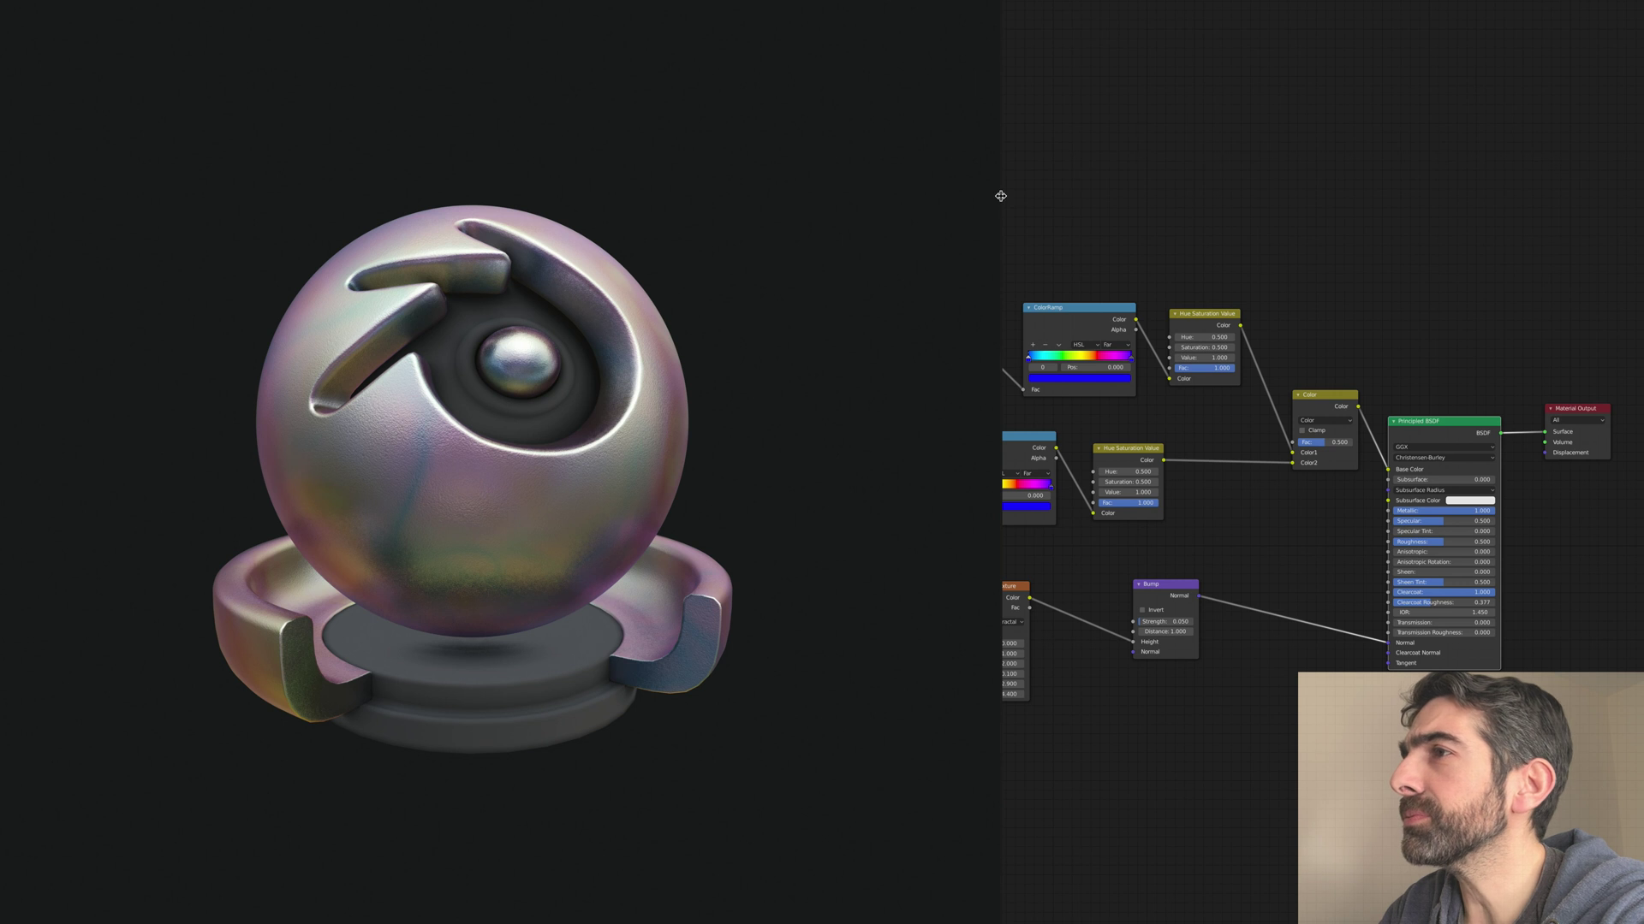
Step: Enlarge the node editor beside the shader ball, disable Subsurface Scattering, and enable Bloom in the Eevee render settings
drag(1001, 196, 871, 216)
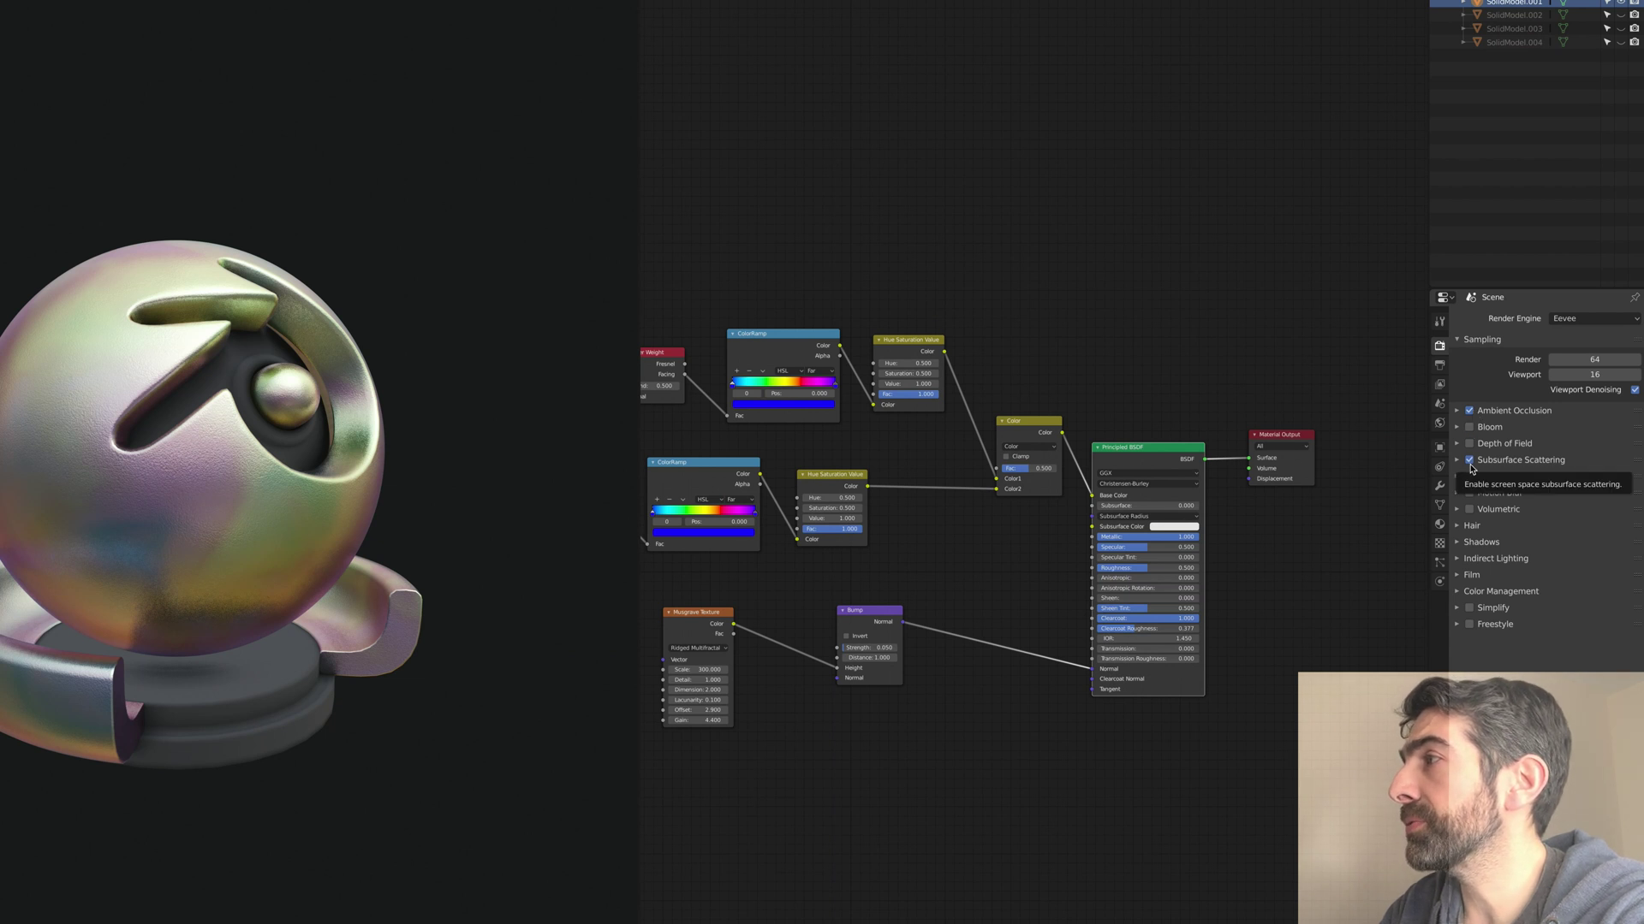
click(1469, 463)
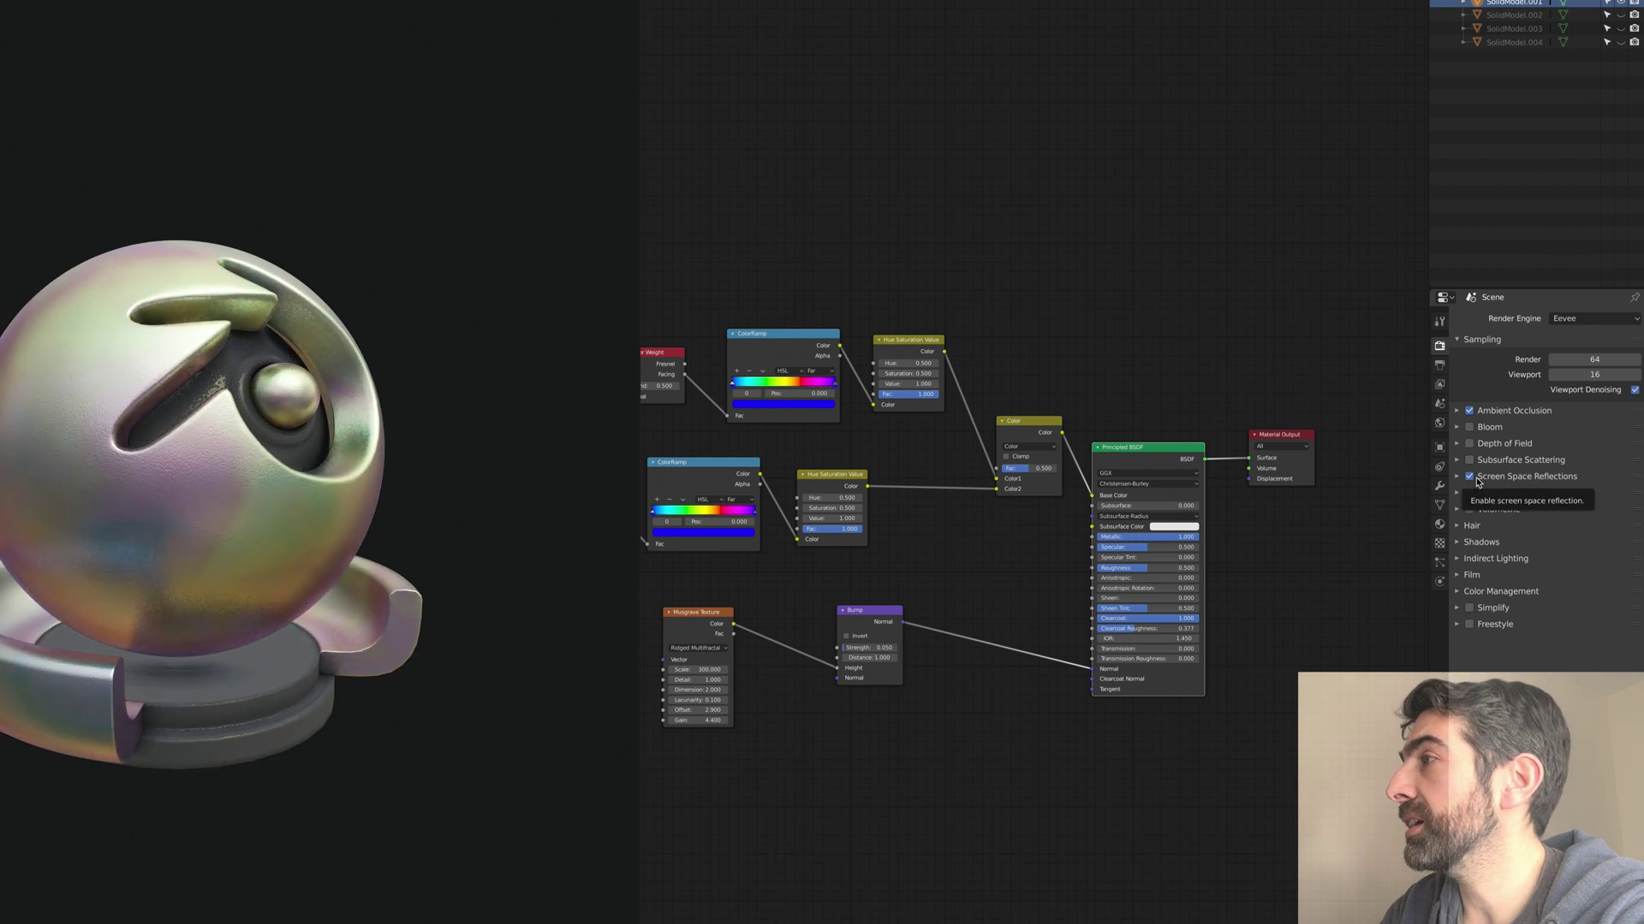
click(1470, 427)
mouse_move(192, 500)
middle_down()
mouse_move(233, 496)
mouse_move(214, 498)
middle_up()
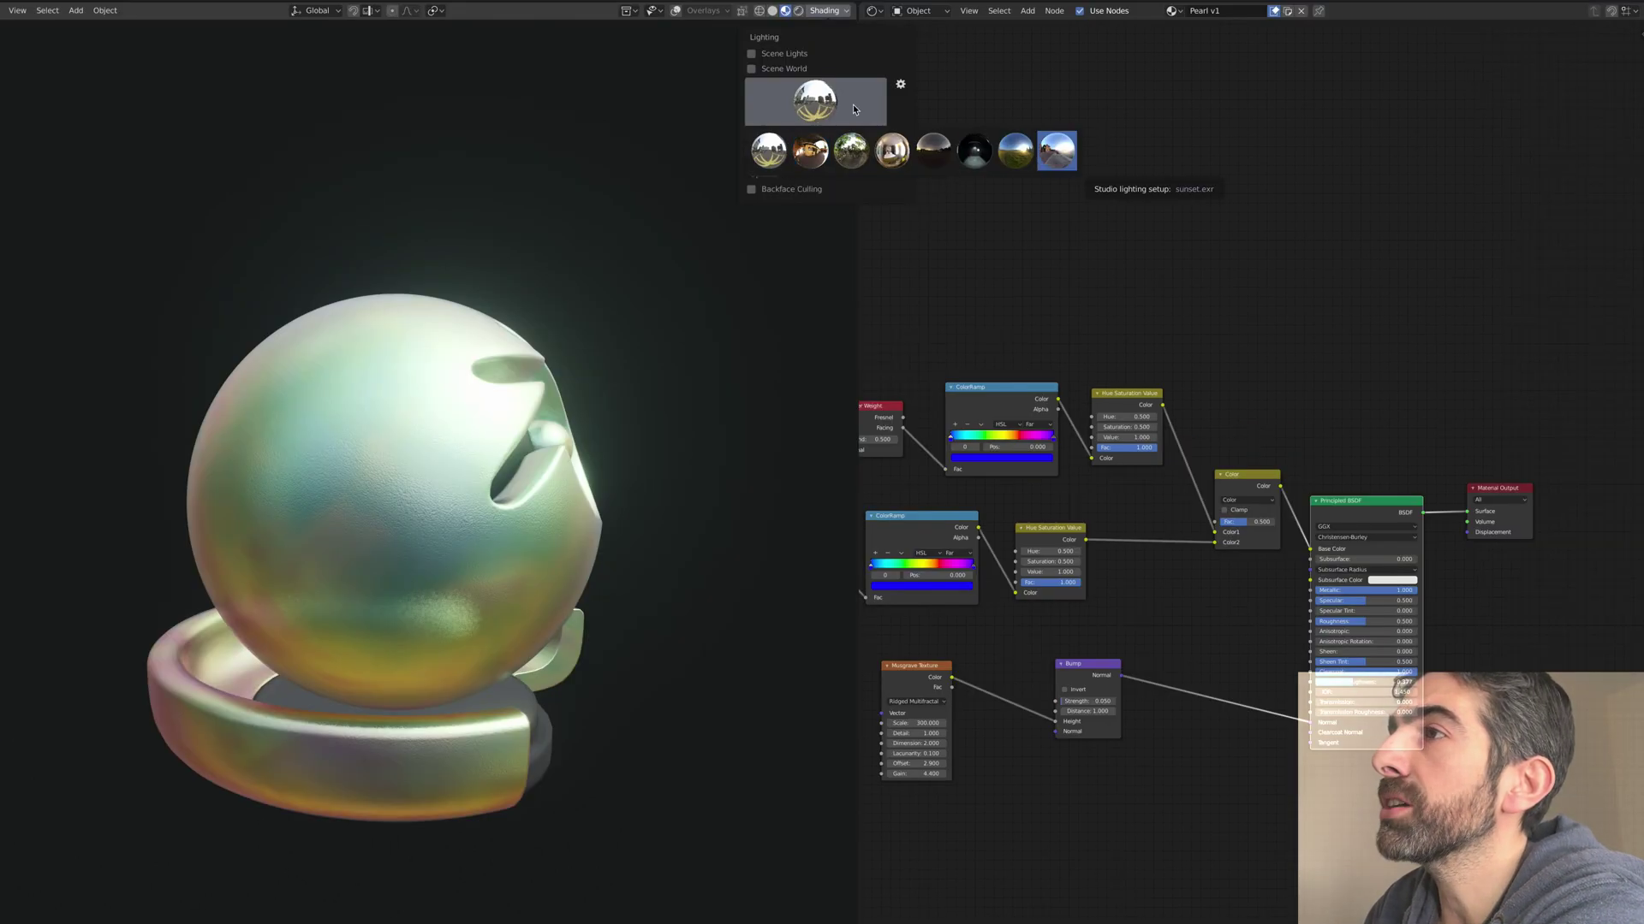
Step: Try the second, third and sixth studio HDRIs as viewport lighting for the pearl material
click(816, 153)
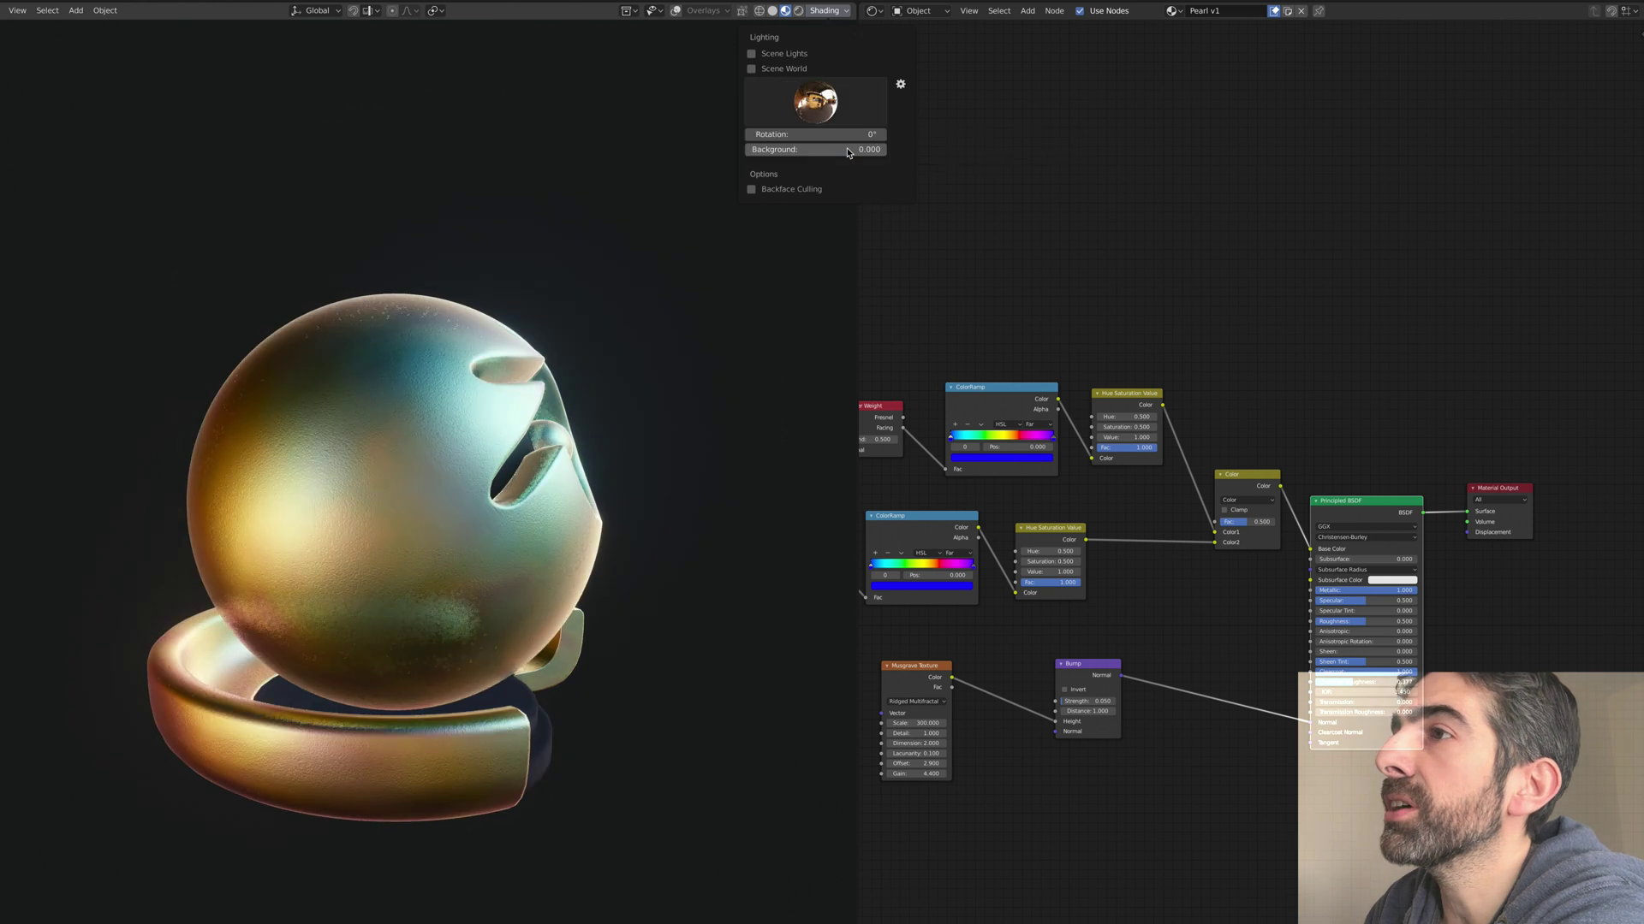
click(820, 111)
click(854, 152)
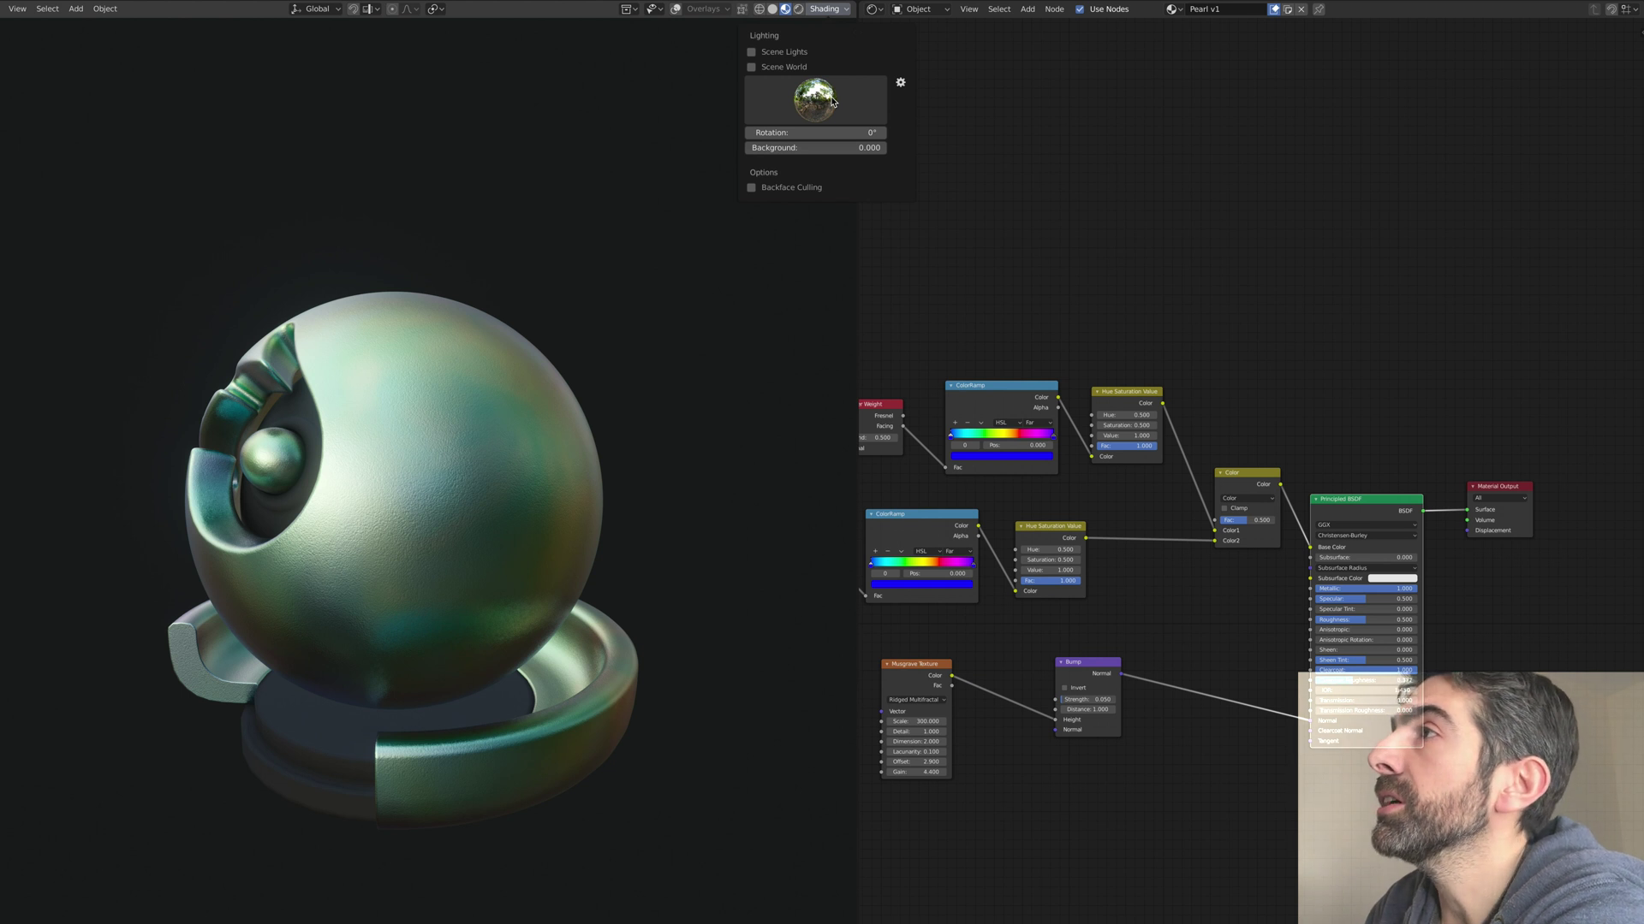
click(830, 103)
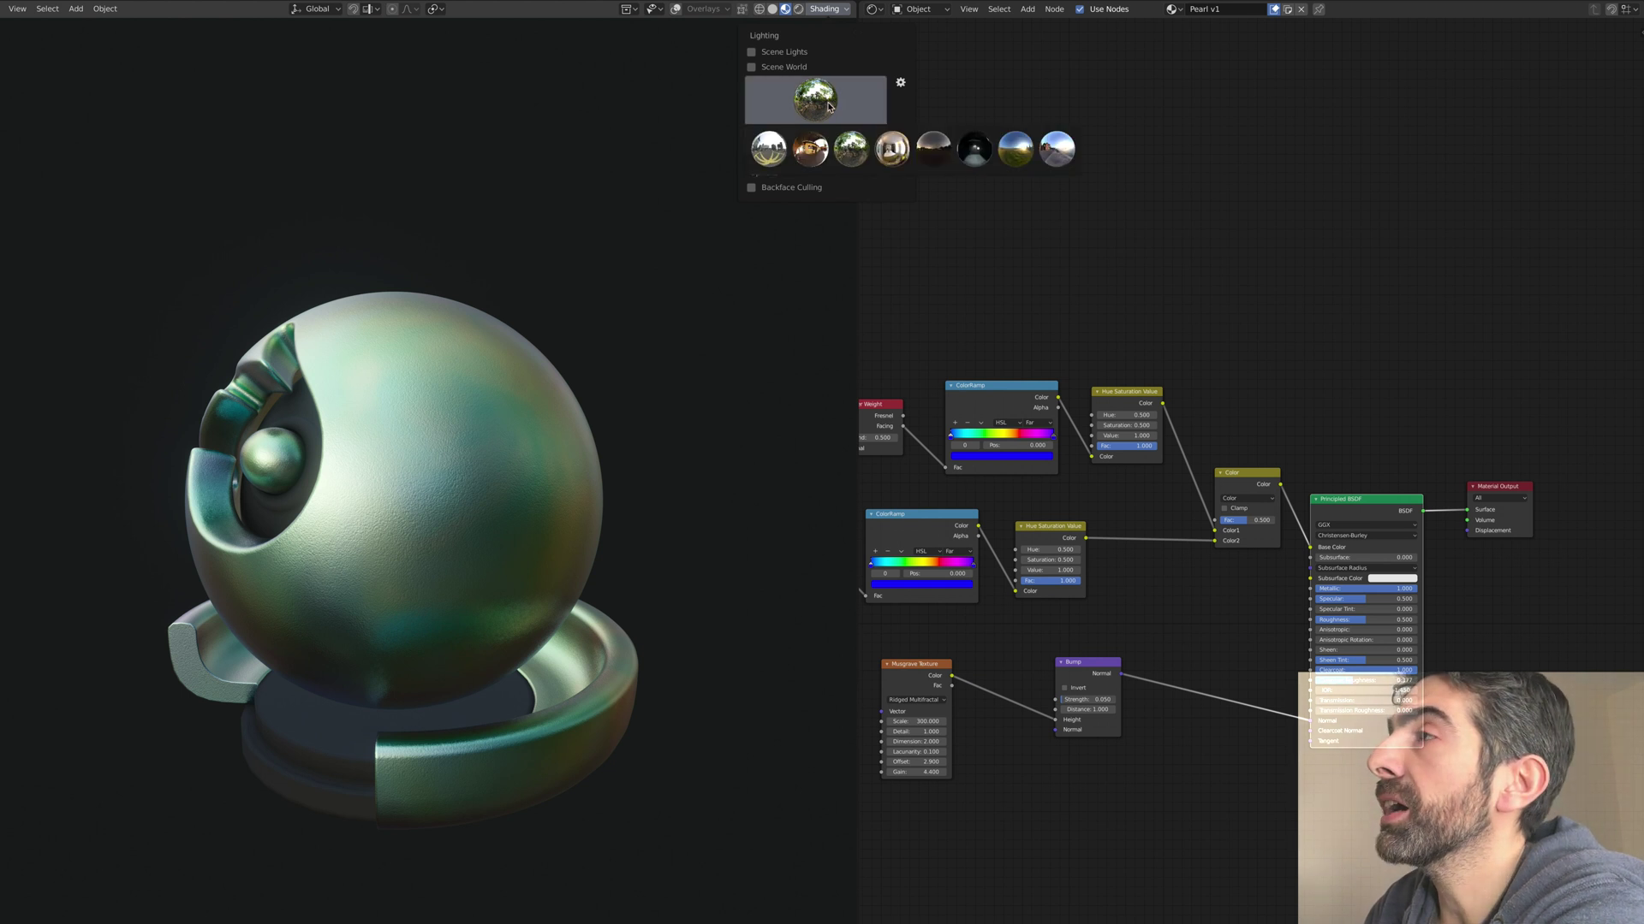
click(975, 150)
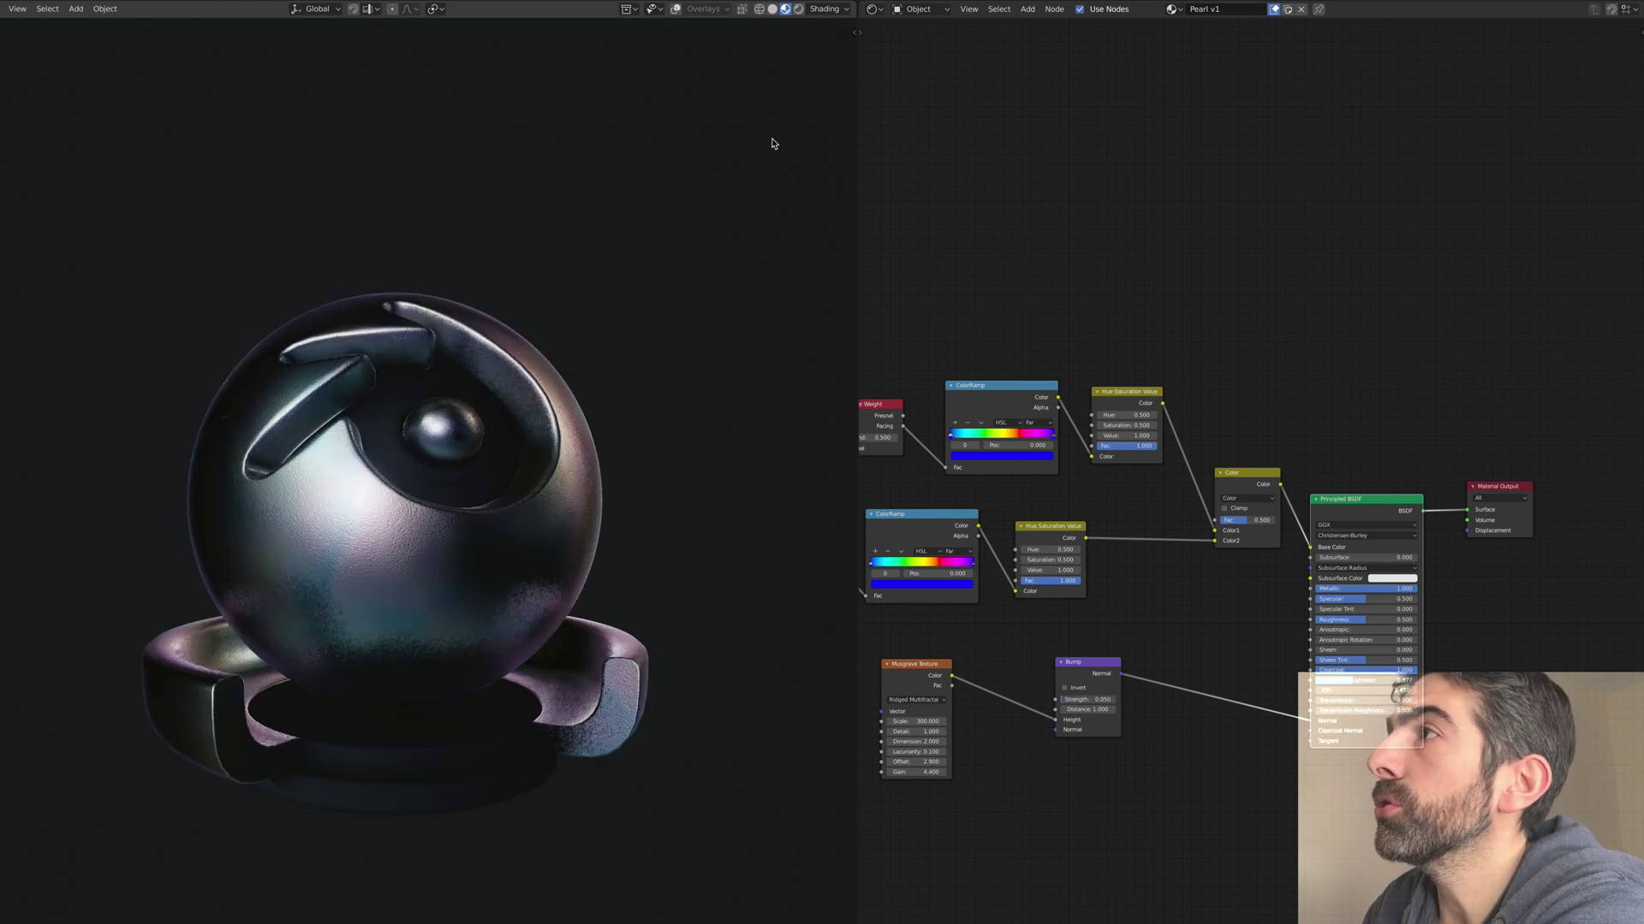
Step: Replace the dark studio HDRI with a more colourful environment as the viewport lighting
click(829, 8)
click(823, 101)
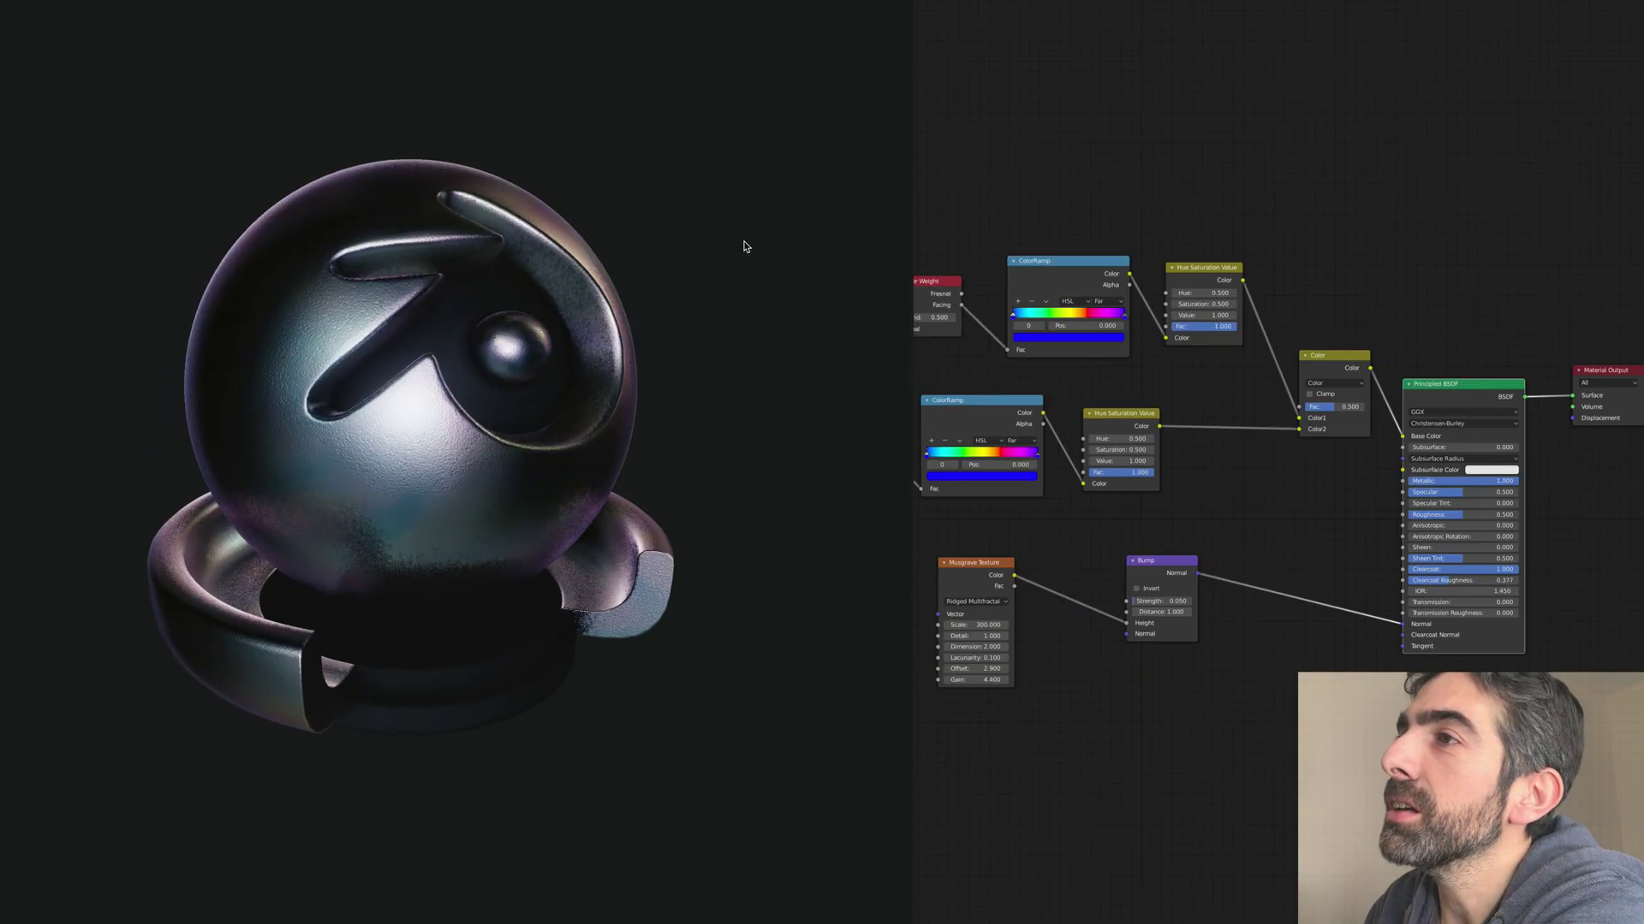
middle_drag(811, 244, 769, 254)
click(881, 1)
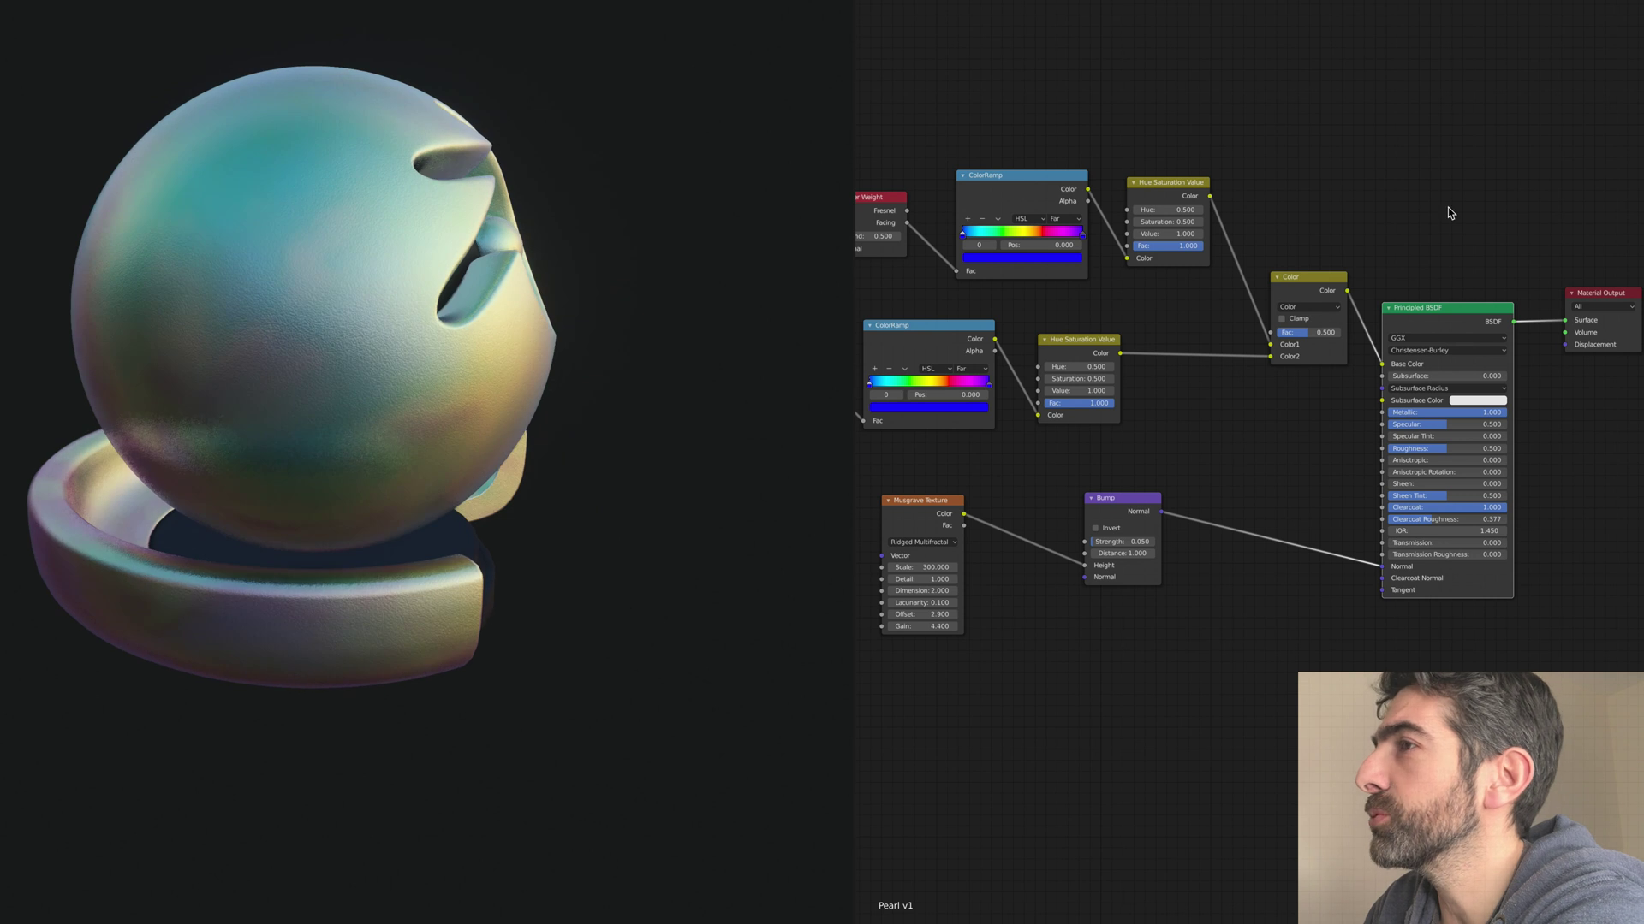
Step: Move the Principled BSDF node closer to the Material Output and disconnect the Bump node from its Normal input
middle_drag(1455, 173, 1368, 137)
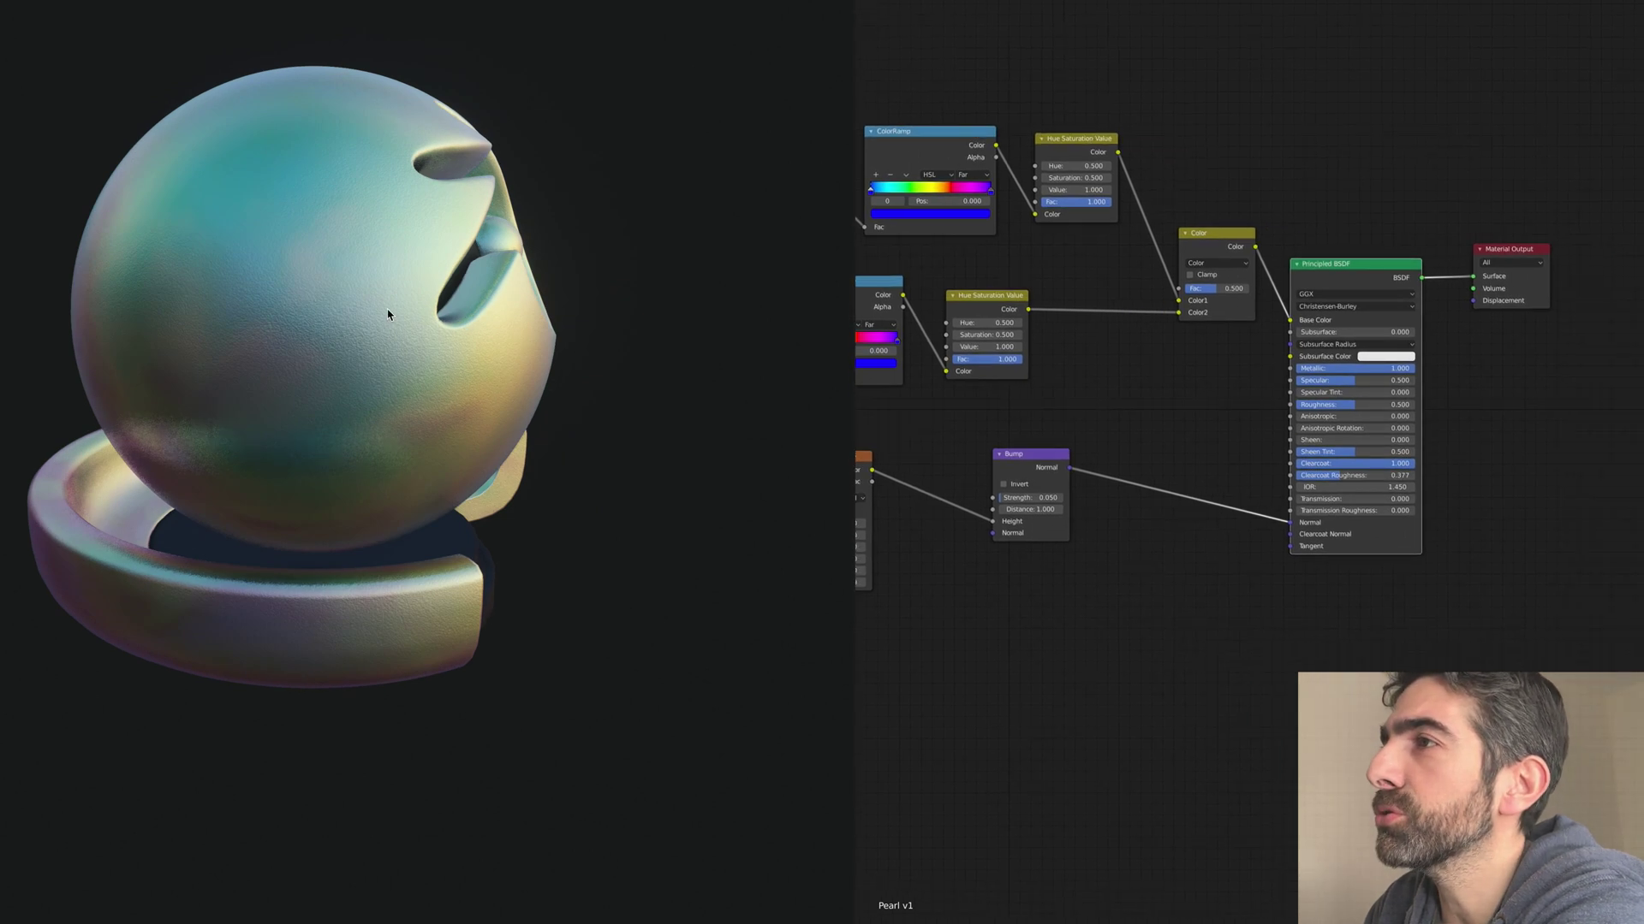
scroll(1316, 338, up, 1)
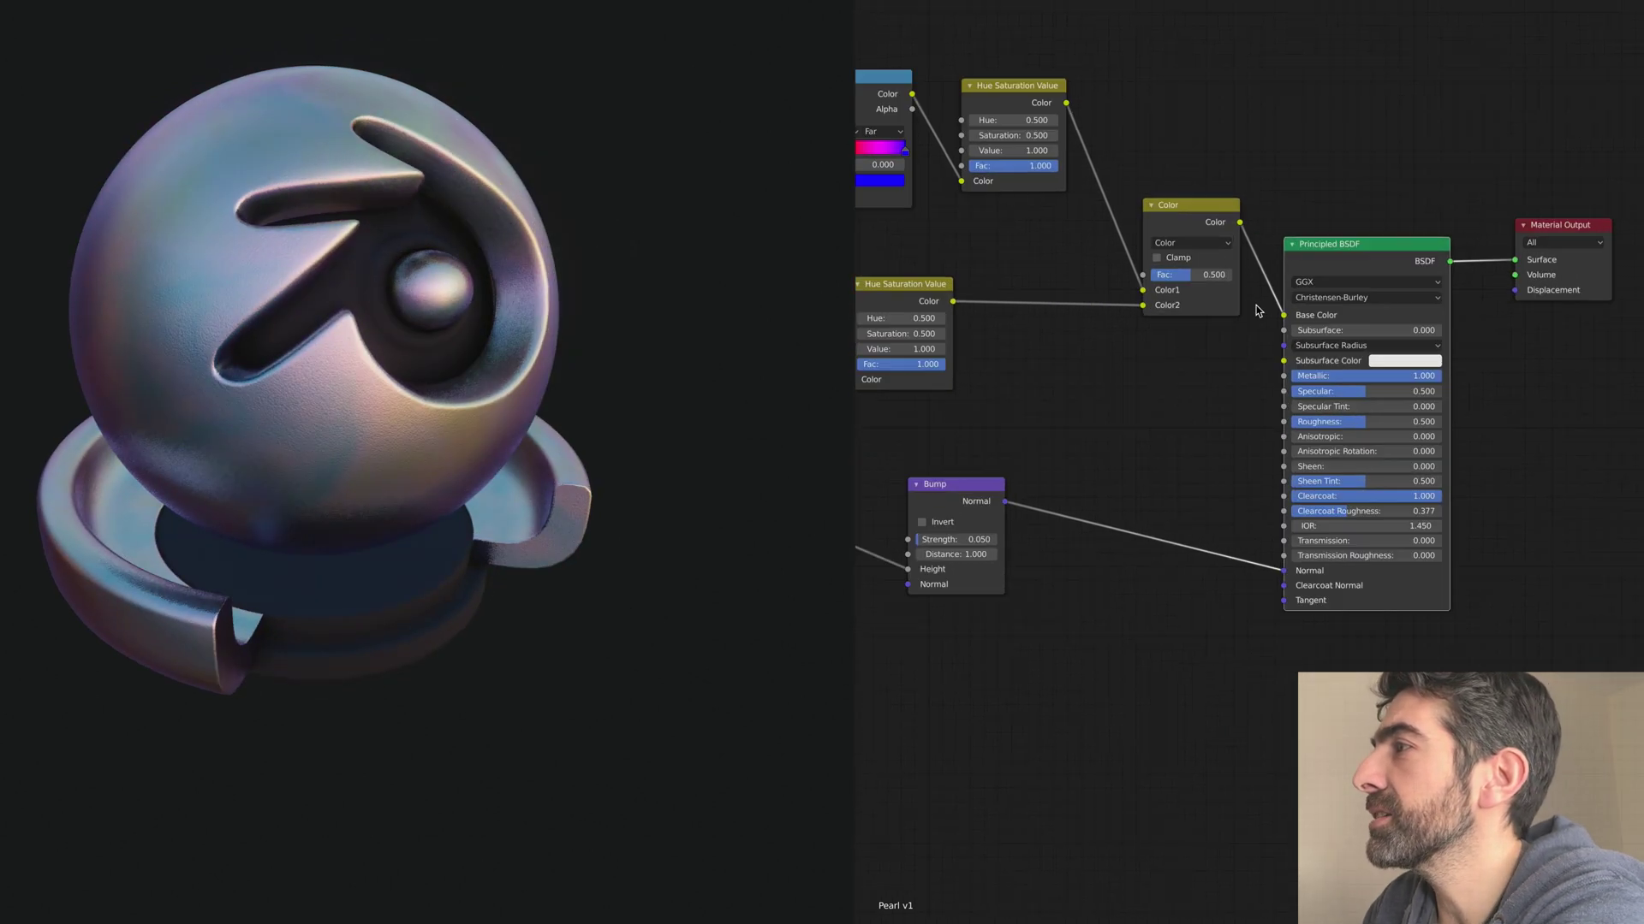
click(1347, 248)
drag(1347, 249, 1377, 217)
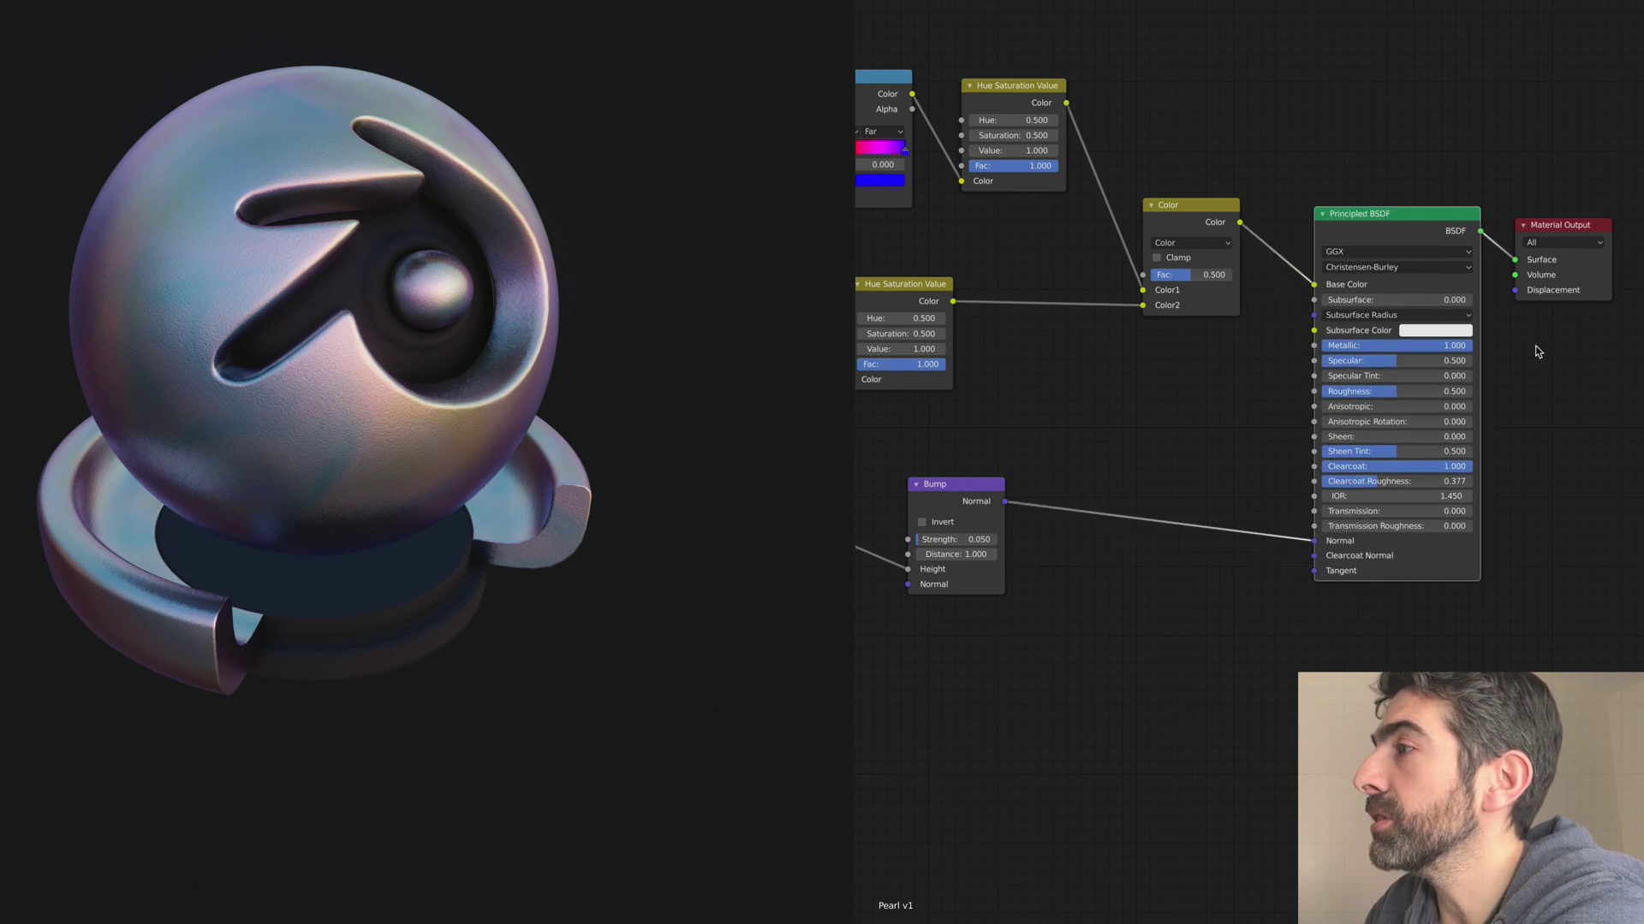
drag(1314, 541, 1164, 531)
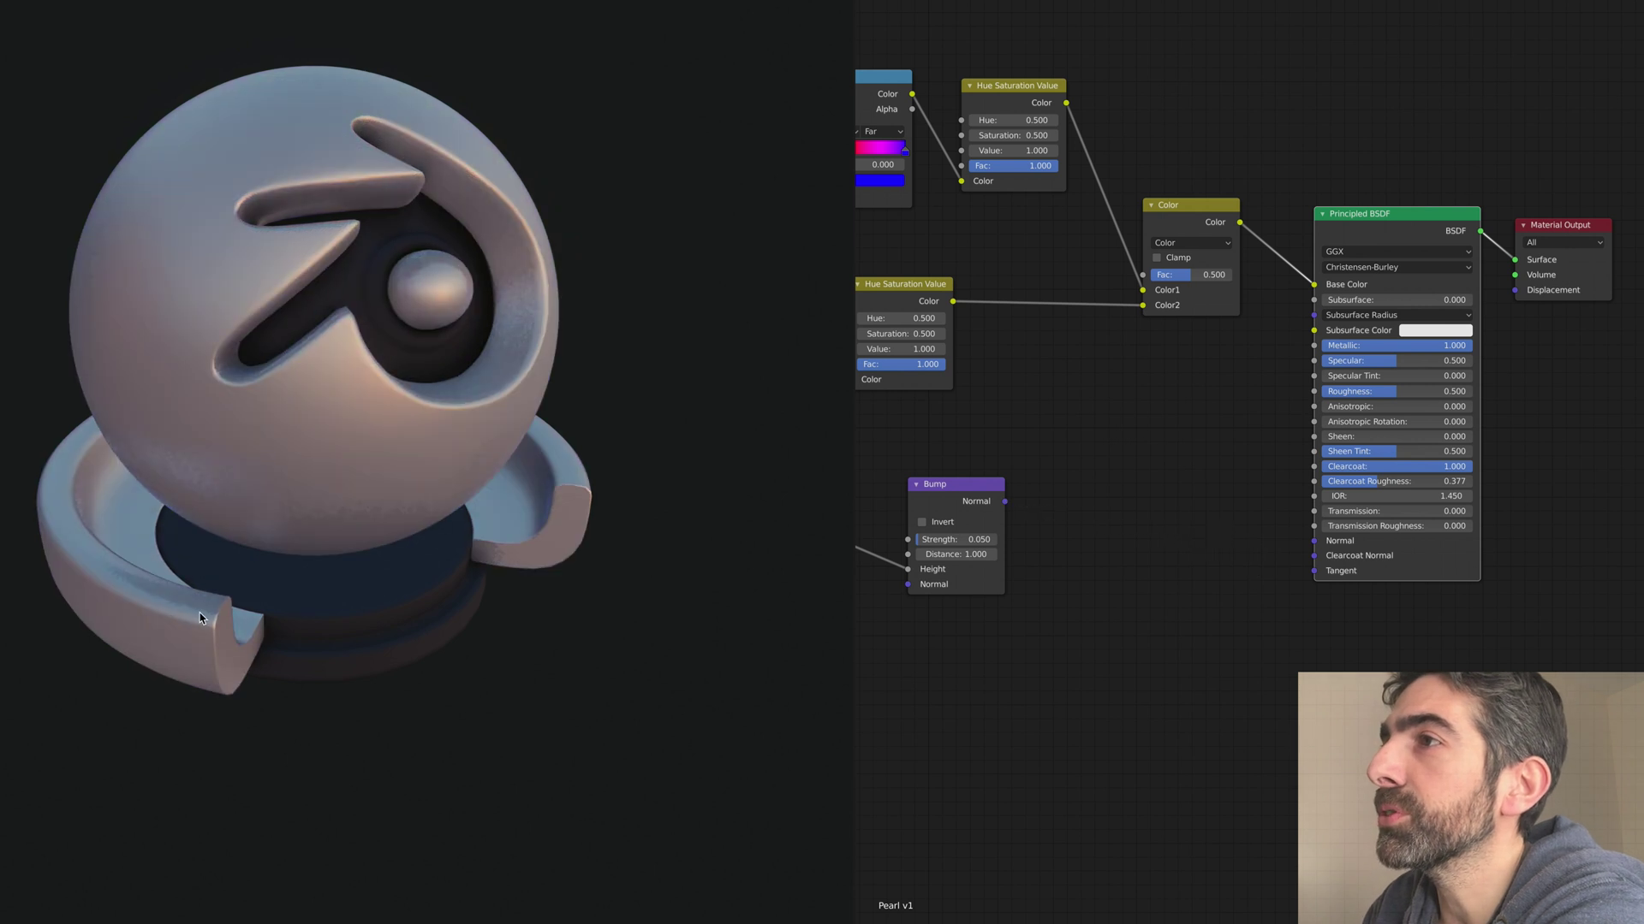
Step: Reposition the lower Hue Saturation Value node and both ColorRamp nodes to space out the colour branches
scroll(199, 279, up, 5)
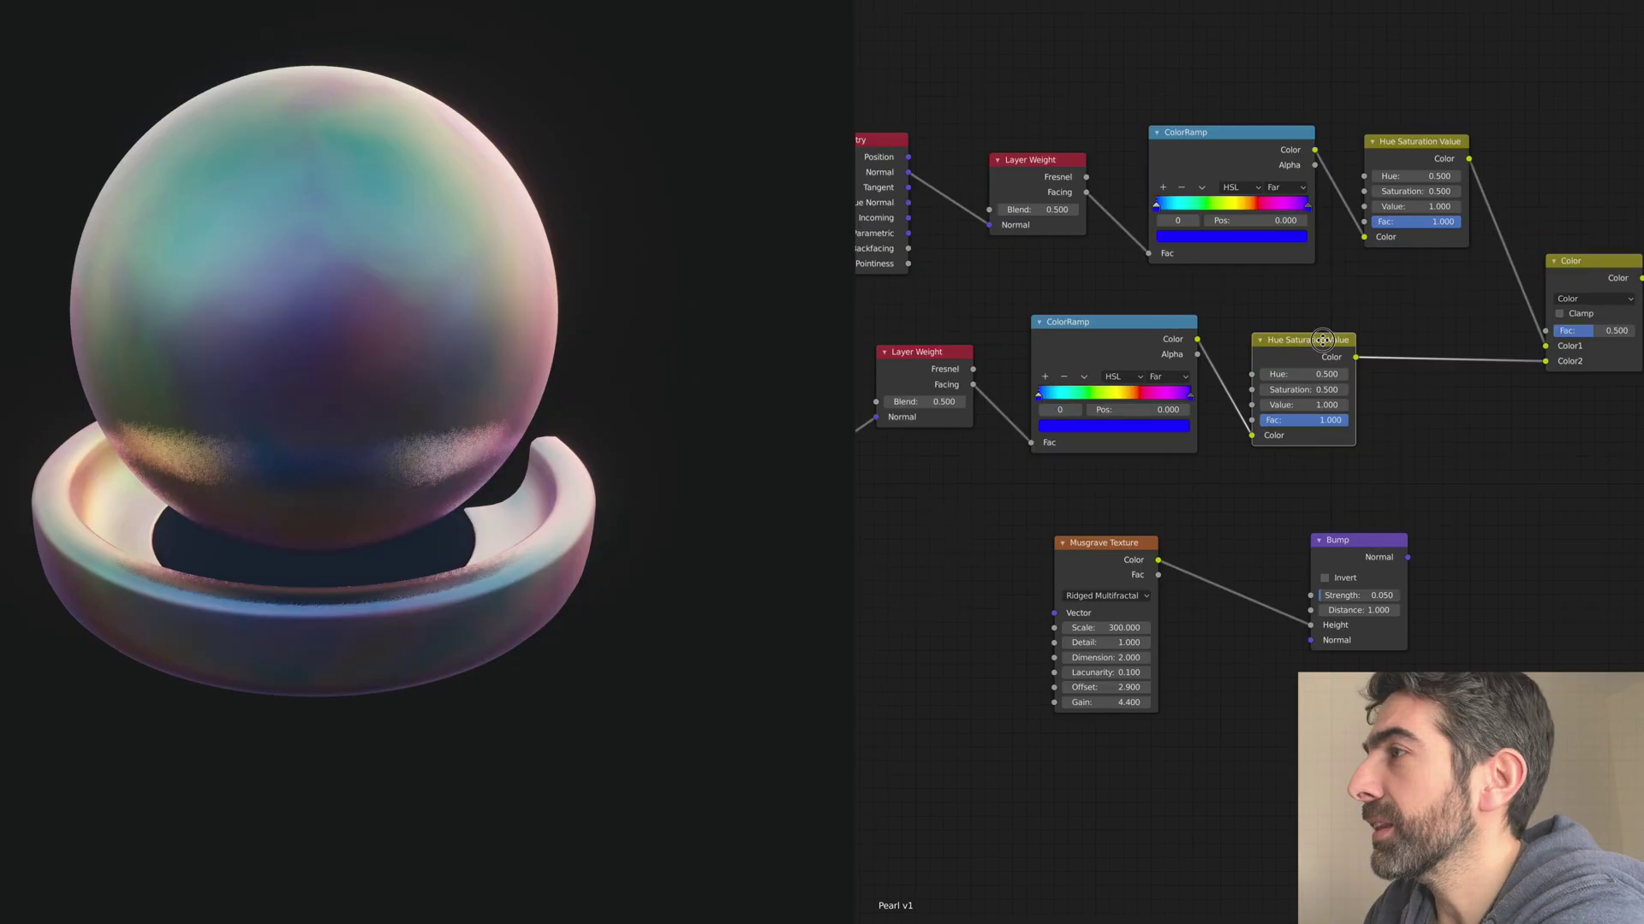
drag(1322, 340, 1384, 328)
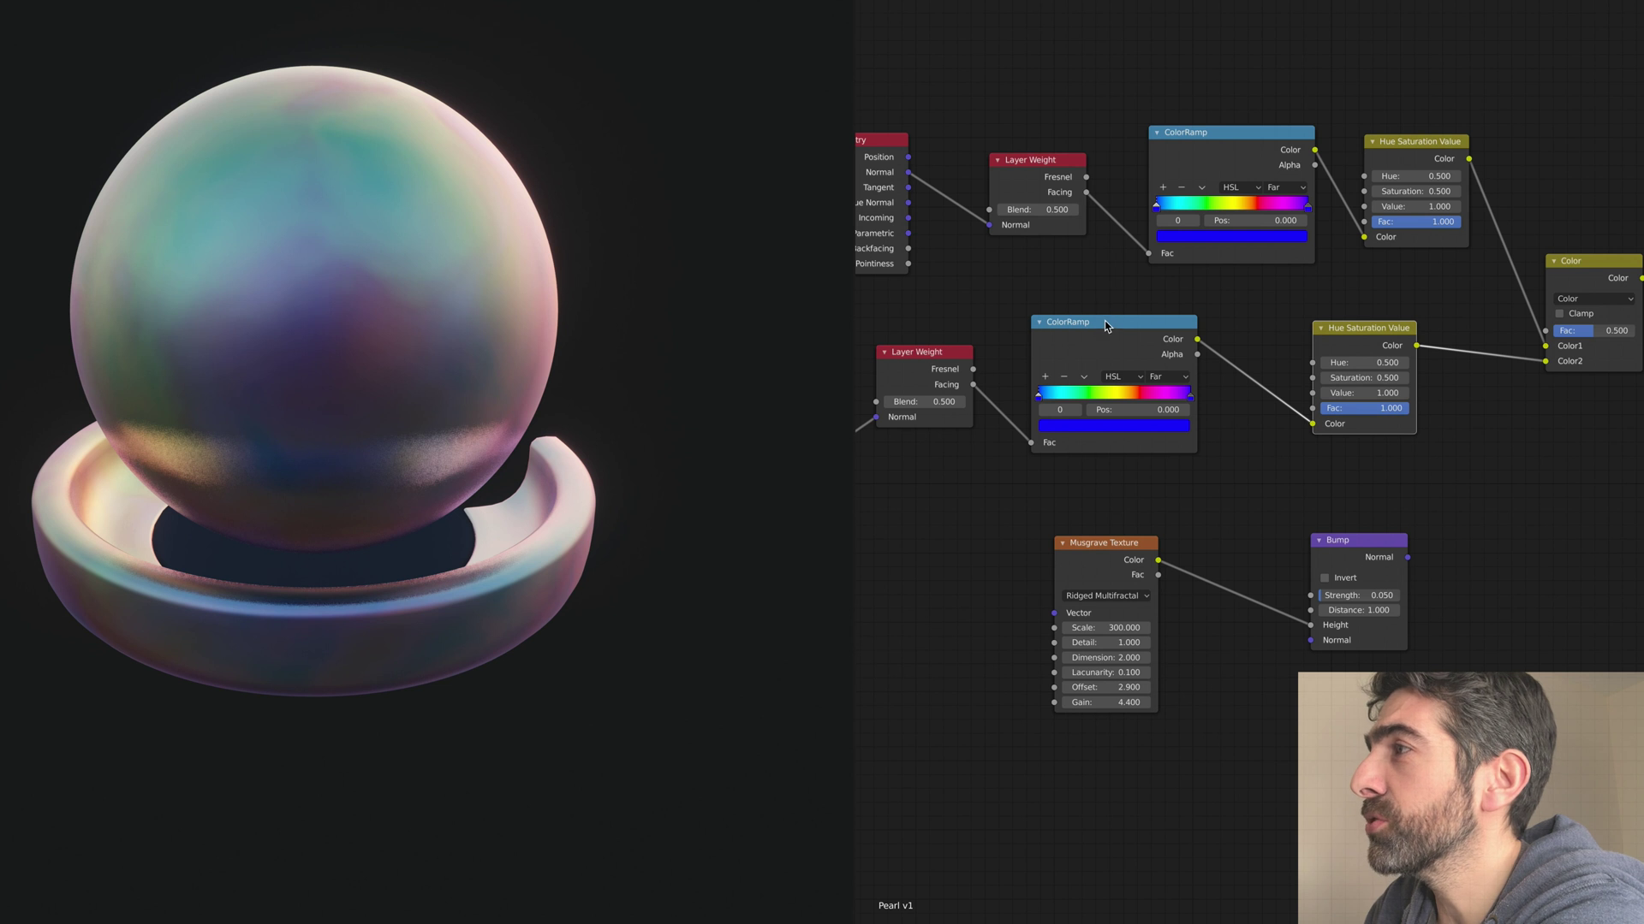
drag(1108, 322, 1136, 319)
drag(1196, 134, 1185, 128)
middle_drag(1041, 111, 1220, 96)
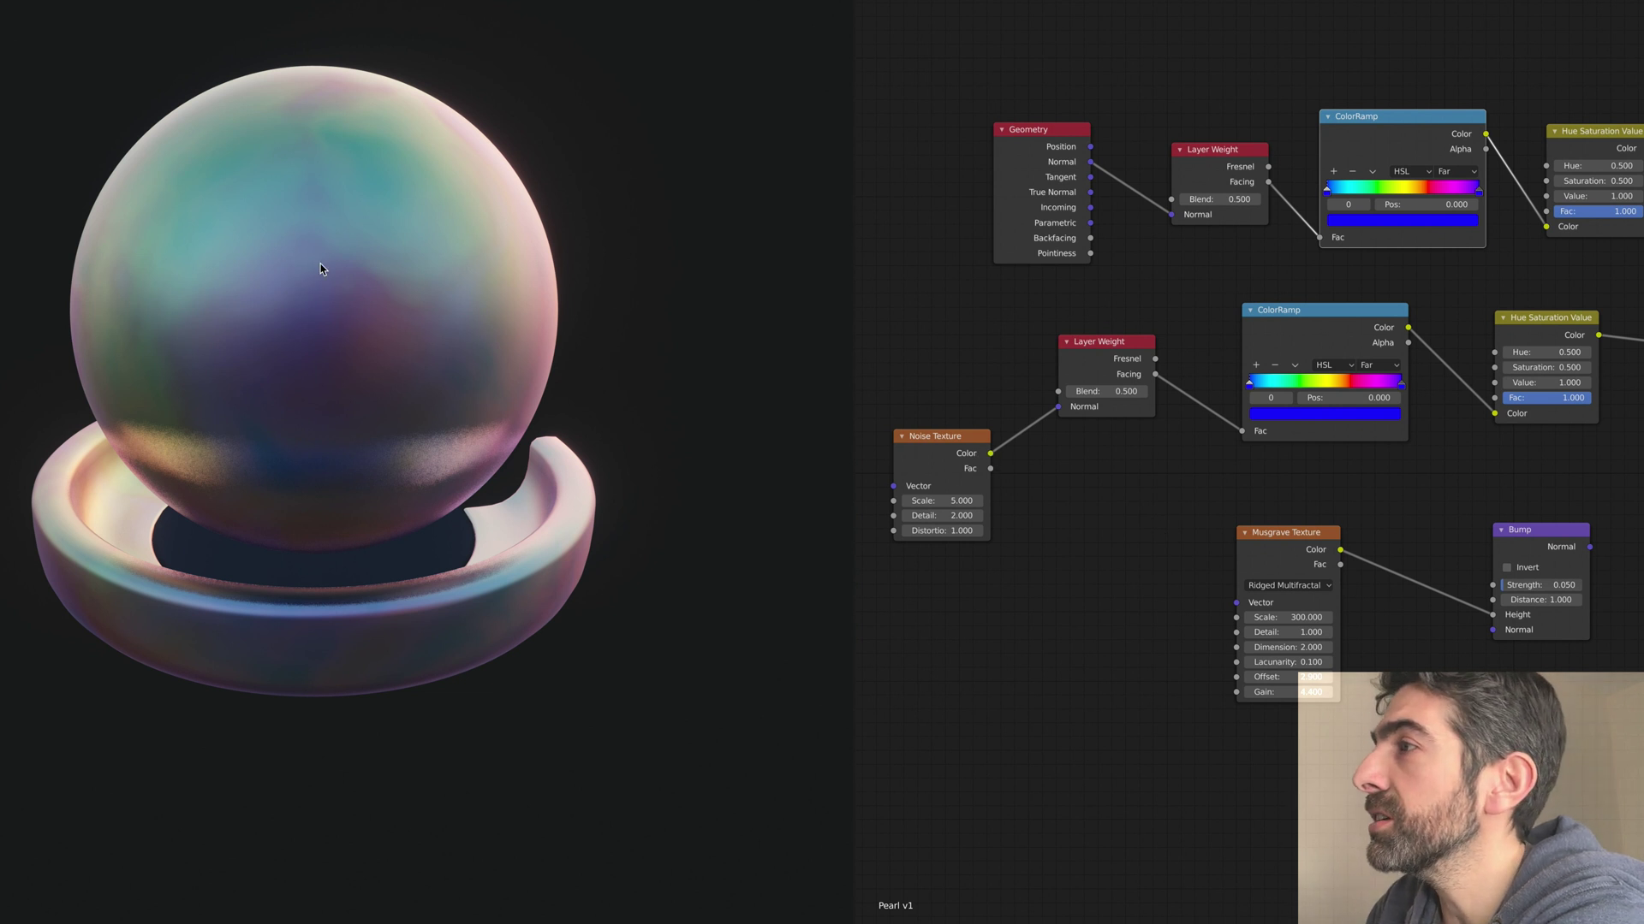
Step: Move the lower ColorRamp and Hue Saturation Value nodes slightly towards the Color mix node to even out the lower branch
middle_drag(322, 255, 377, 302)
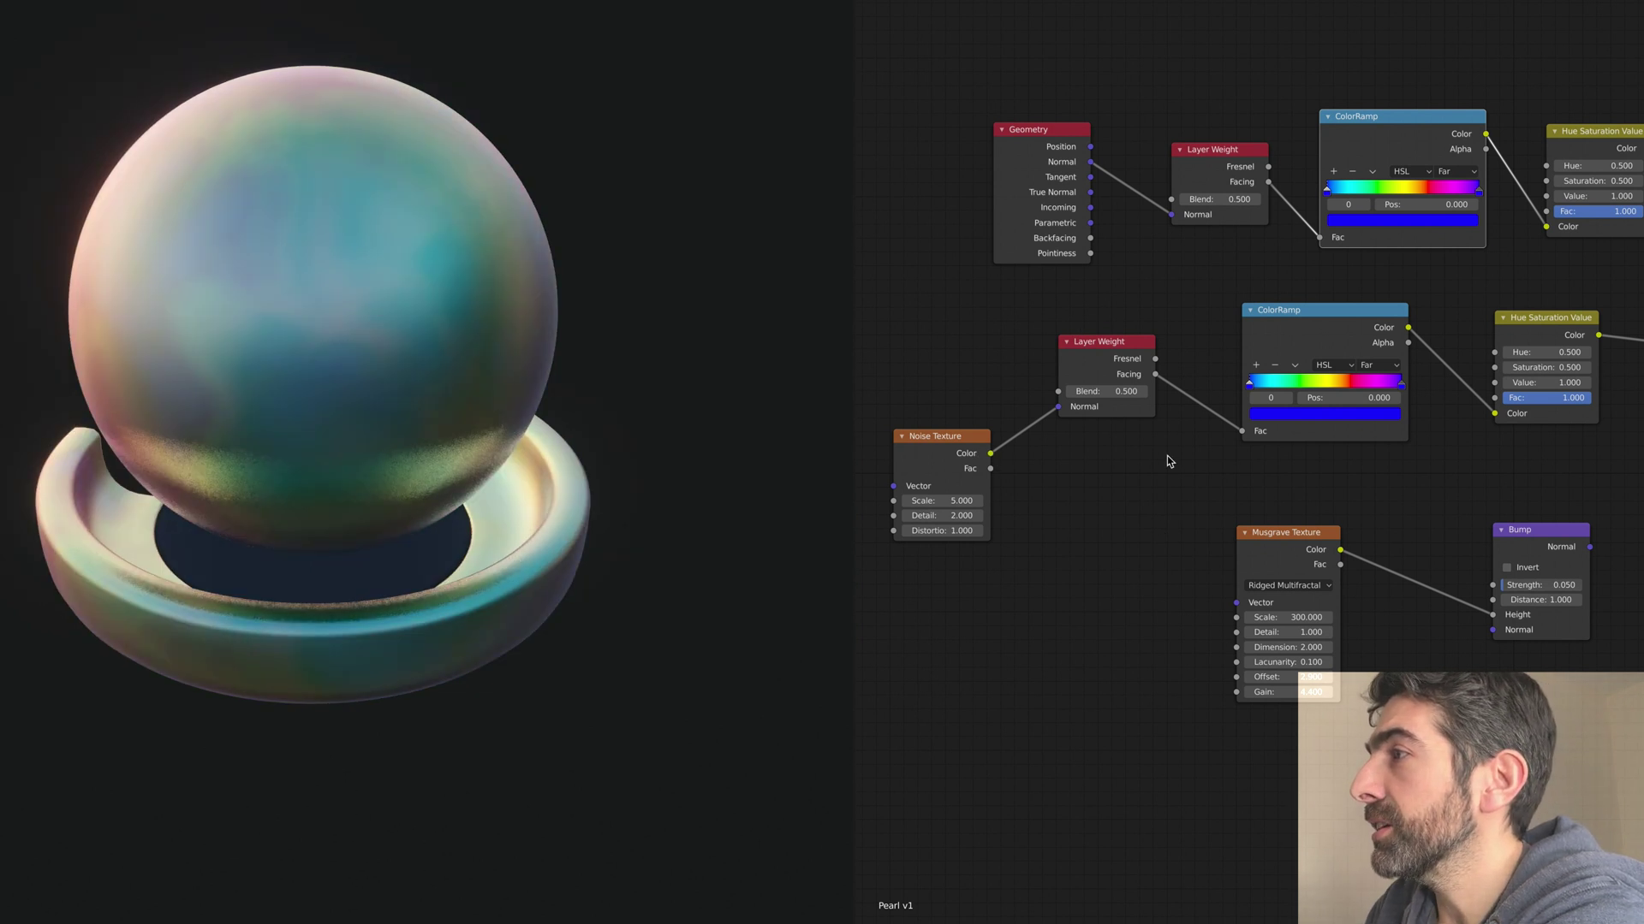
middle_drag(1166, 454, 1084, 456)
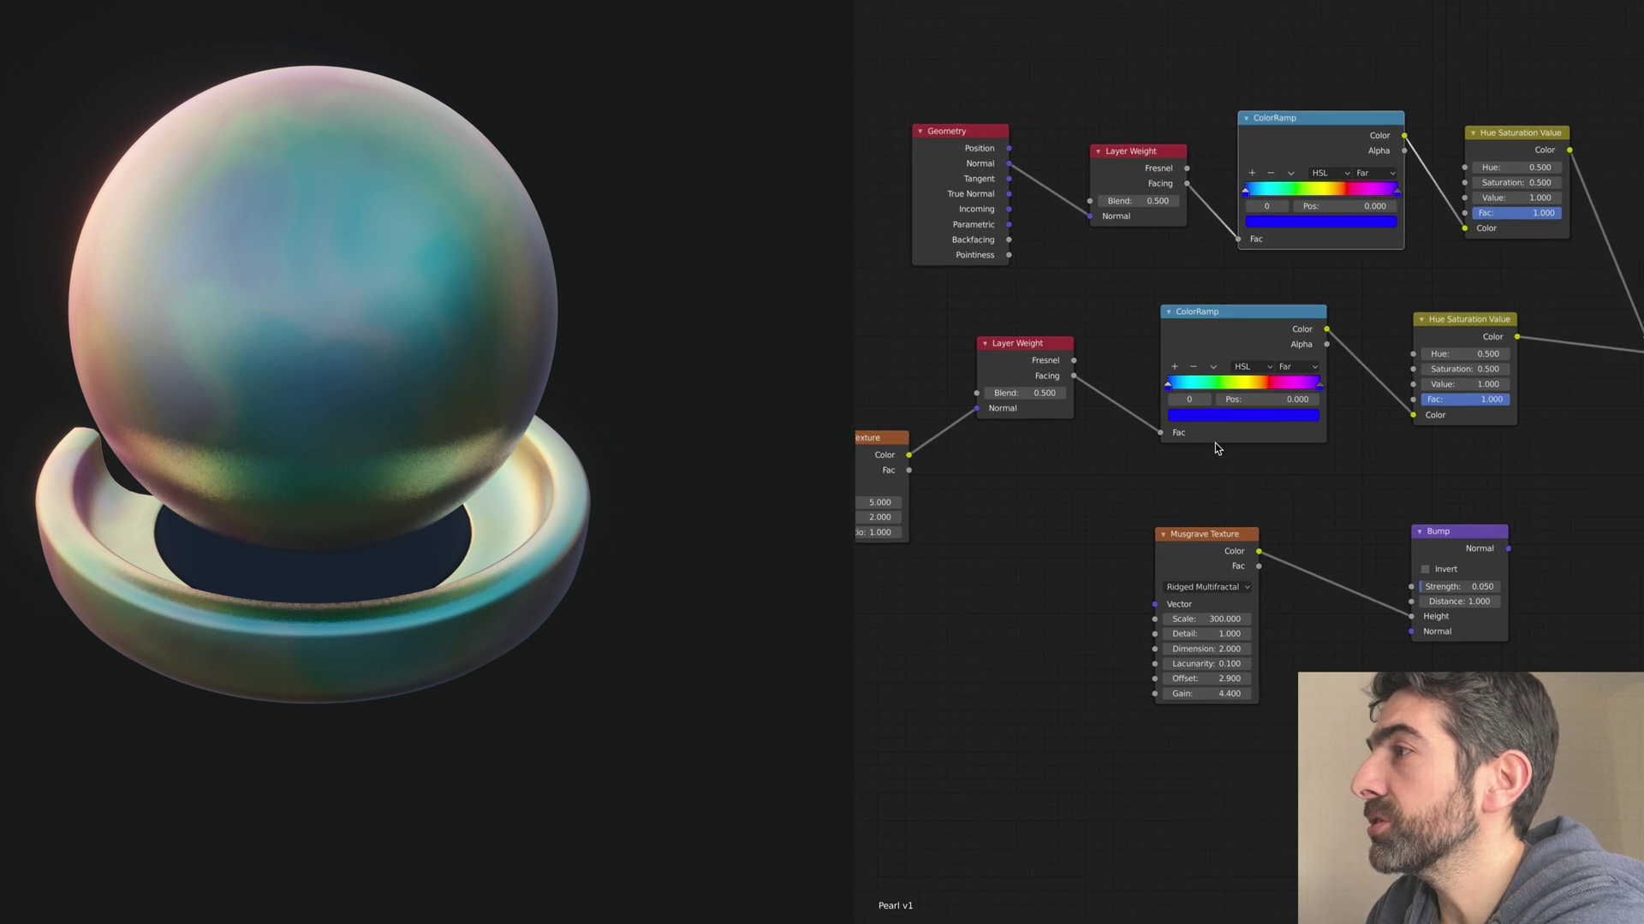
scroll(1223, 439, right, 1)
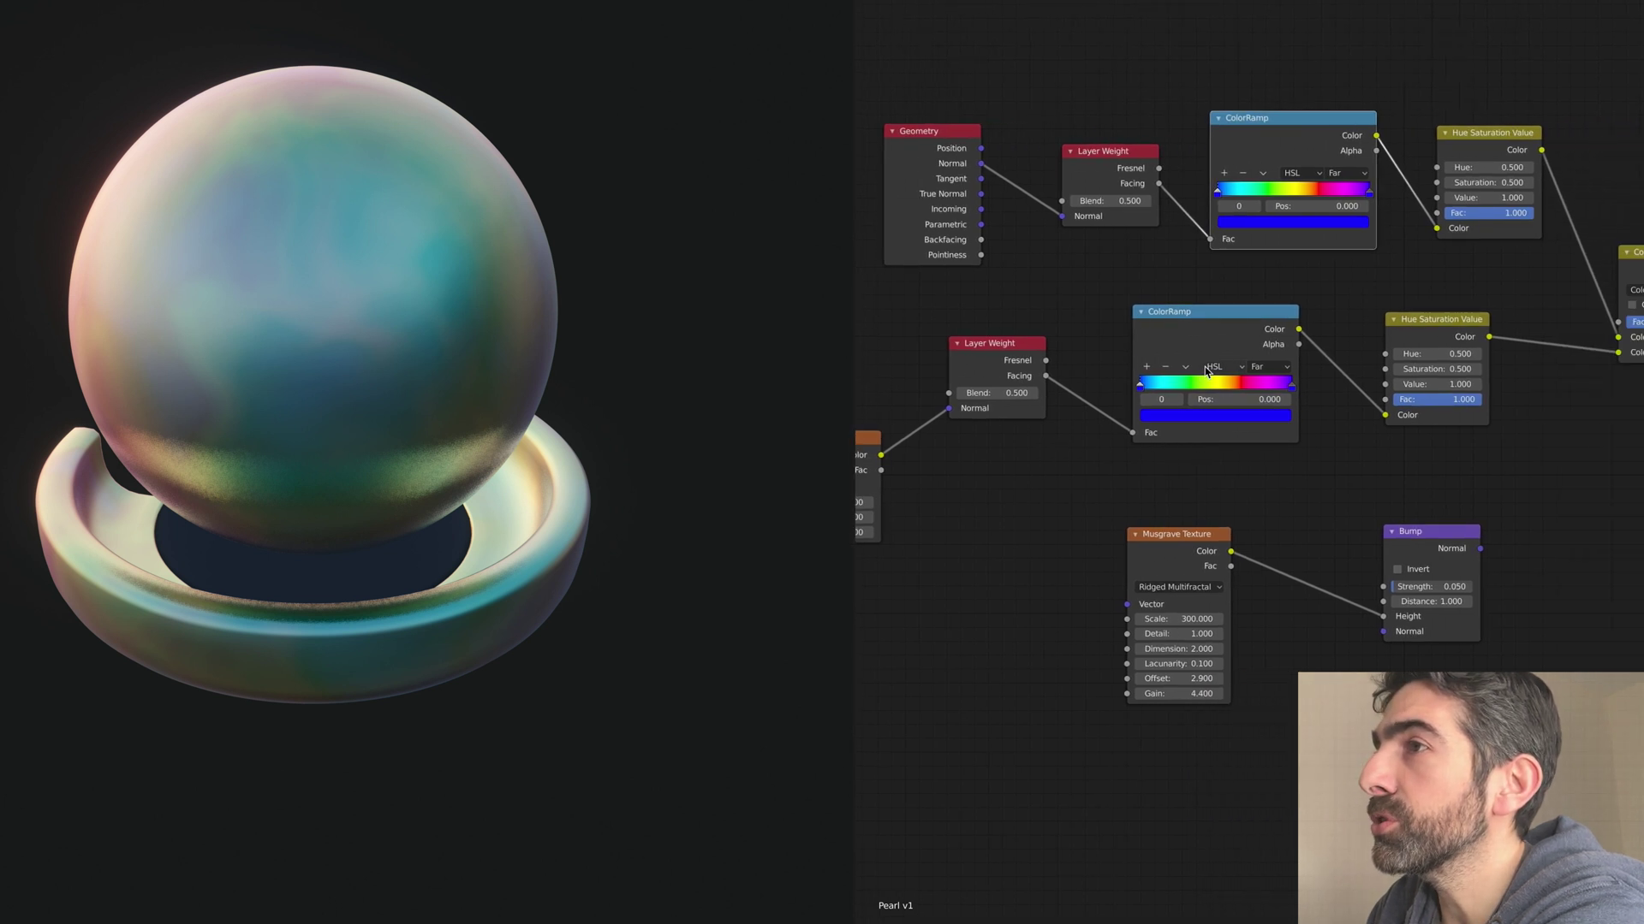
middle_drag(139, 295, 257, 314)
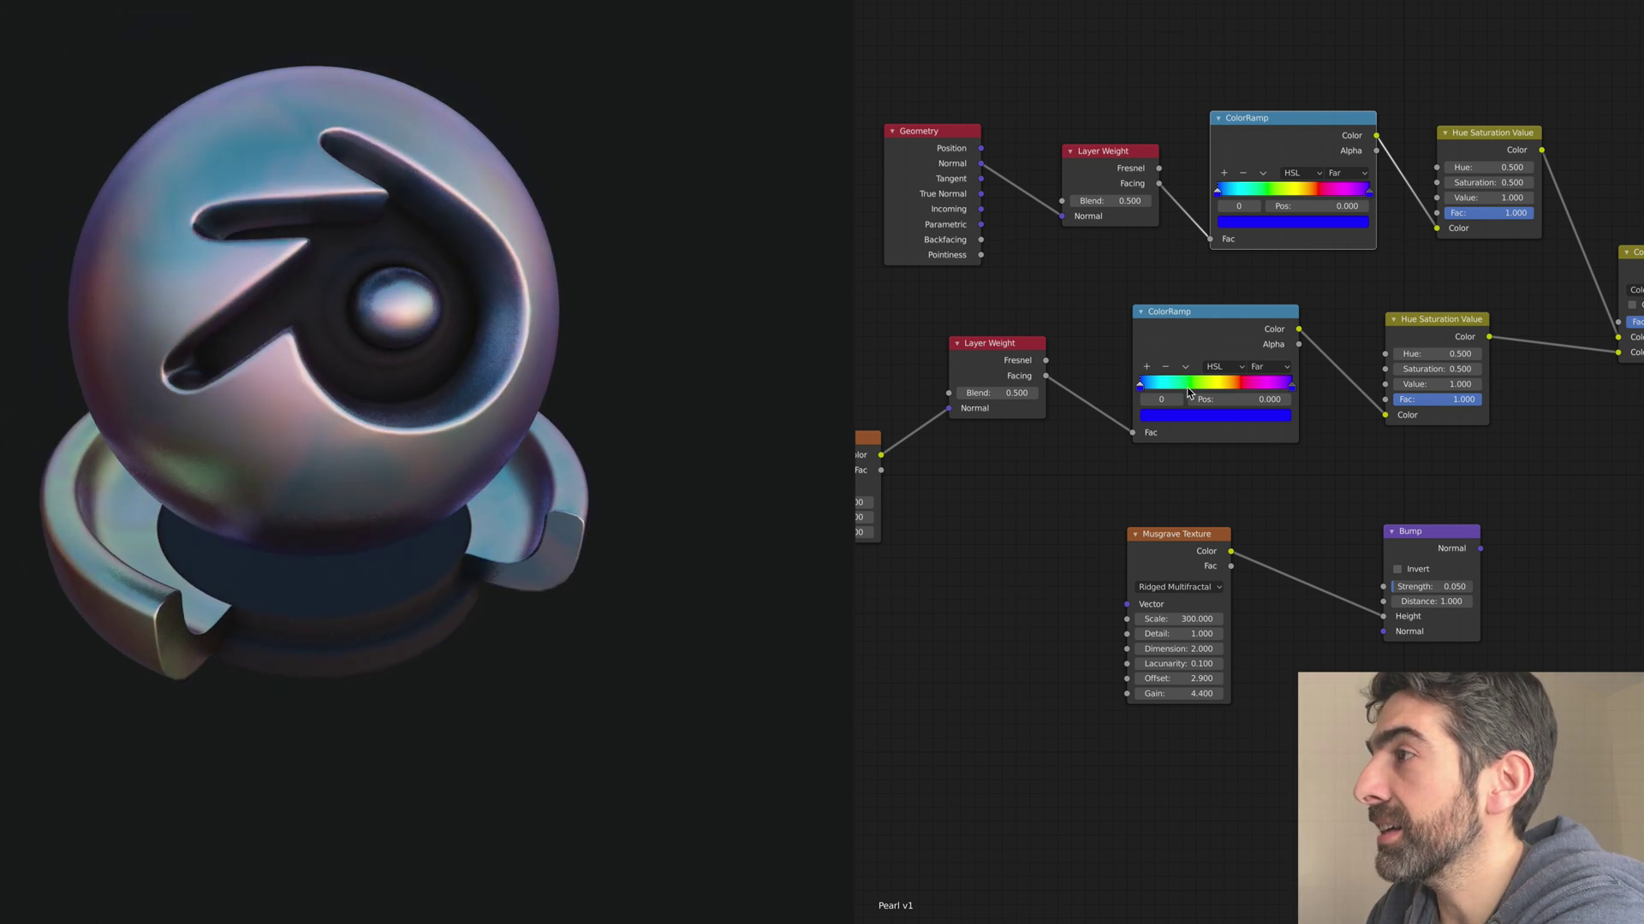
mouse_move(1149, 389)
mouse_down()
mouse_move(1206, 388)
mouse_move(1118, 389)
mouse_up()
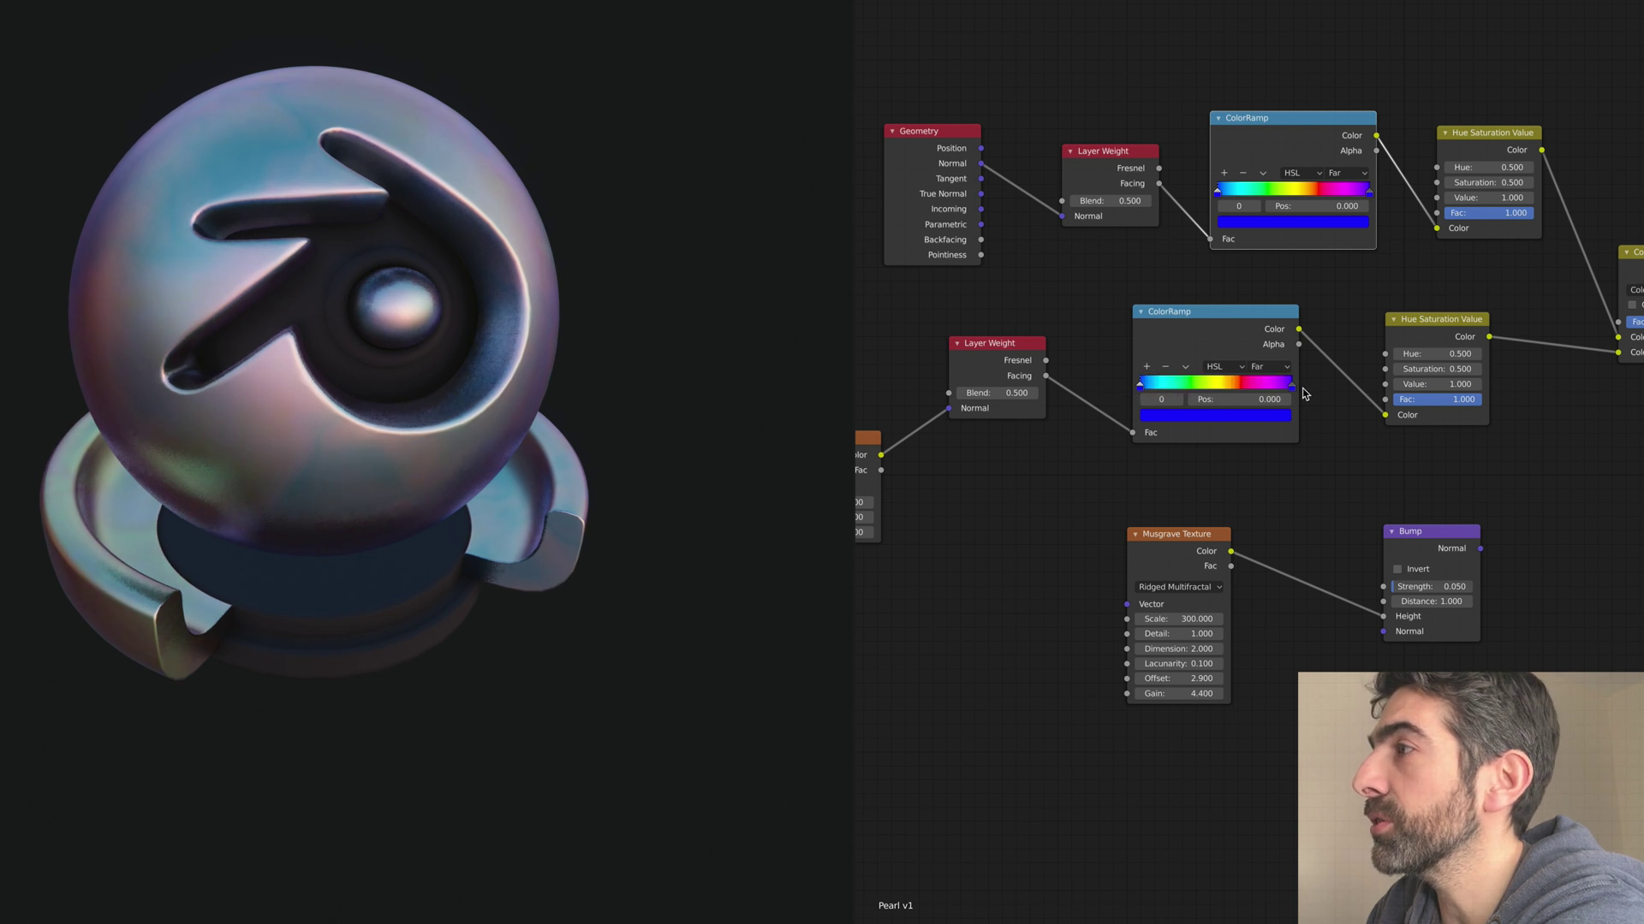
drag(1297, 393, 1230, 389)
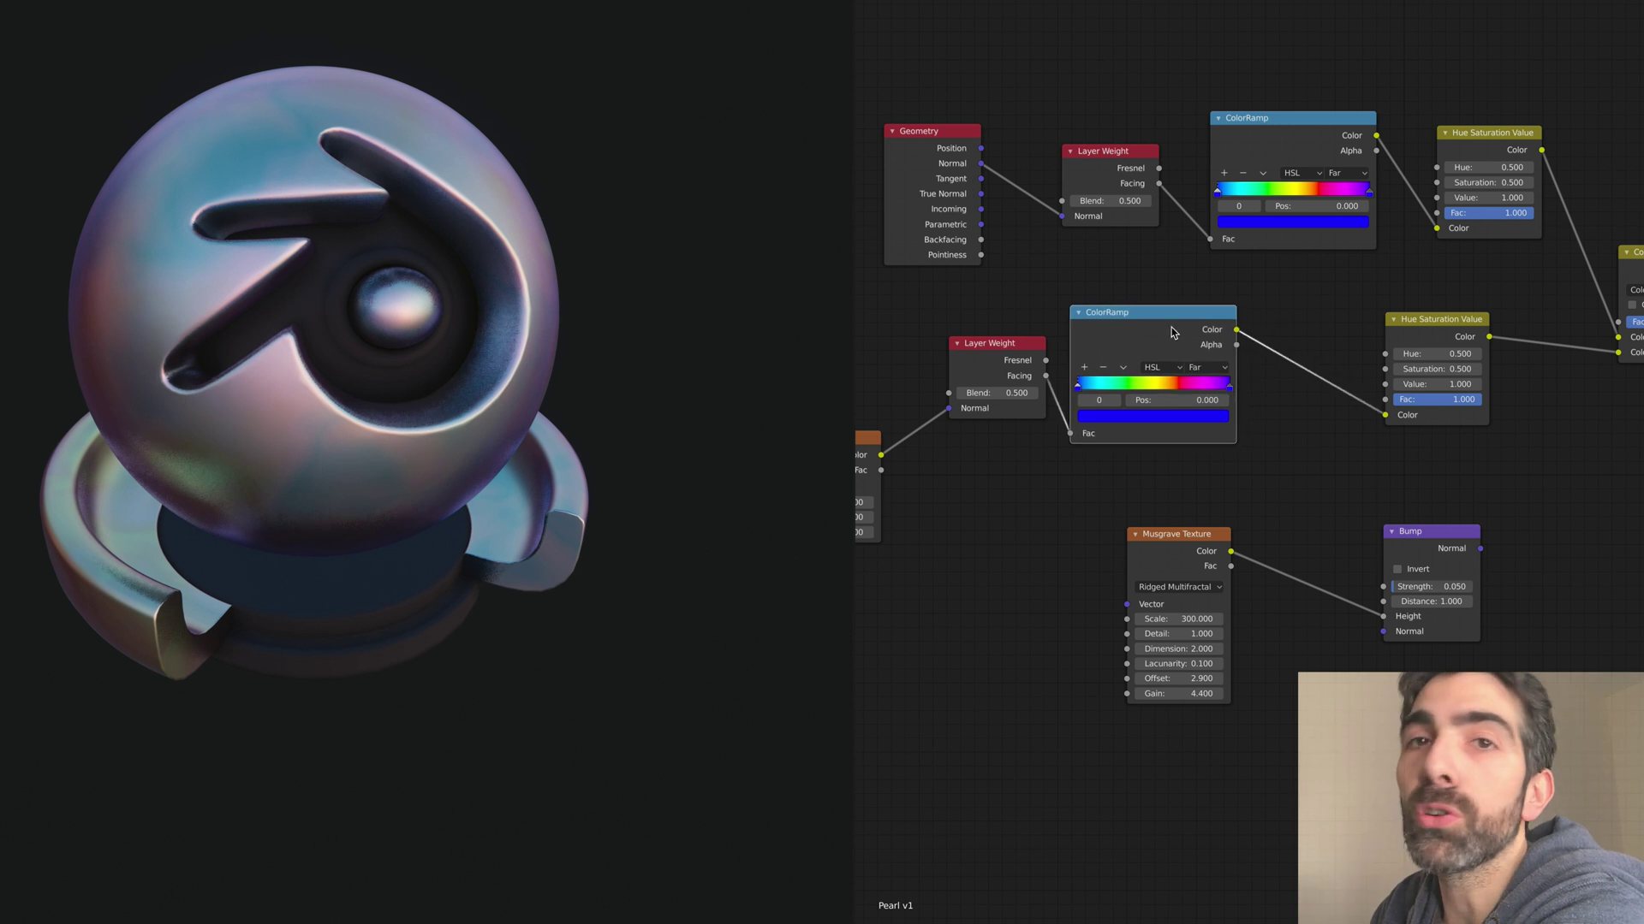
drag(1161, 322, 1243, 315)
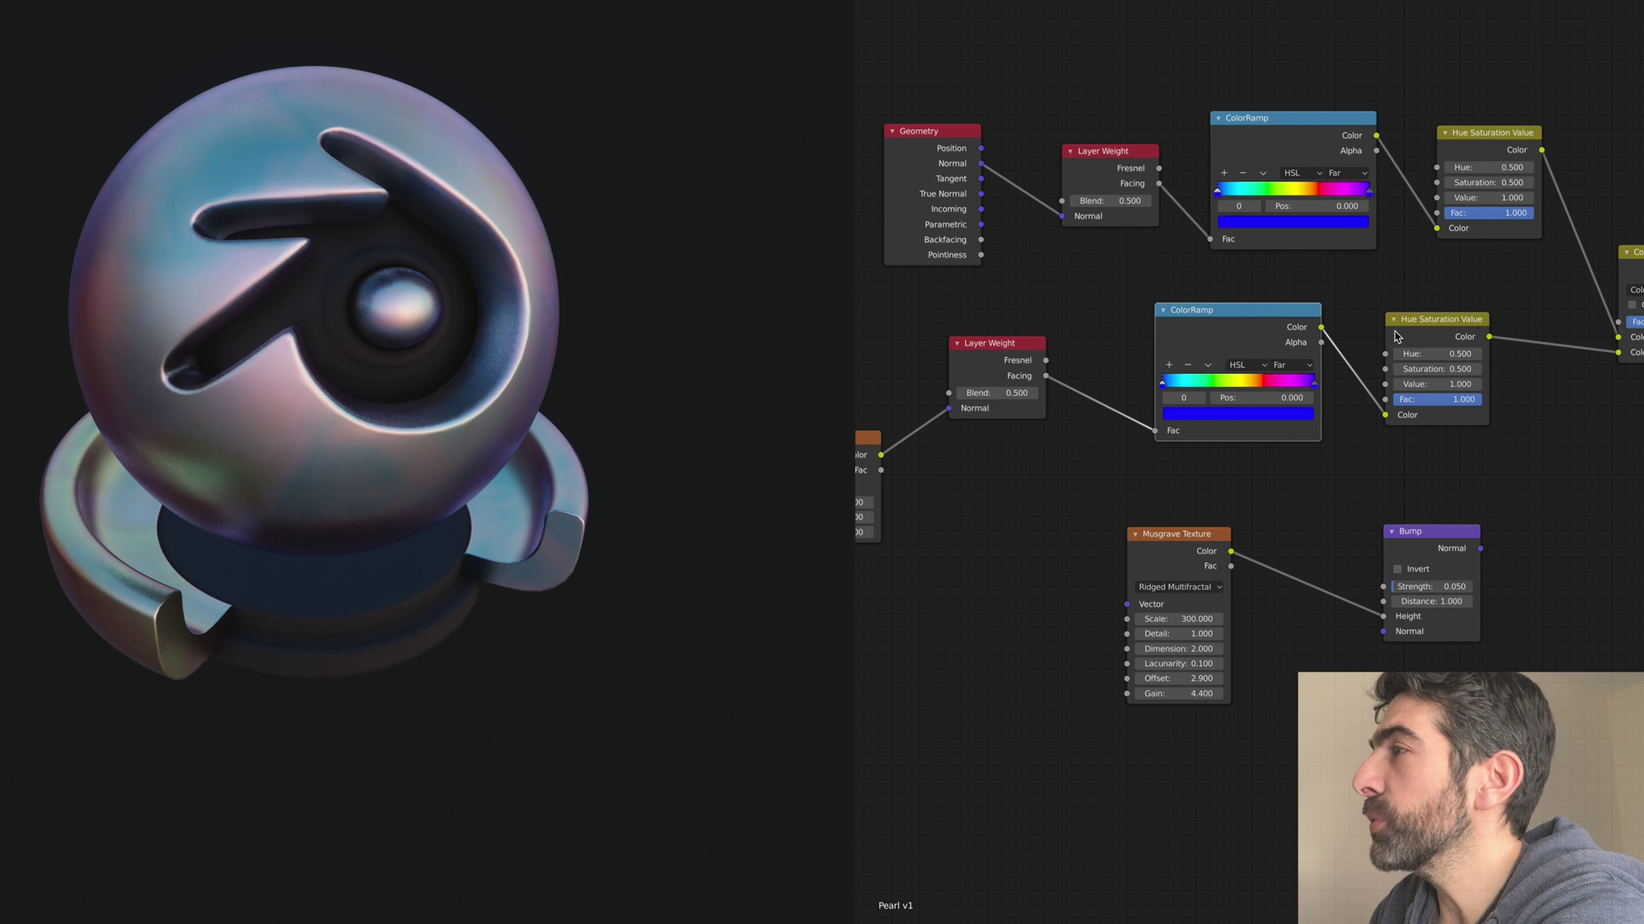
drag(1418, 323, 1434, 317)
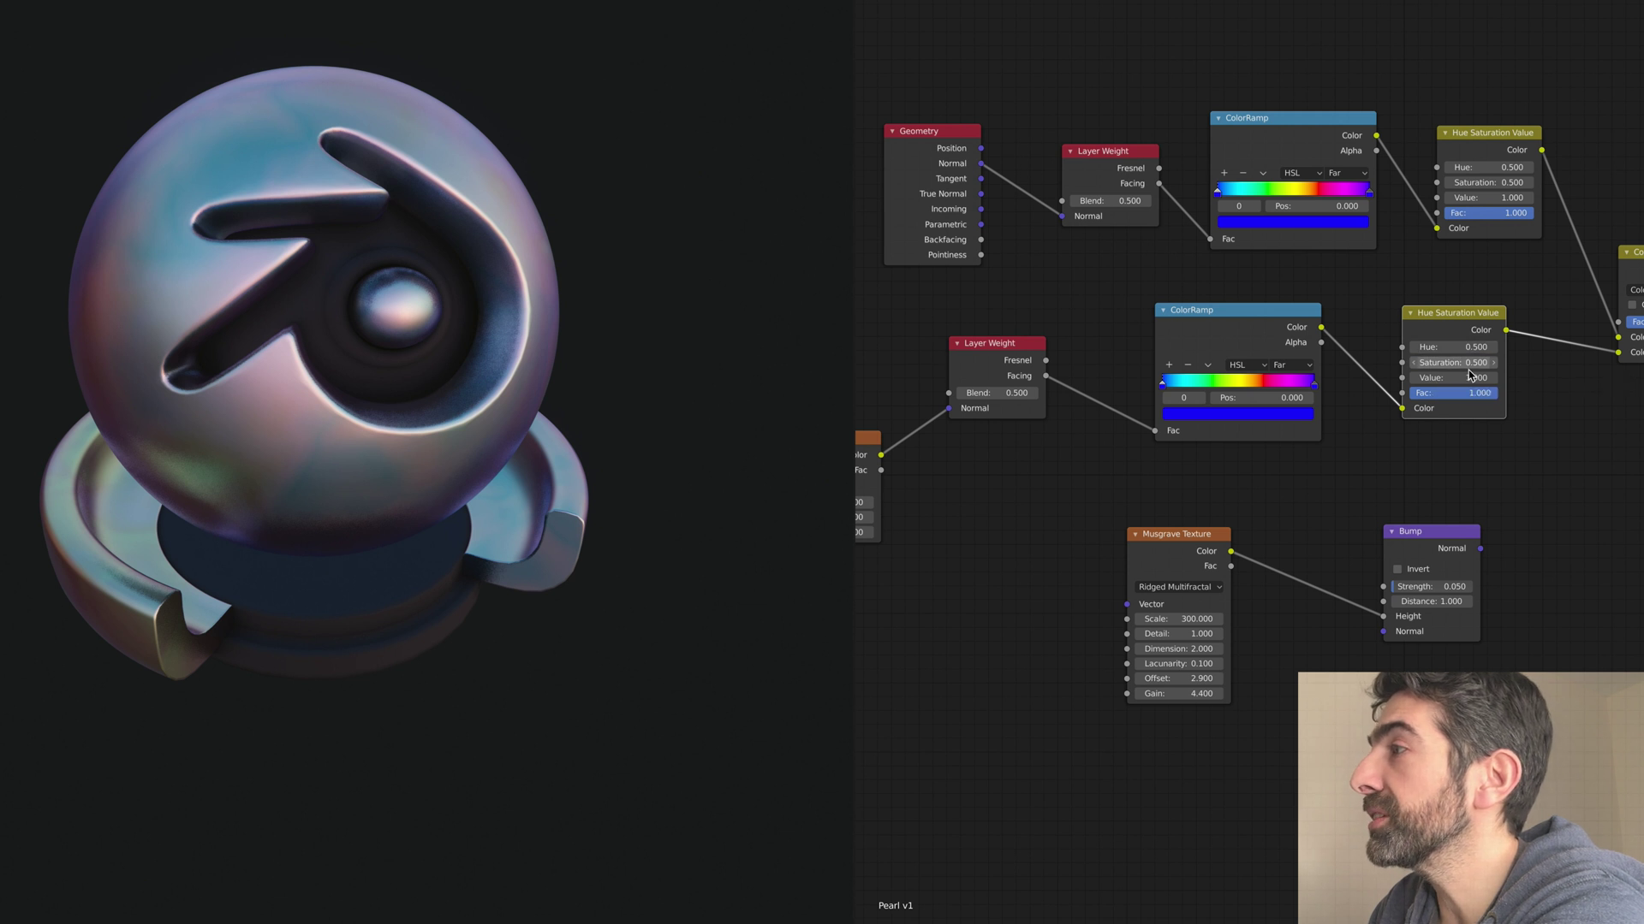
Step: Test the lower Hue Saturation Value node with a saturation of 0 and restore it to 0.5
drag(1473, 362, 1421, 362)
middle_drag(107, 312, 138, 305)
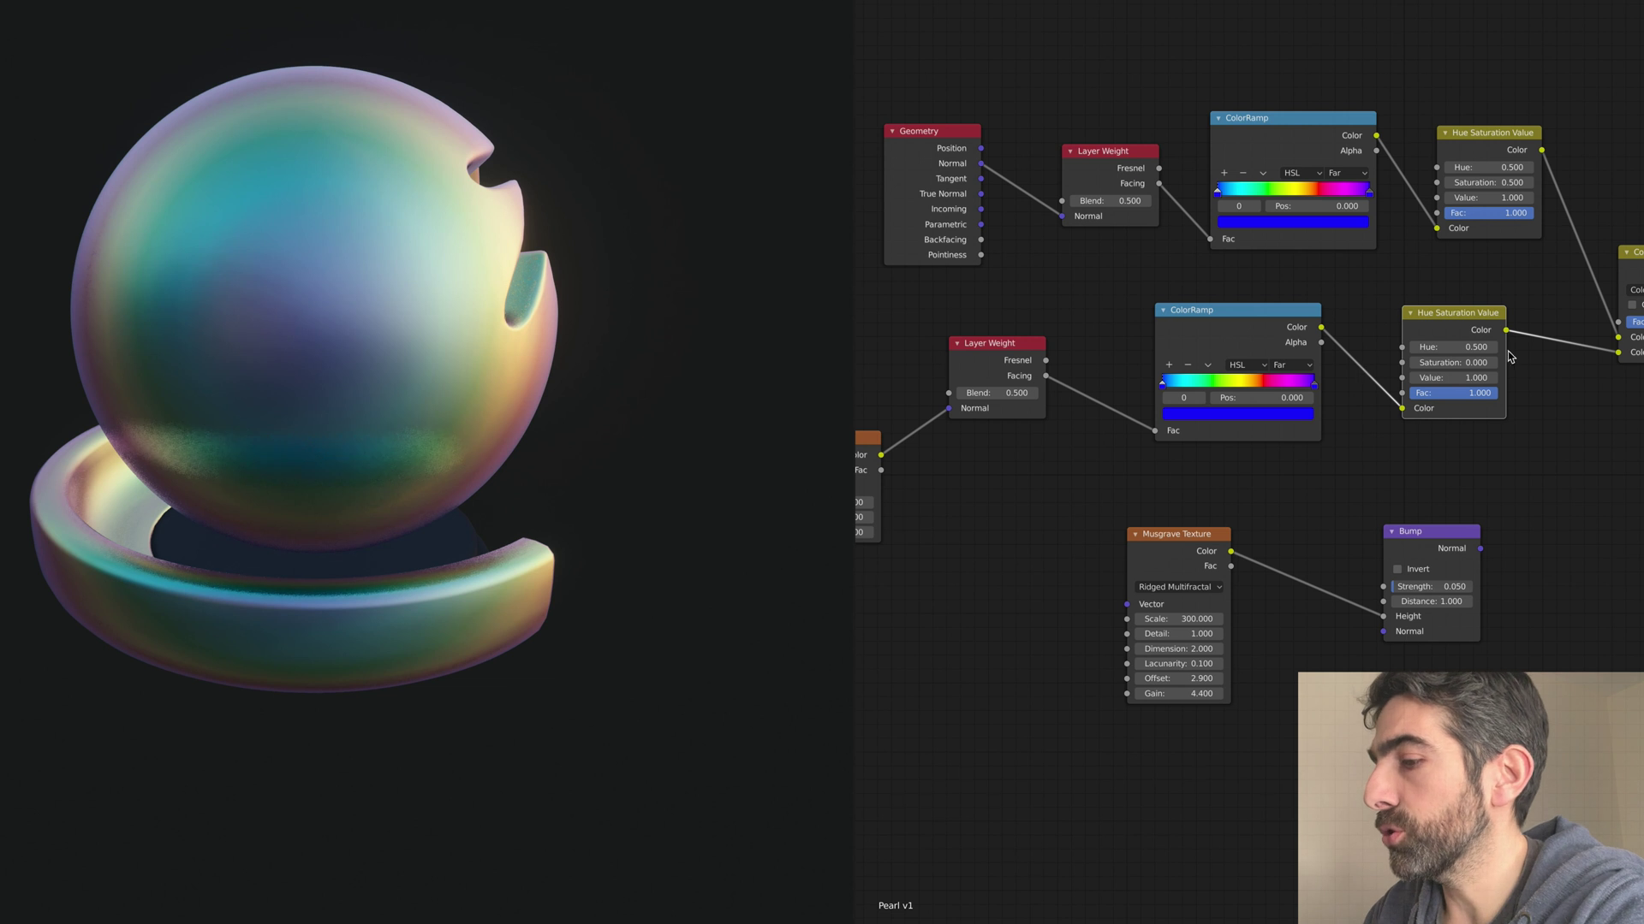
click(1452, 361)
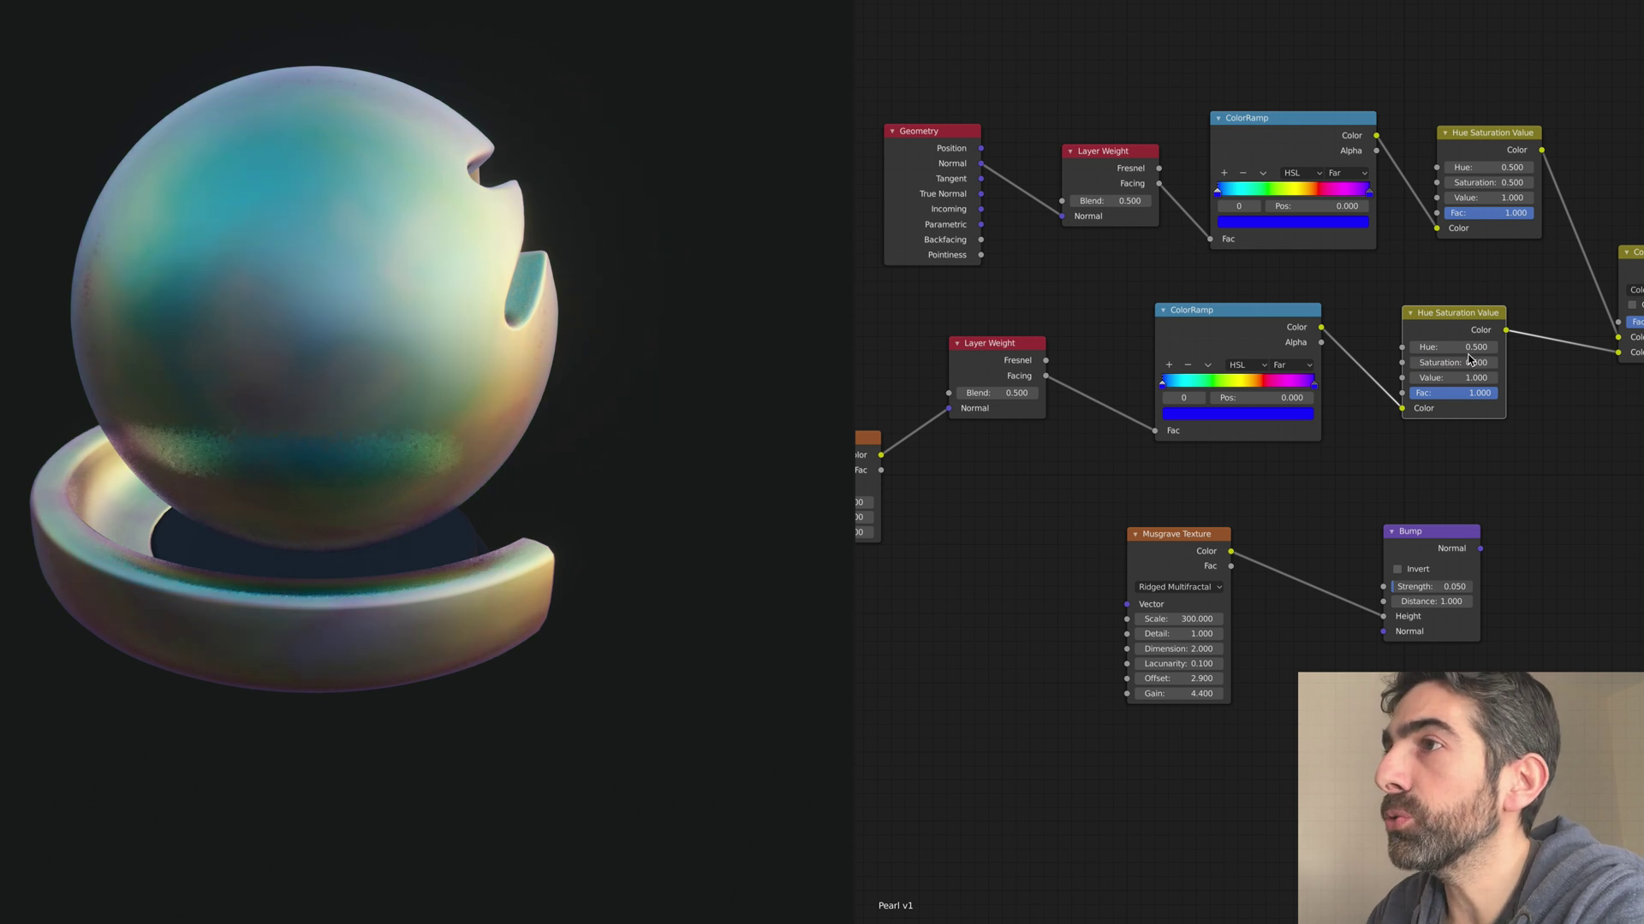
Step: Try a hue of 0 on the lower Hue Saturation Value node and undo the change
middle_drag(743, 318, 687, 316)
drag(1460, 347, 1541, 346)
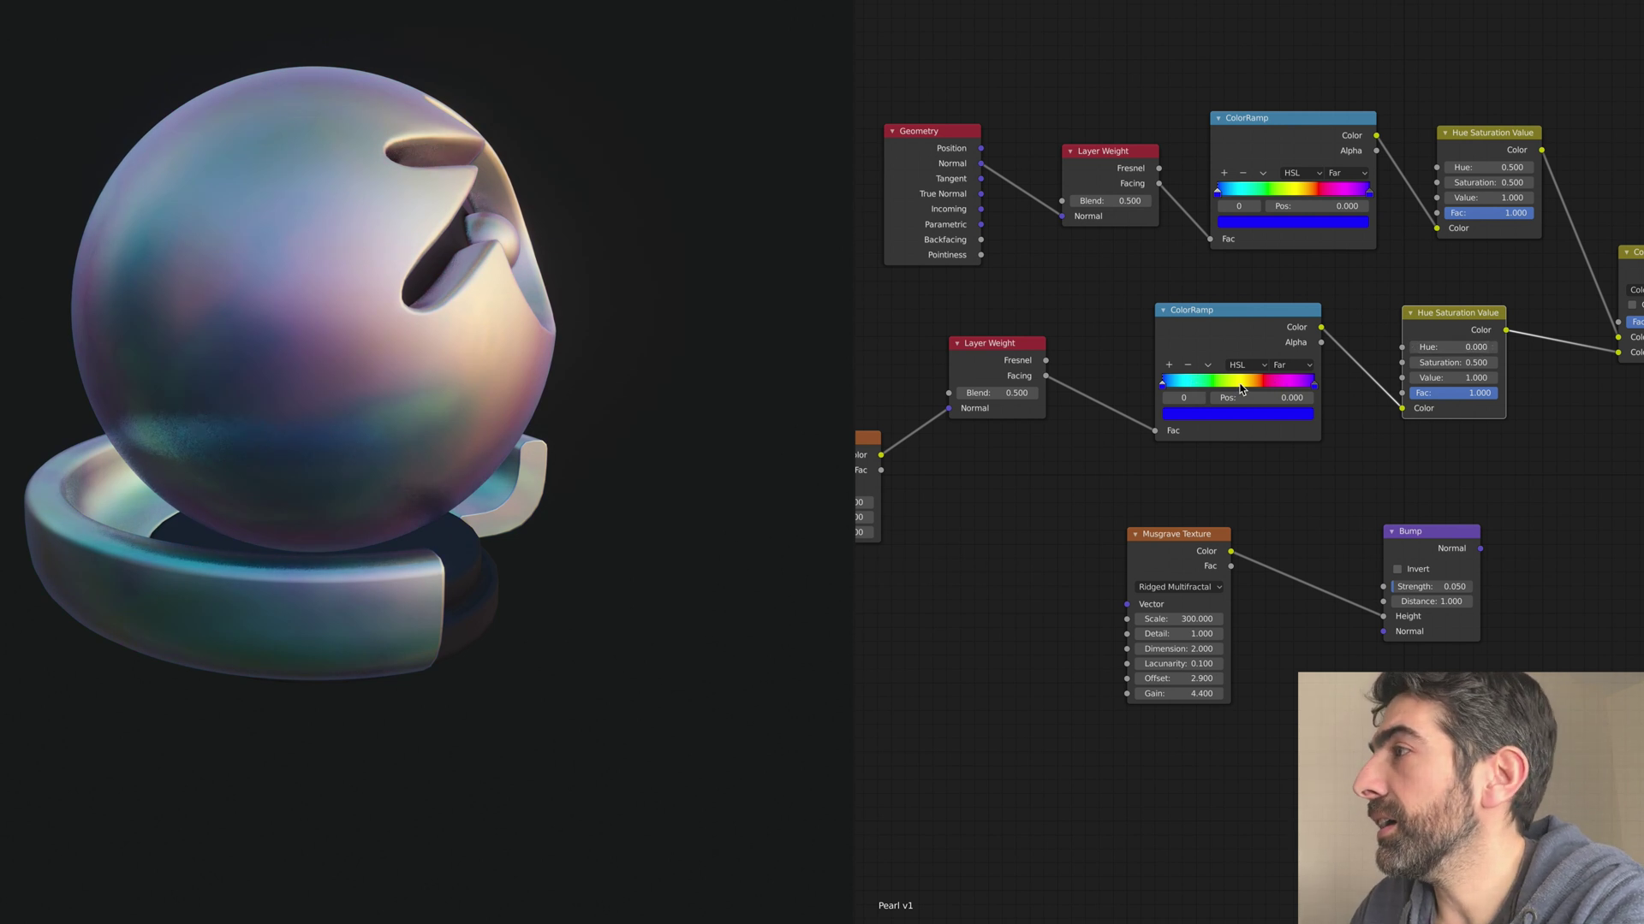
key(ctrl+z)
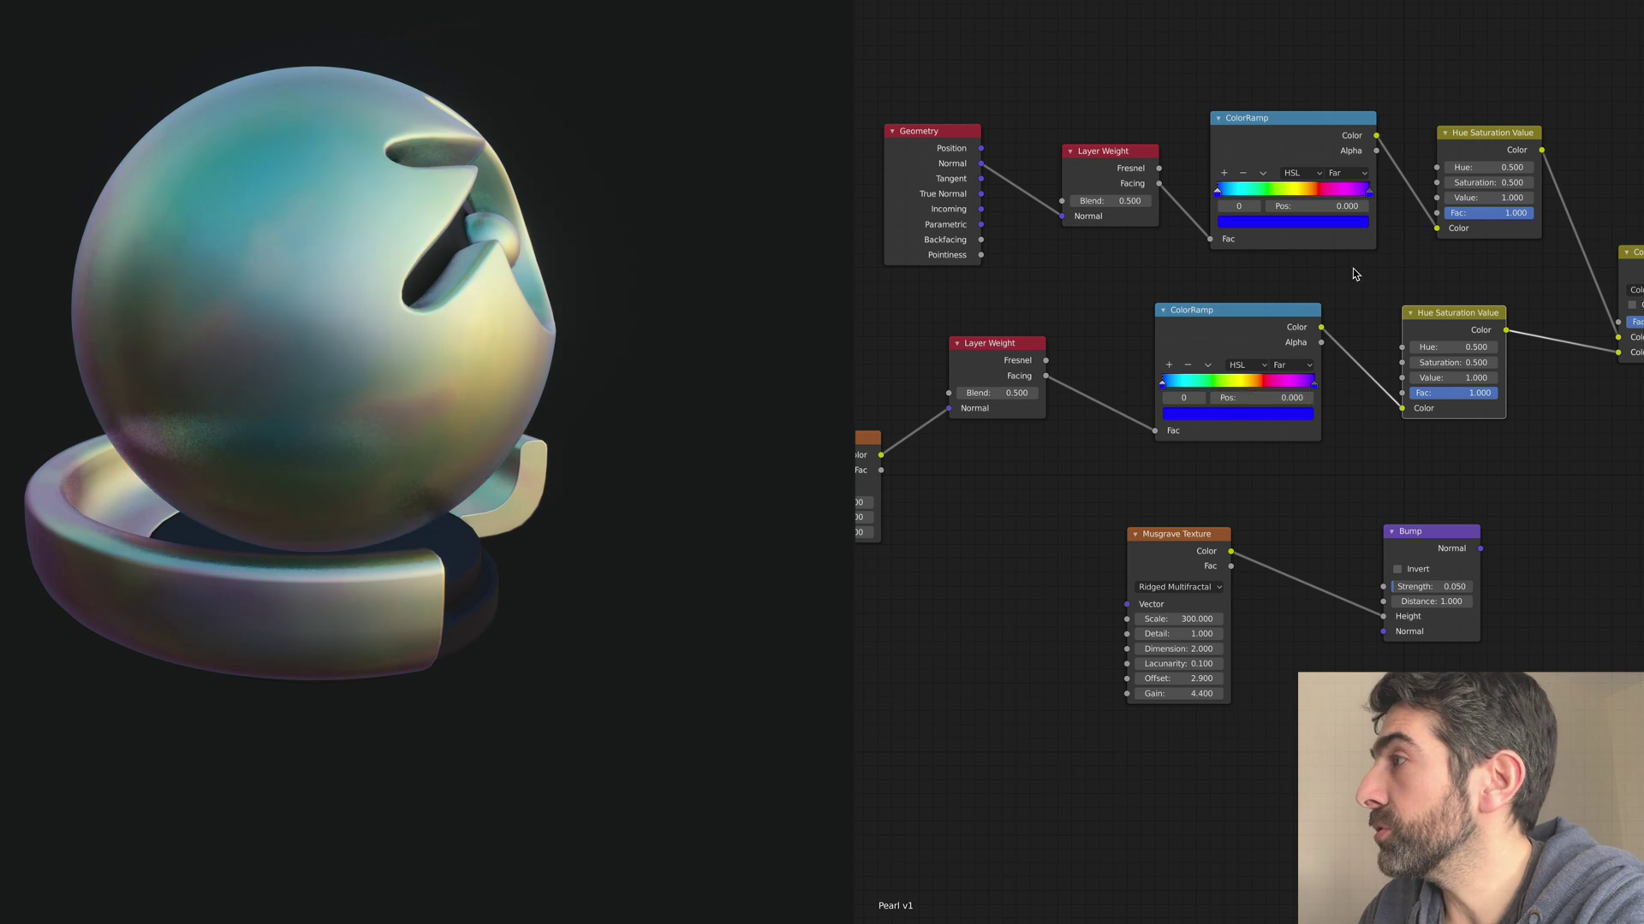
Step: Examine the pearl reflections on the shader ball from several angles and distances, along with both Layer Weight and ColorRamp branches
middle_drag(1350, 276, 1382, 328)
middle_drag(1635, 460, 1554, 465)
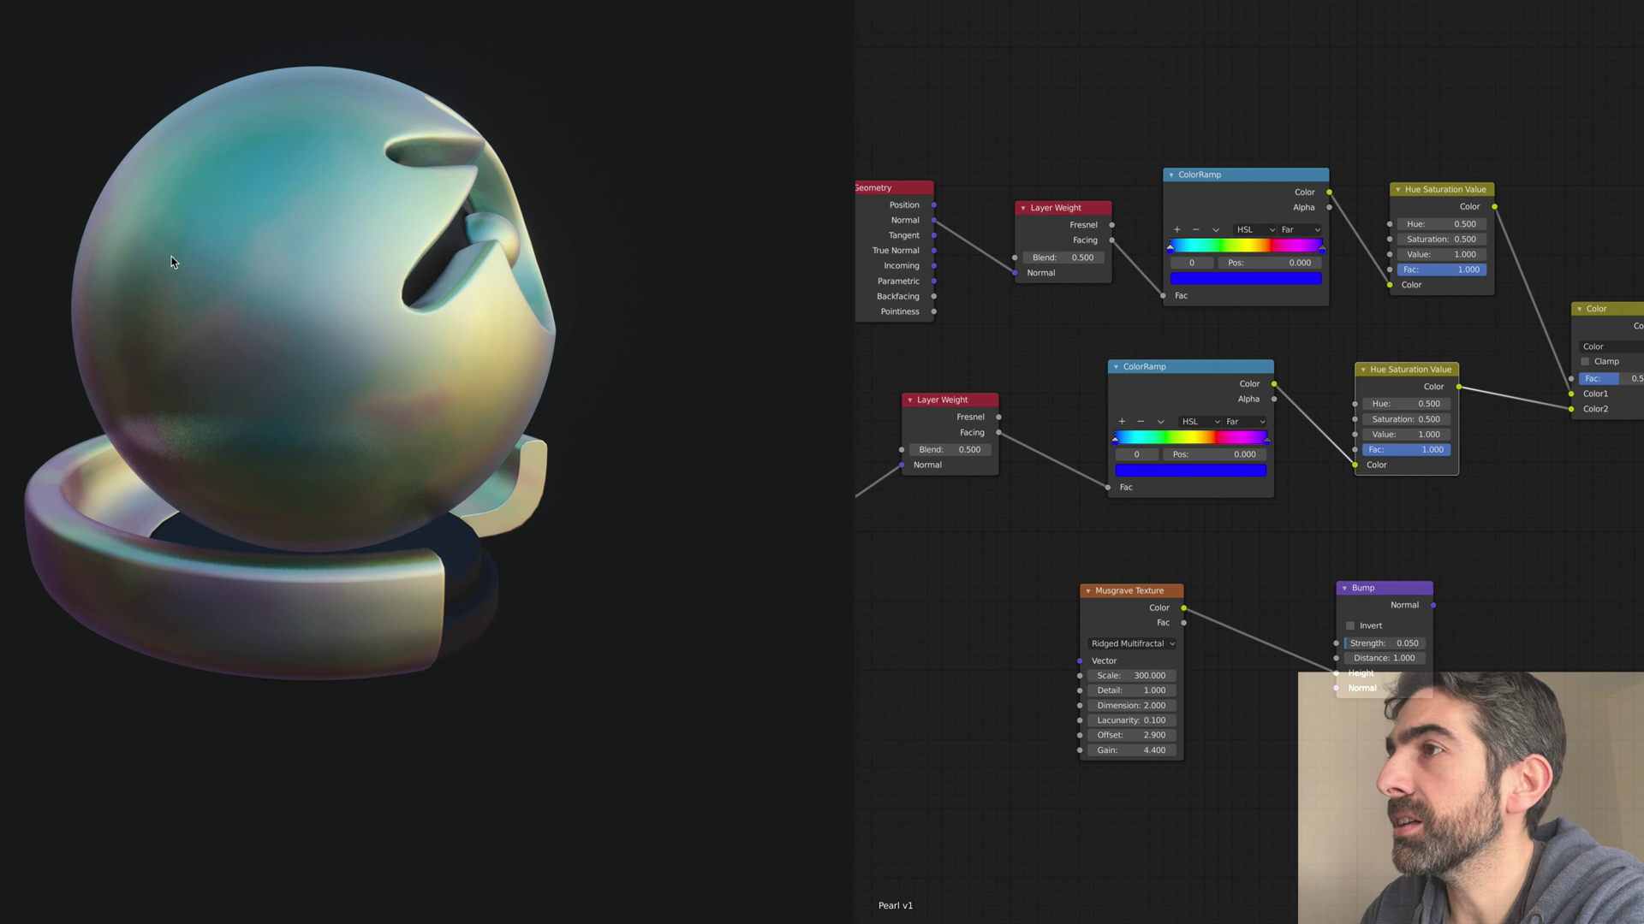
middle_drag(224, 101, 621, 204)
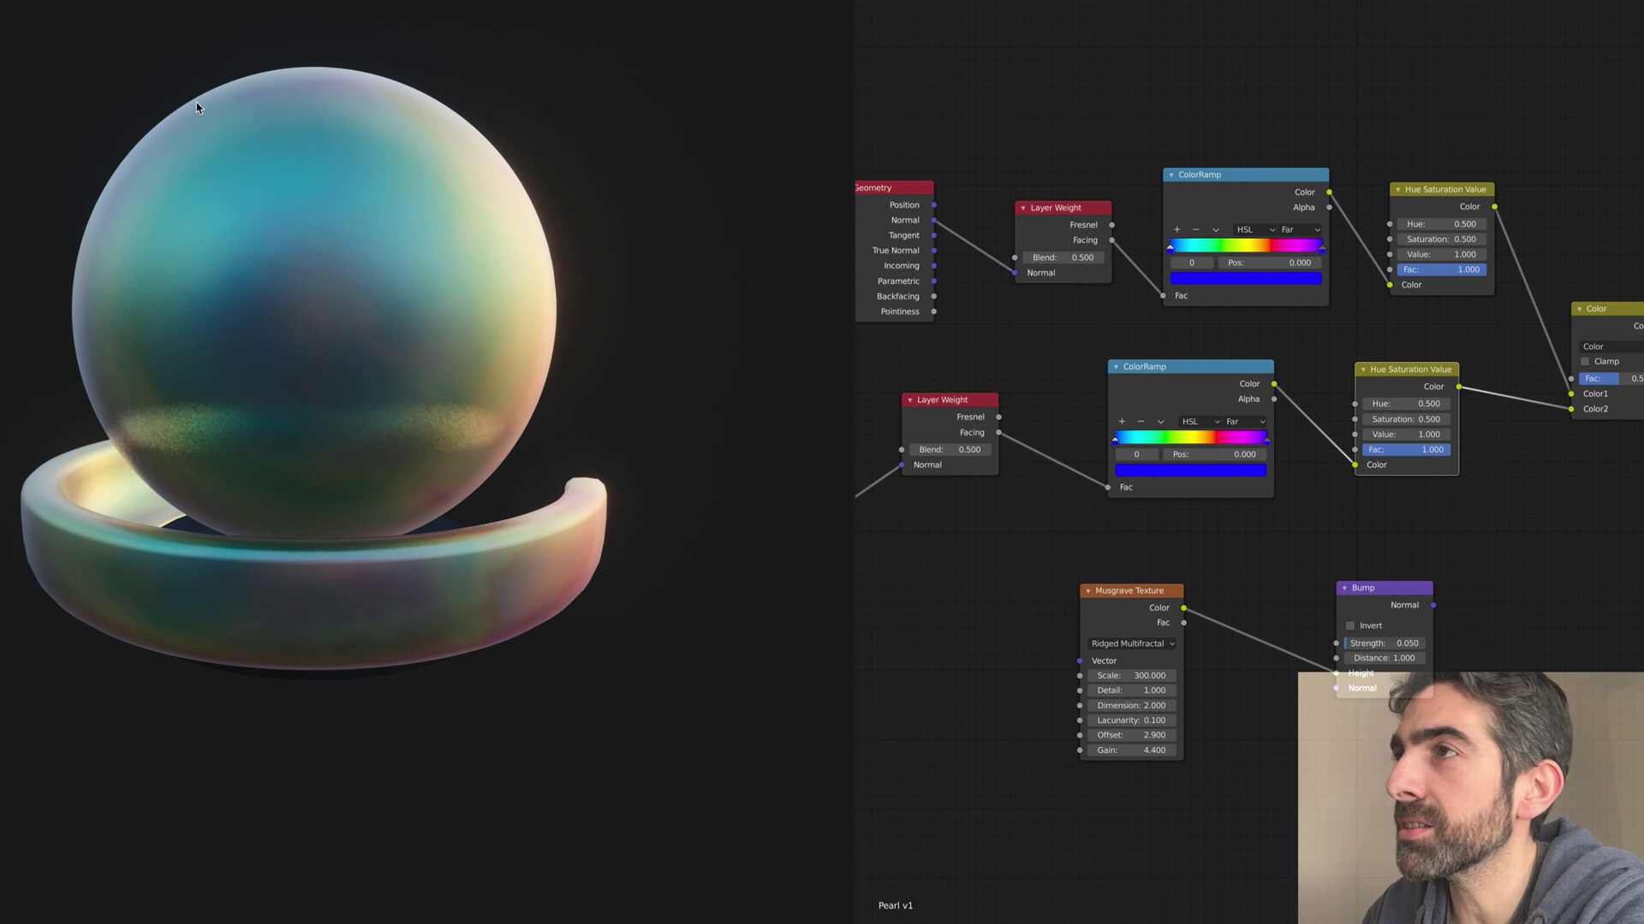
scroll(294, 68, up, 3)
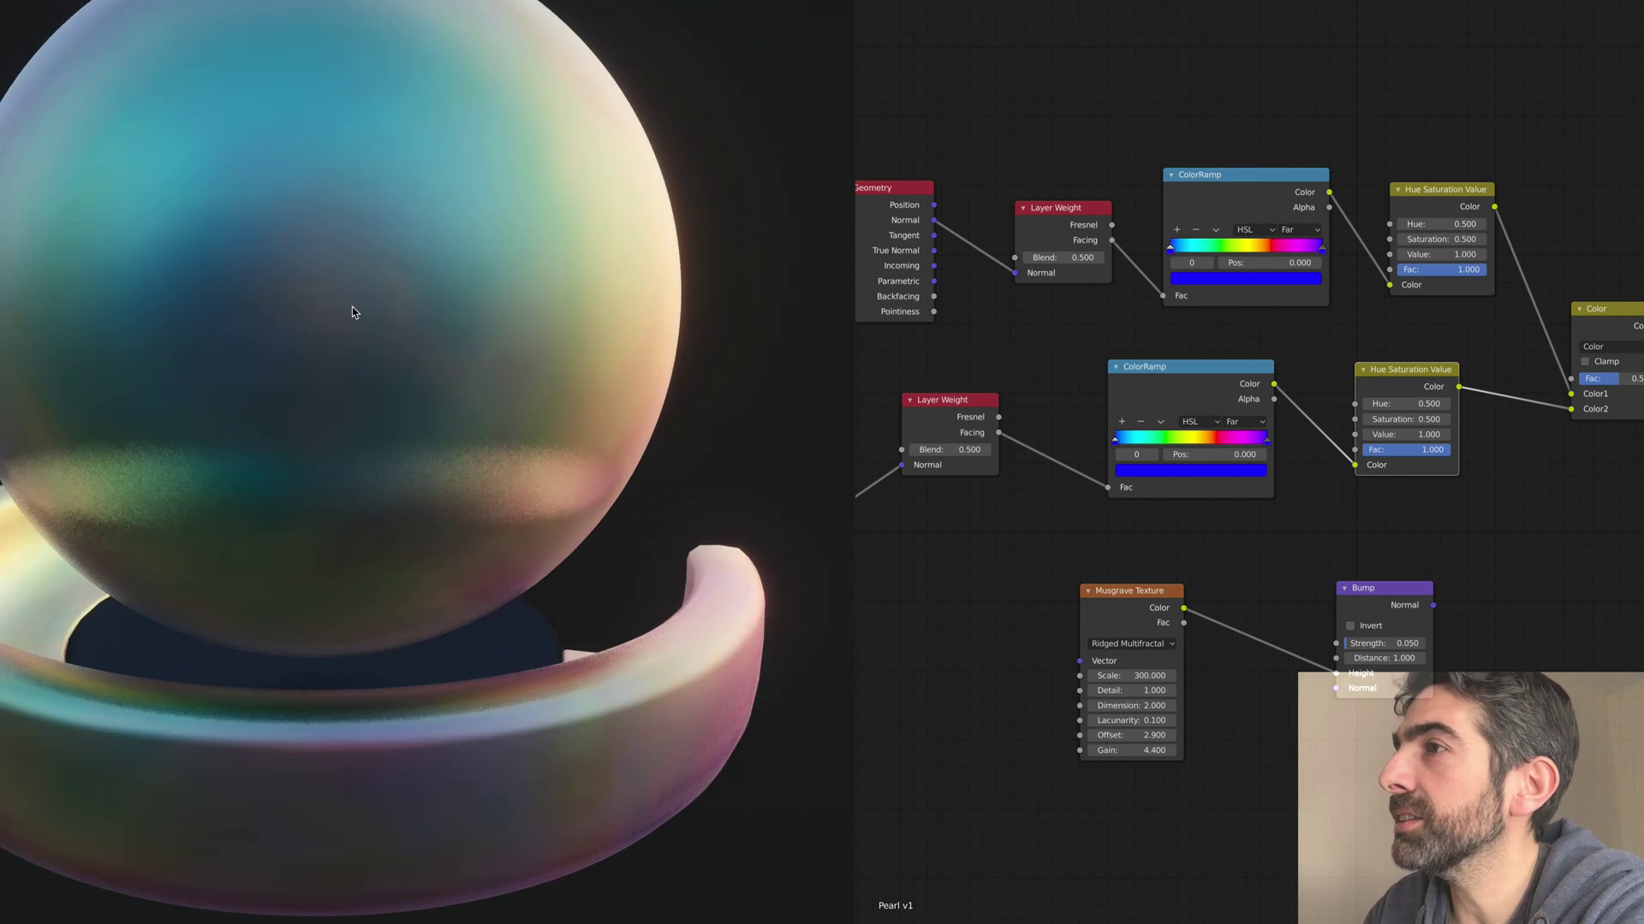
scroll(390, 318, down, 4)
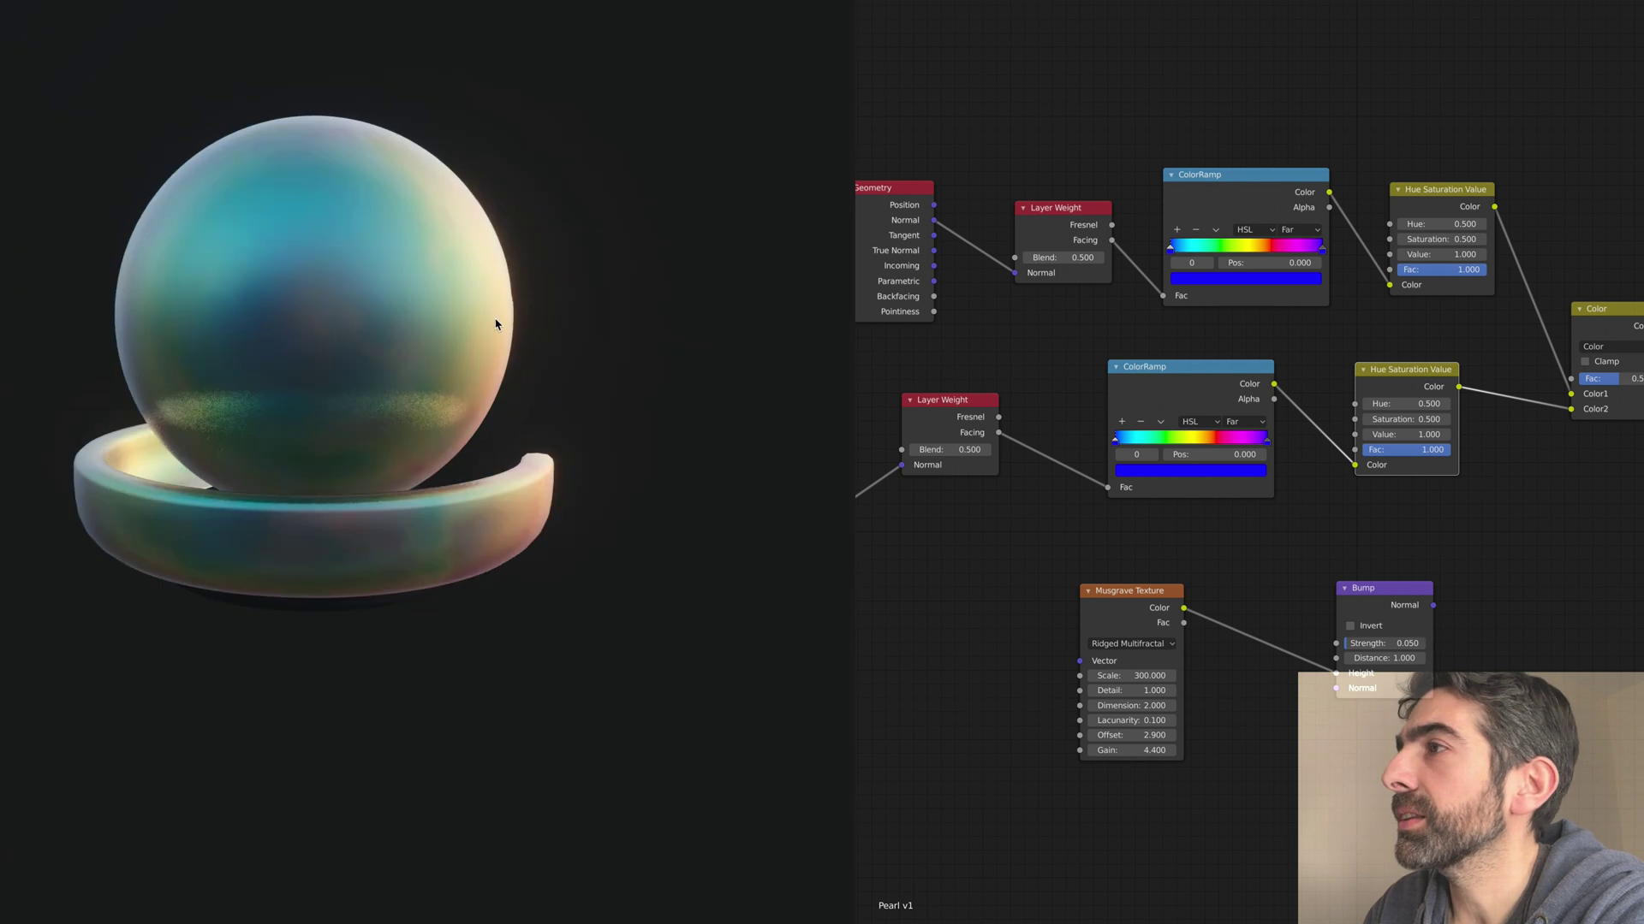
scroll(495, 320, down, 3)
middle_drag(510, 311, 400, 325)
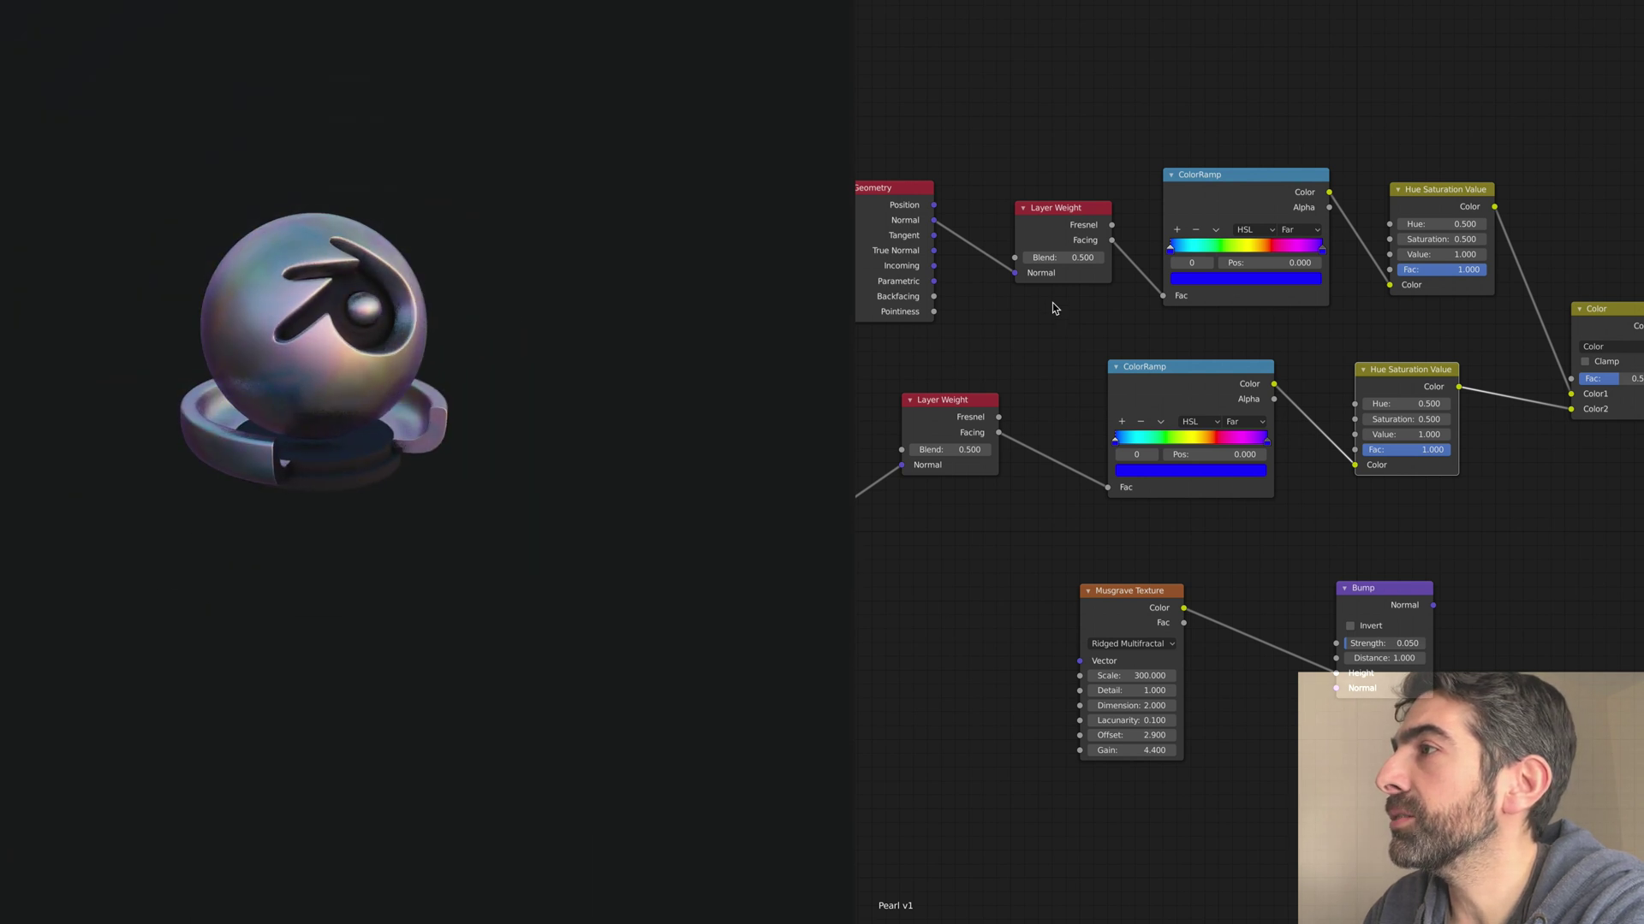
middle_drag(1054, 306, 1178, 359)
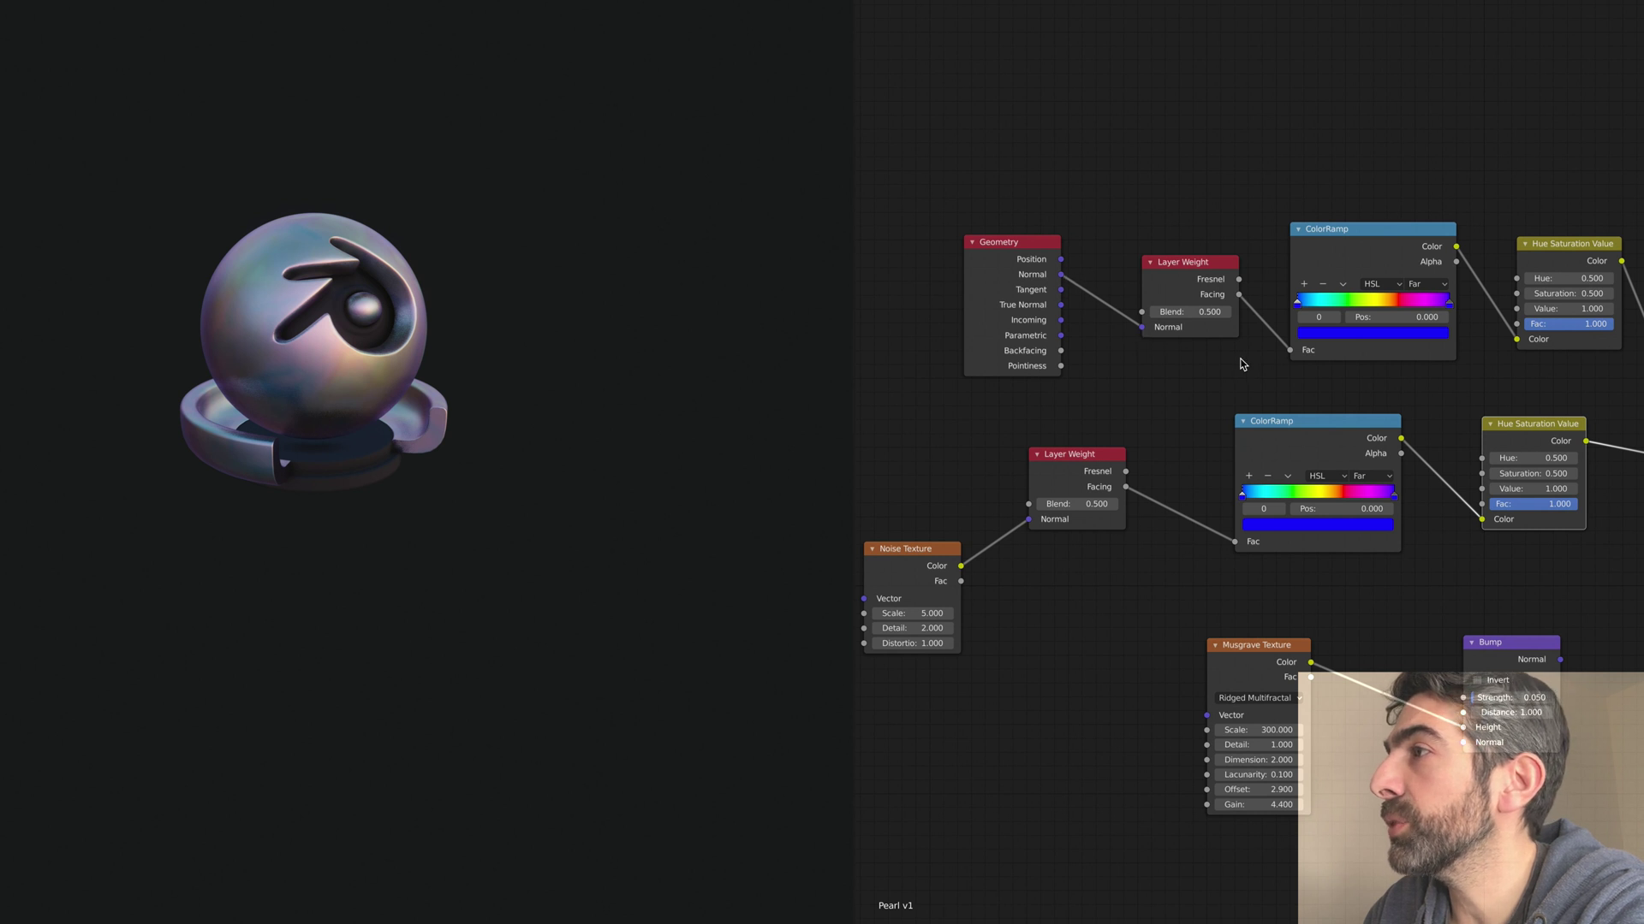
middle_drag(1245, 364, 1075, 359)
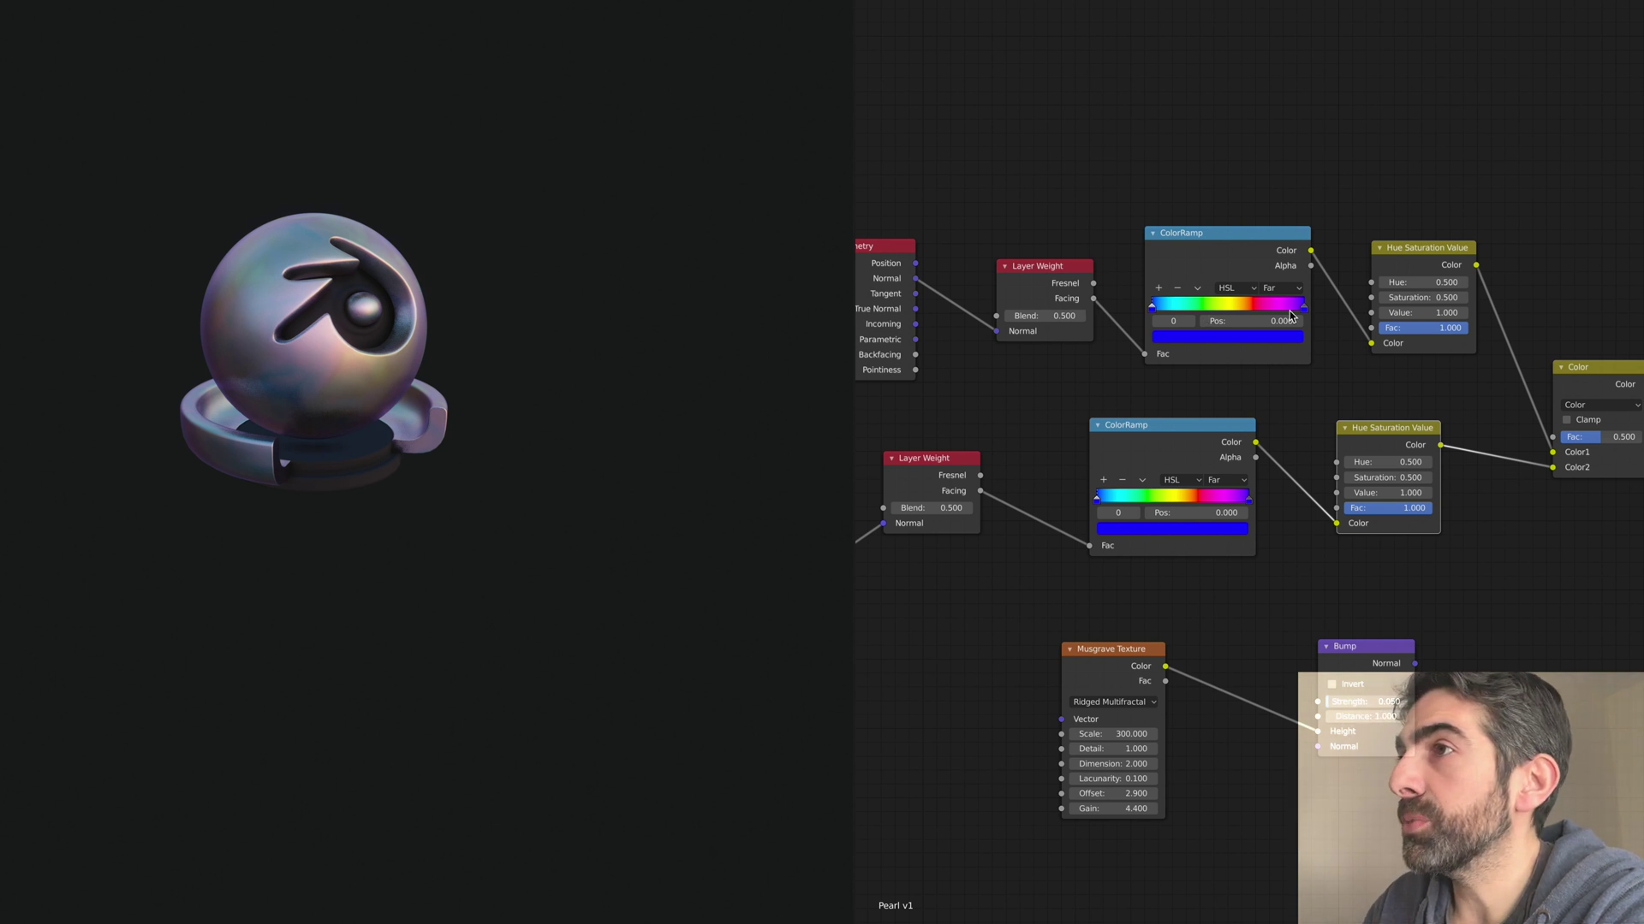
Step: Examine the smooth pearl shading on the ball and its logo recess, close up and from a distance, at several viewing angles
middle_drag(454, 384, 470, 383)
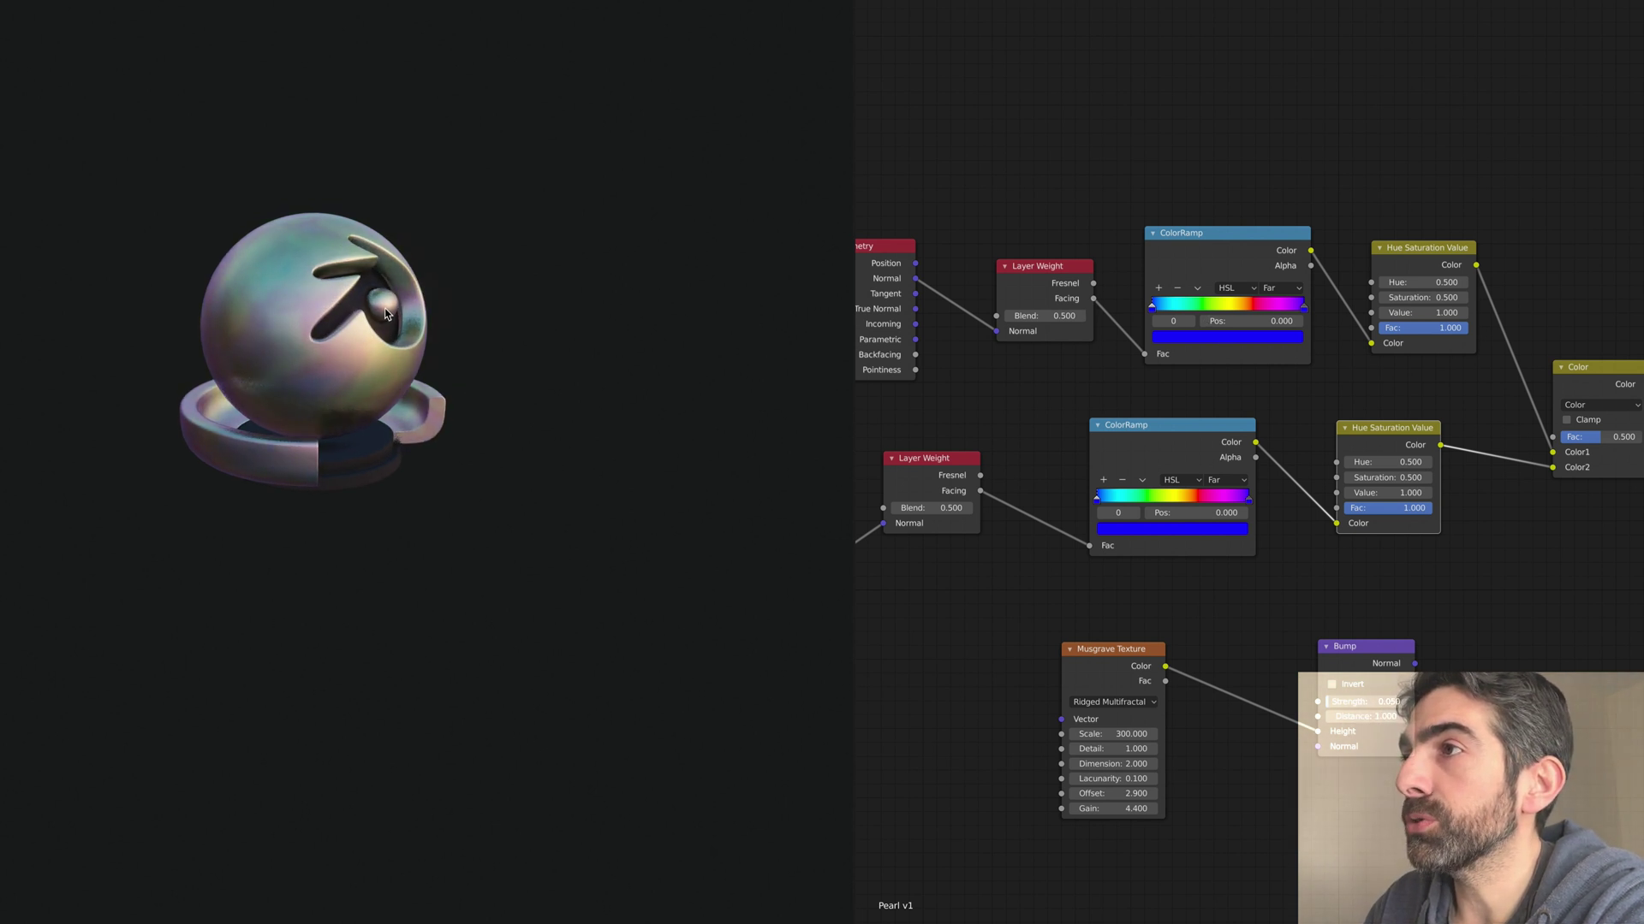
scroll(388, 308, up, 3)
middle_drag(631, 282, 597, 283)
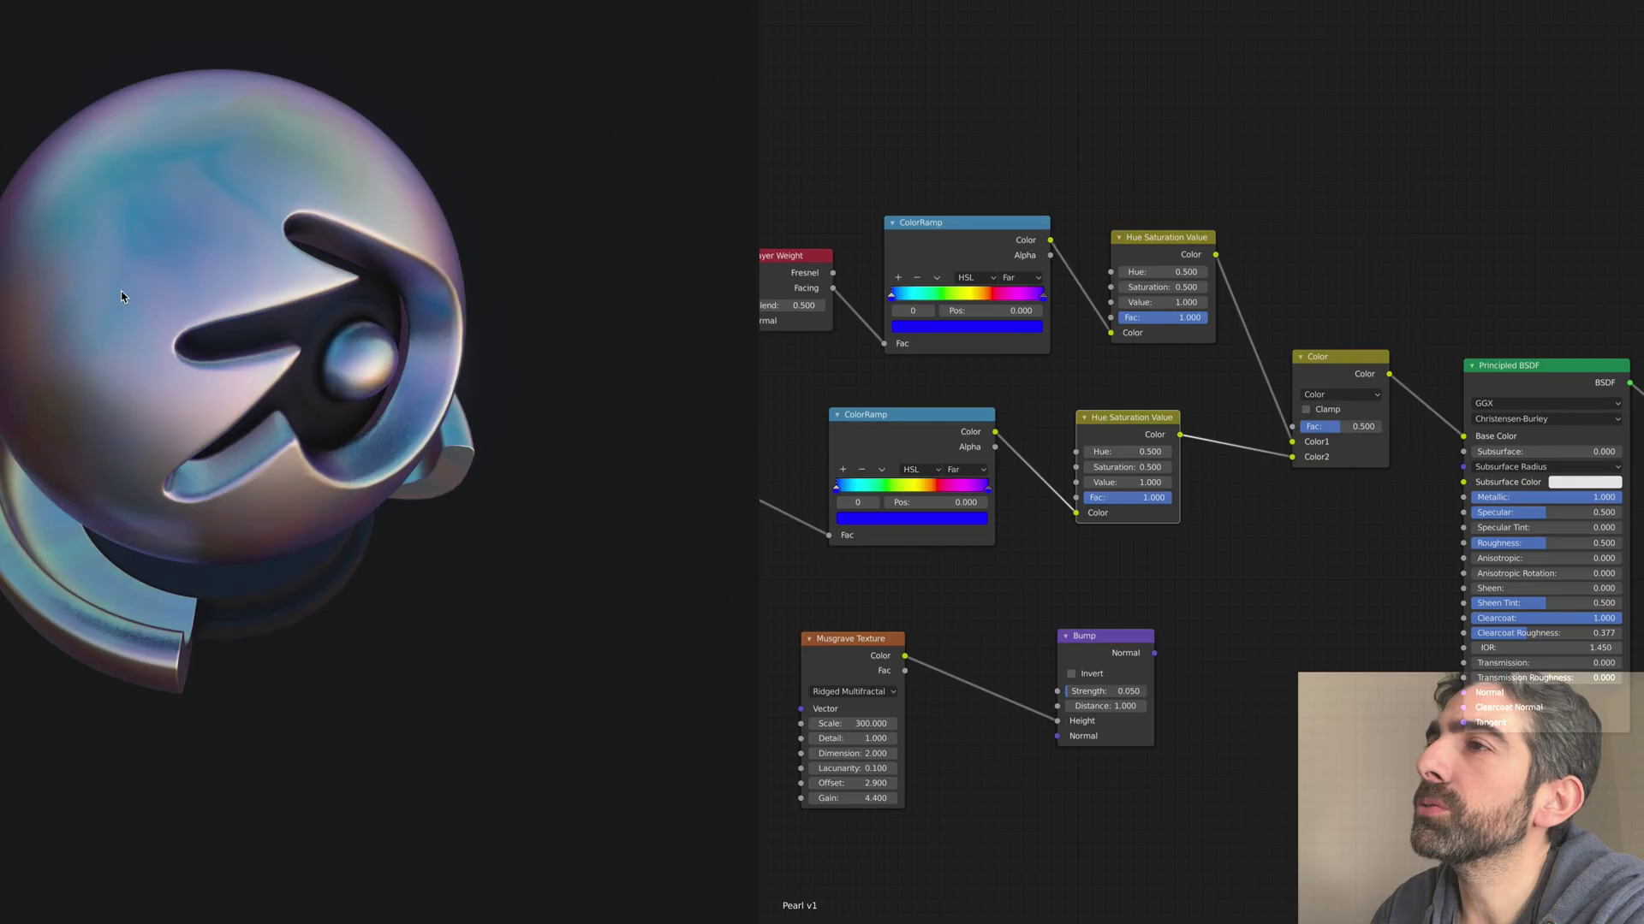
scroll(121, 294, up, 4)
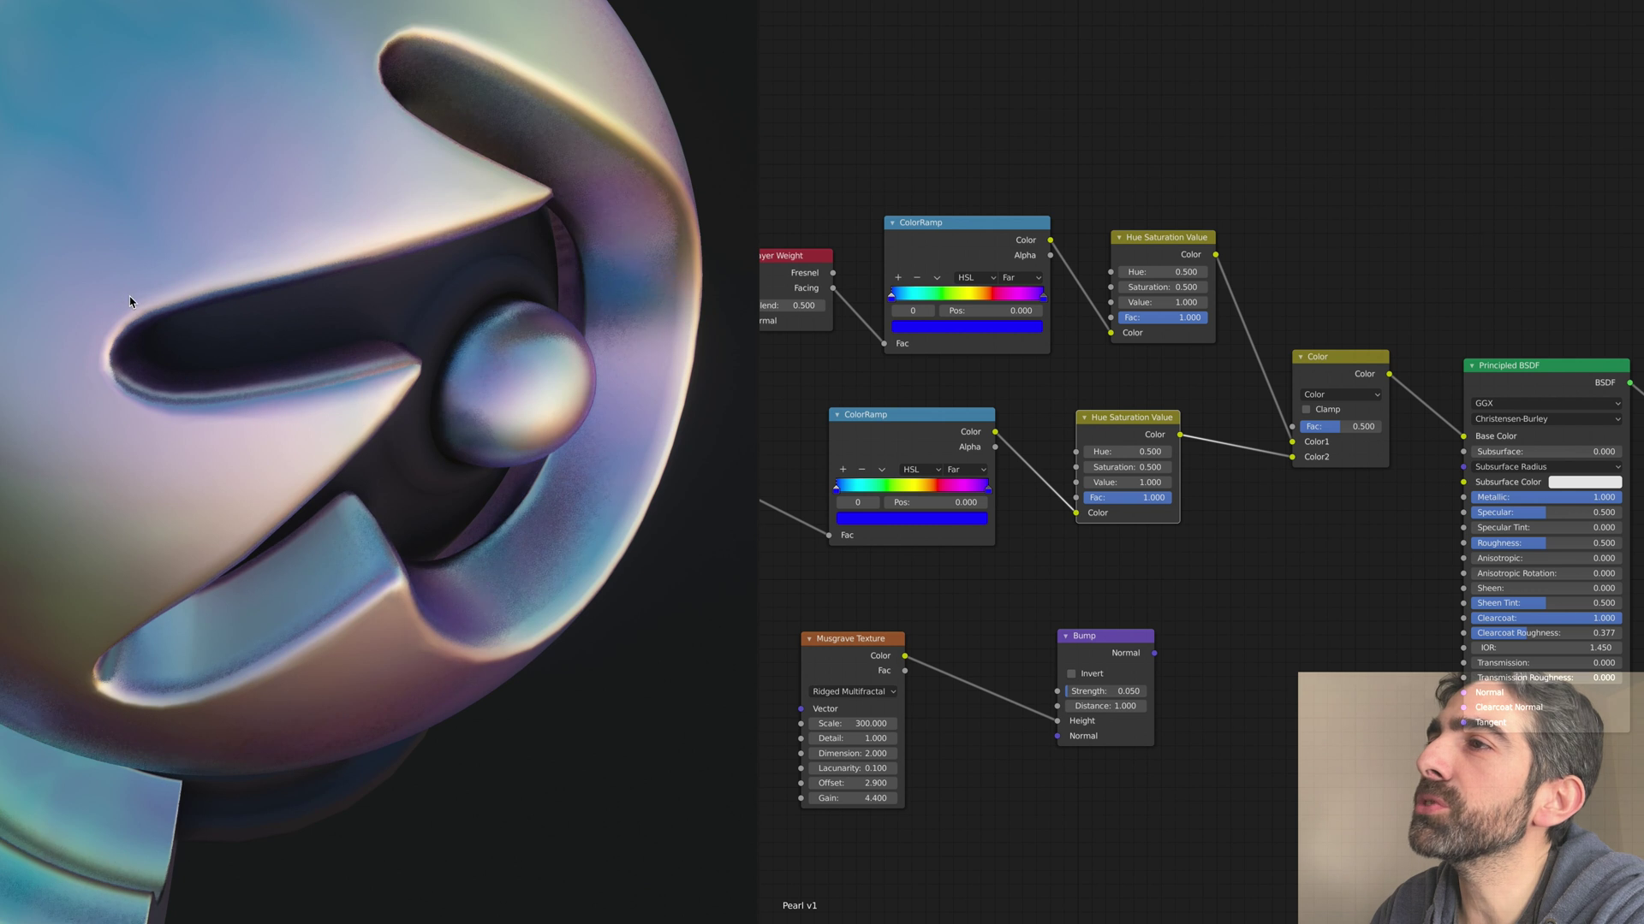
middle_drag(129, 296, 132, 294)
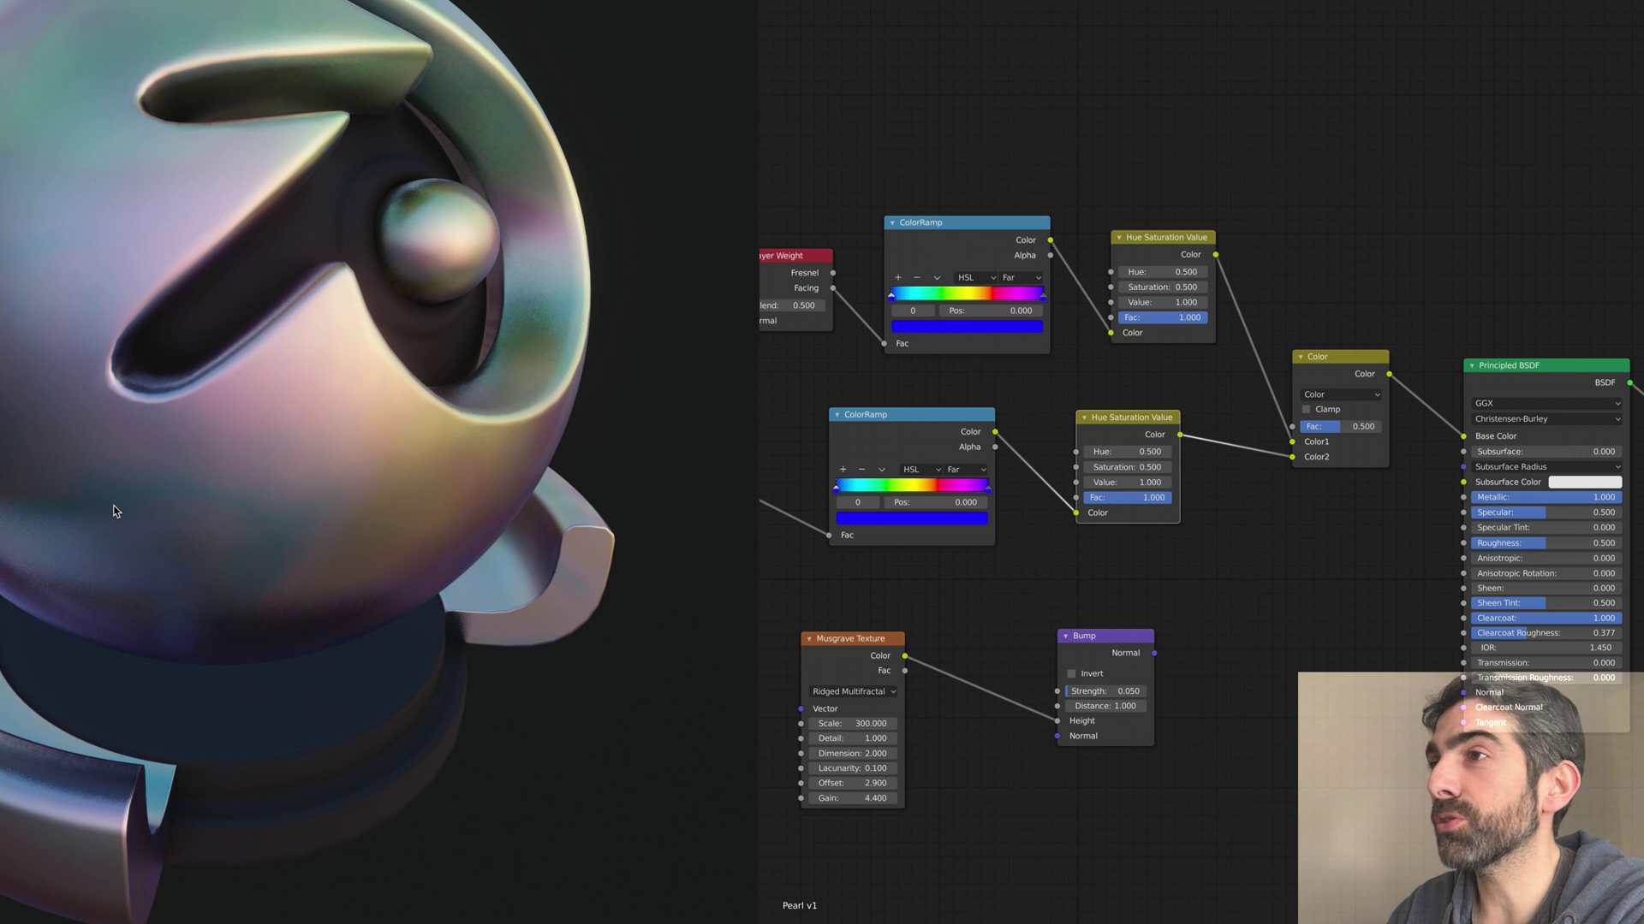
middle_drag(110, 506, 123, 505)
scroll(192, 490, up, 5)
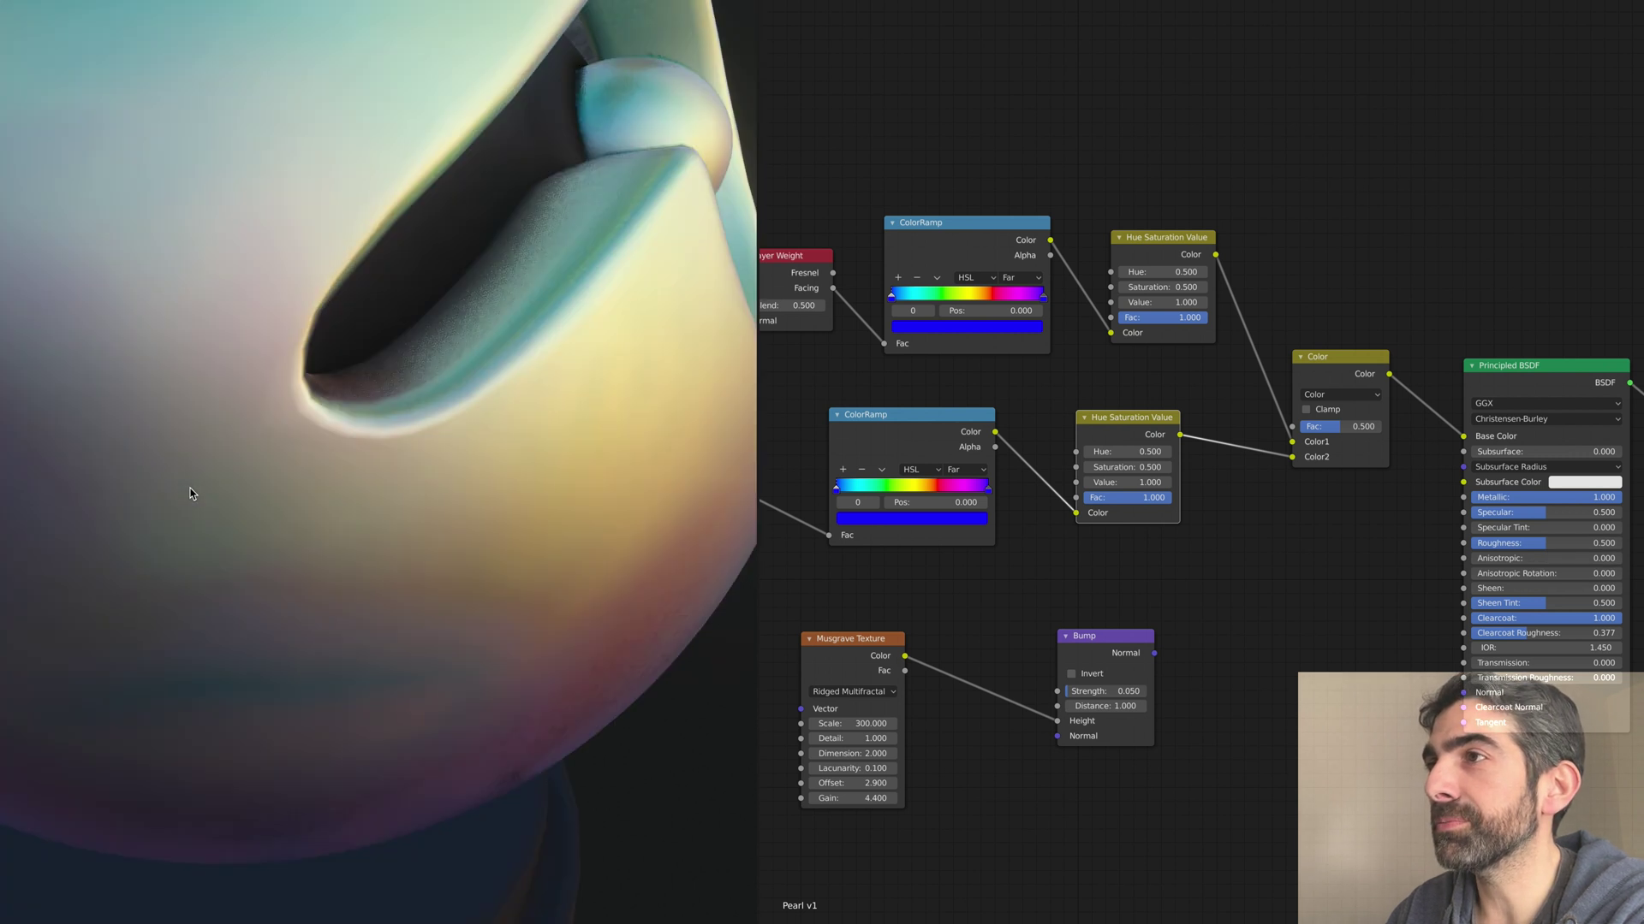
scroll(192, 489, down, 6)
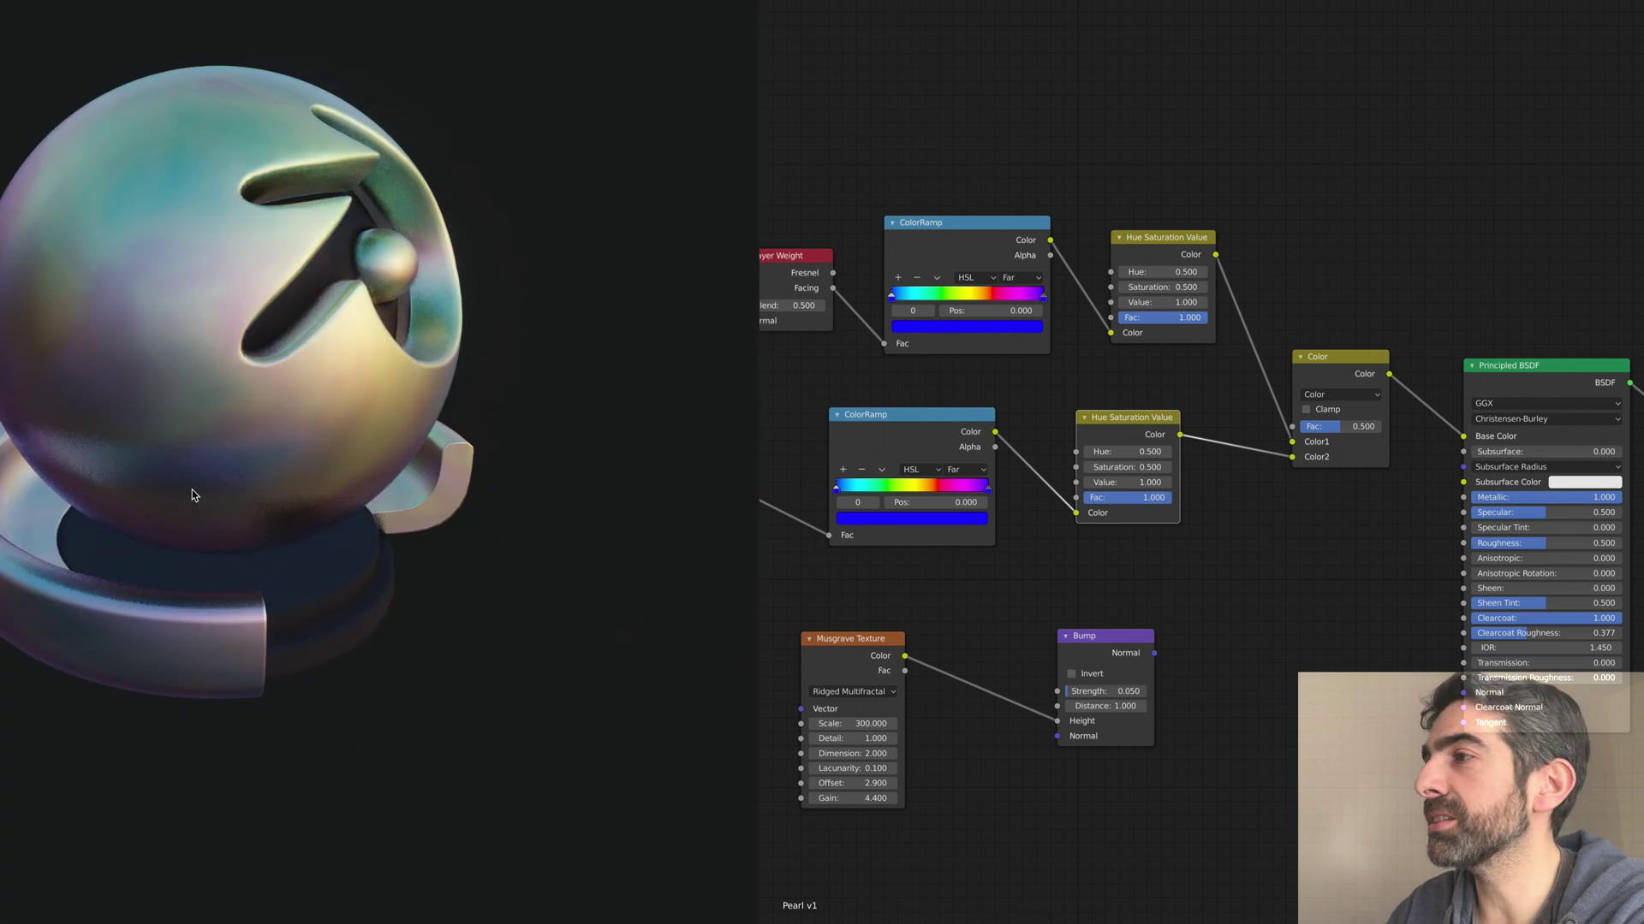
middle_drag(198, 483, 191, 482)
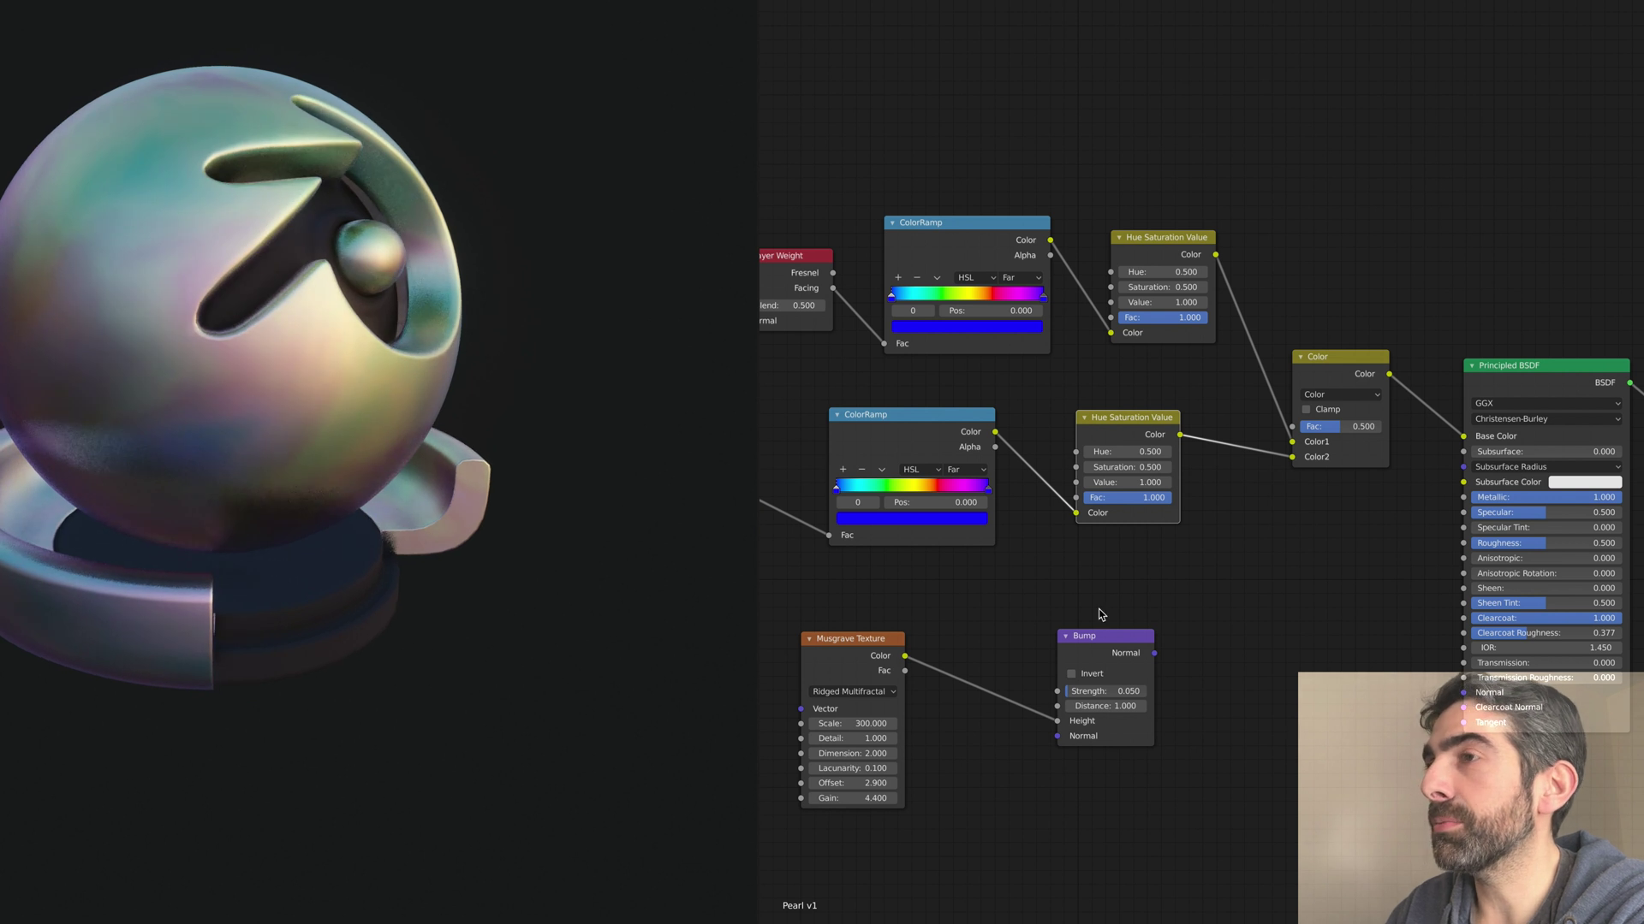
scroll(91, 235, up, 1)
middle_drag(91, 235, 74, 237)
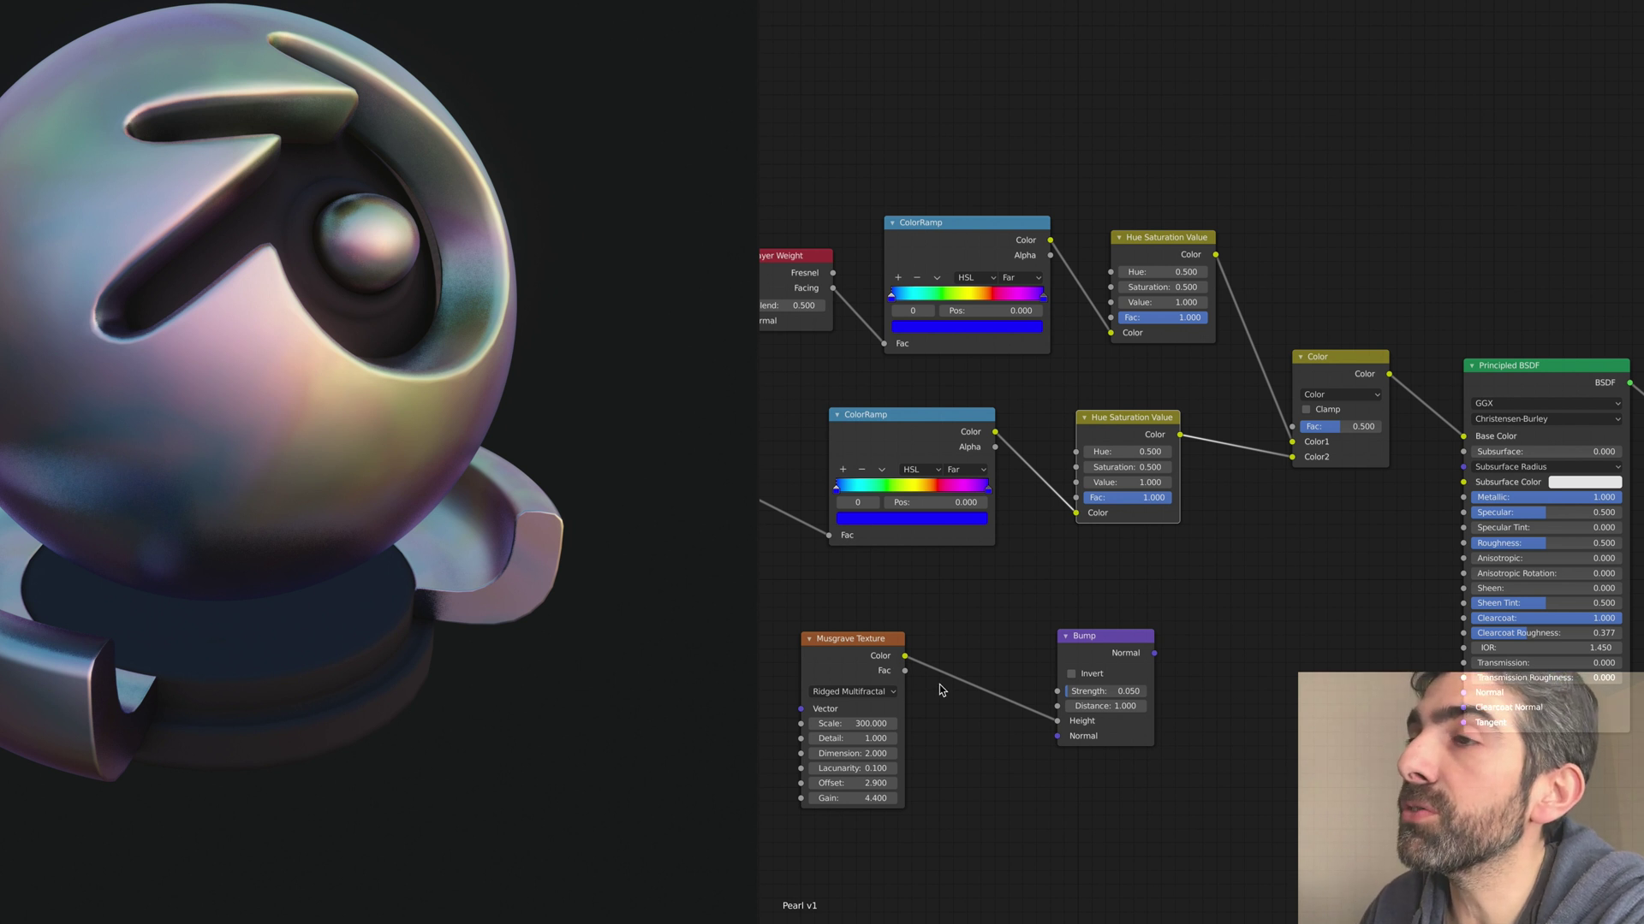
Step: Move the Bump node slightly up towards the Musgrave Texture and connect its Normal output to the Principled BSDF's Normal input
middle_drag(942, 690, 965, 704)
middle_drag(188, 346, 214, 345)
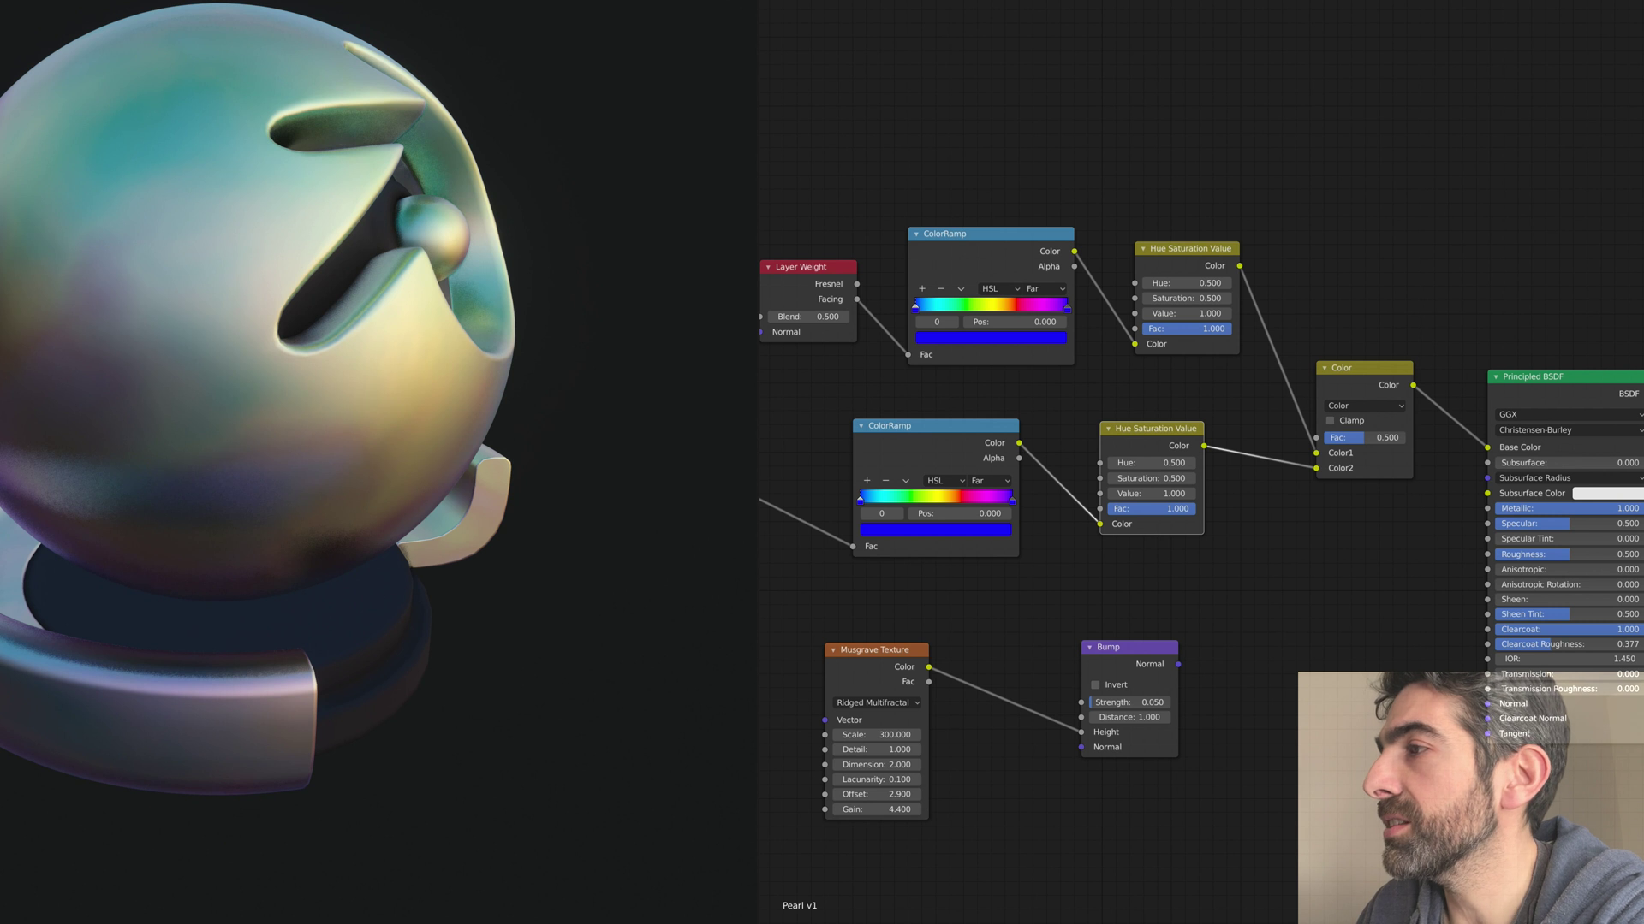
middle_drag(890, 777, 906, 778)
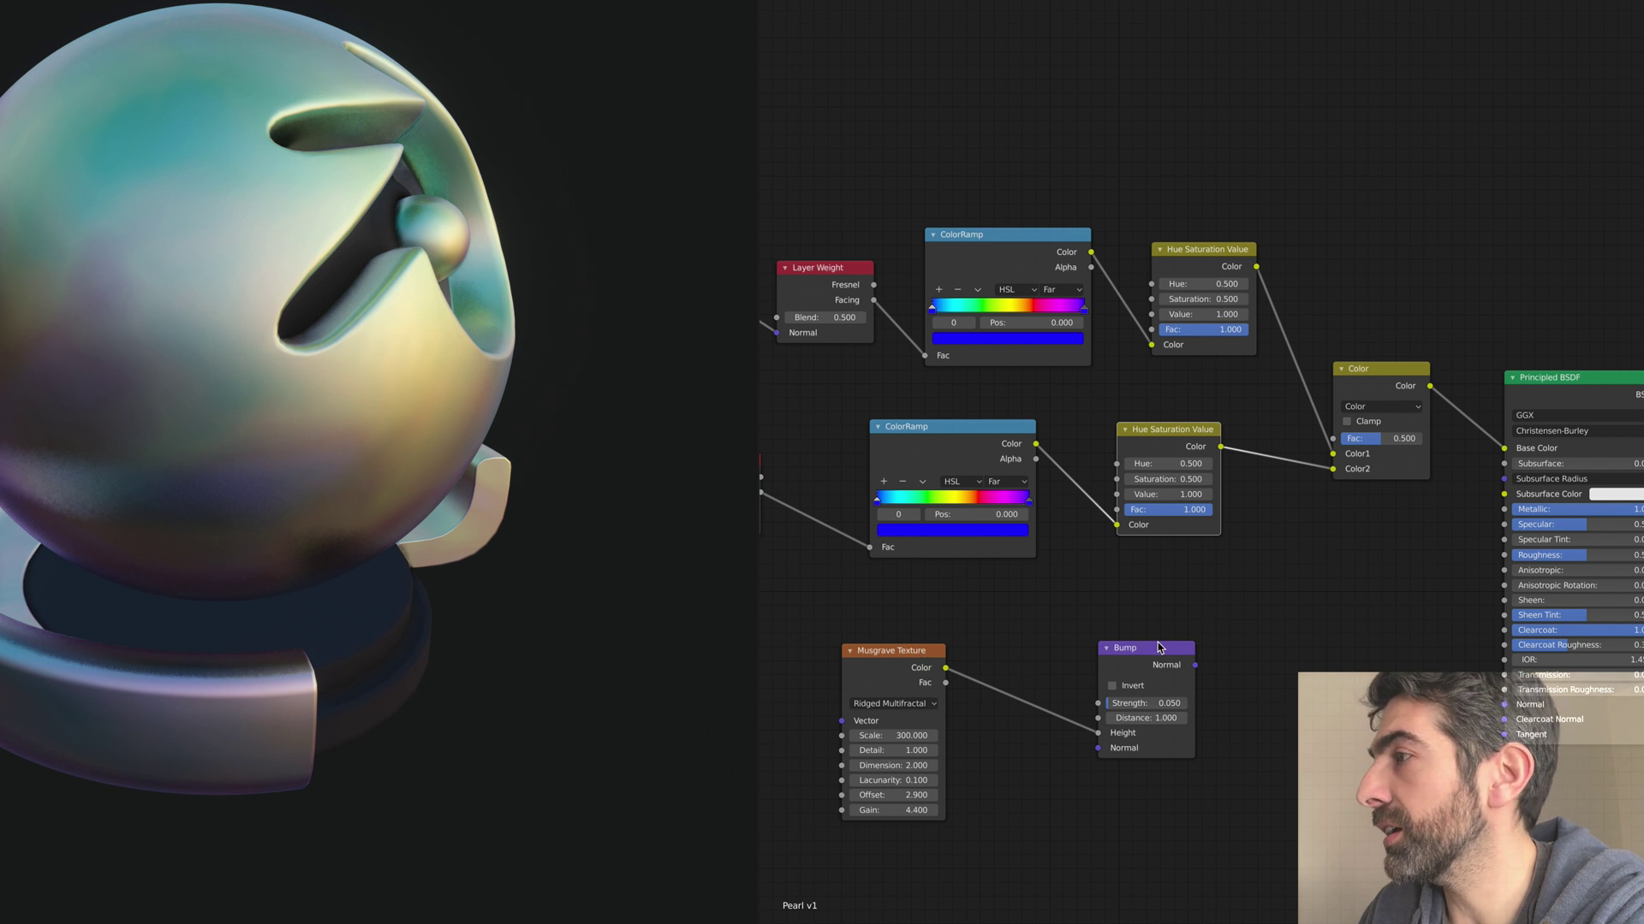
drag(1160, 648, 1126, 628)
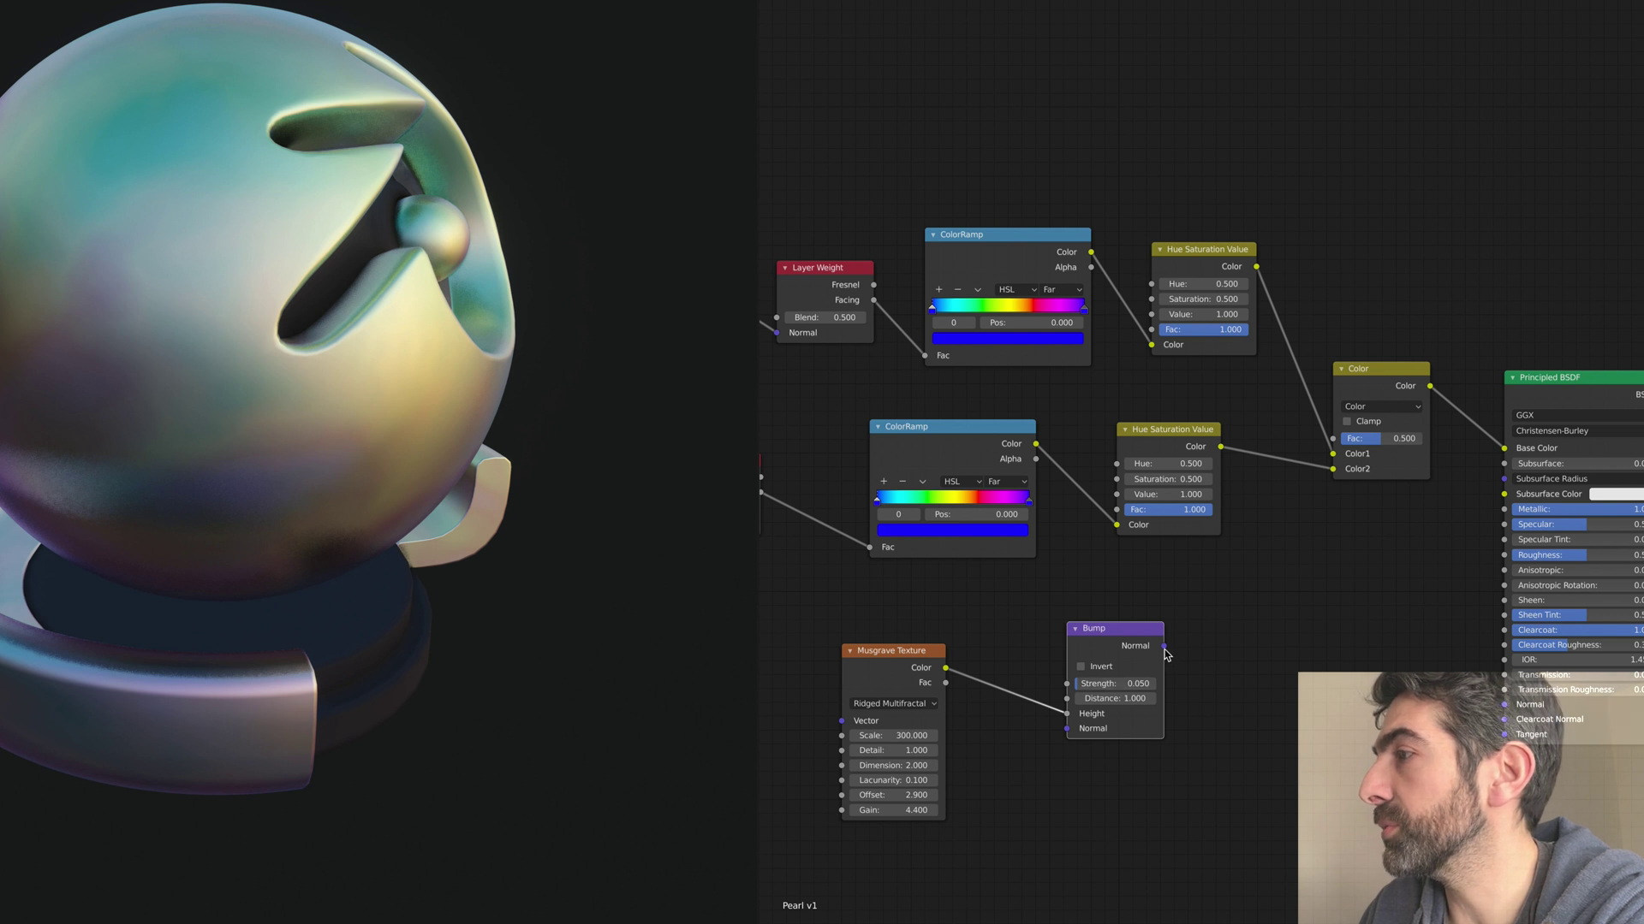
drag(1165, 648, 1508, 708)
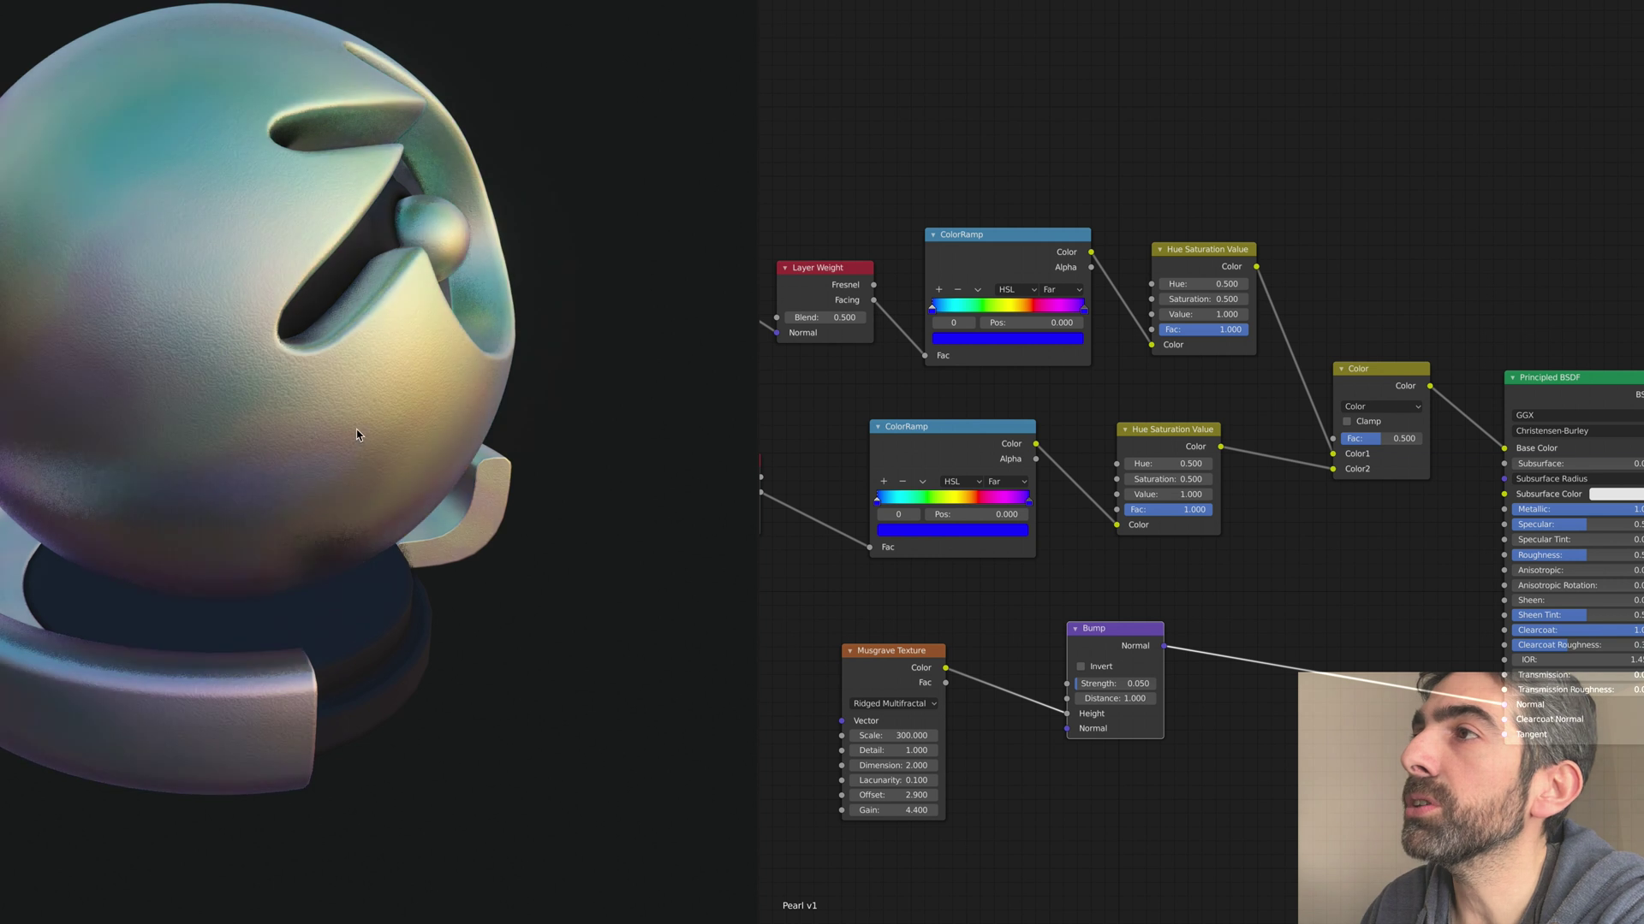
Step: Examine the fine Musgrave bump relief on the ball, close up and from a distance, at several viewing angles
middle_drag(542, 374, 215, 351)
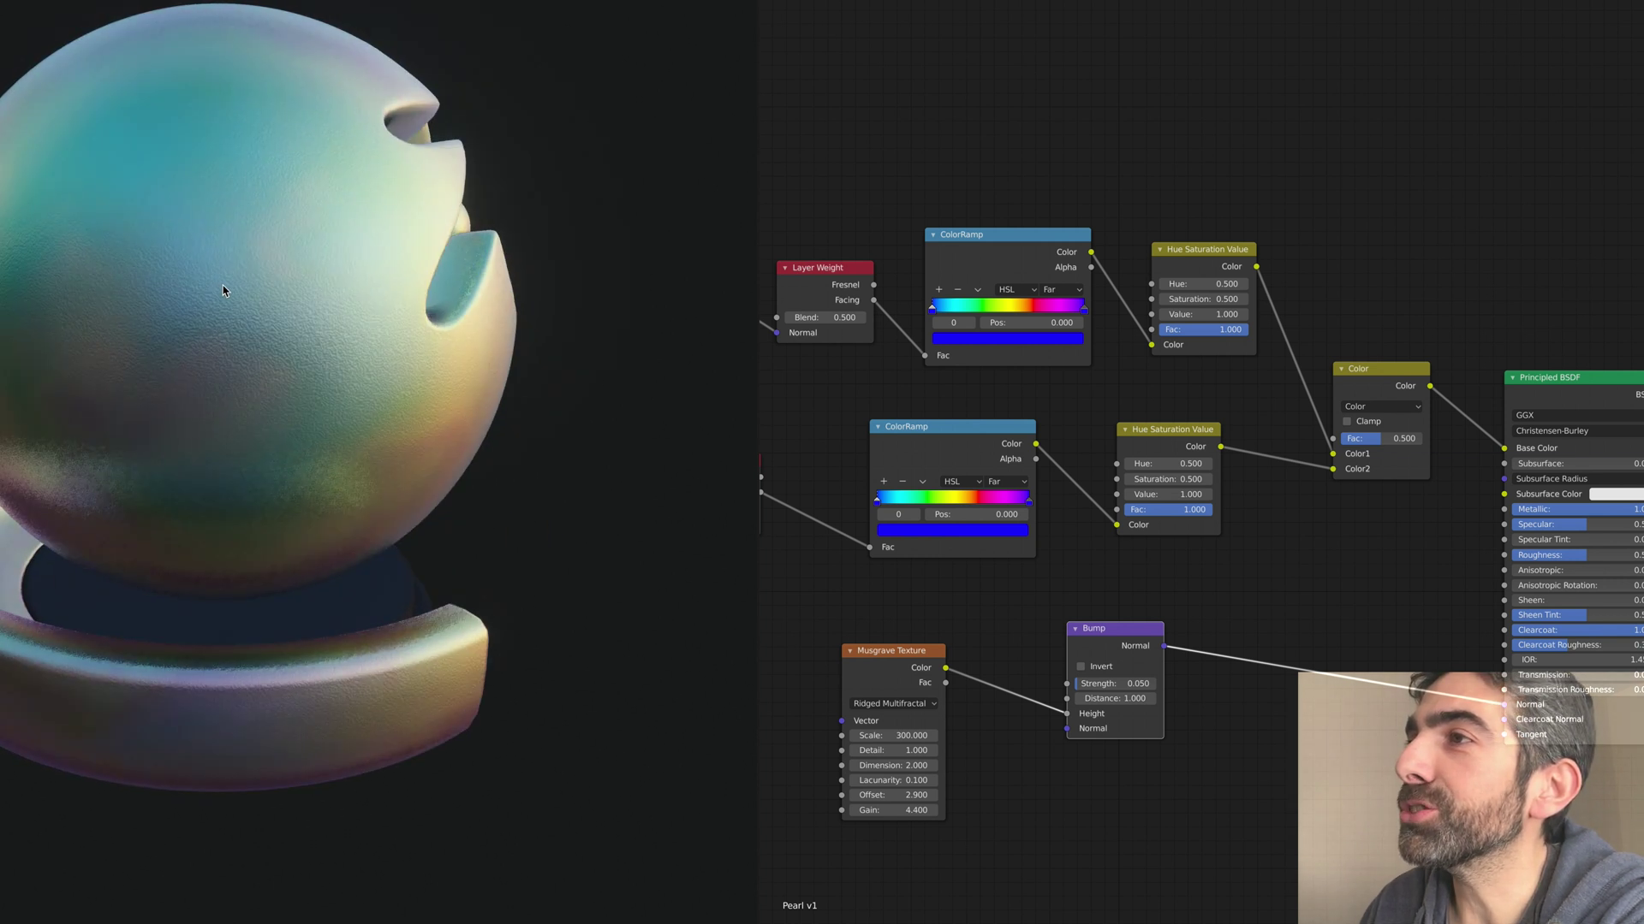
scroll(222, 287, up, 3)
scroll(222, 291, up, 4)
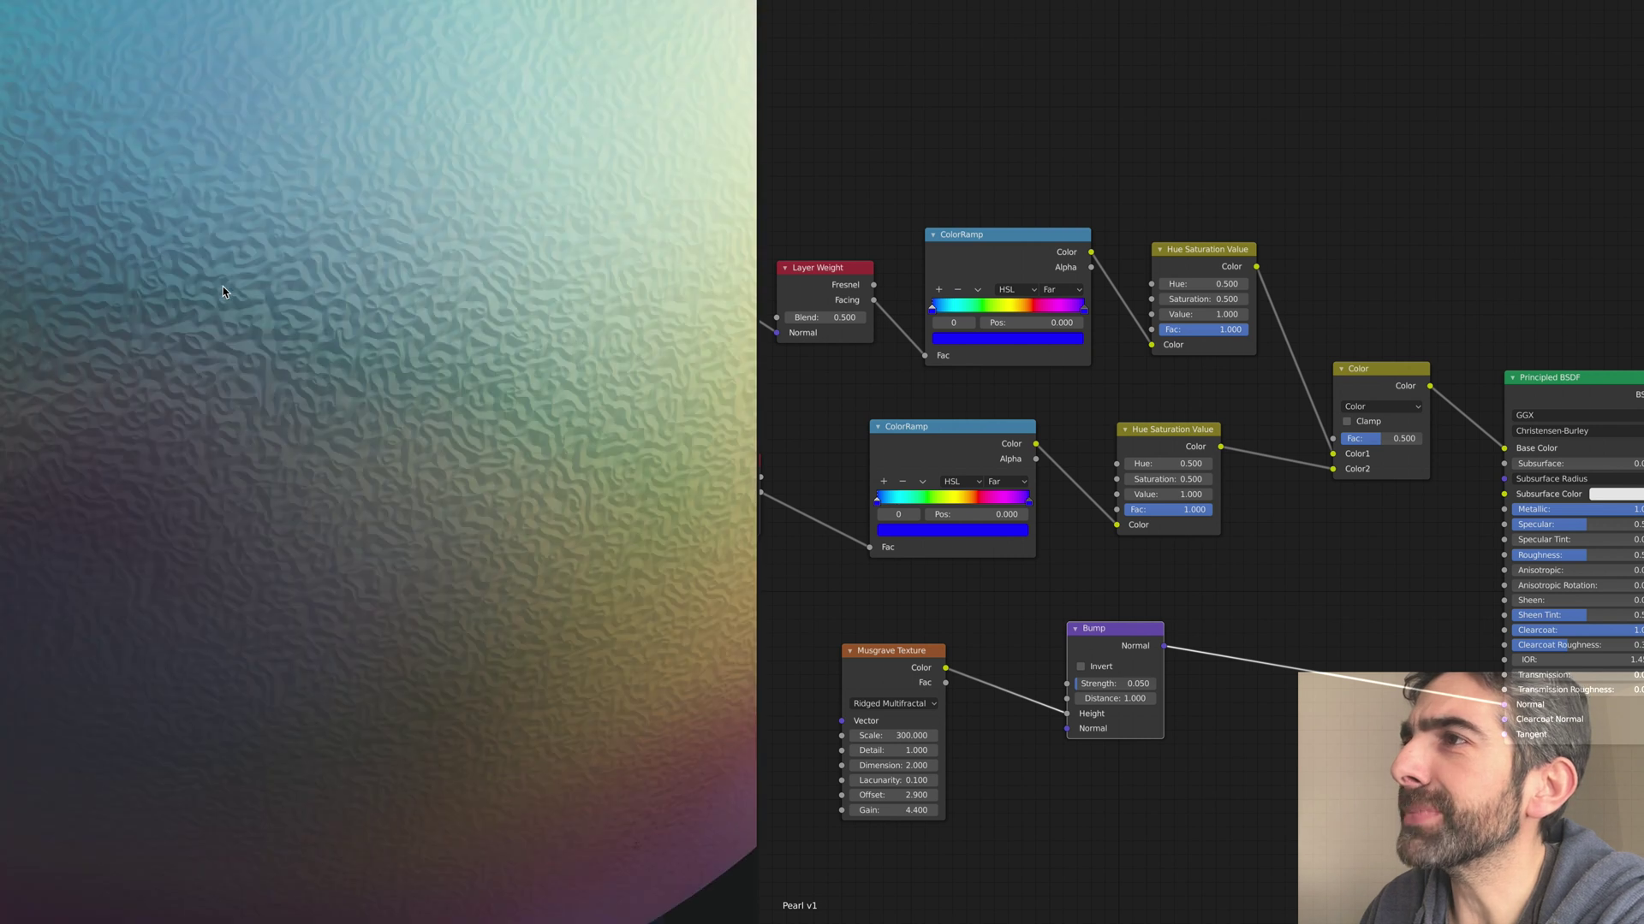
middle_drag(400, 296, 379, 317)
scroll(379, 318, down, 8)
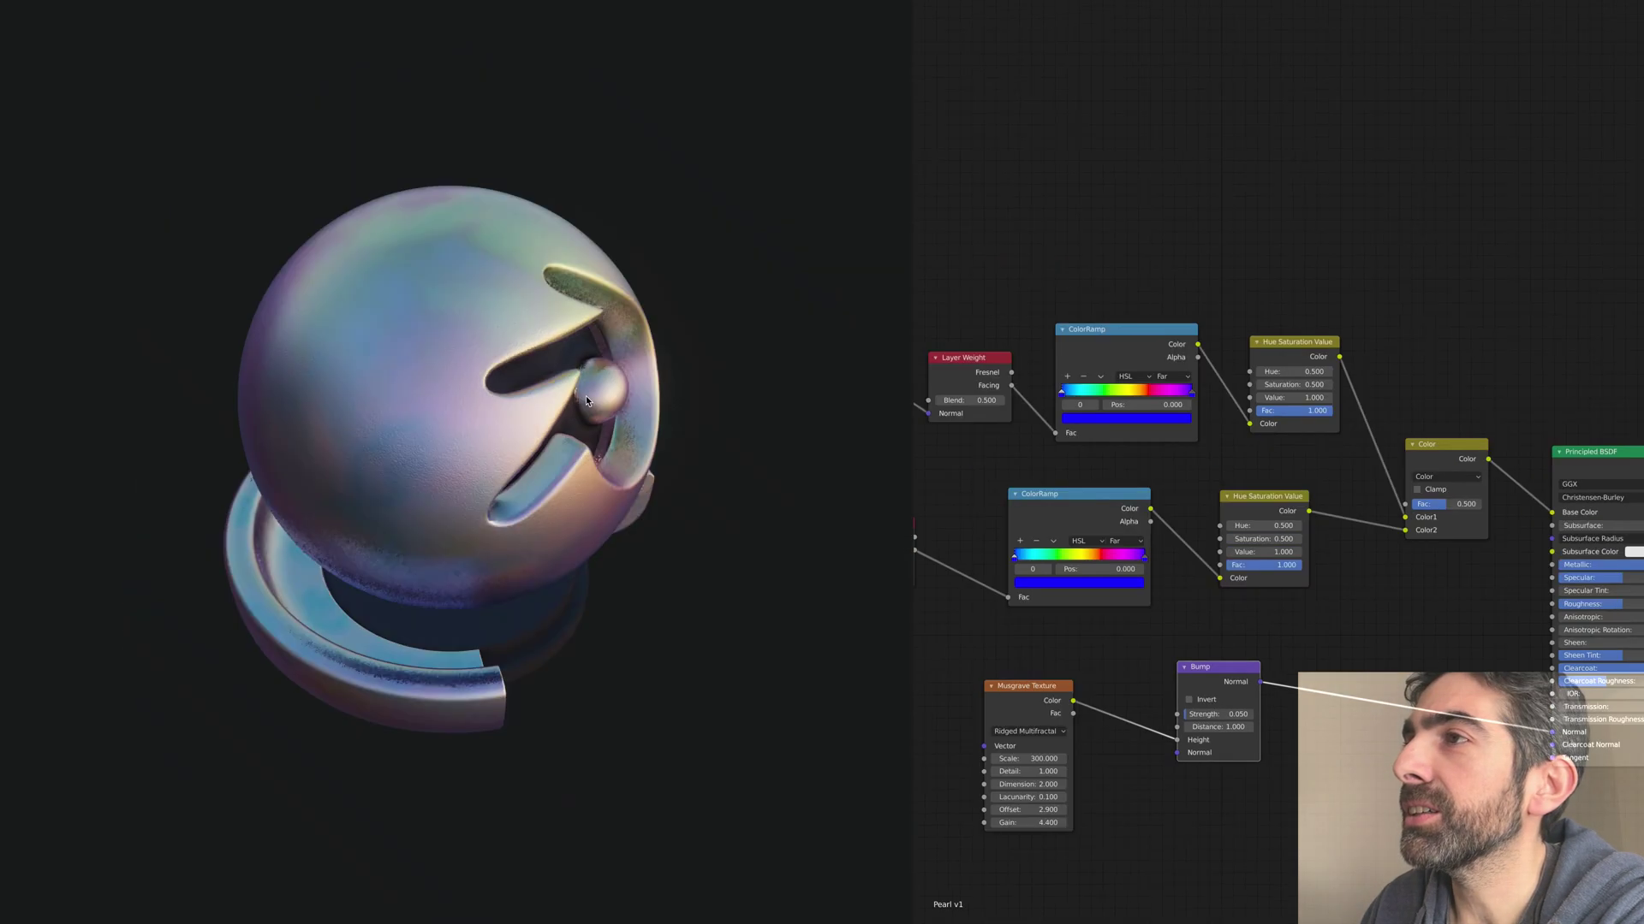
middle_drag(590, 433, 634, 421)
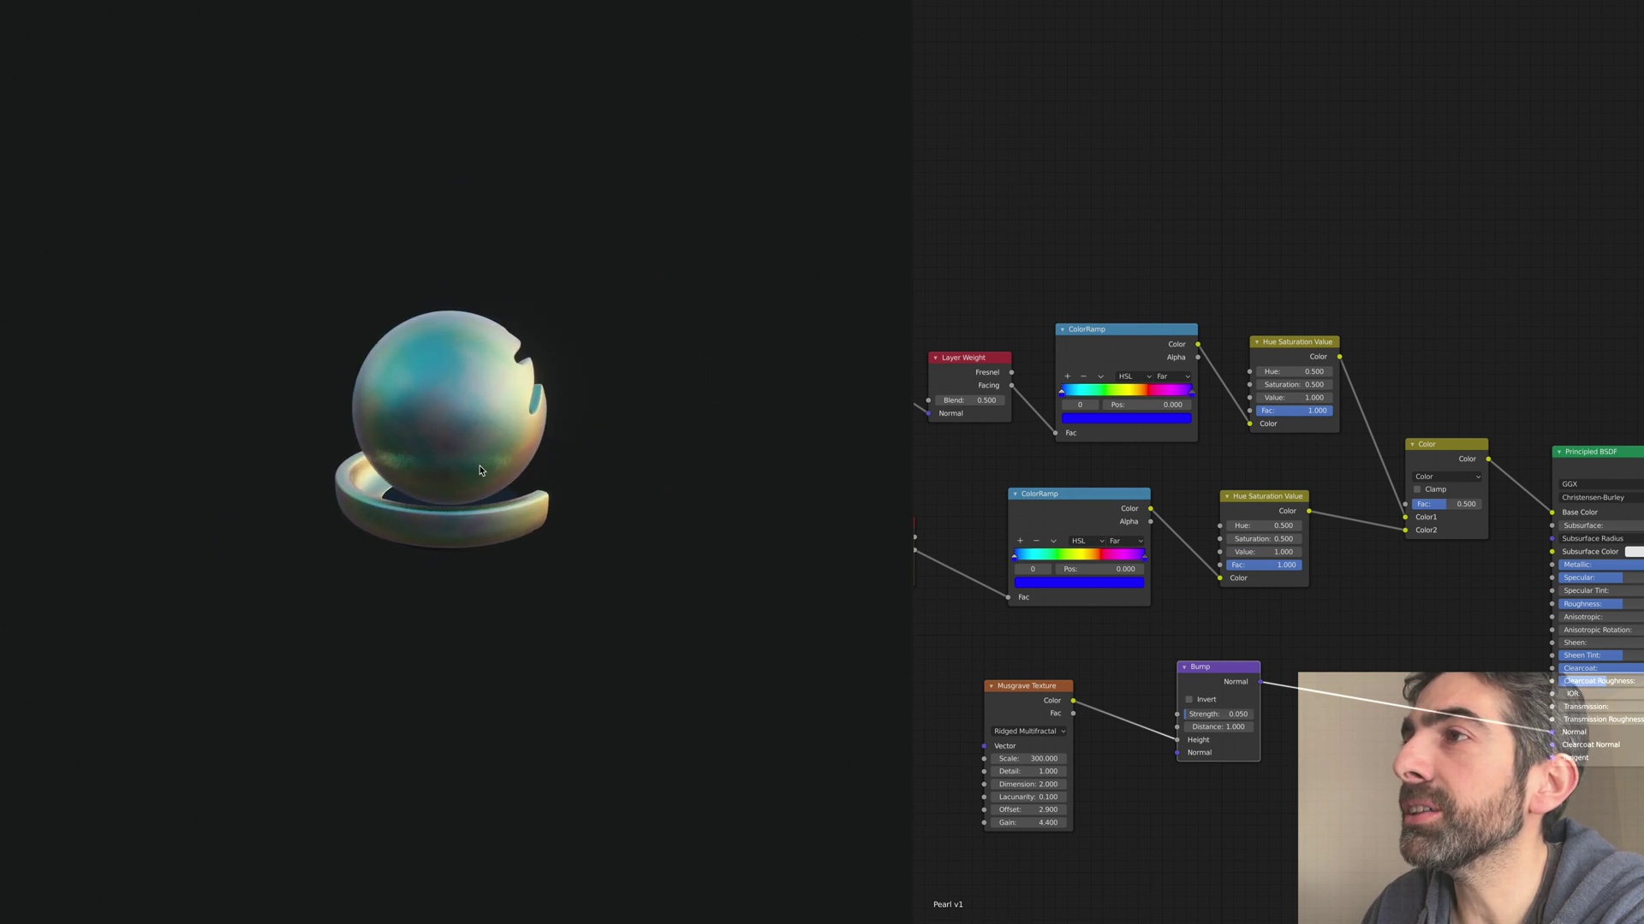
middle_drag(480, 471, 670, 448)
scroll(531, 429, up, 5)
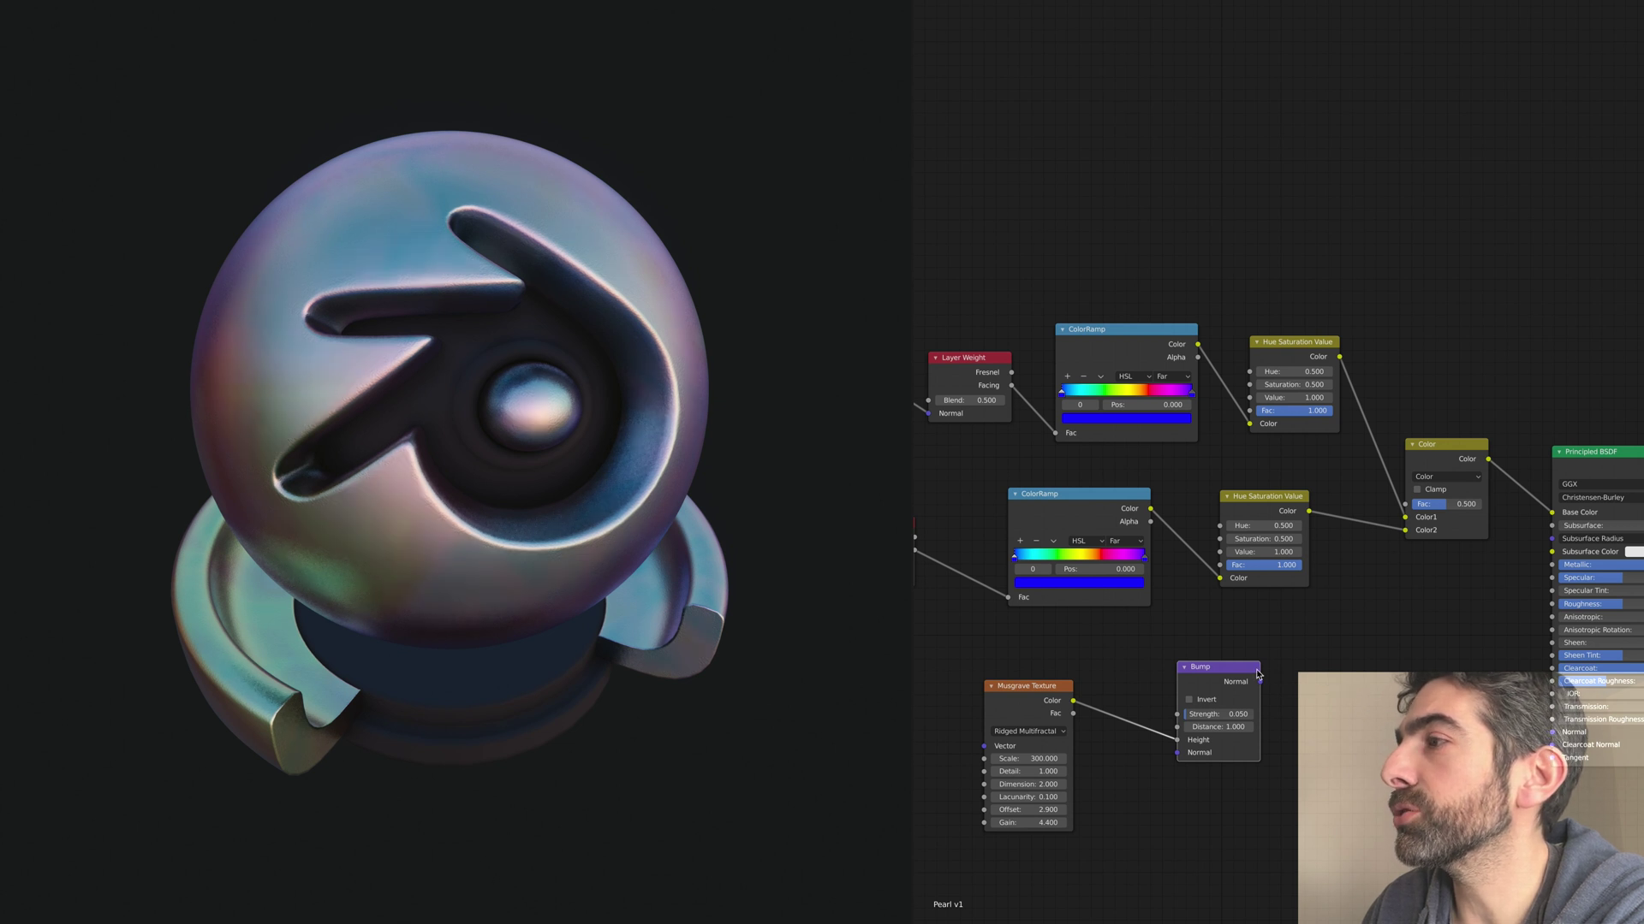
middle_drag(713, 589, 734, 591)
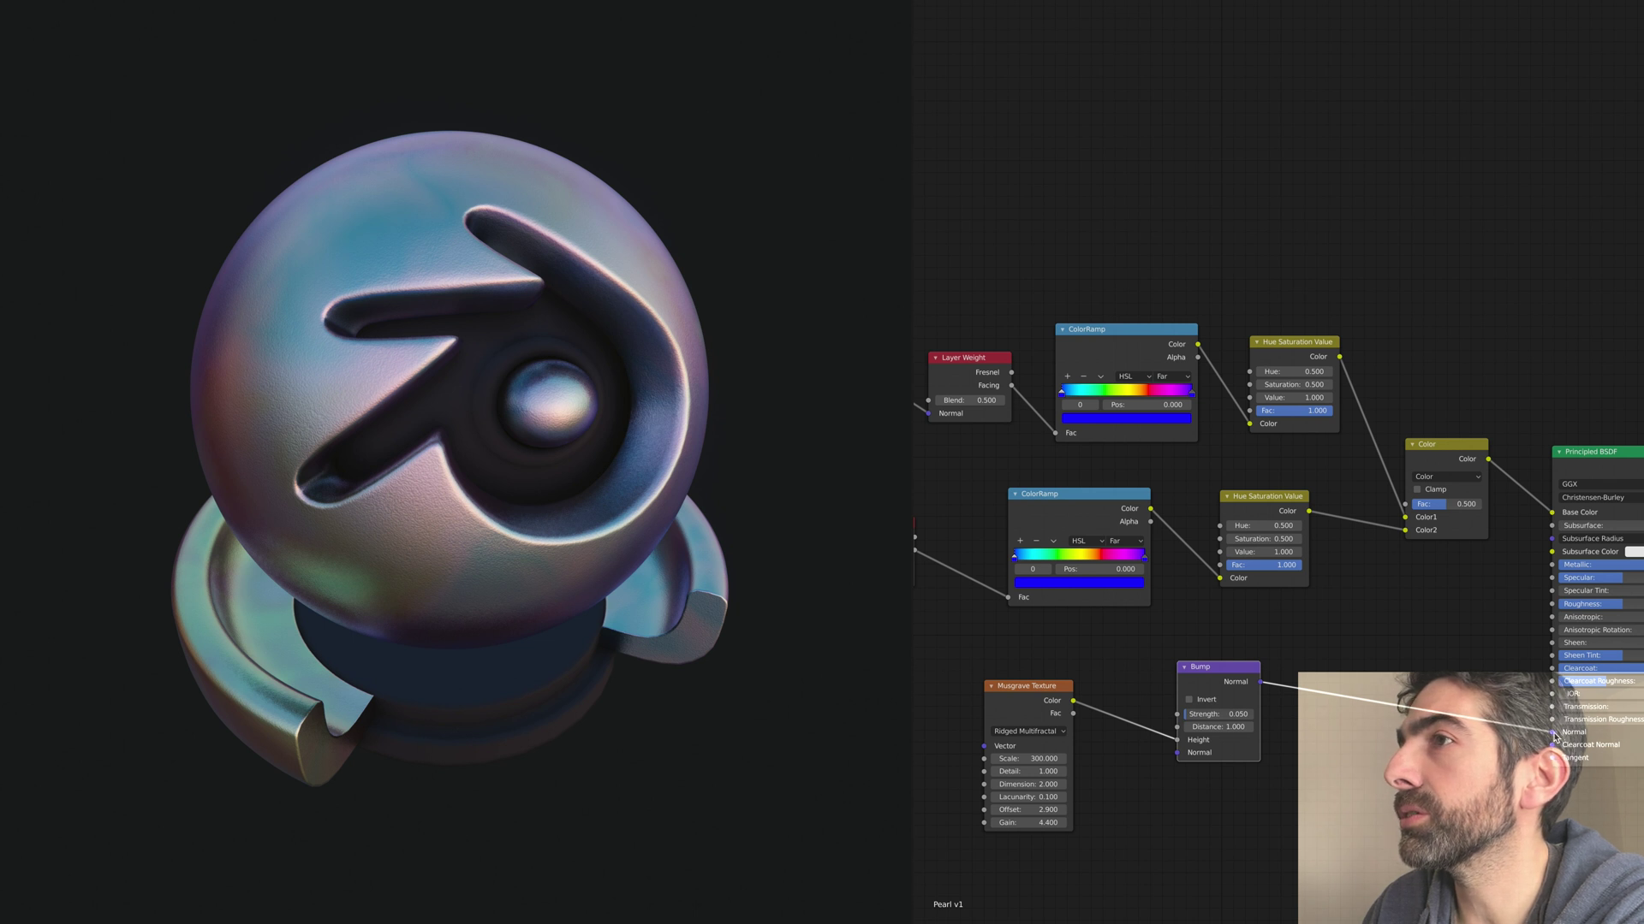
Step: Compare the ball without the bump by disconnecting the Bump from the Principled BSDF's Normal input and reconnecting it
drag(1555, 734, 1431, 681)
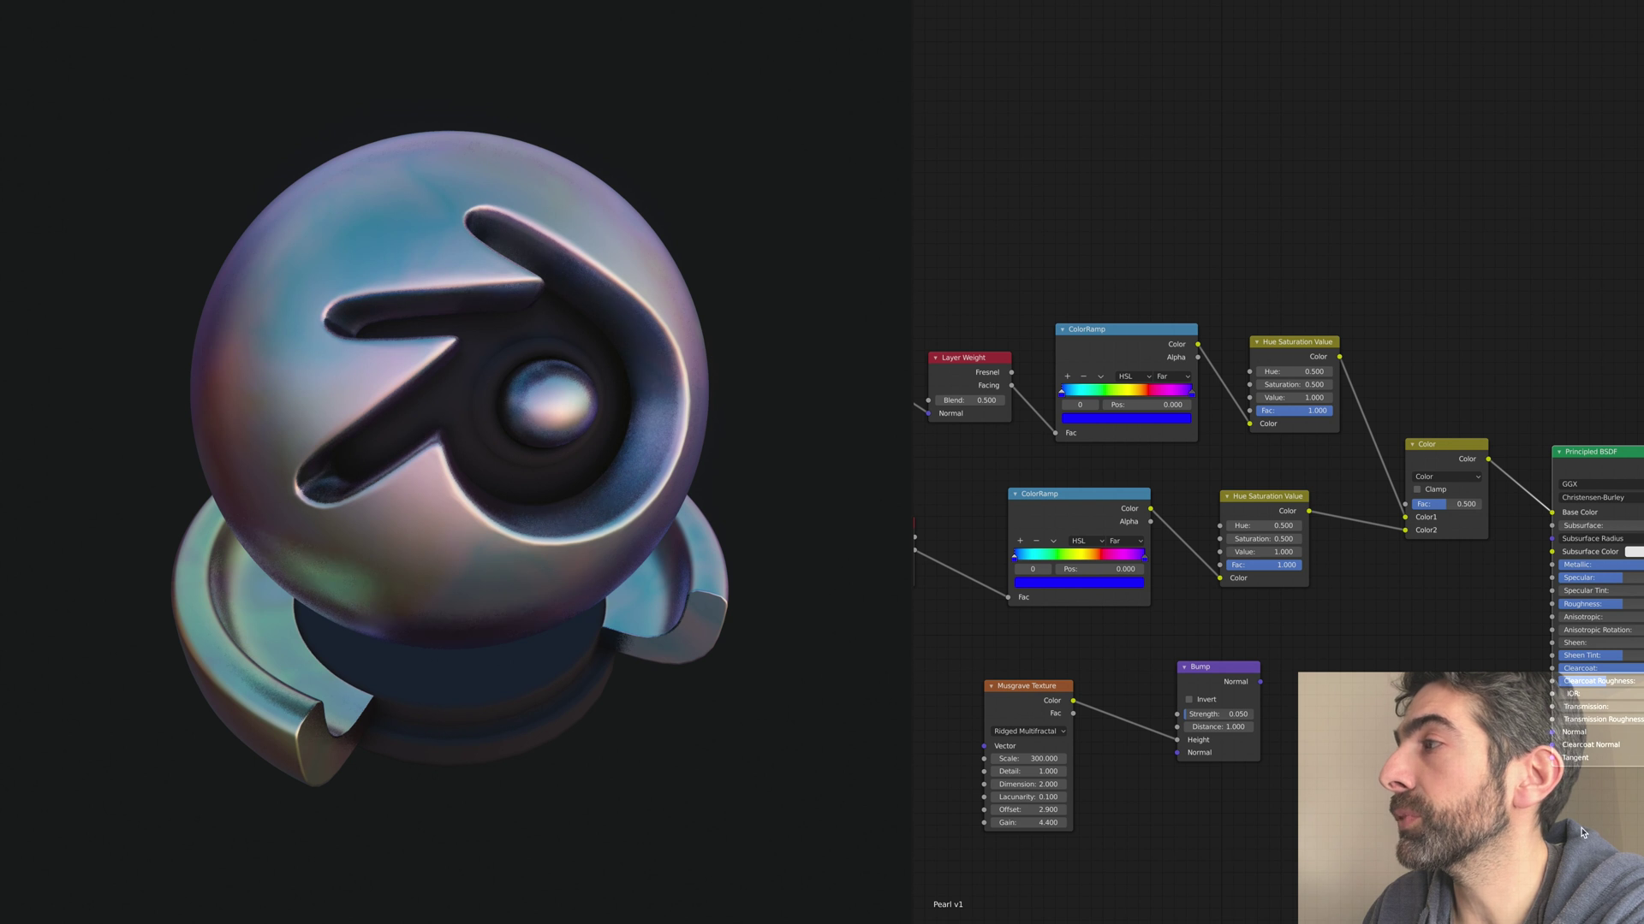
drag(1260, 682, 1551, 734)
middle_drag(597, 589, 734, 531)
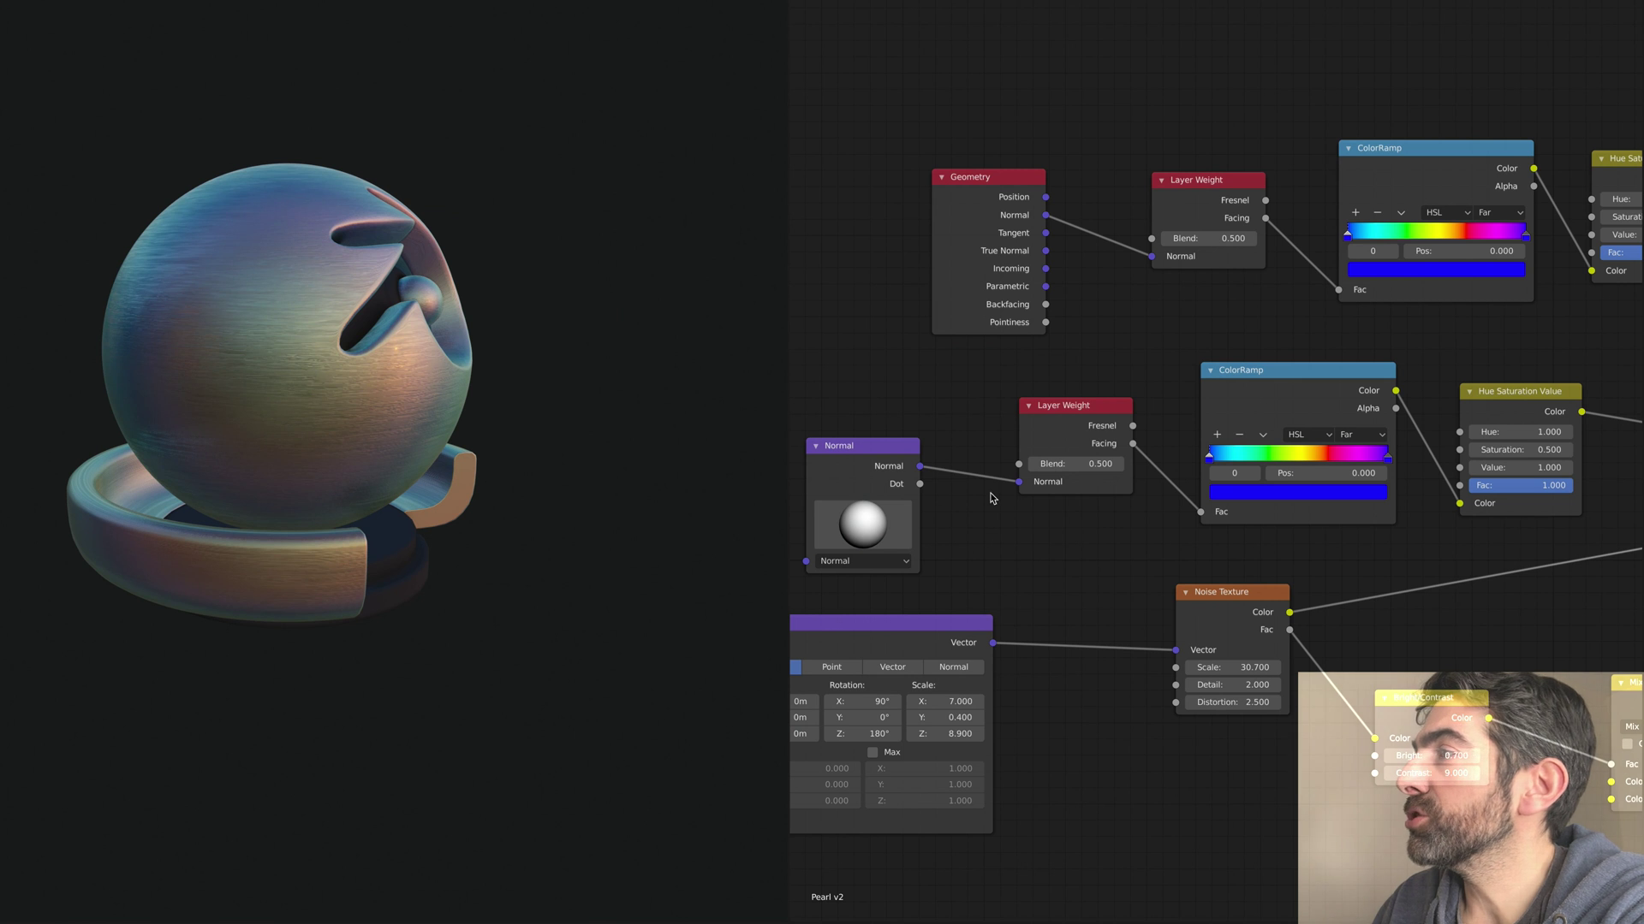
Step: In the Pearl v2 material, rotate the Normal node's sphere to shift the iridescent colours across the ball
scroll(1419, 276, down, 1)
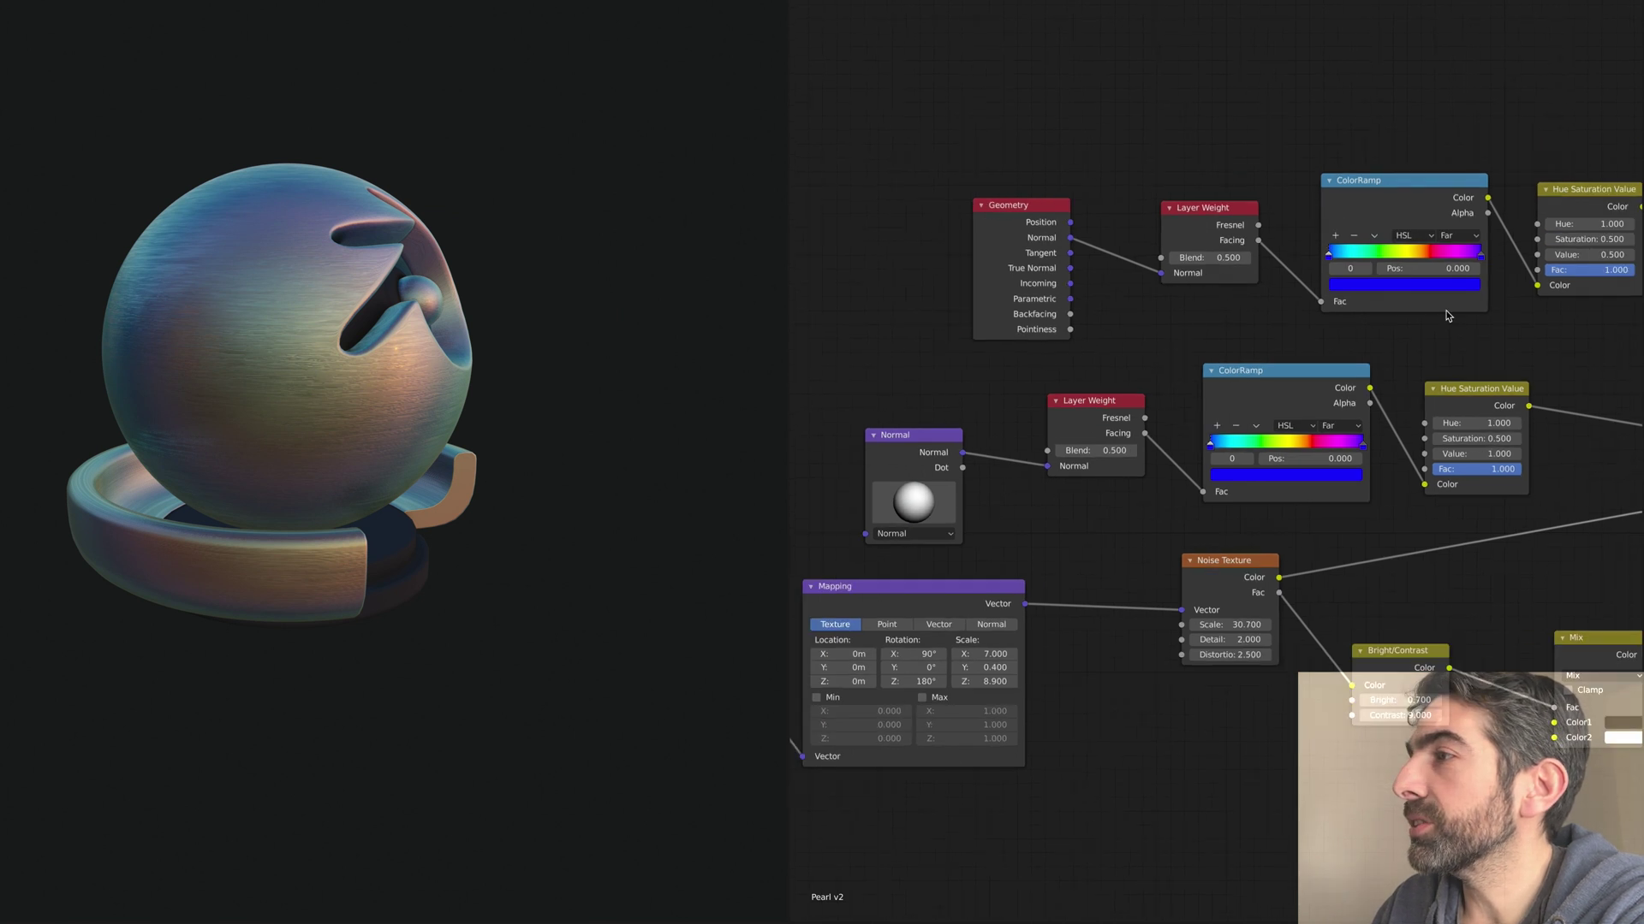
middle_drag(1420, 275, 1482, 326)
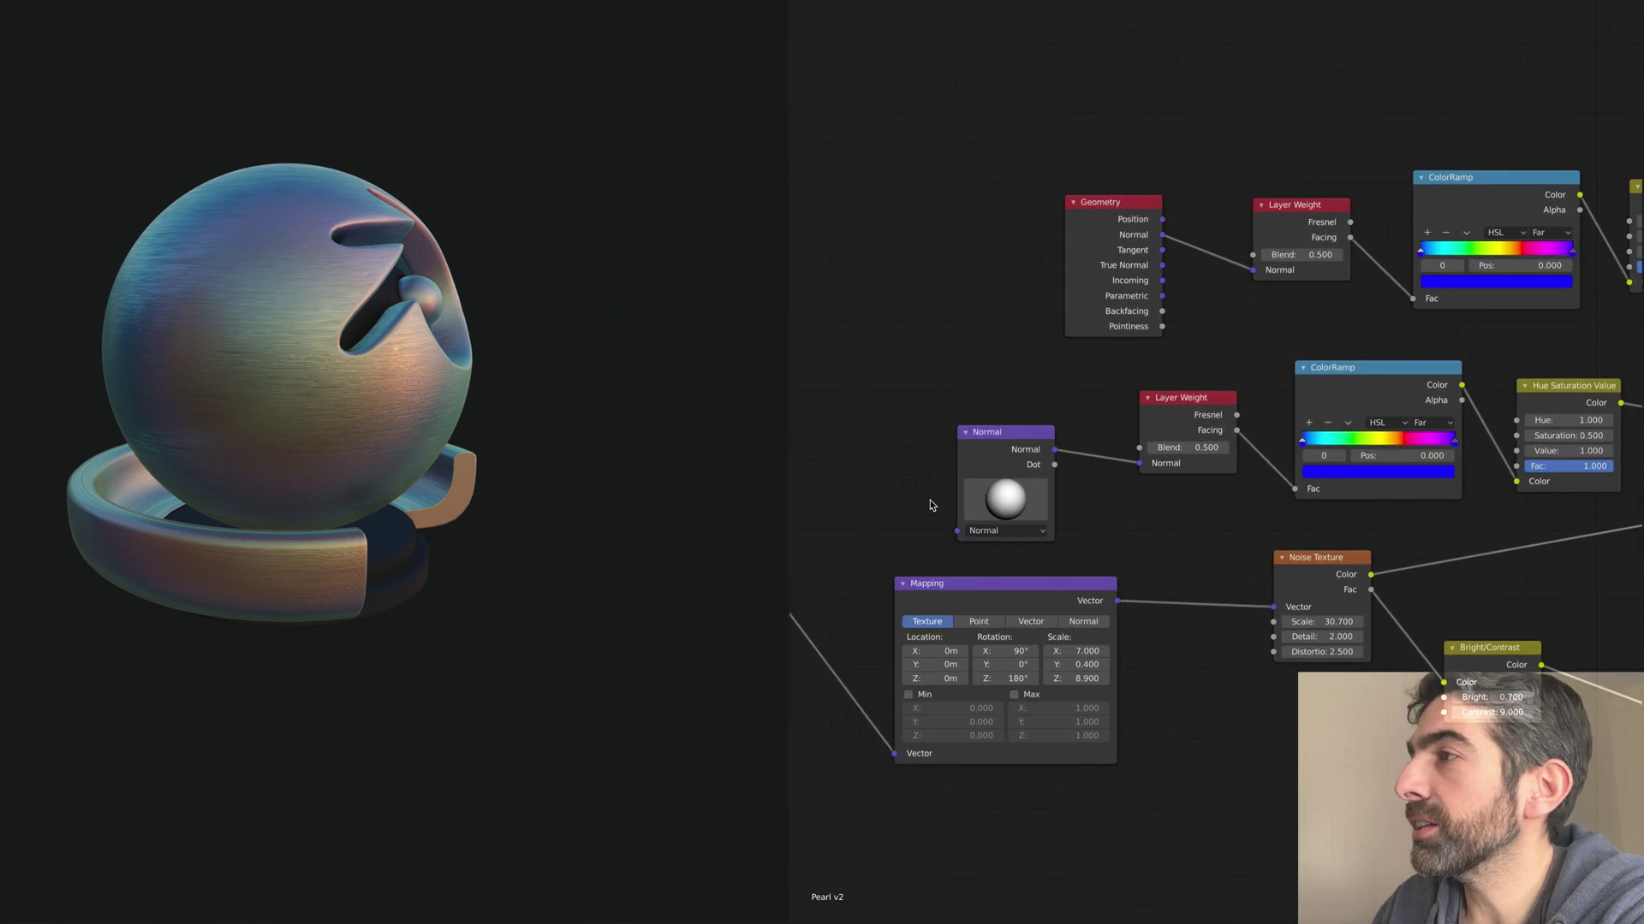
mouse_move(1003, 505)
mouse_down()
mouse_move(1013, 419)
mouse_move(1026, 480)
mouse_move(1043, 479)
mouse_move(550, 386)
mouse_up()
mouse_move(576, 382)
middle_down()
mouse_move(469, 383)
mouse_move(556, 369)
middle_up()
mouse_move(1030, 498)
mouse_down()
mouse_move(1099, 436)
mouse_move(903, 568)
mouse_move(941, 537)
mouse_up()
drag(1038, 489, 995, 475)
Step: Examine the streaked Pearl v2 surface and its colour shifts on the ball, close up and from several angles
scroll(882, 431, down, 1)
middle_drag(190, 443, 226, 376)
scroll(219, 333, up, 3)
scroll(220, 332, up, 2)
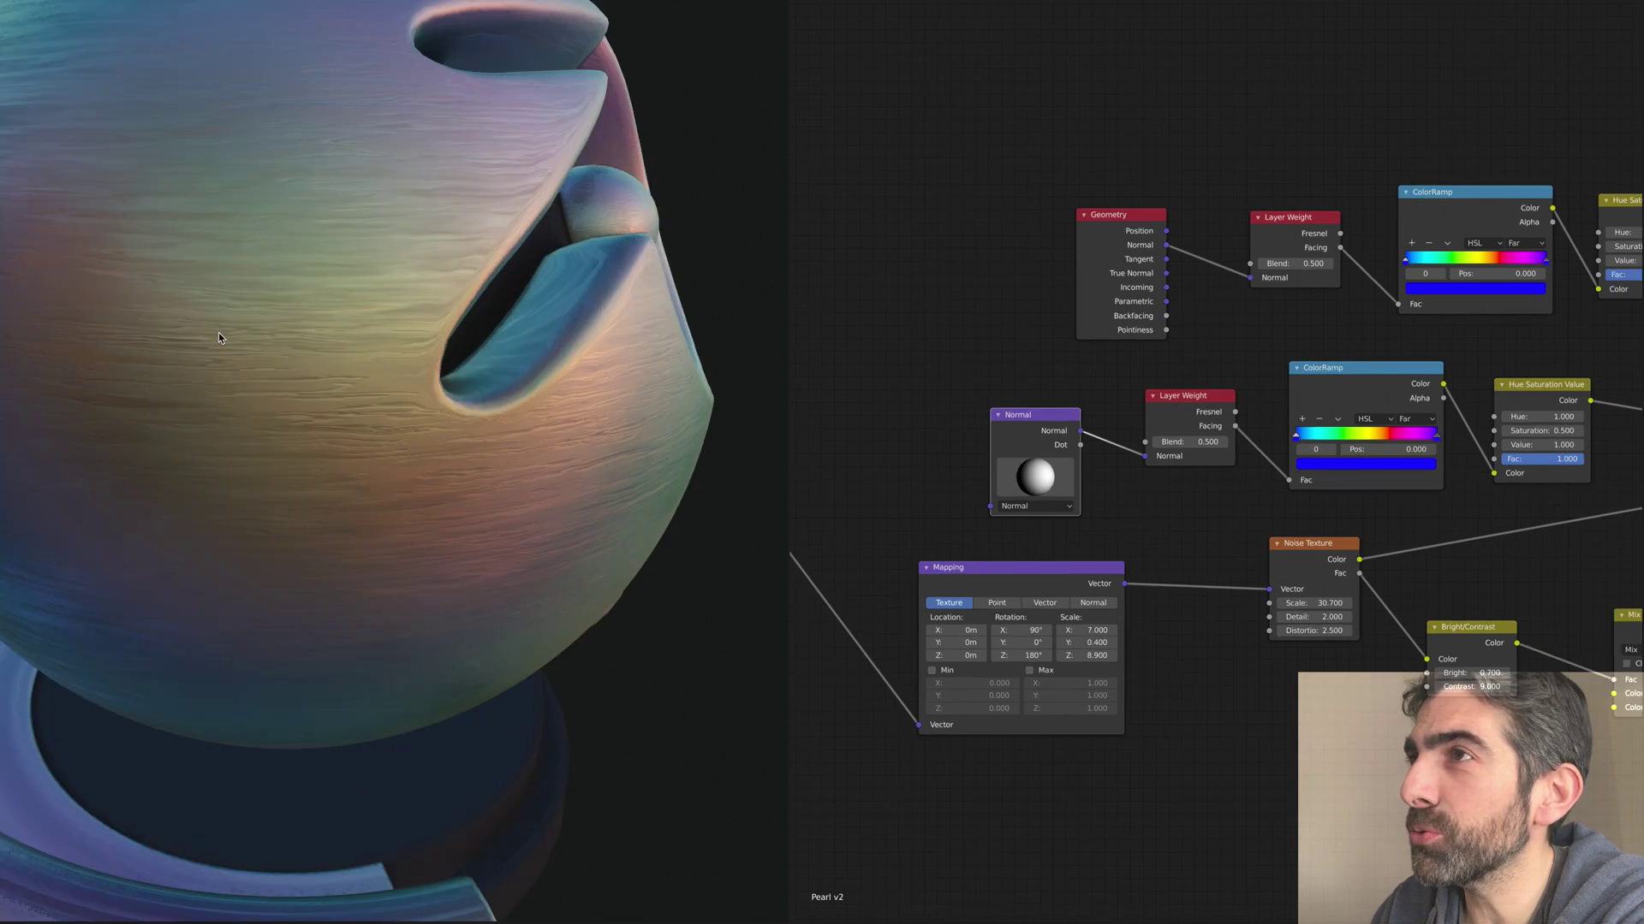
middle_drag(337, 360, 285, 367)
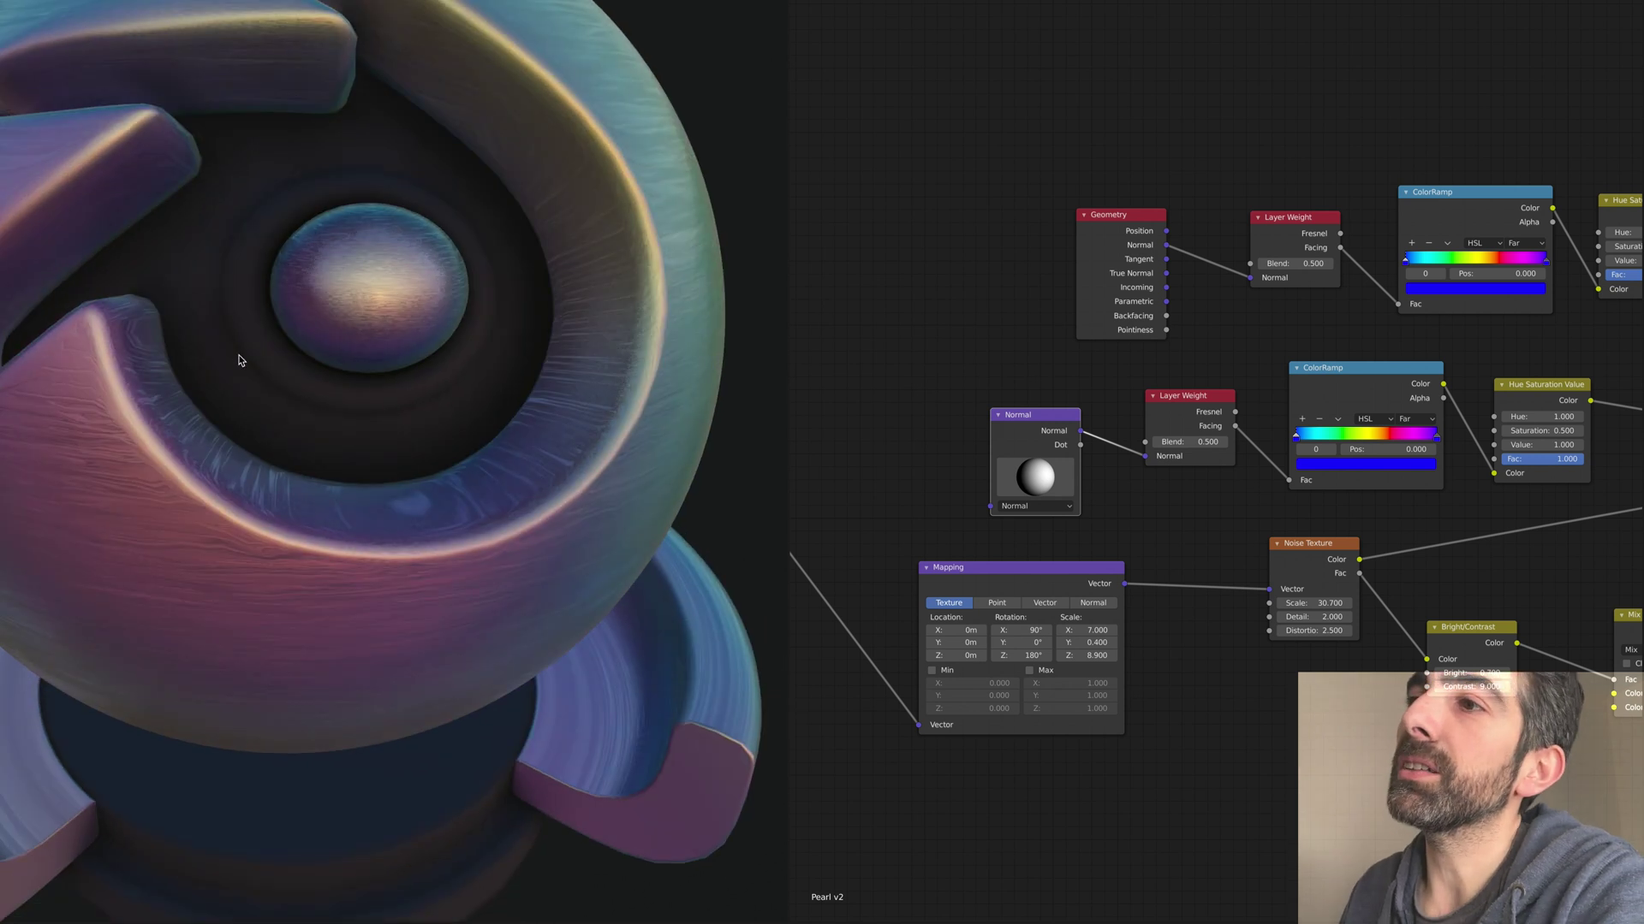
scroll(235, 360, down, 6)
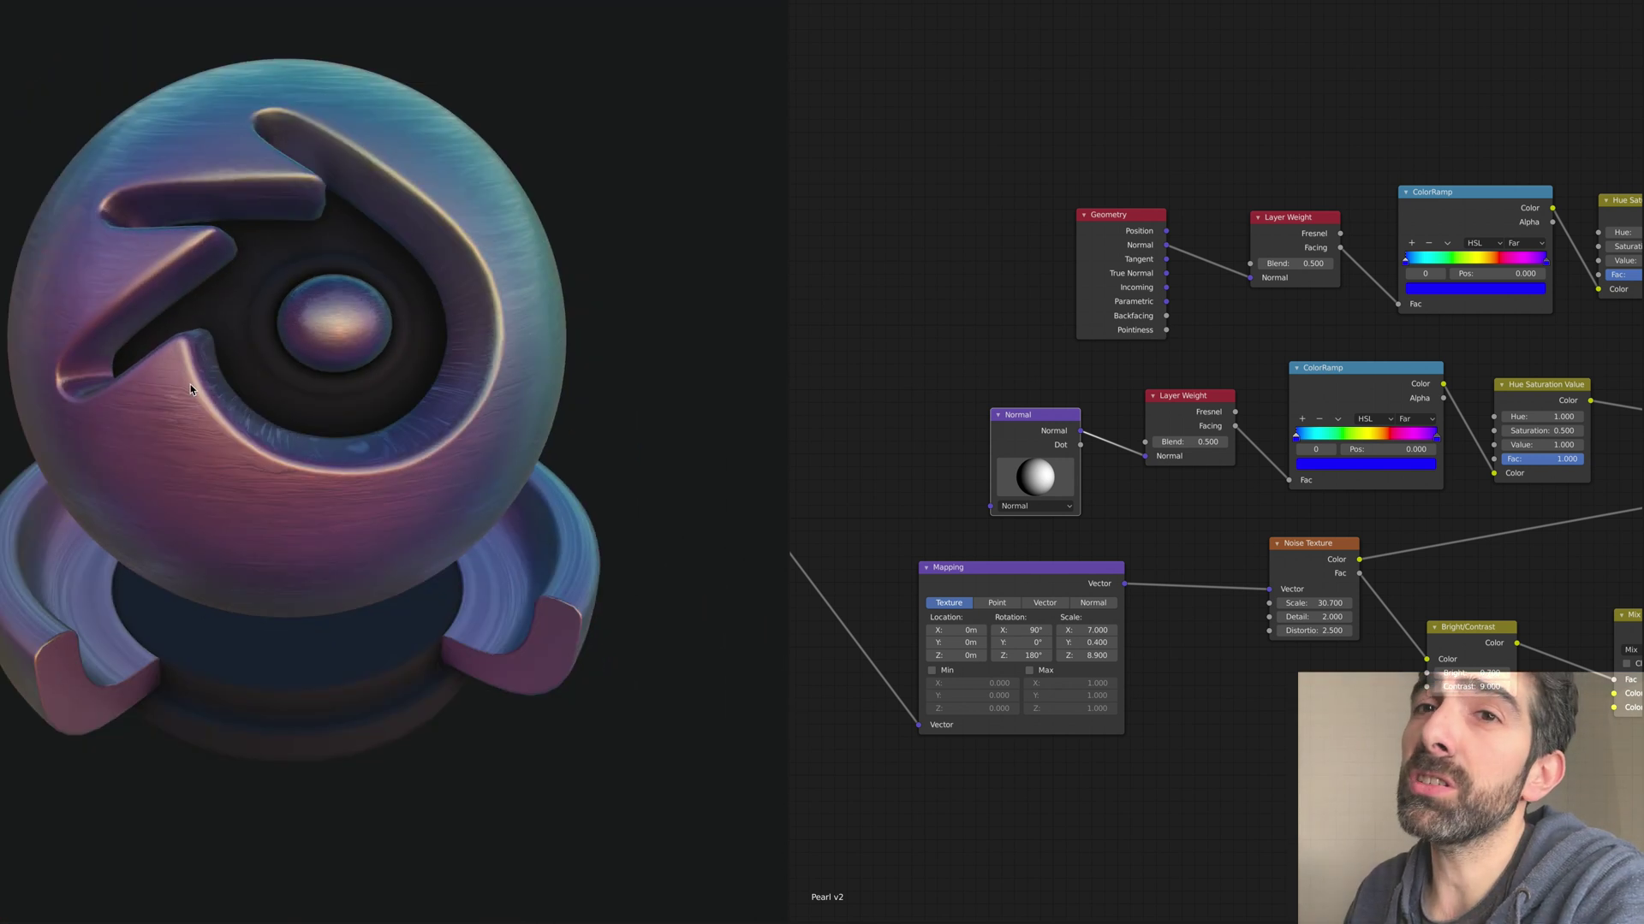
middle_drag(208, 374, 221, 388)
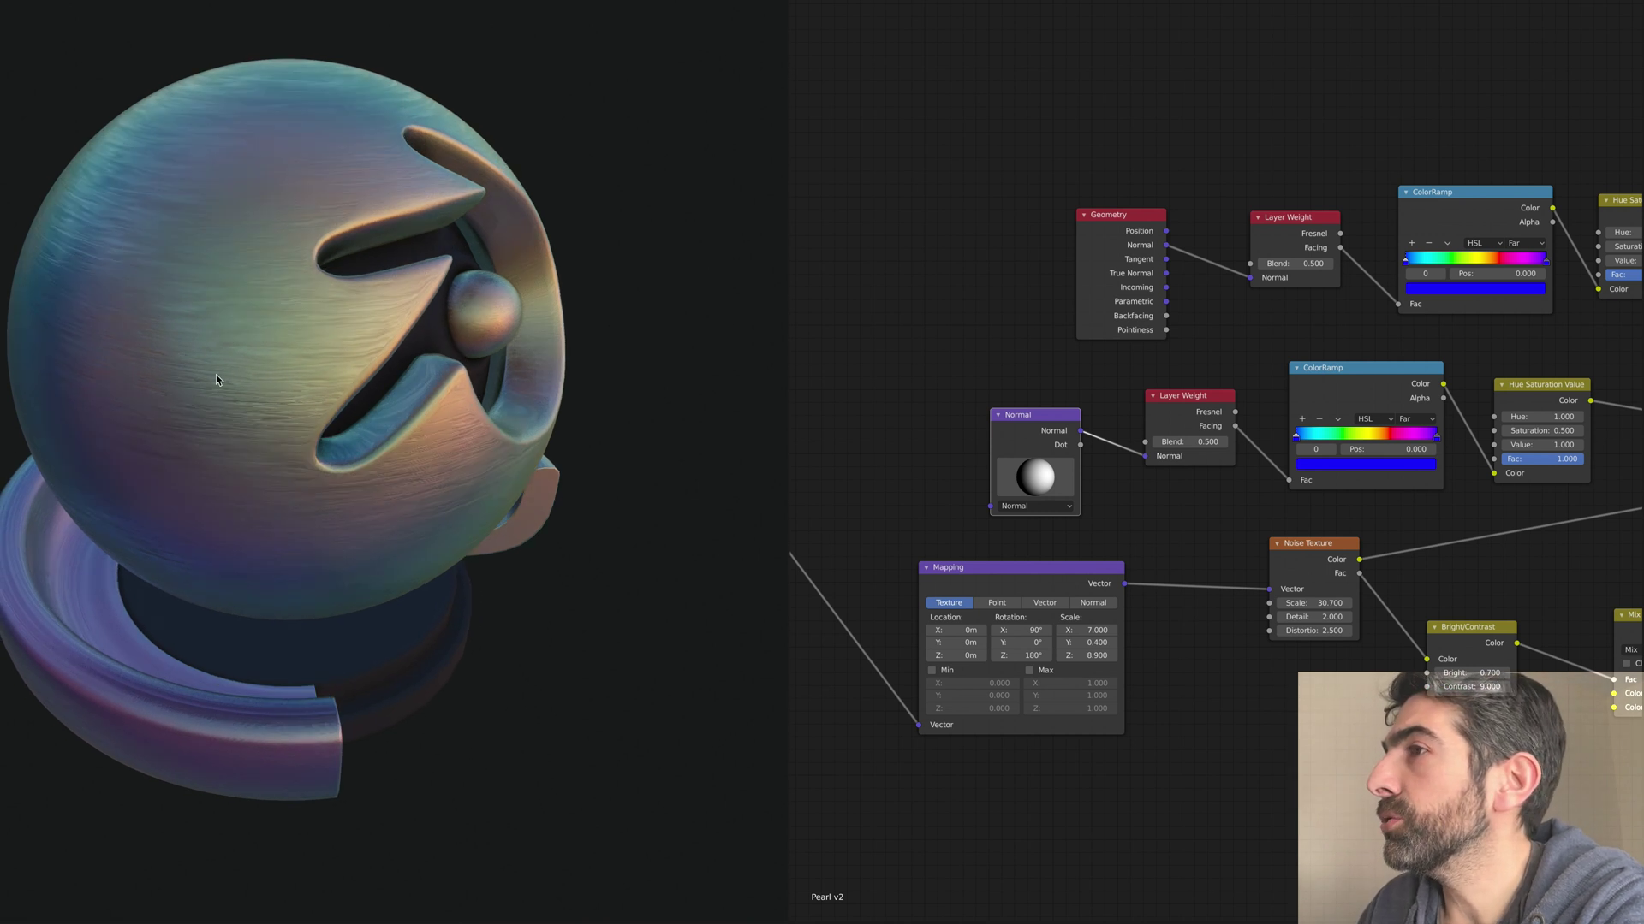
middle_drag(217, 375, 329, 375)
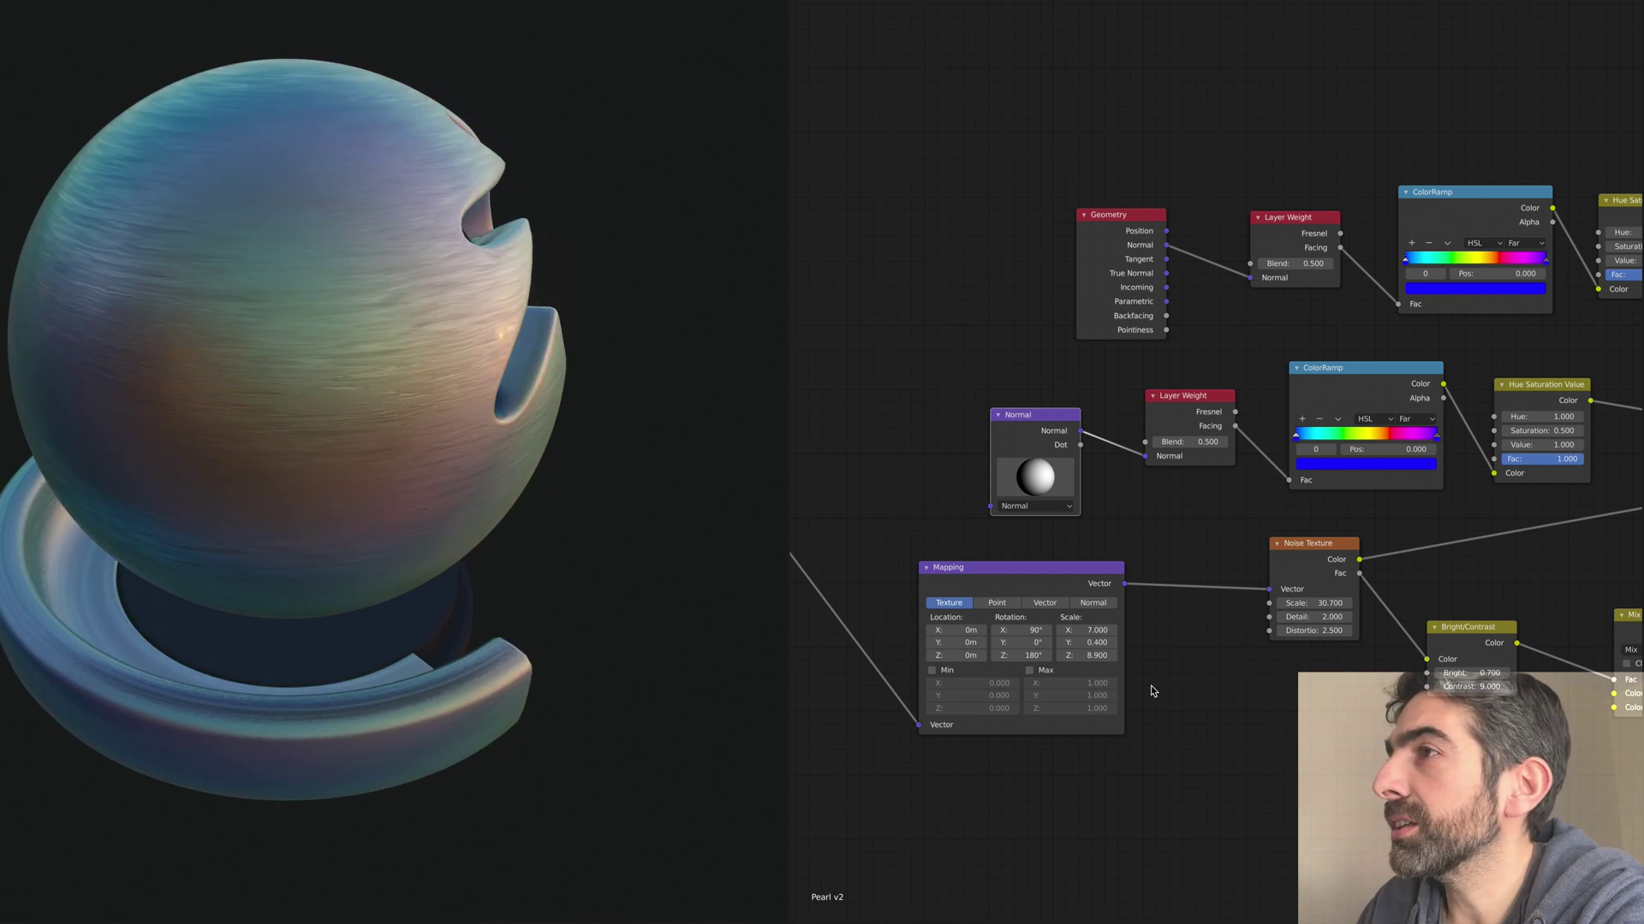
middle_drag(1326, 690, 1239, 691)
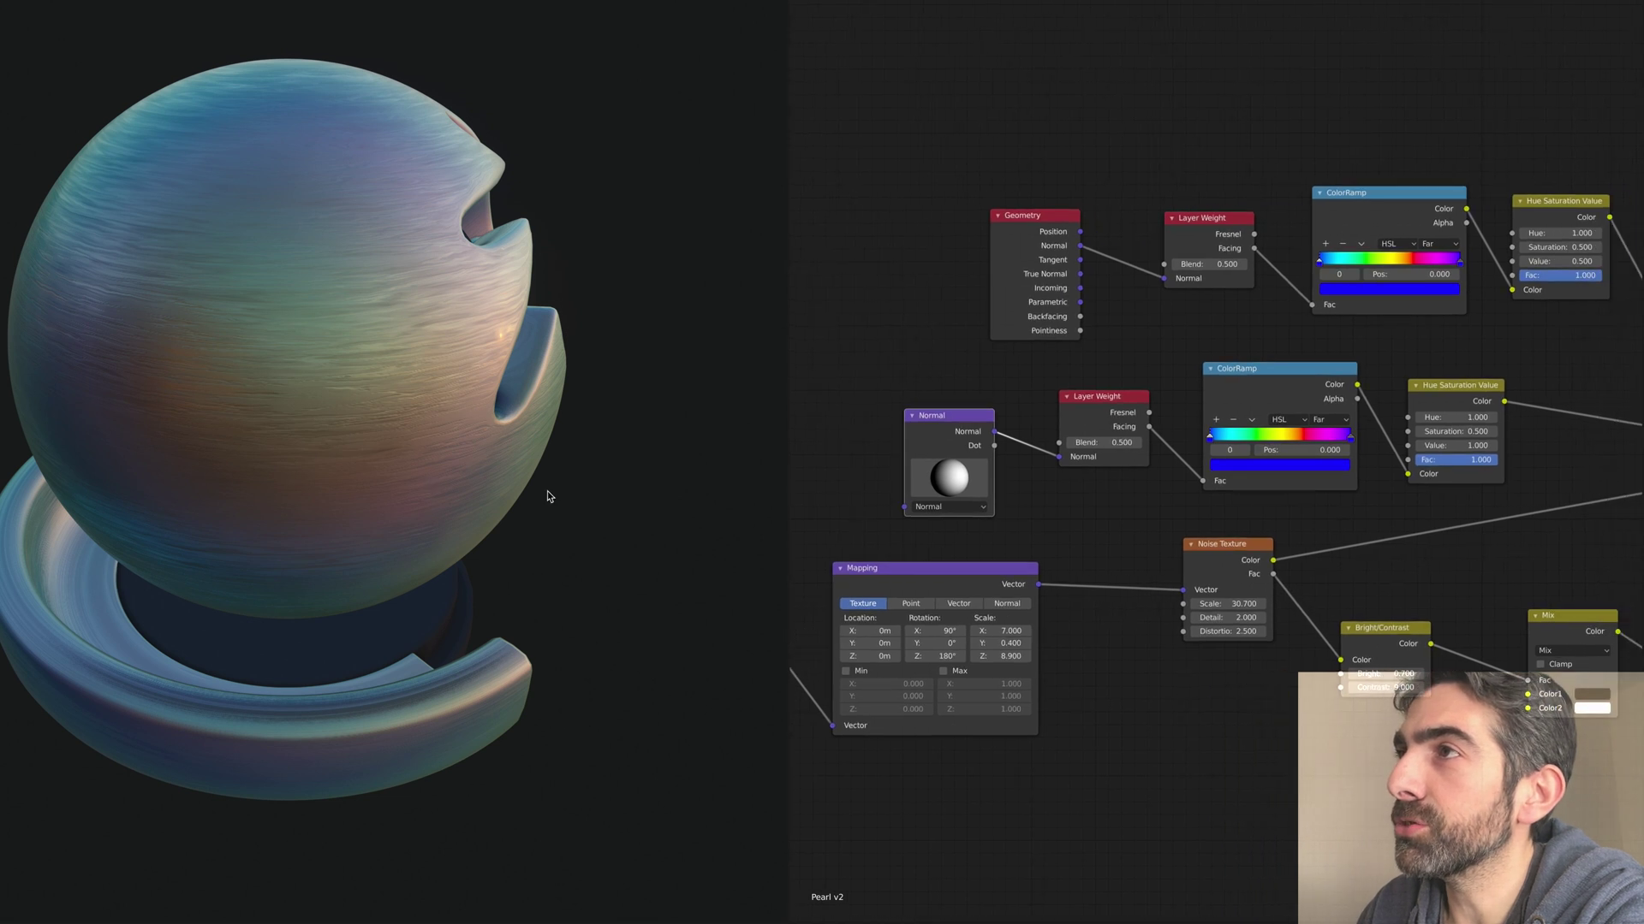
middle_drag(547, 495, 414, 159)
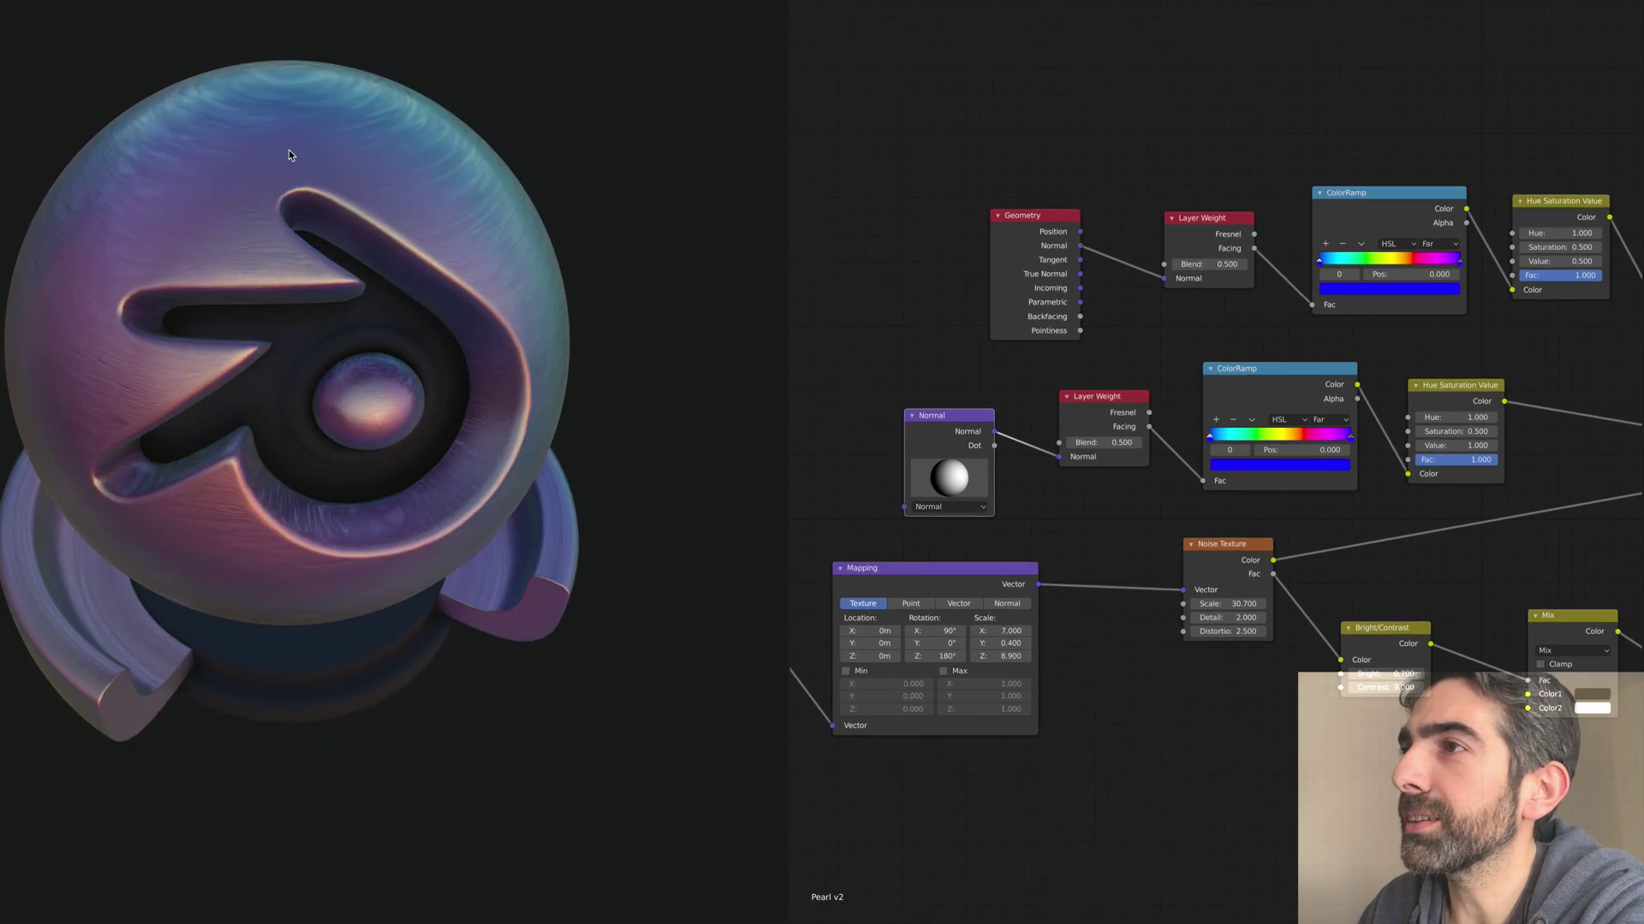
middle_drag(290, 154, 108, 226)
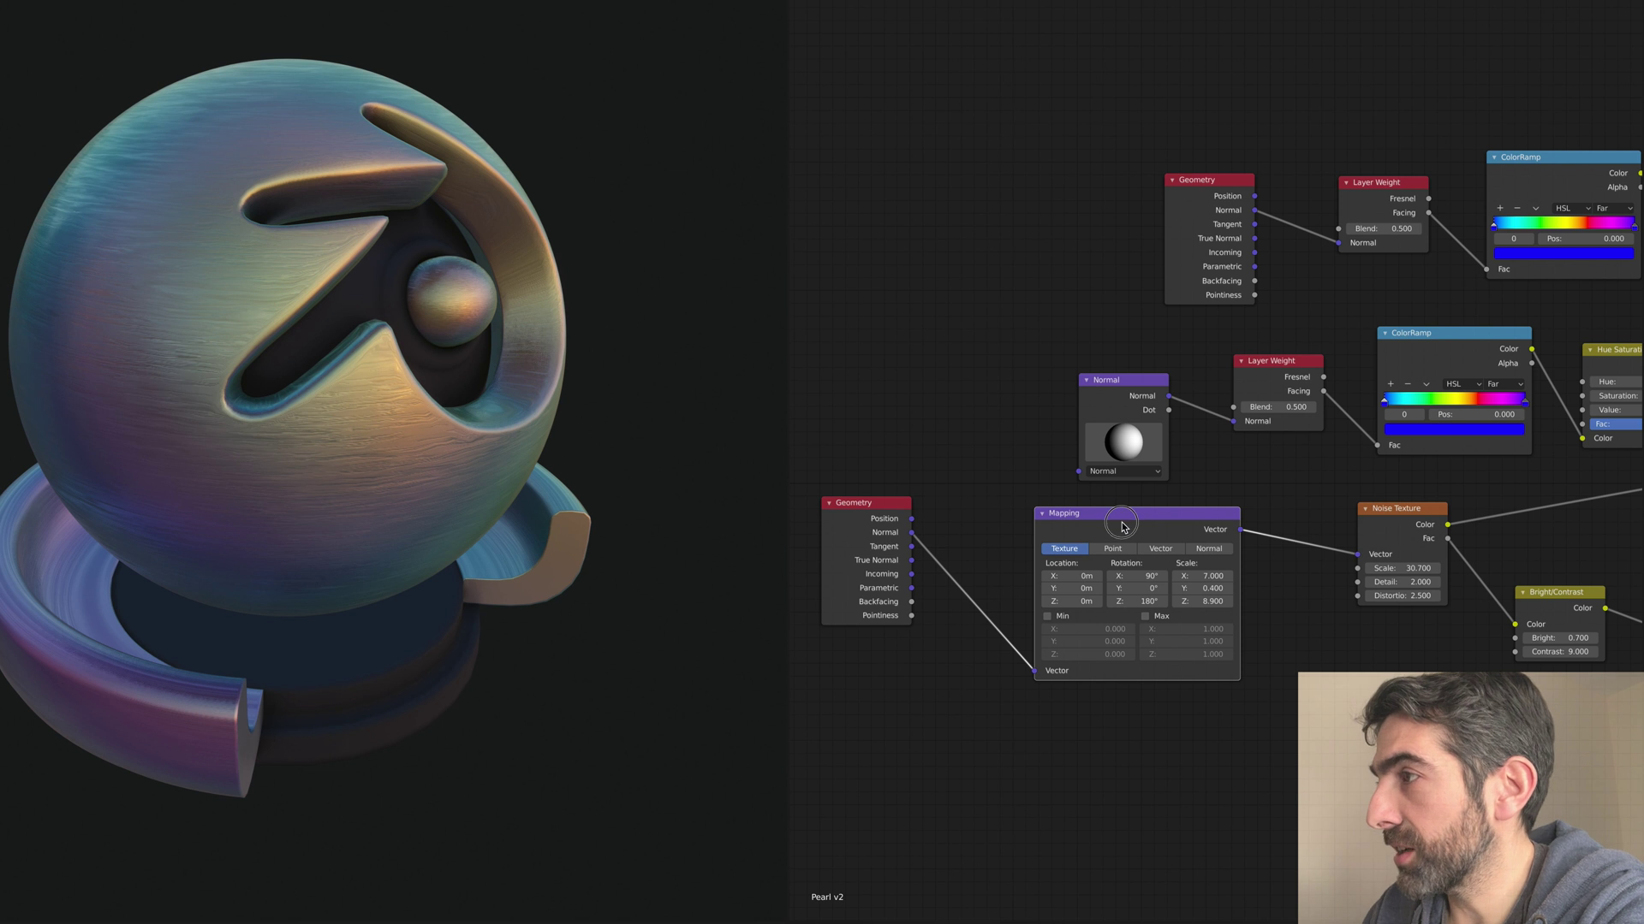
Step: Nudge the Mapping node slightly and move the Noise Texture node a little lower in the Pearl v2 bump branch
drag(1117, 519, 1120, 521)
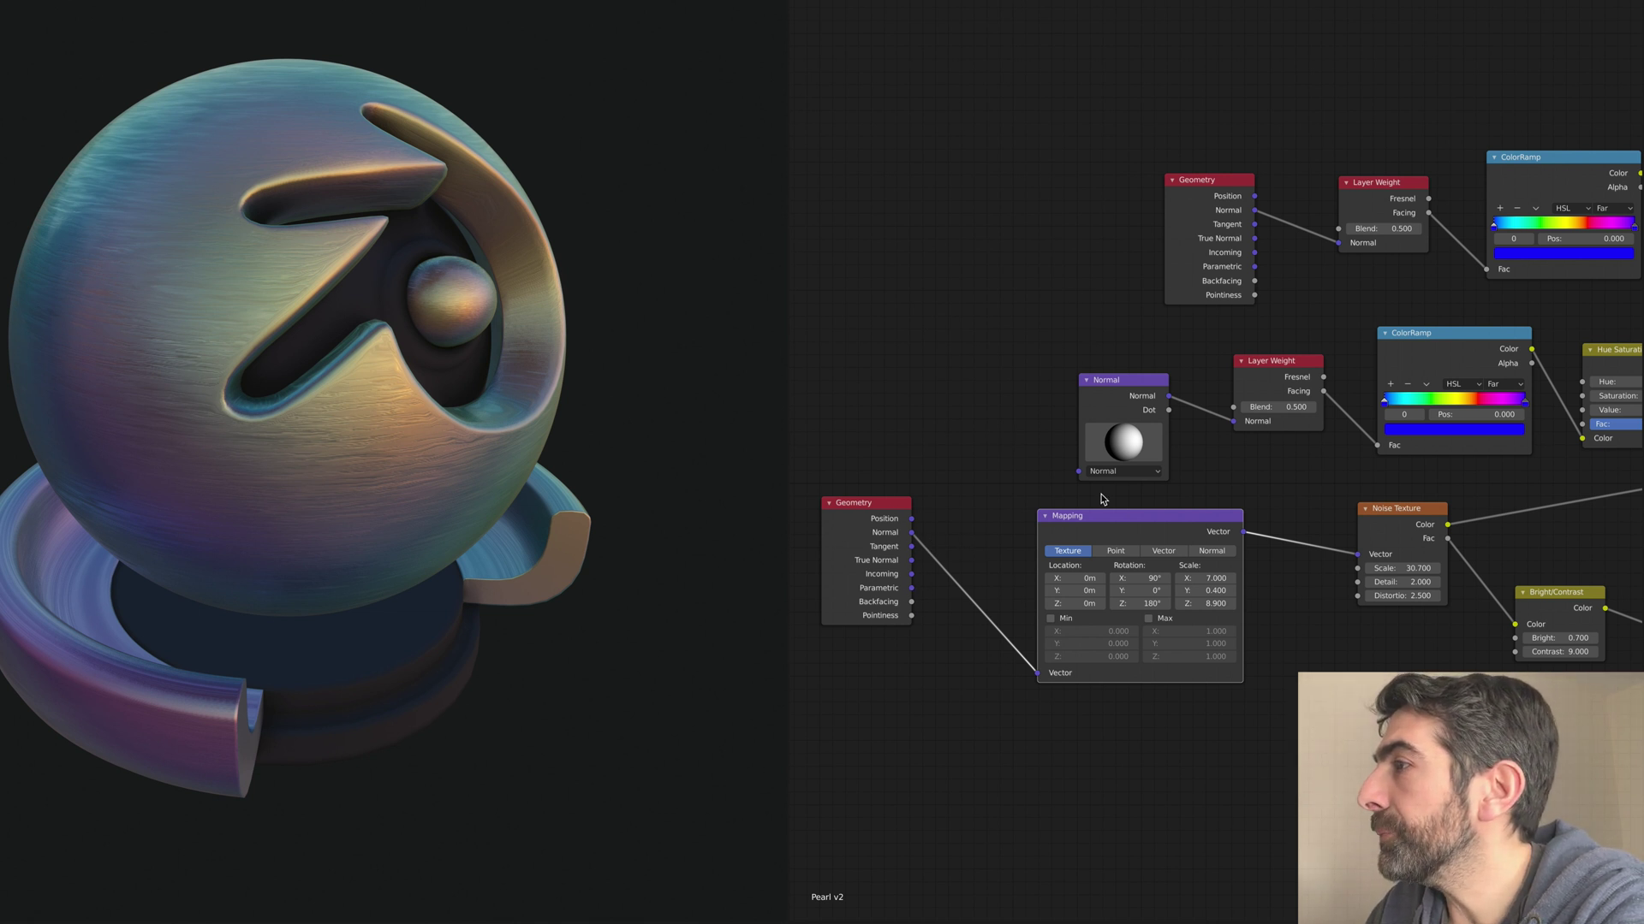
middle_drag(1282, 481, 1105, 481)
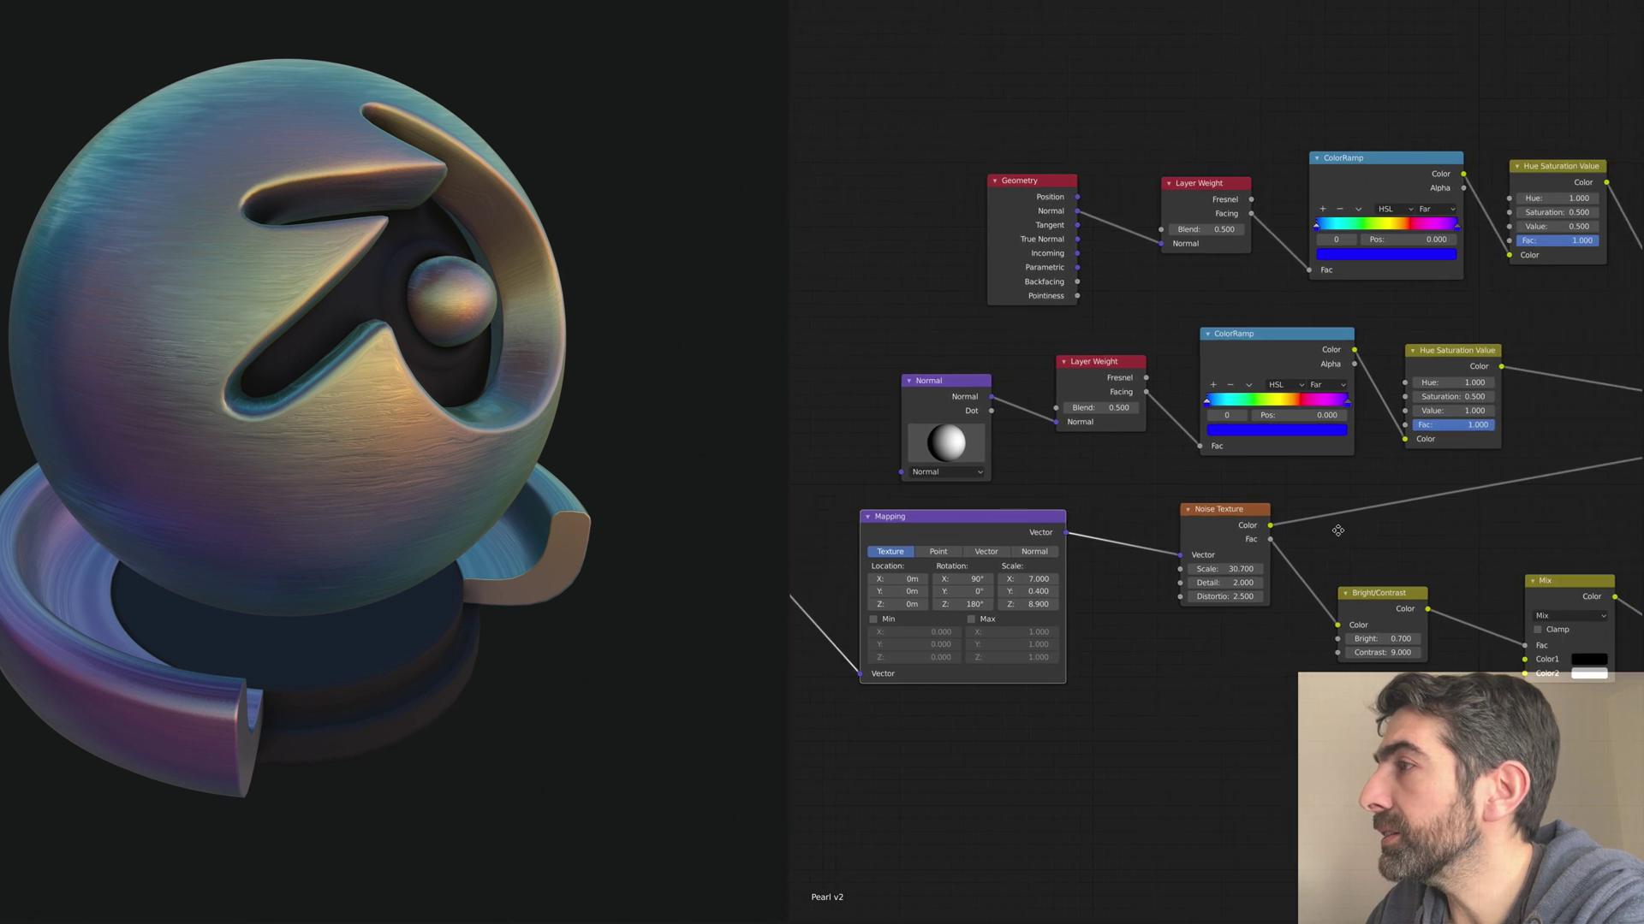
middle_drag(1332, 532, 1064, 541)
scroll(1111, 550, down, 1)
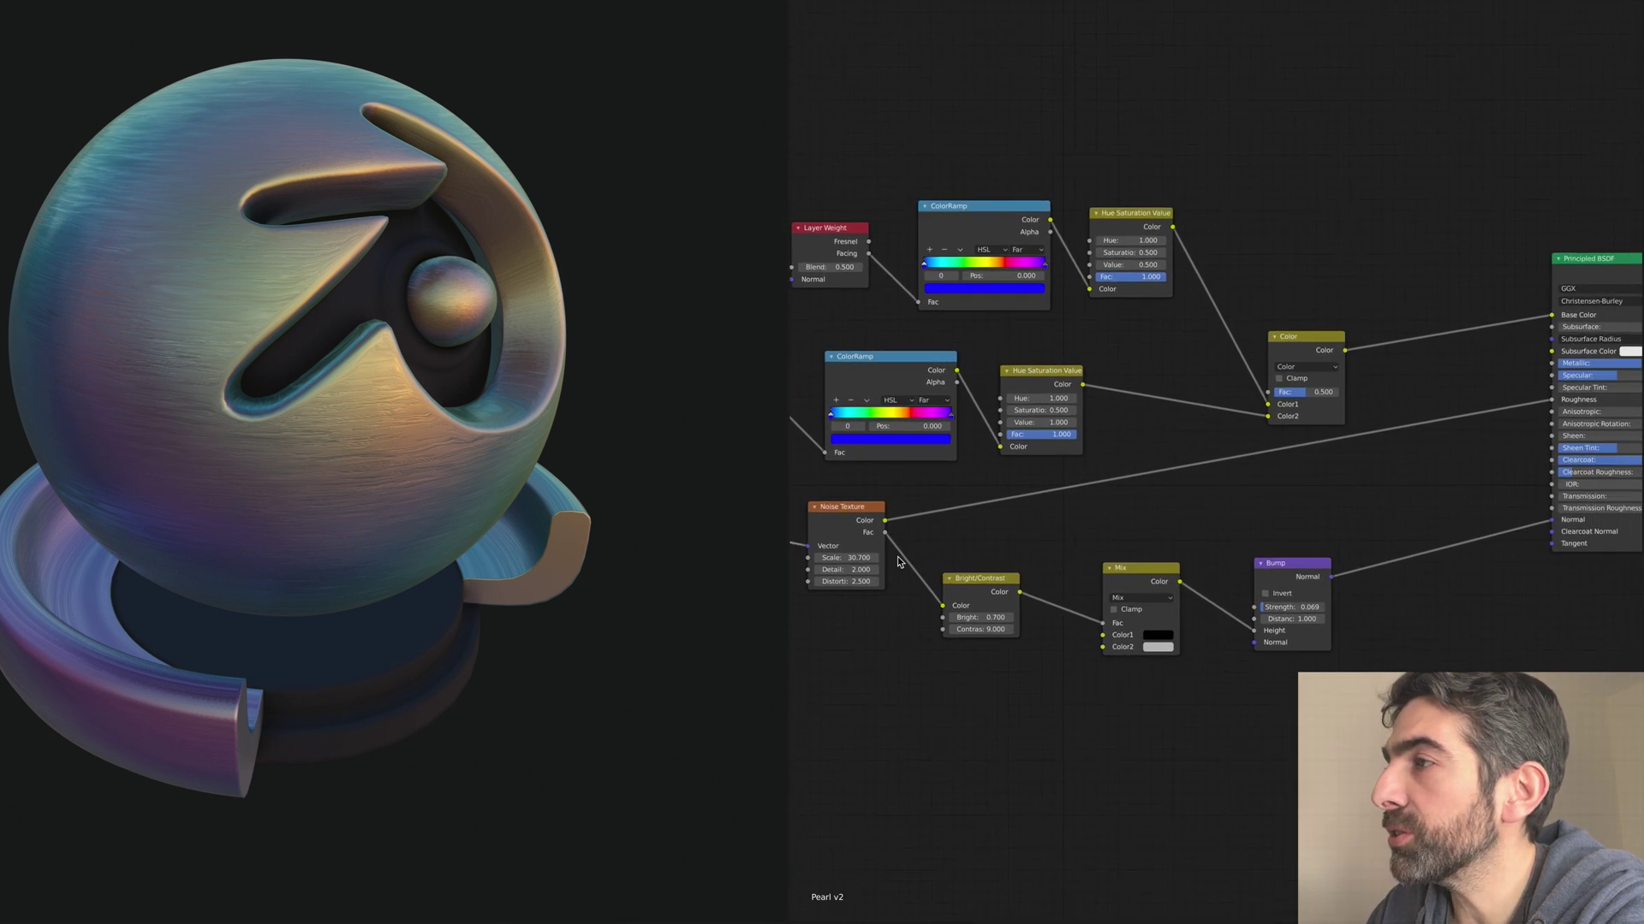
drag(835, 509, 856, 534)
Step: Set the Mapping node's X, Y and Z scale all to 7 in the Pearl v2 bump branch
middle_drag(339, 435, 370, 434)
scroll(282, 402, up, 4)
middle_drag(1177, 521, 1629, 514)
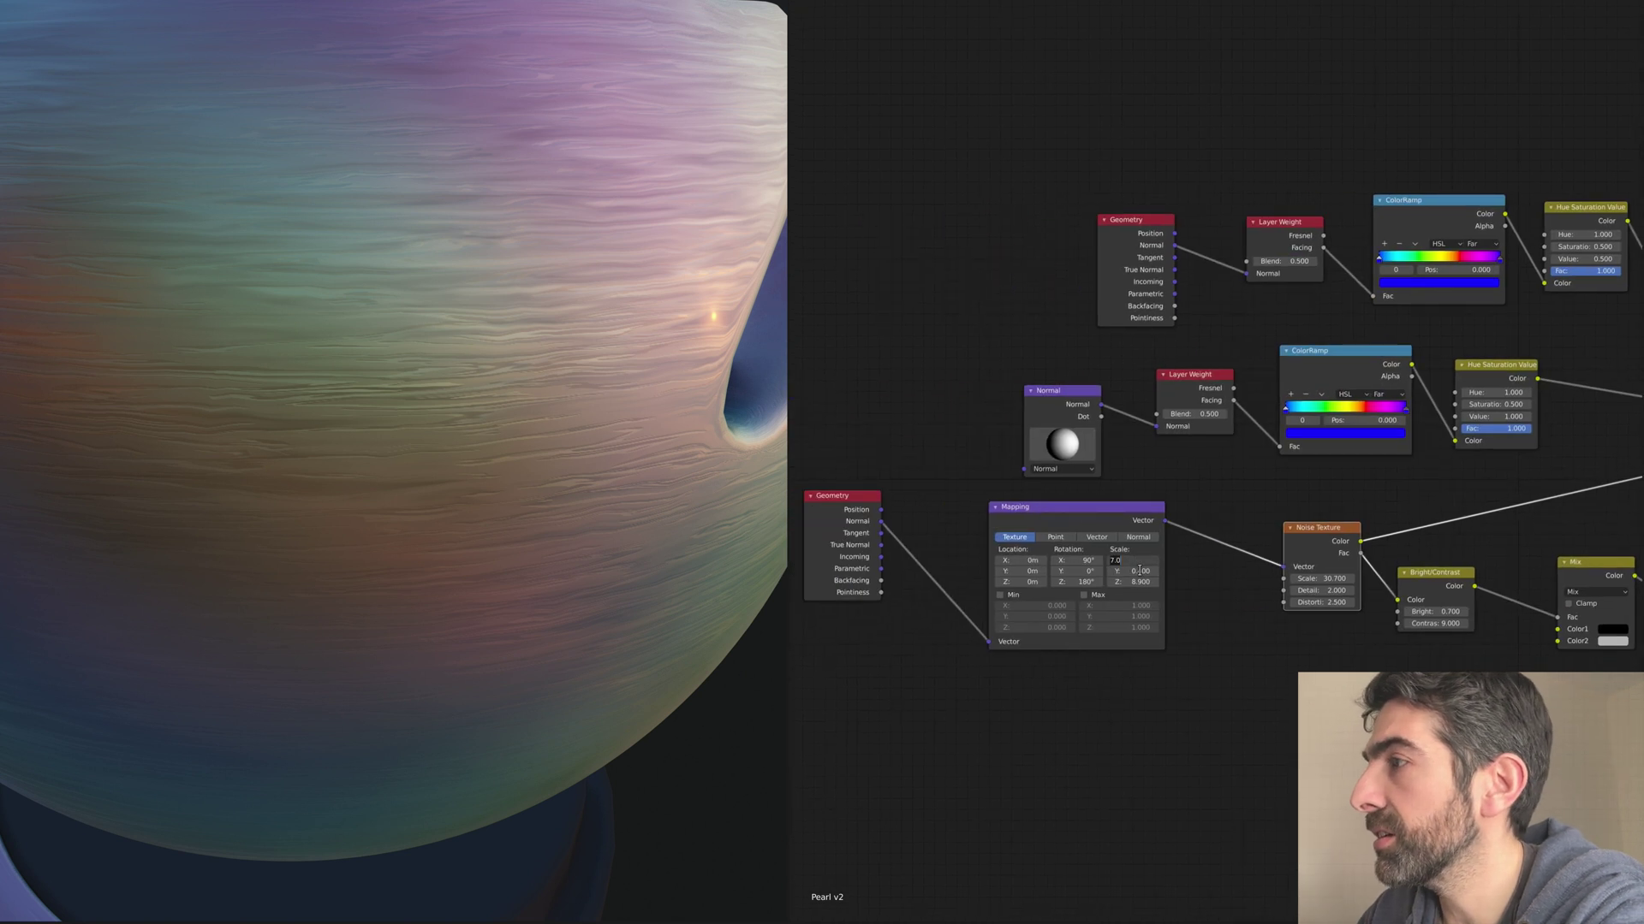
key(Return)
click(1147, 571)
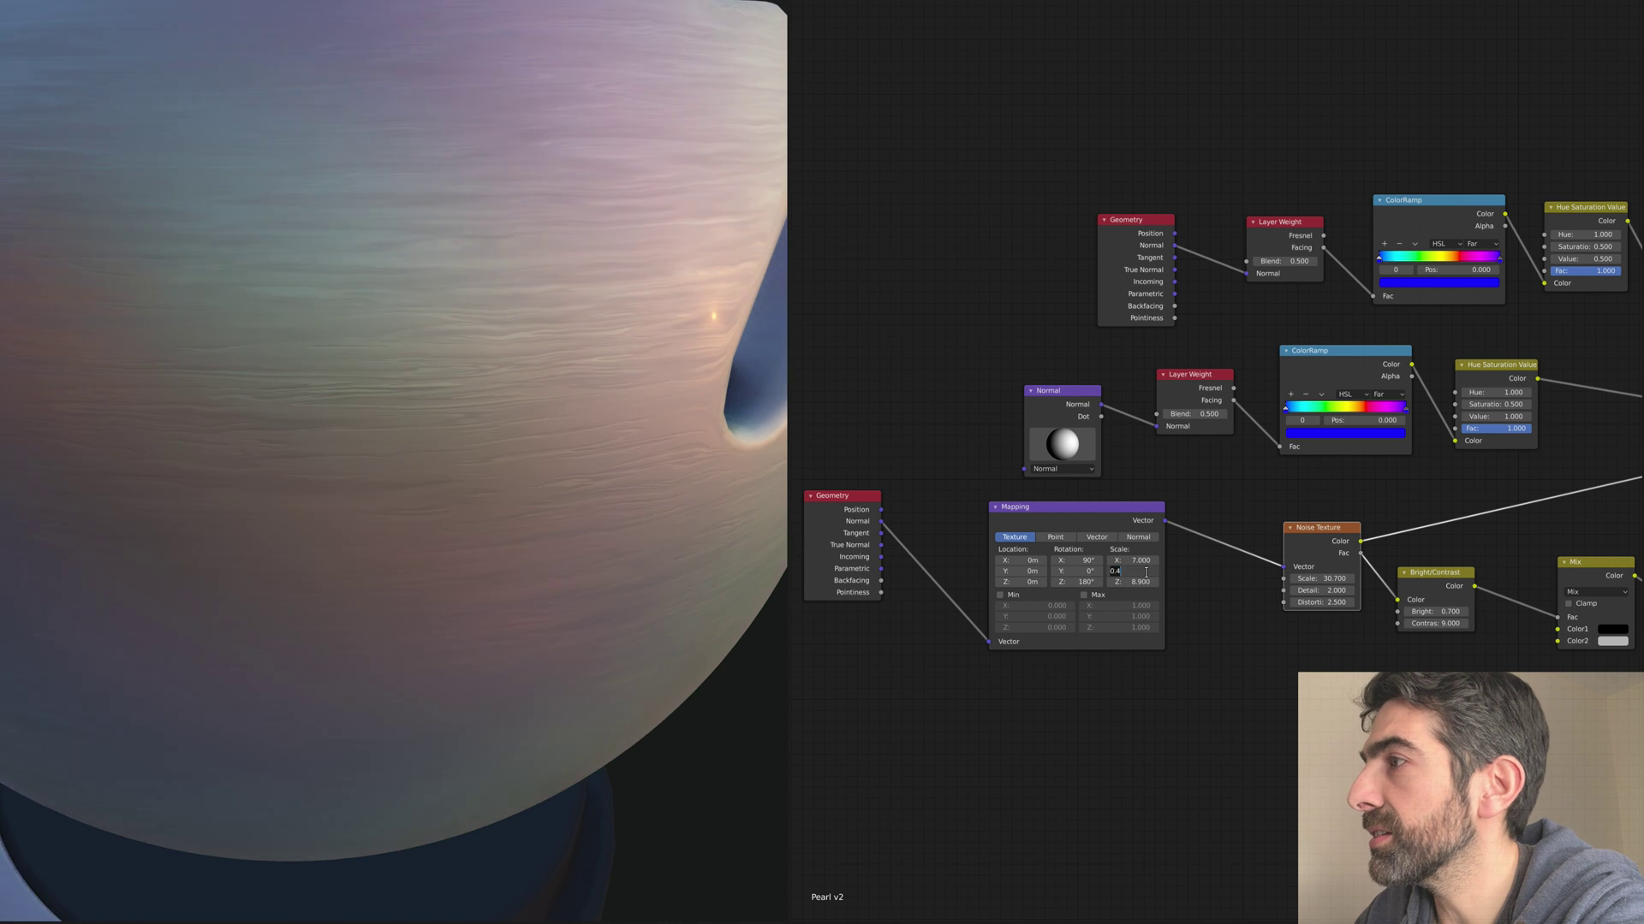
text(7)
key(Return)
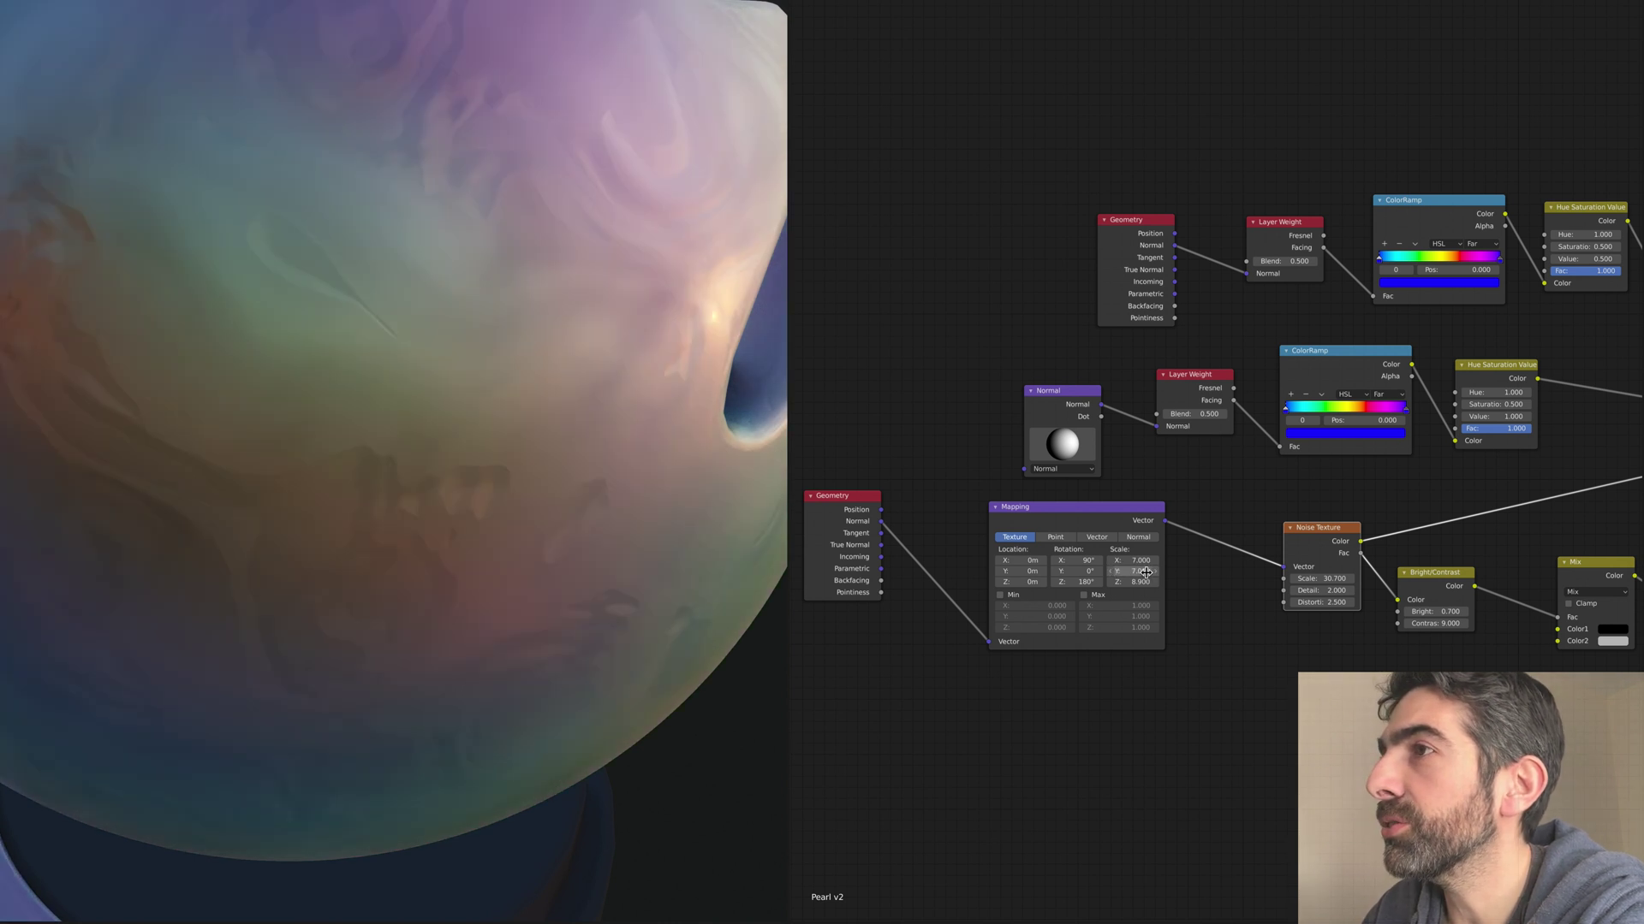
click(1144, 587)
text(7)
key(Return)
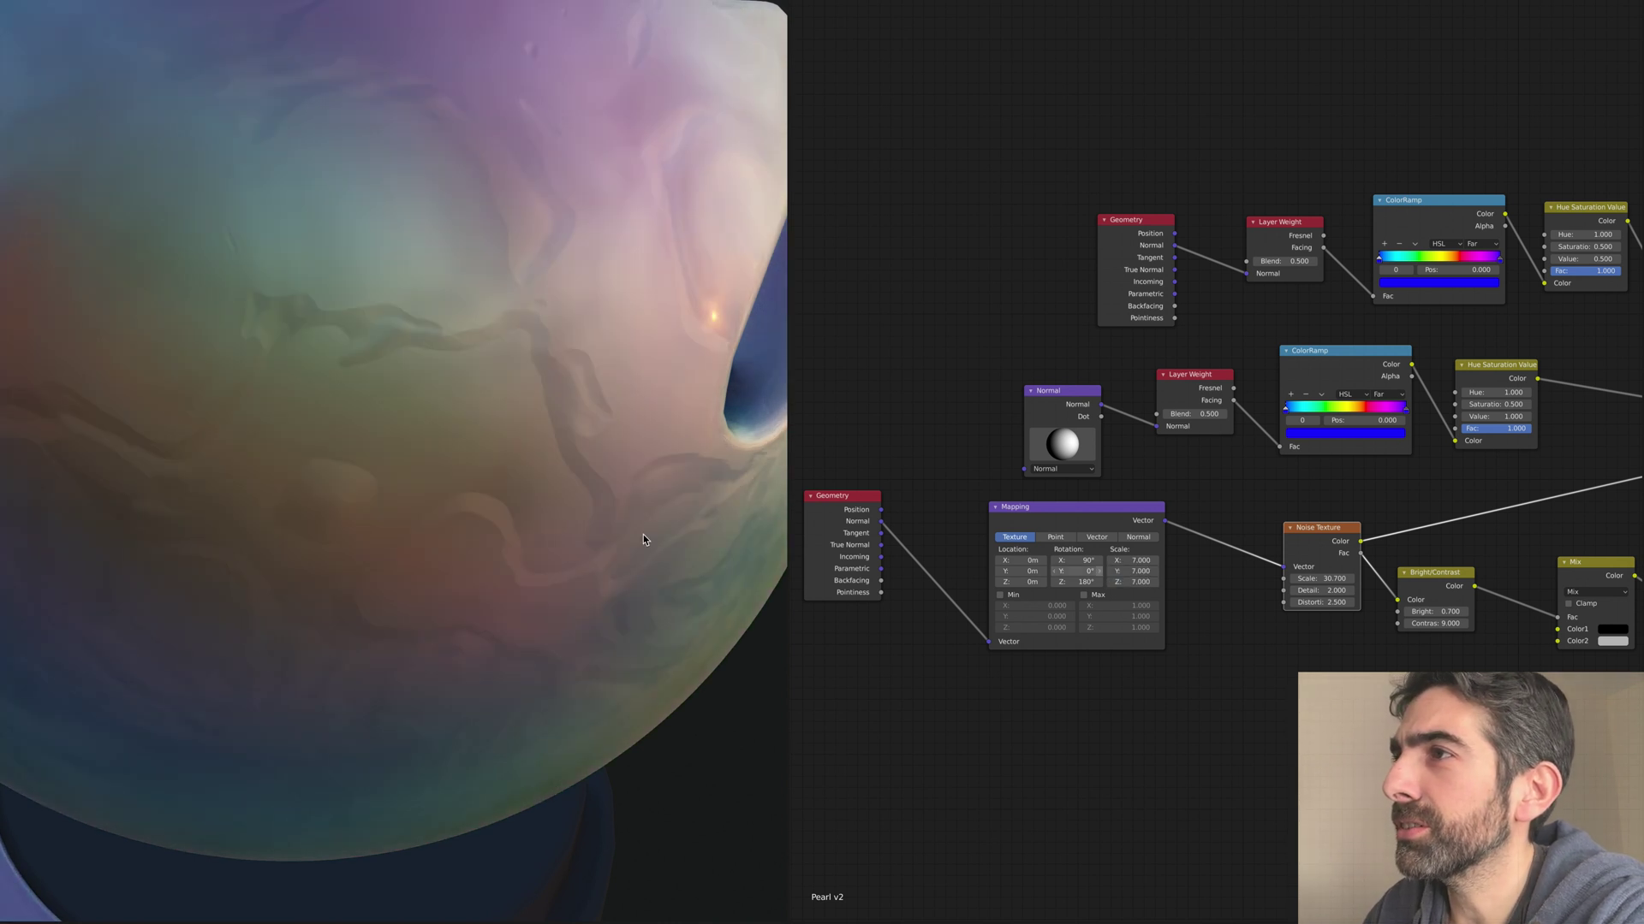
Step: Try a Y scale of 0 on the Mapping node and check the surface on the whole ball
scroll(550, 507, down, 6)
middle_drag(553, 505, 599, 505)
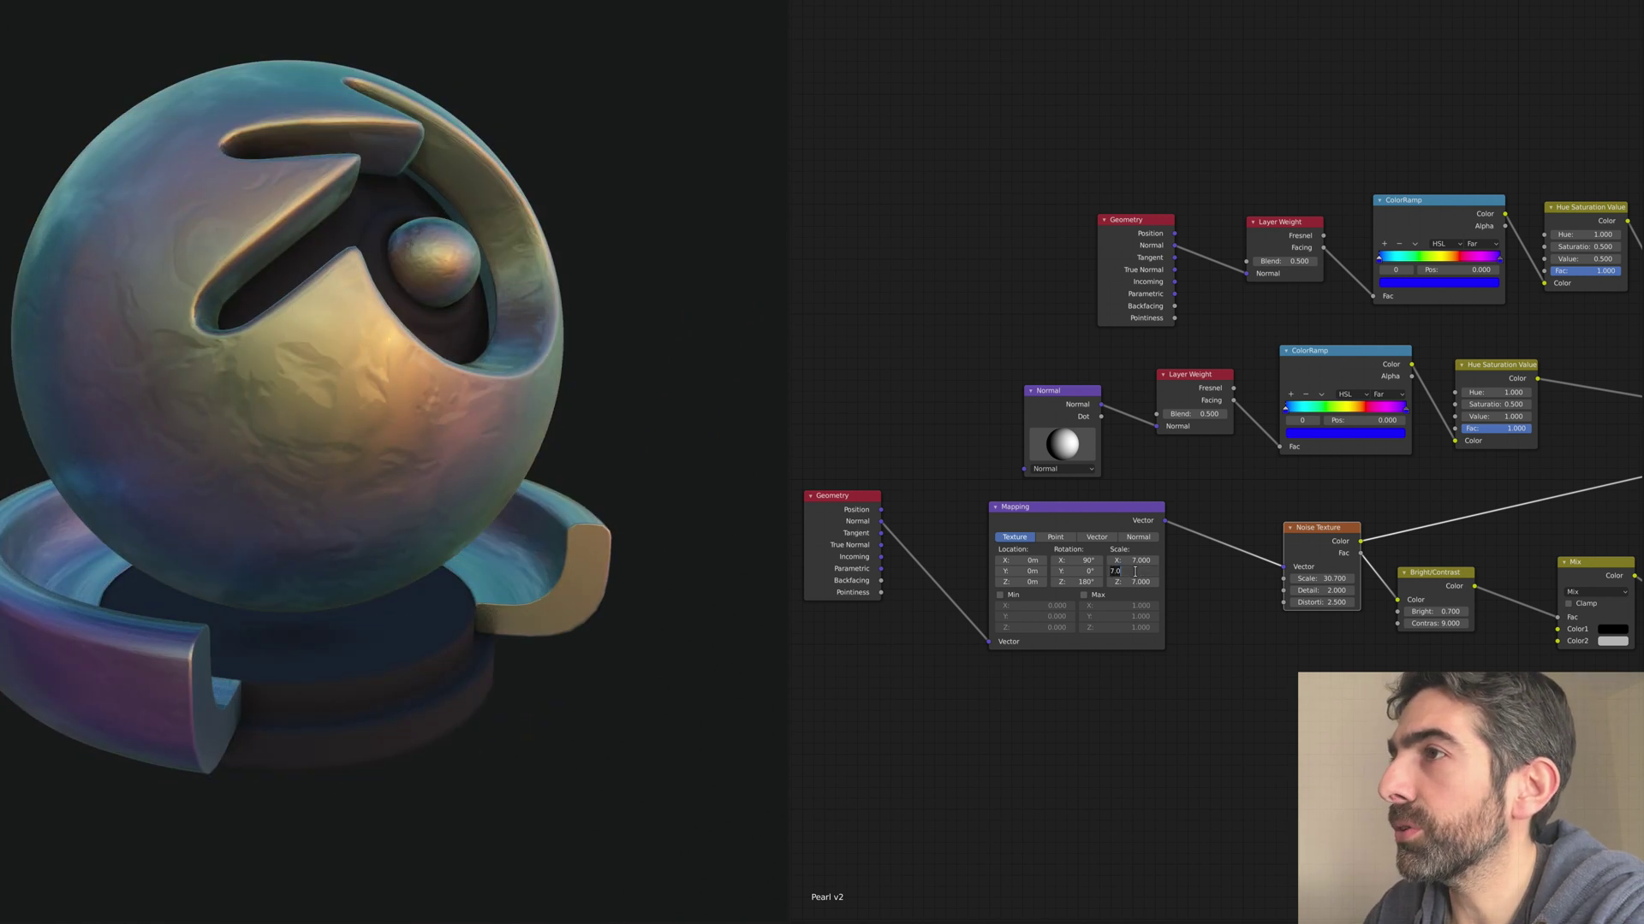
key(Return)
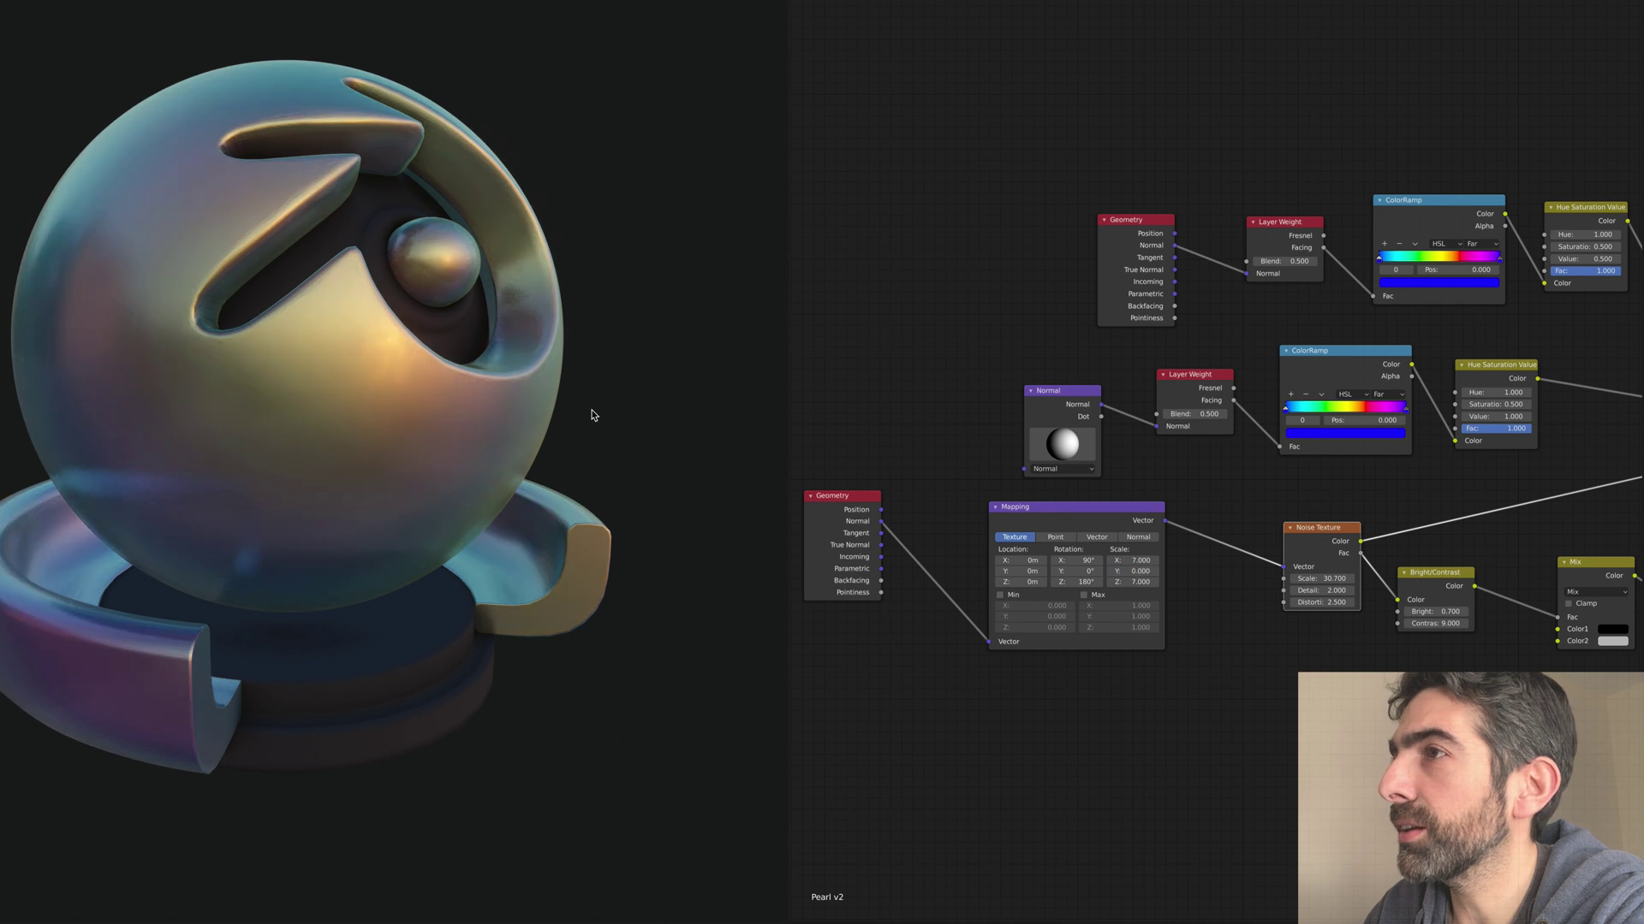
middle_drag(601, 407, 634, 420)
Step: Set the Mapping node's Y scale to 0.1 and raise its Z scale to 13.2
click(1128, 571)
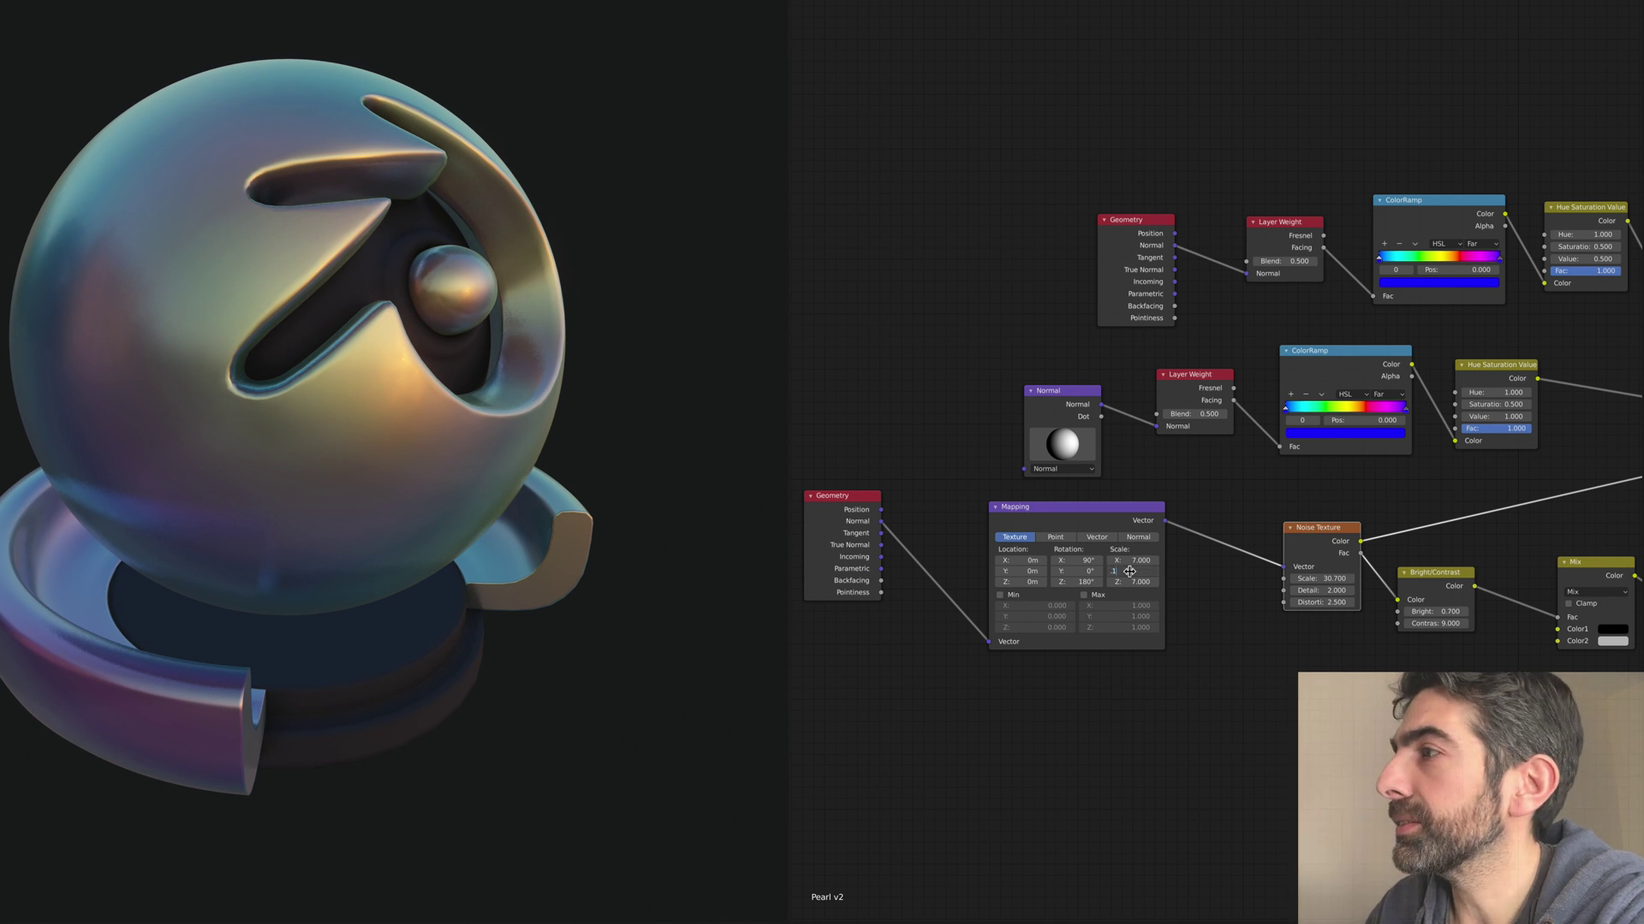
text(0.1)
key(Return)
middle_drag(485, 328, 507, 360)
drag(1144, 584, 1153, 584)
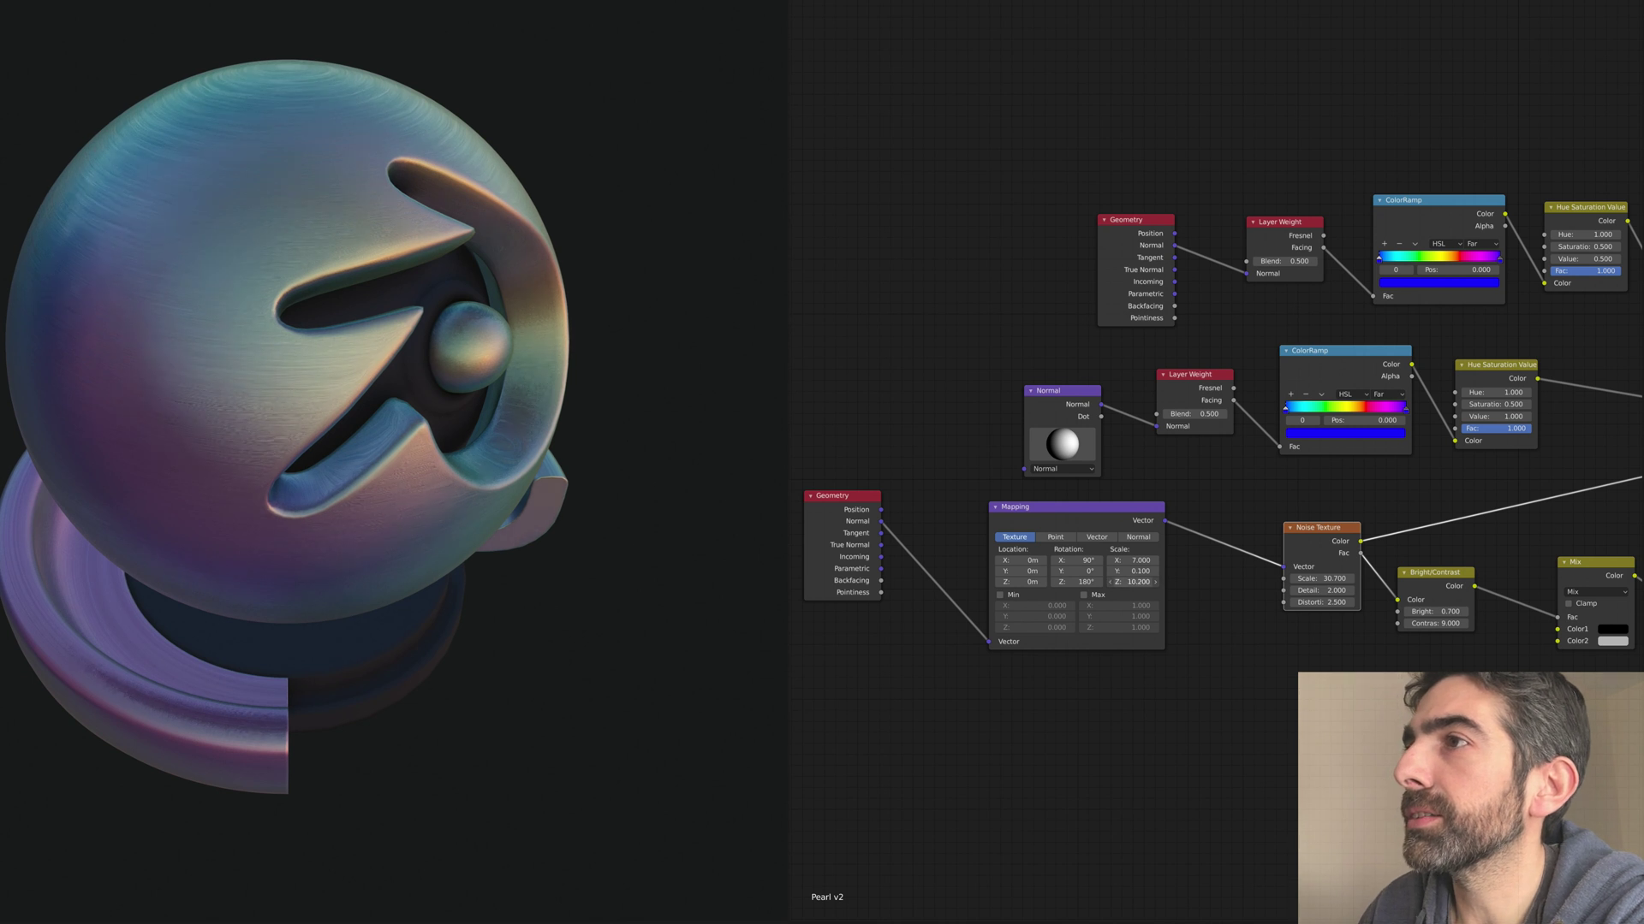
Step: Inspect the finer streaks close up, then set the Mapping node's Y scale to 0.3
scroll(155, 261, up, 10)
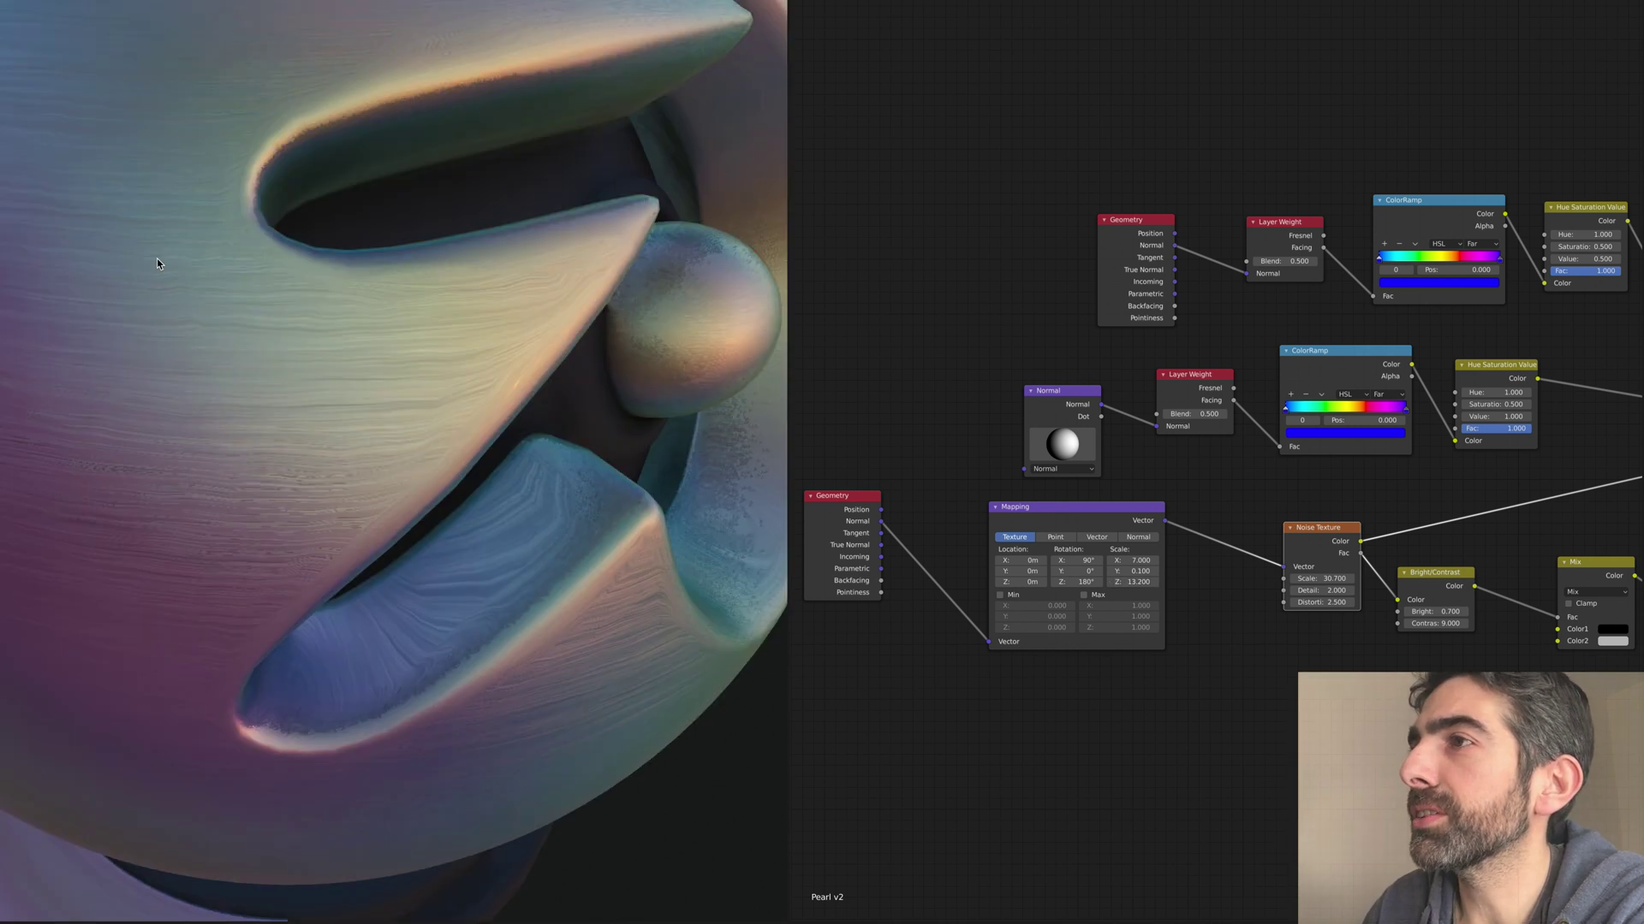
scroll(209, 269, down, 8)
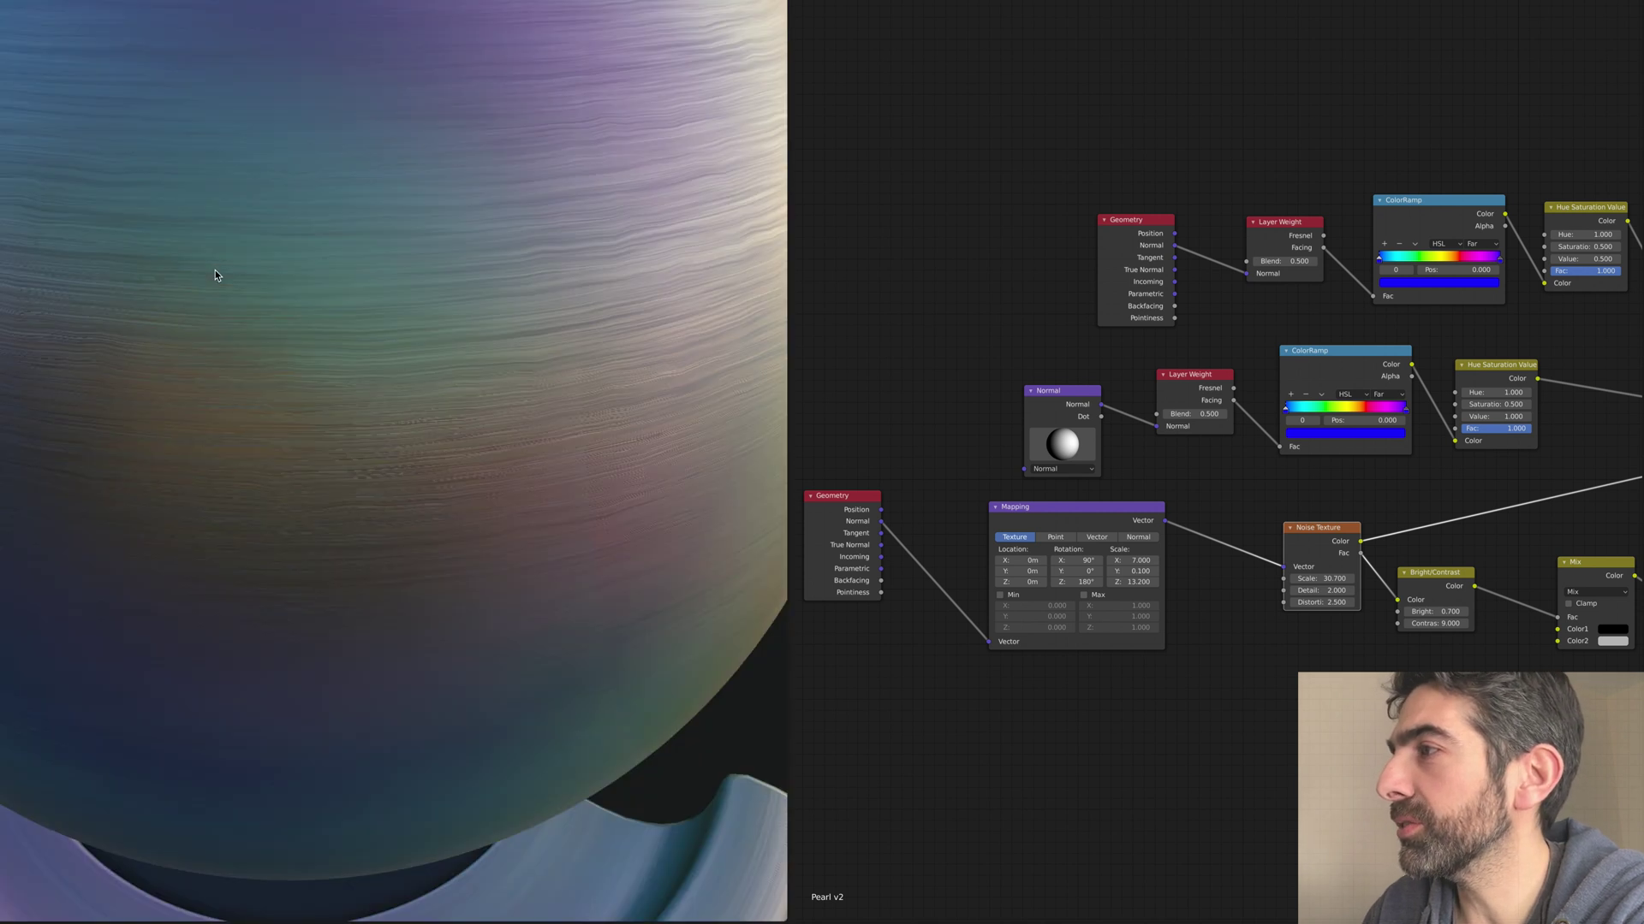
scroll(214, 272, down, 6)
scroll(214, 272, up, 5)
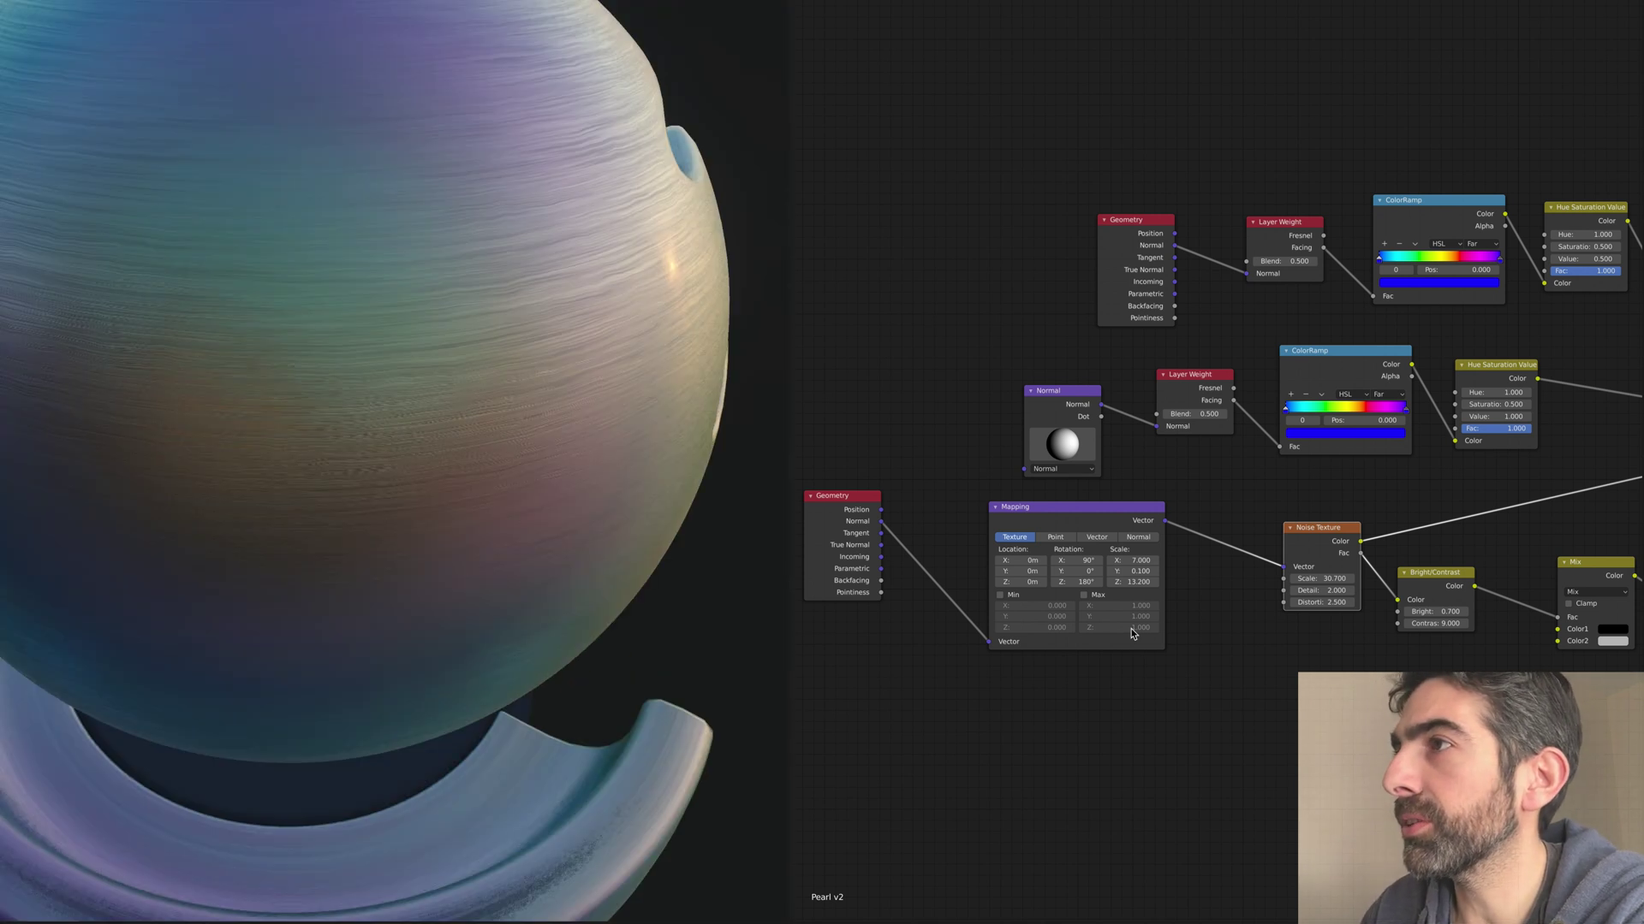
click(1142, 570)
text(.5)
key(Return)
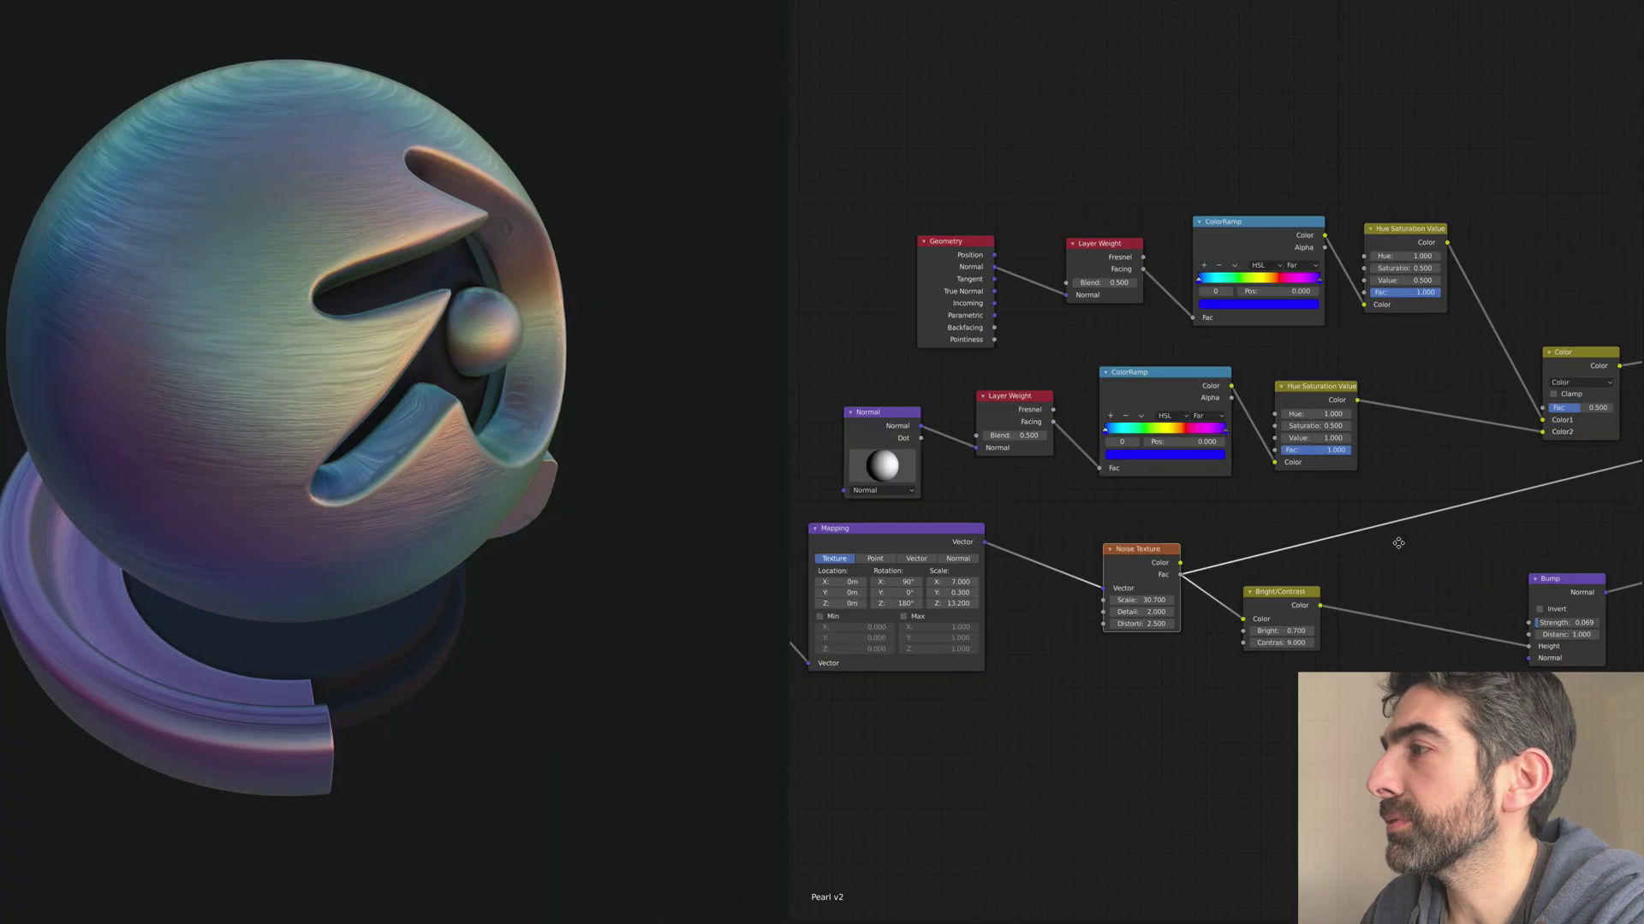
Step: Link the Noise Texture's Fac output to the Principled BSDF's Roughness input
middle_drag(1393, 543, 1302, 568)
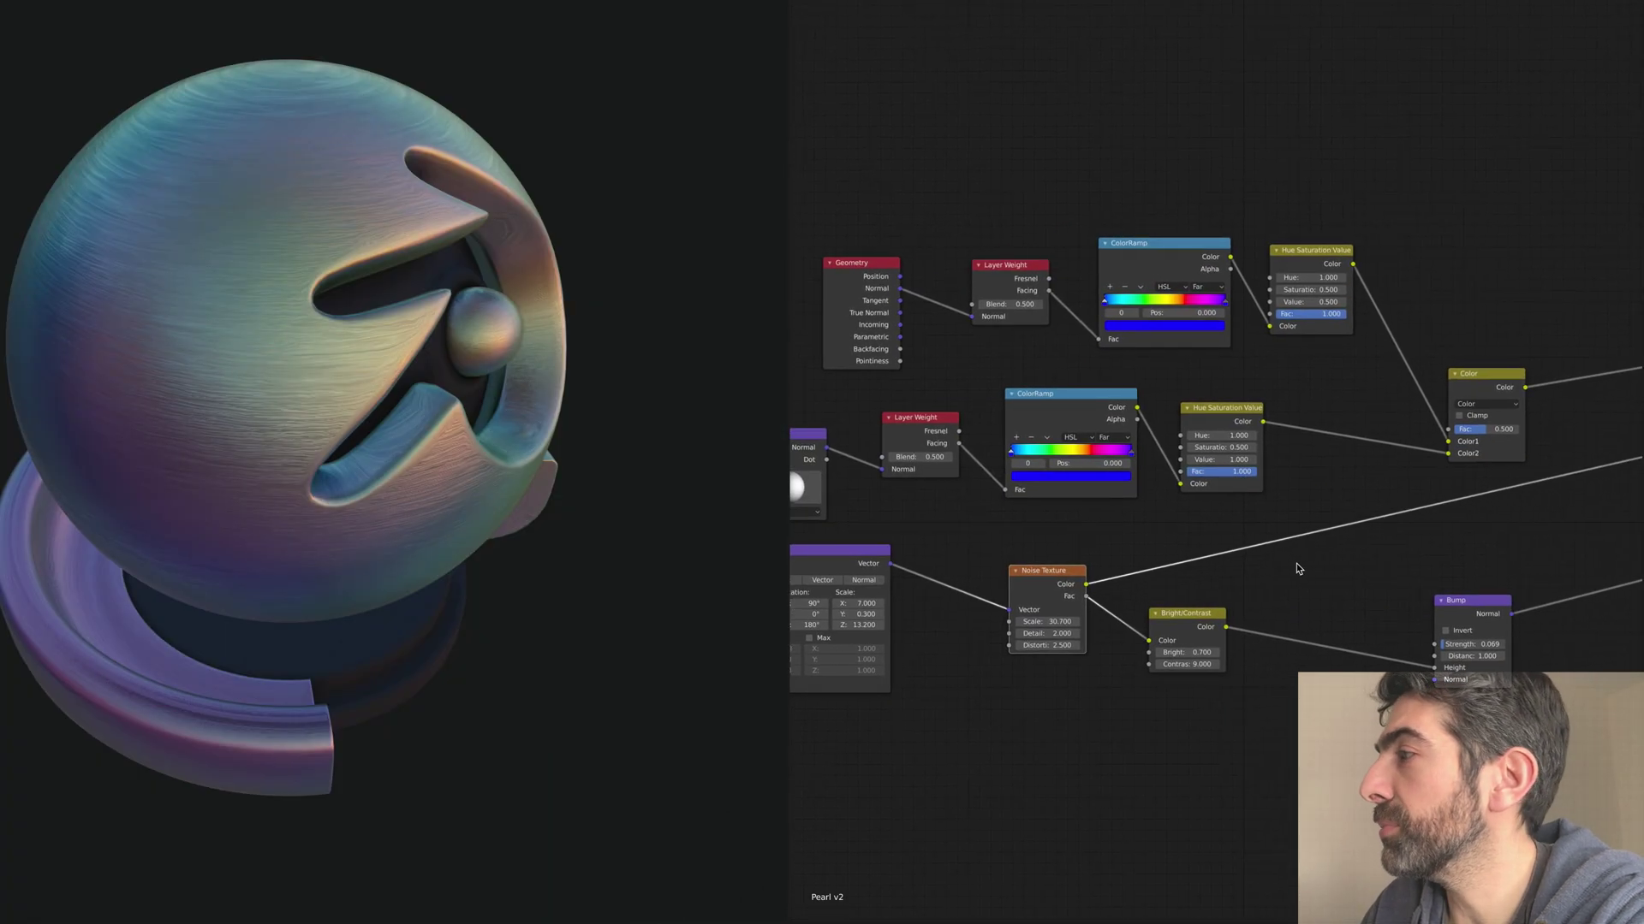
middle_drag(1077, 598, 899, 603)
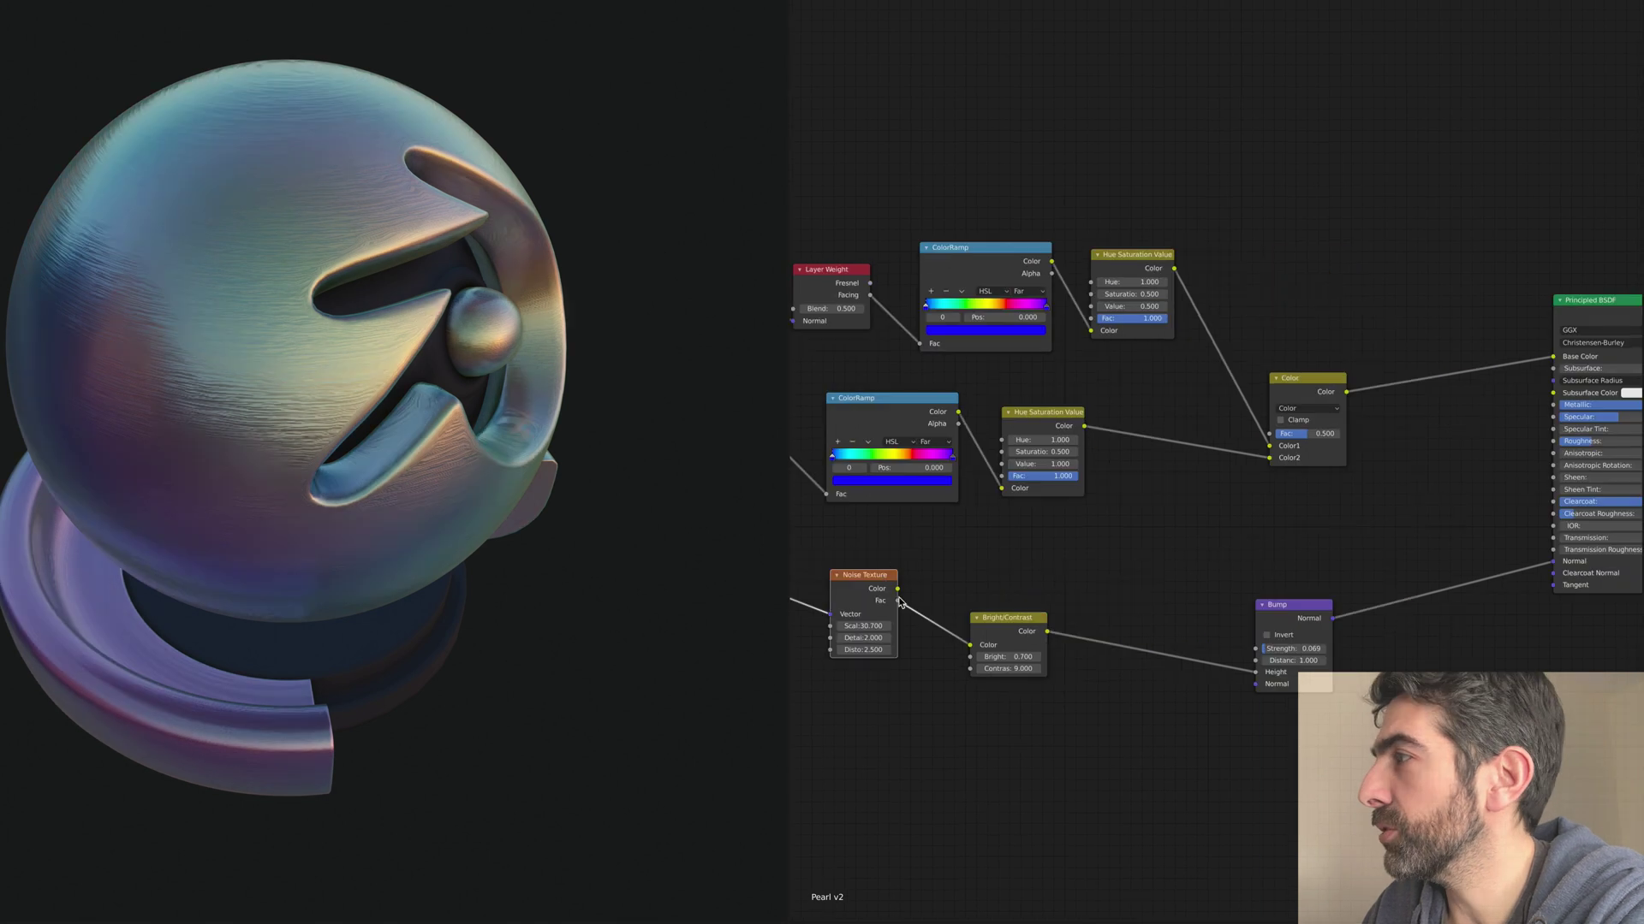
drag(898, 602, 1554, 444)
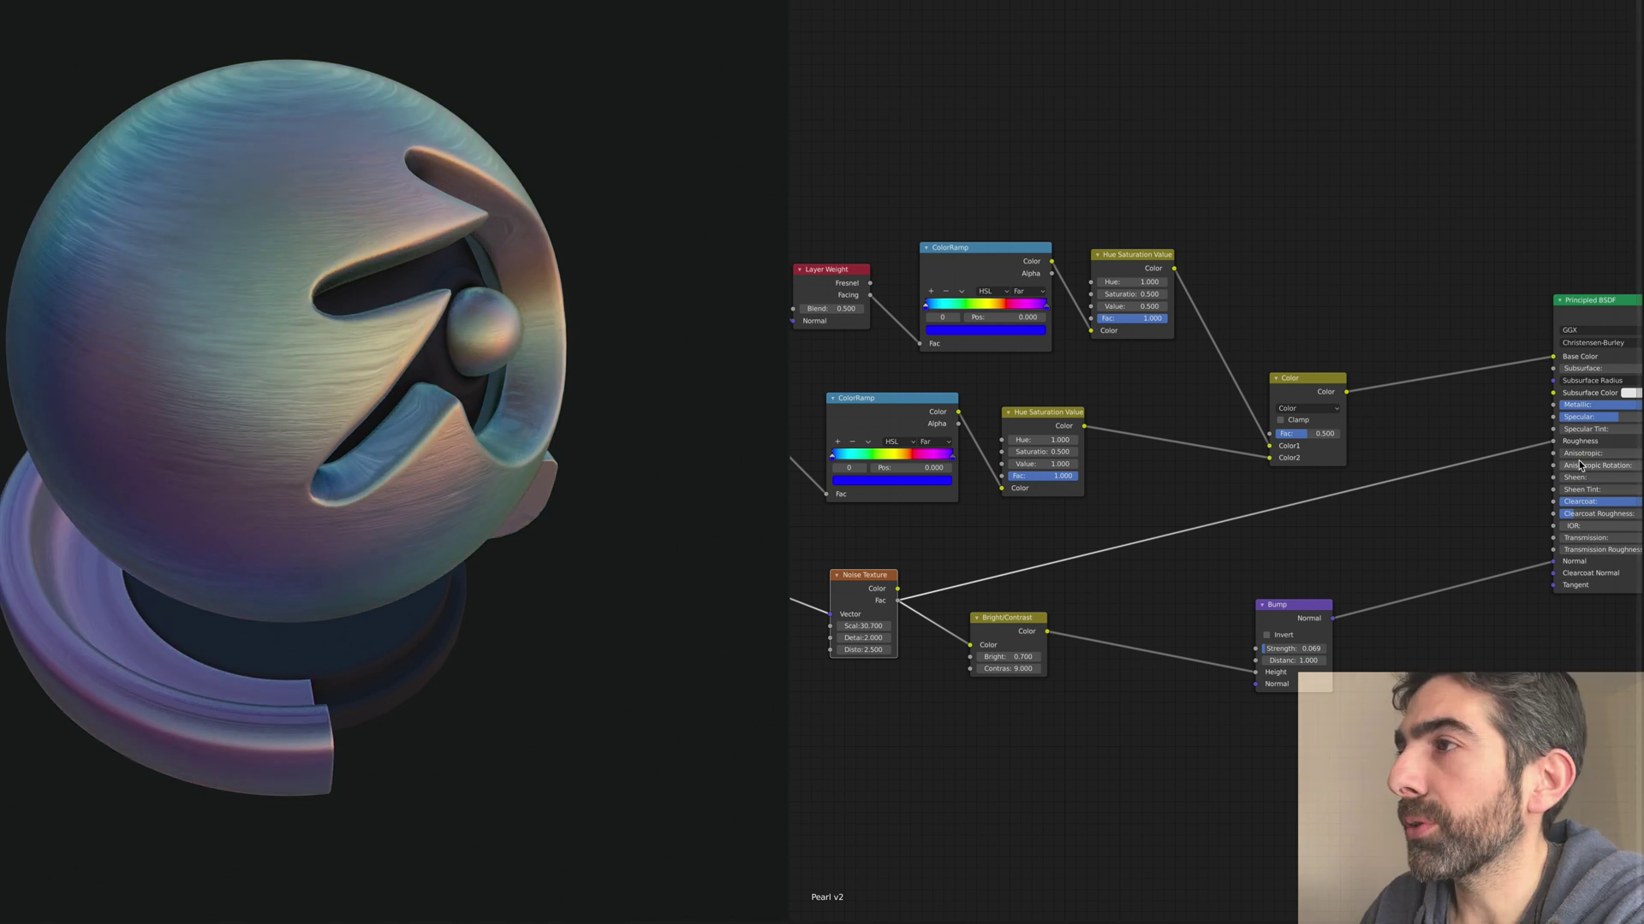
Step: Examine the streaked bump and roughness variation on the ball, close up and from several angles
scroll(131, 454, up, 6)
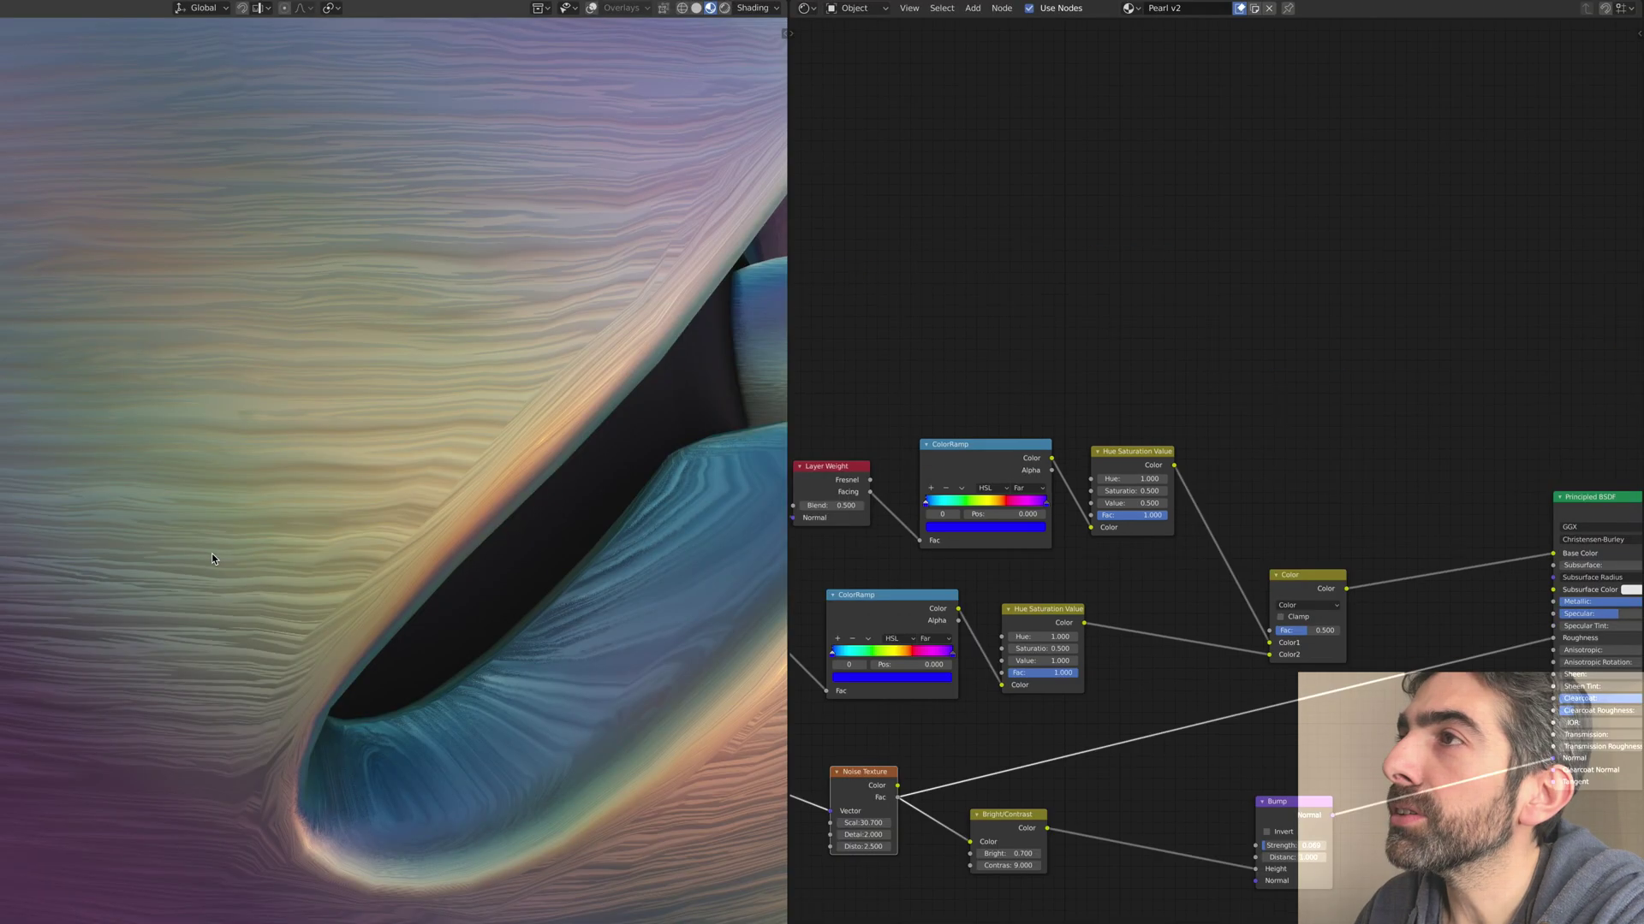
scroll(212, 553, down, 5)
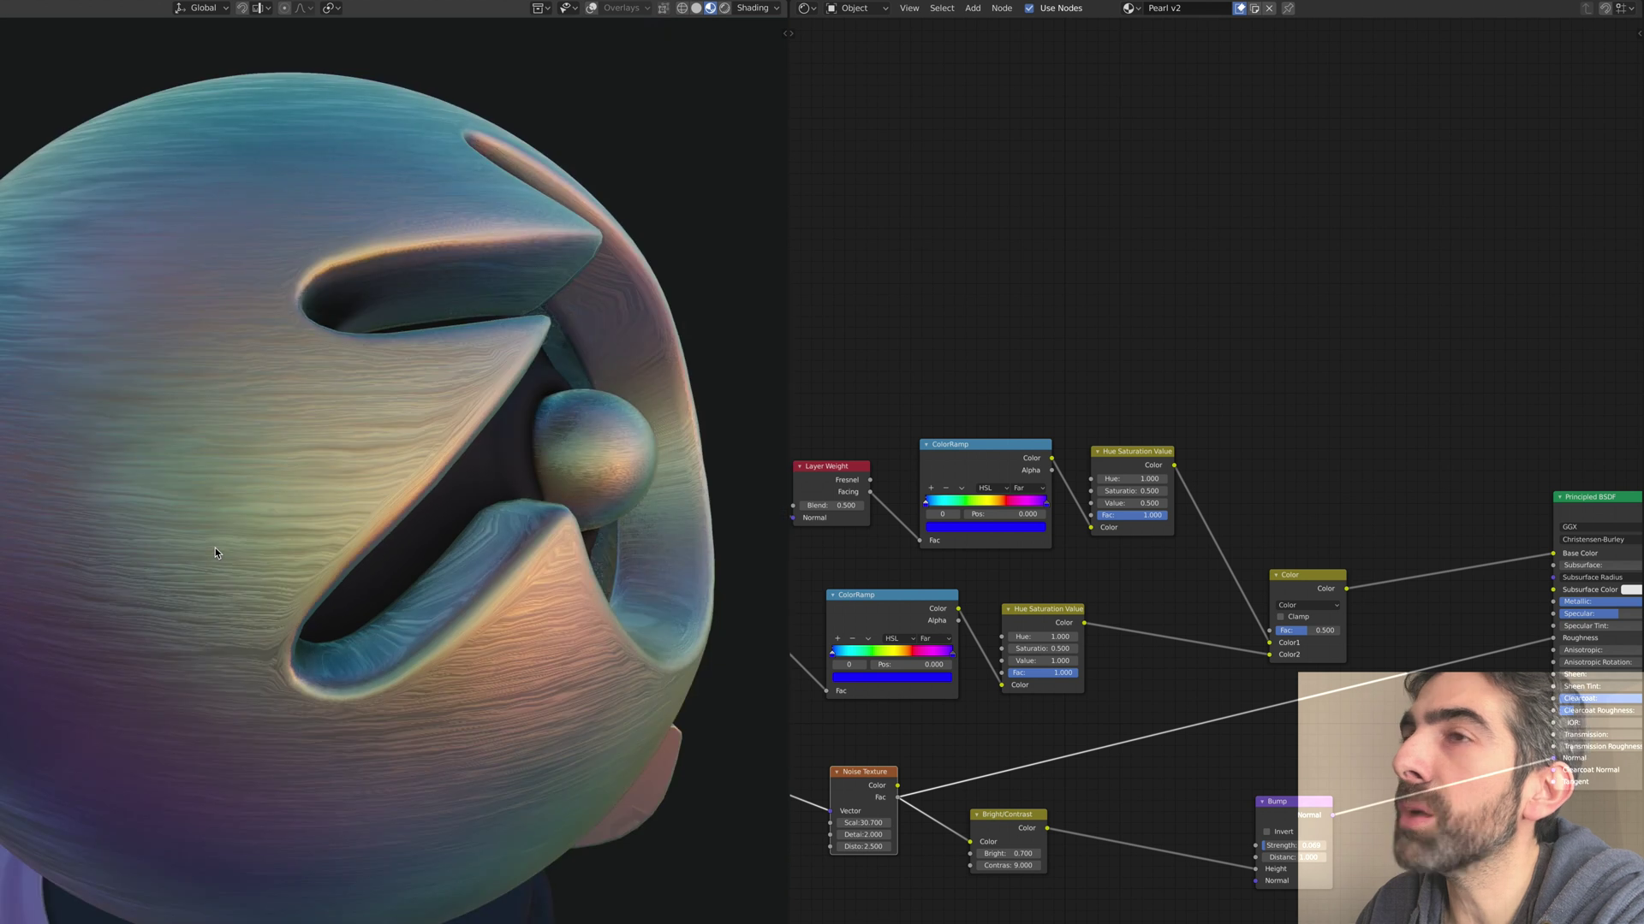
middle_drag(196, 561, 187, 493)
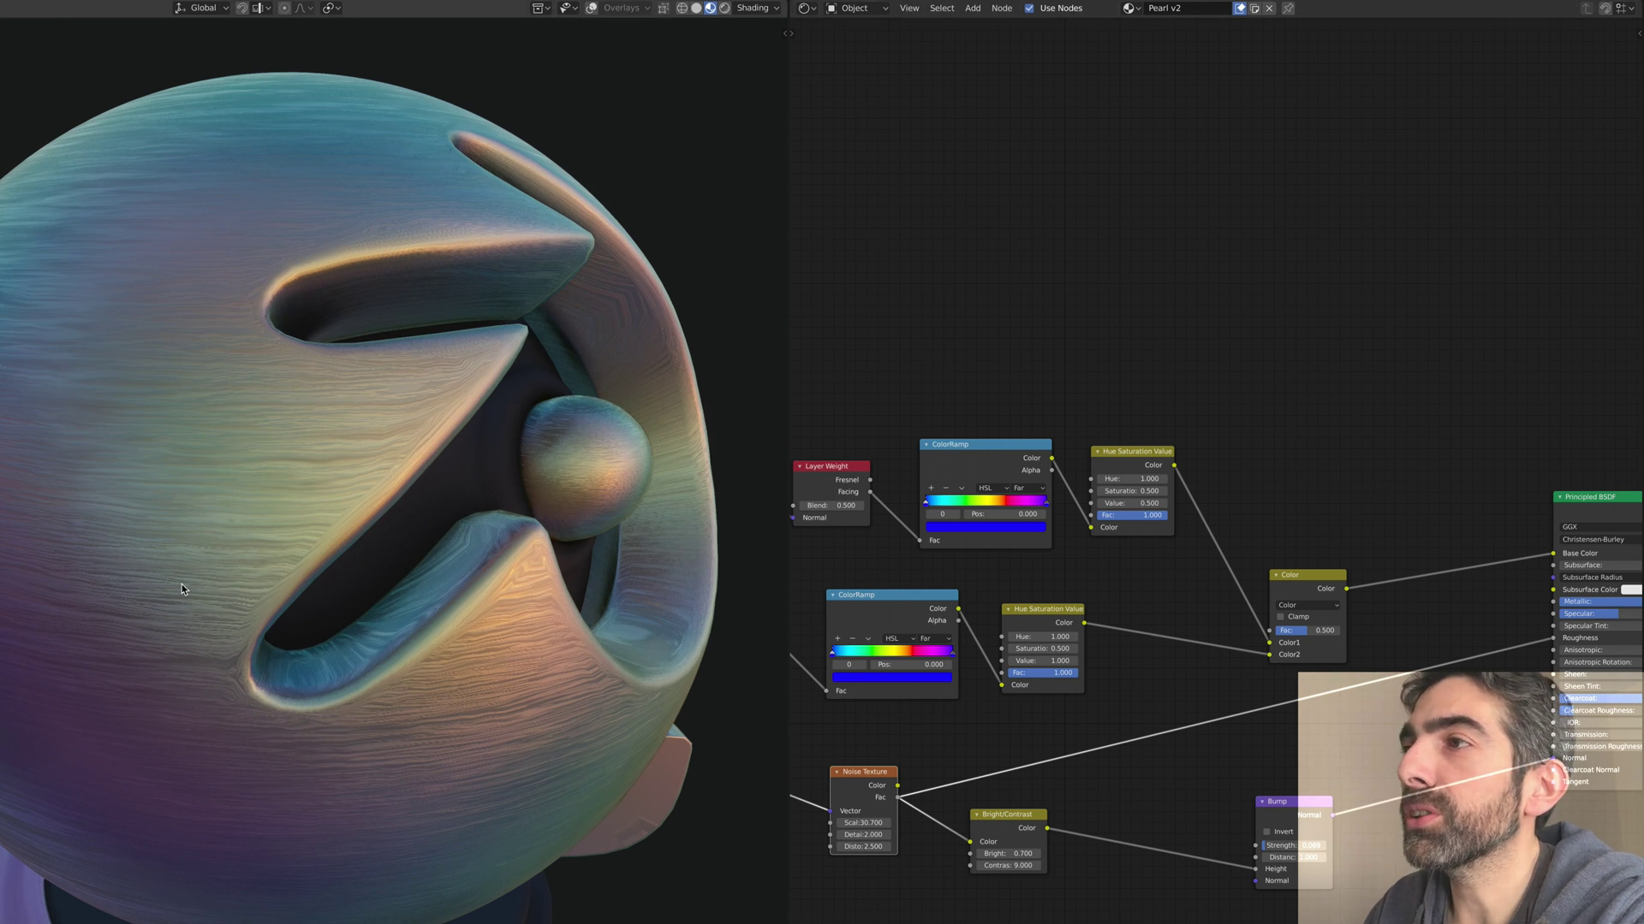
middle_drag(141, 592, 147, 596)
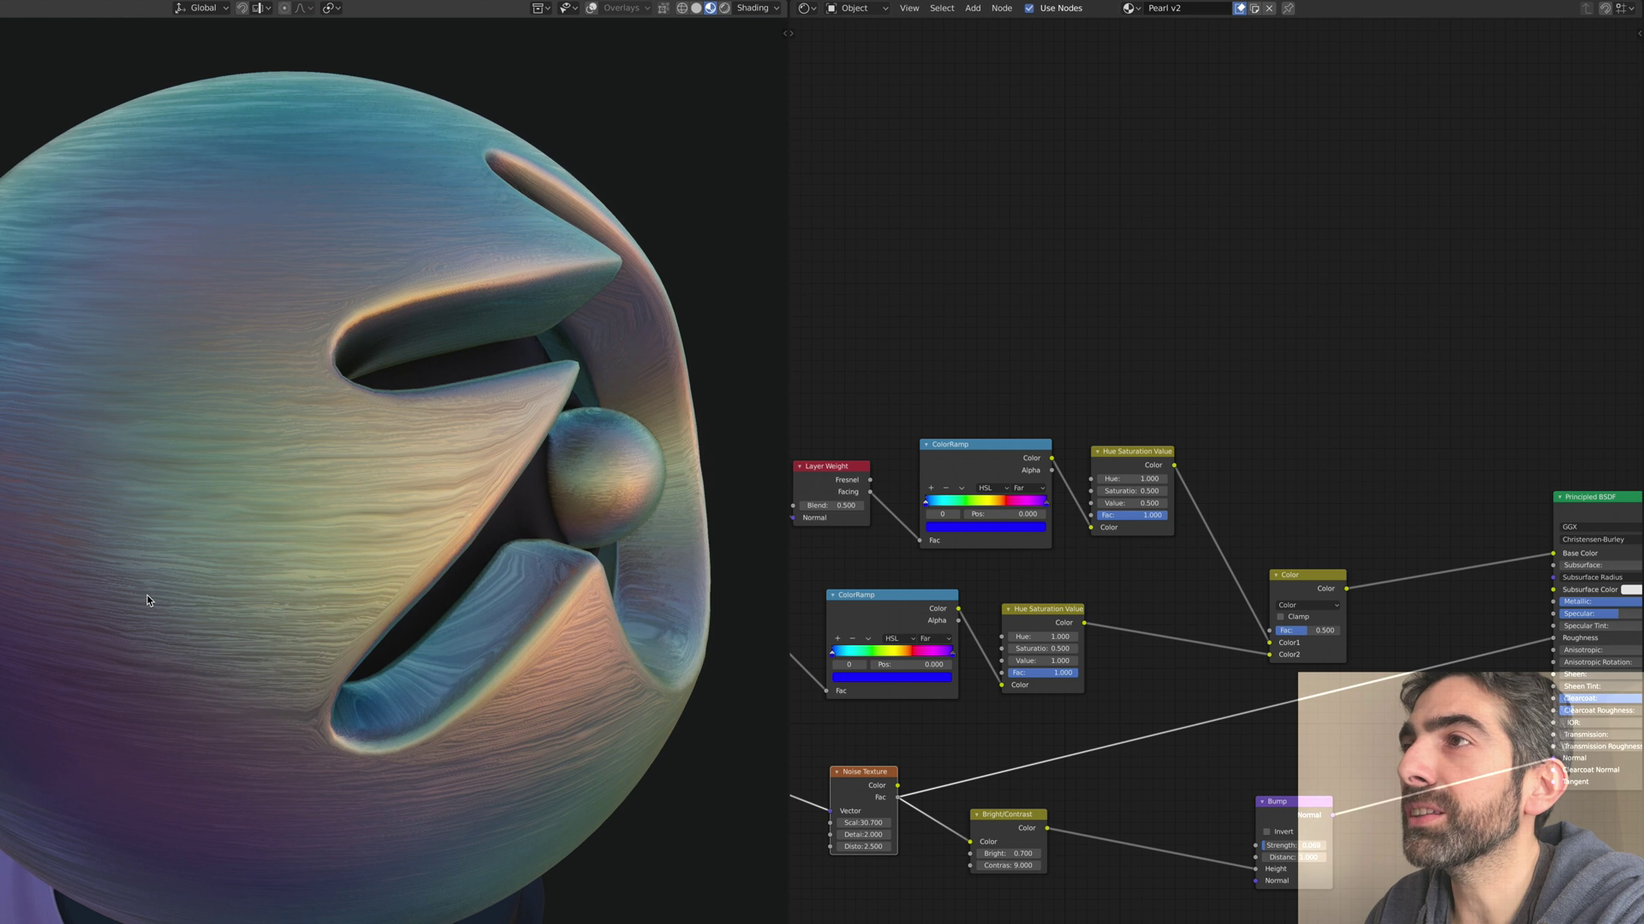
scroll(110, 562, up, 5)
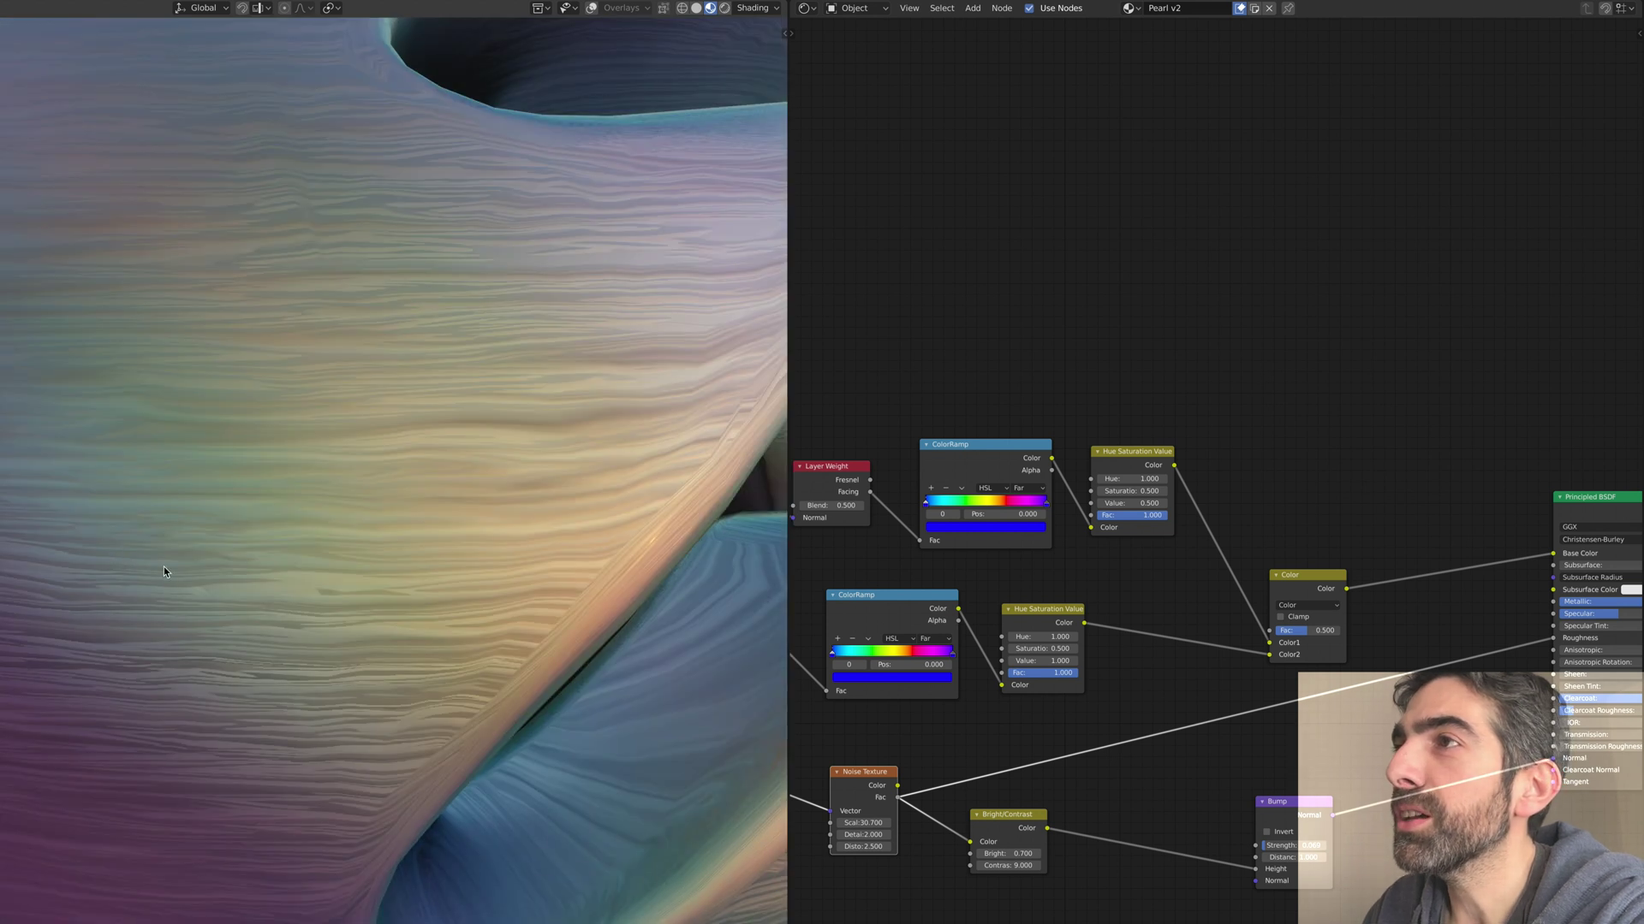
scroll(162, 568, down, 5)
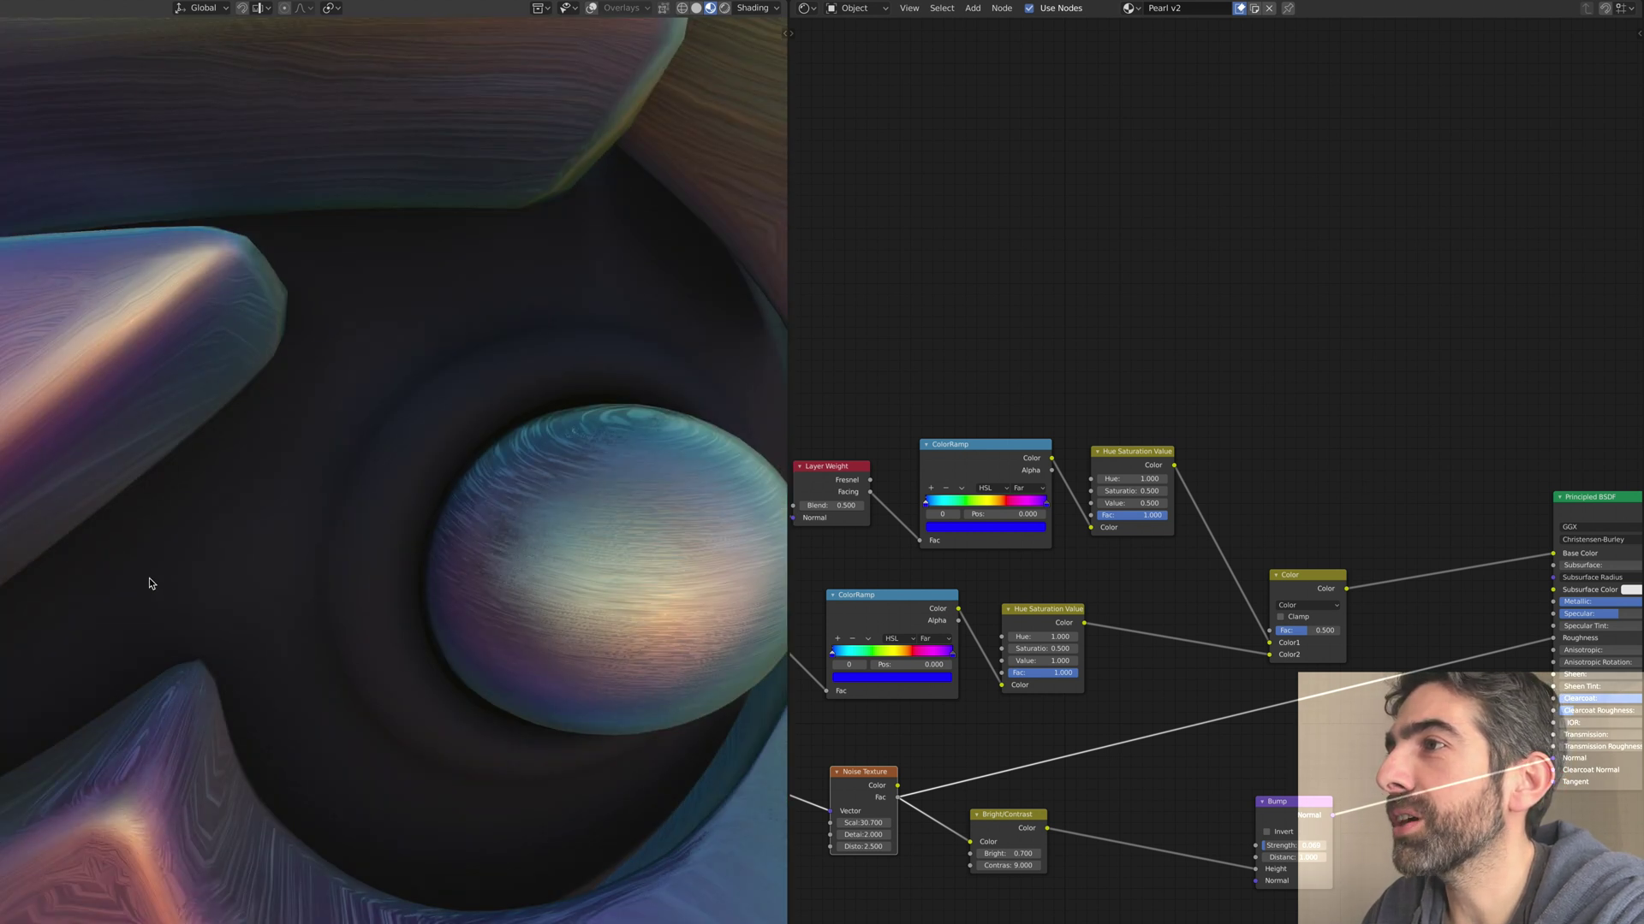
scroll(149, 582, down, 3)
middle_drag(148, 583, 429, 532)
scroll(450, 534, up, 5)
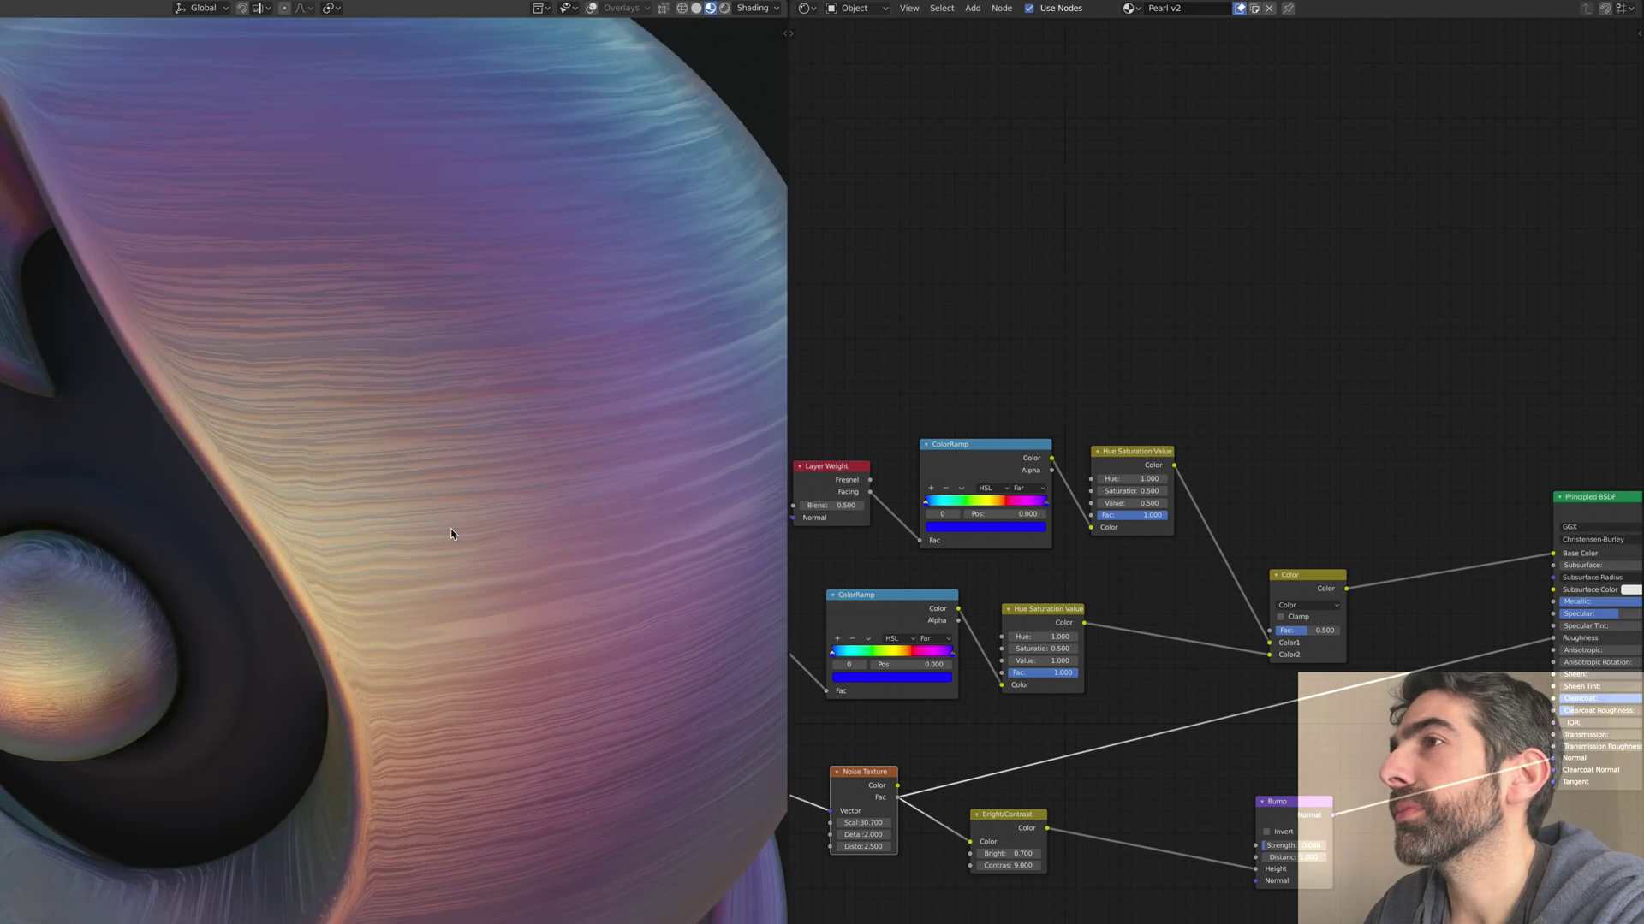
scroll(451, 529, down, 5)
mouse_move(534, 553)
middle_down()
mouse_move(254, 567)
mouse_move(240, 553)
mouse_move(257, 544)
middle_up()
scroll(445, 572, down, 3)
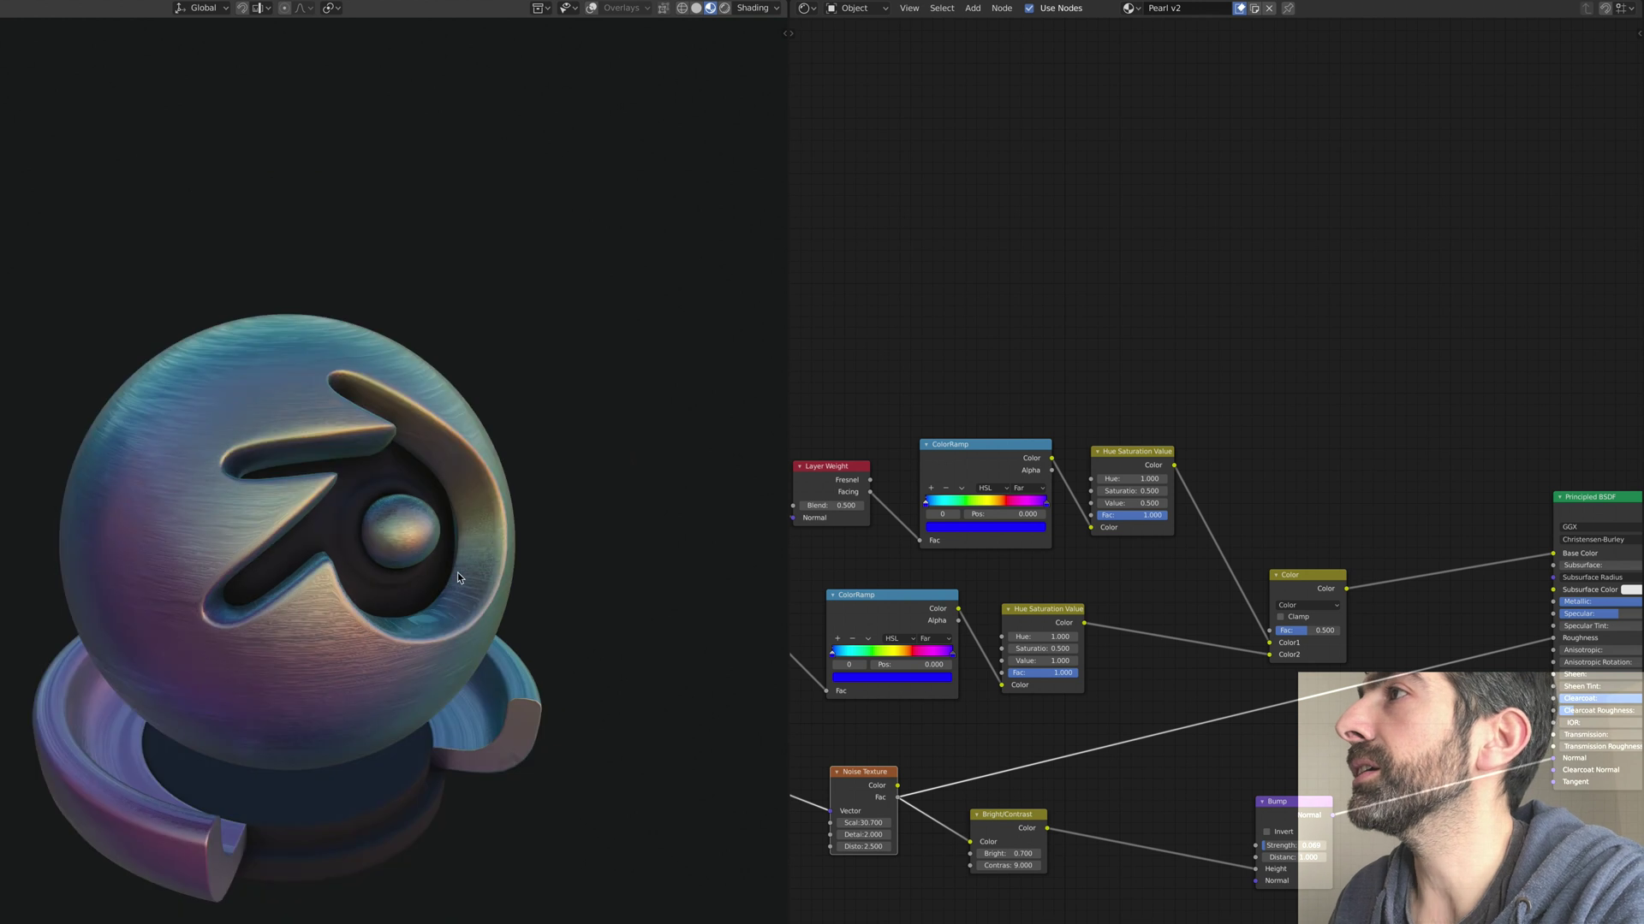
Step: Switch the viewport lighting to the dark sunset HDRI and check the pearl from several angles
click(754, 9)
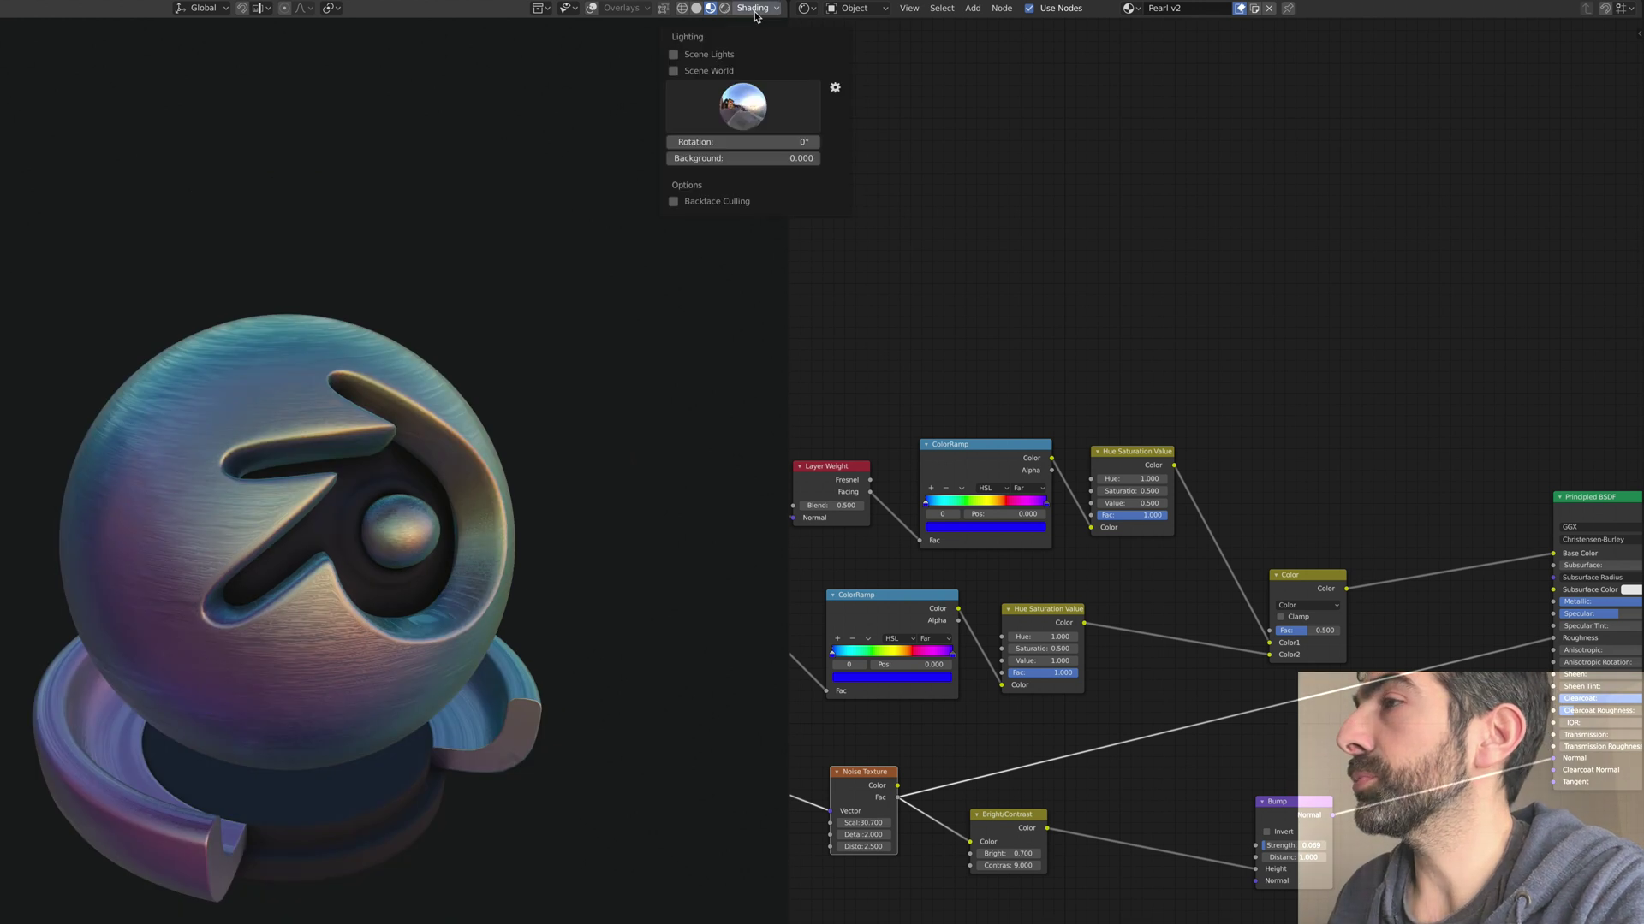
click(738, 115)
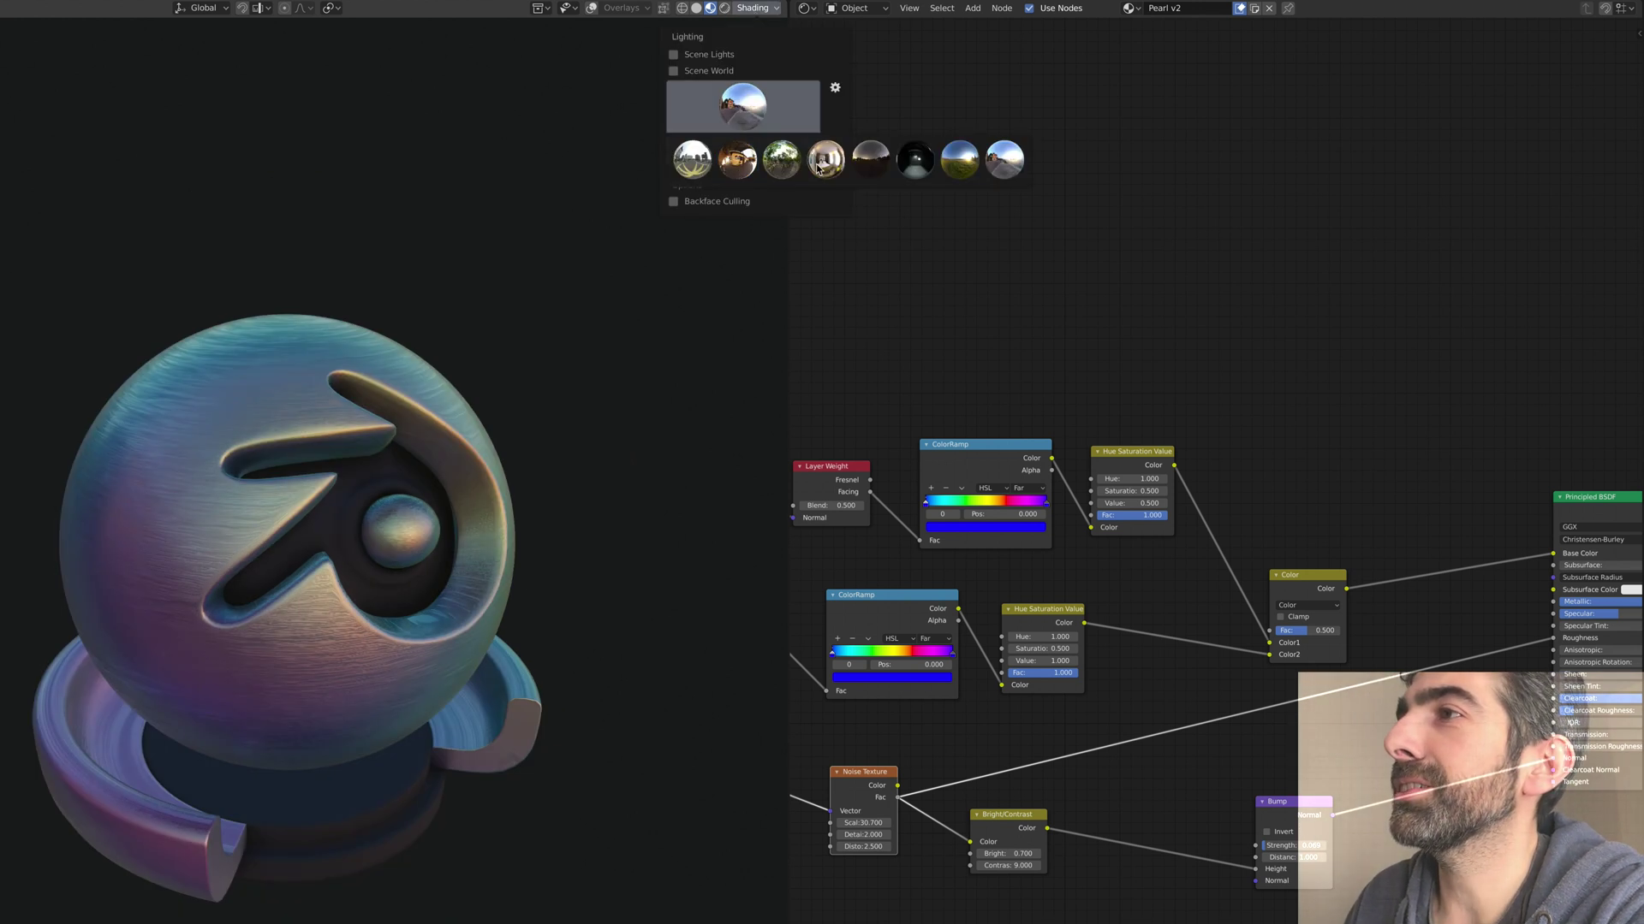
click(870, 161)
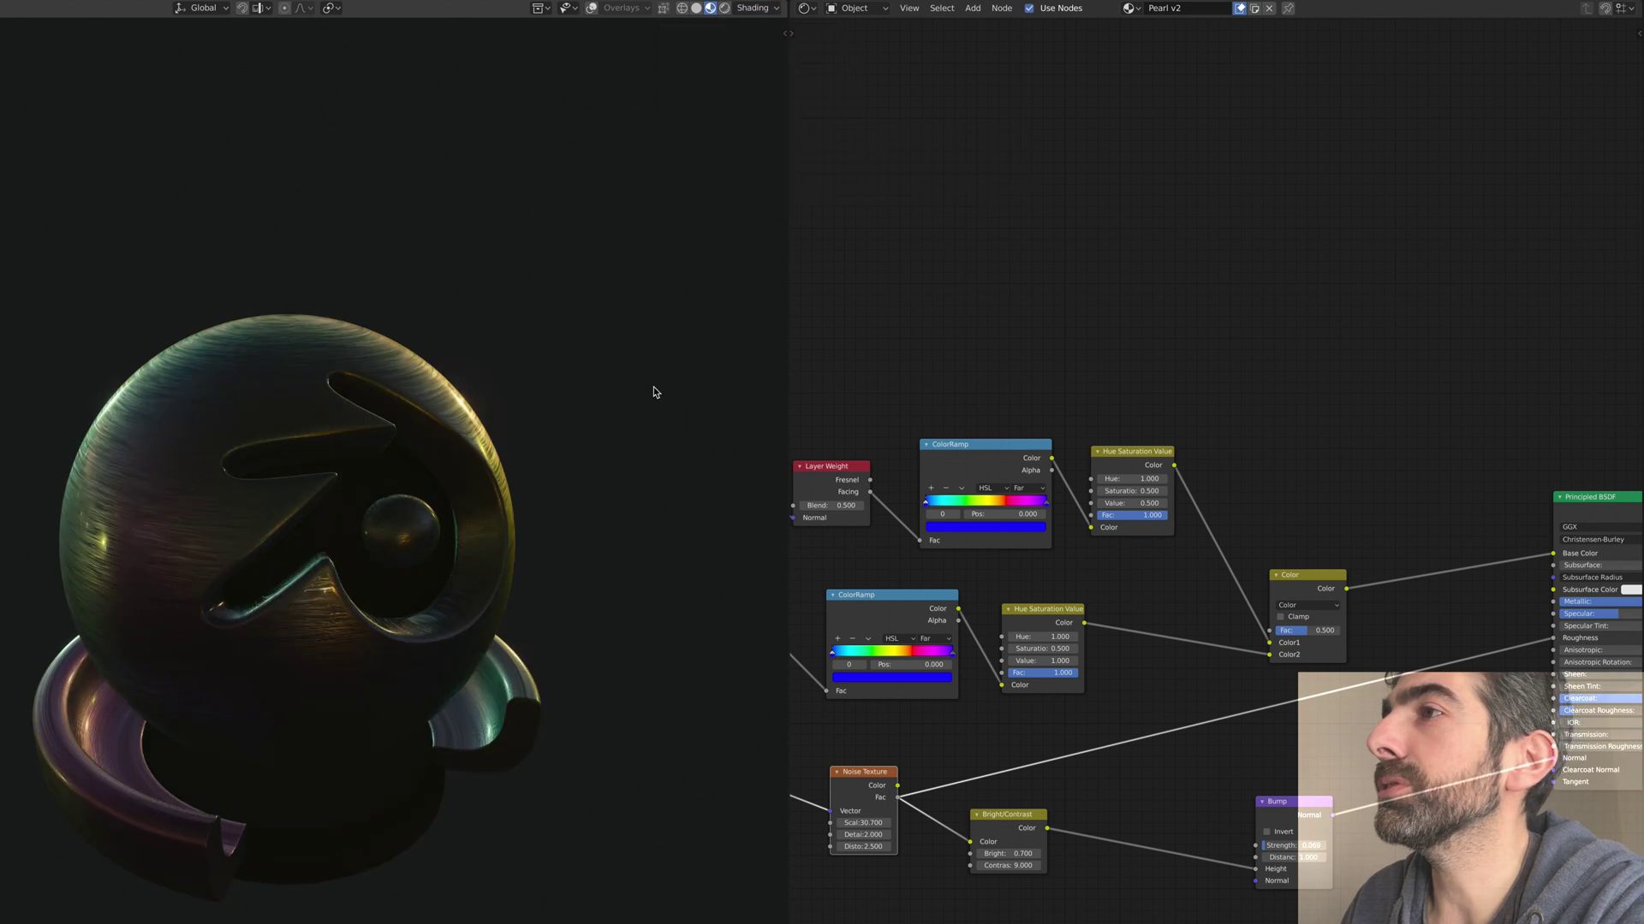
middle_drag(653, 392, 520, 385)
middle_drag(620, 377, 452, 396)
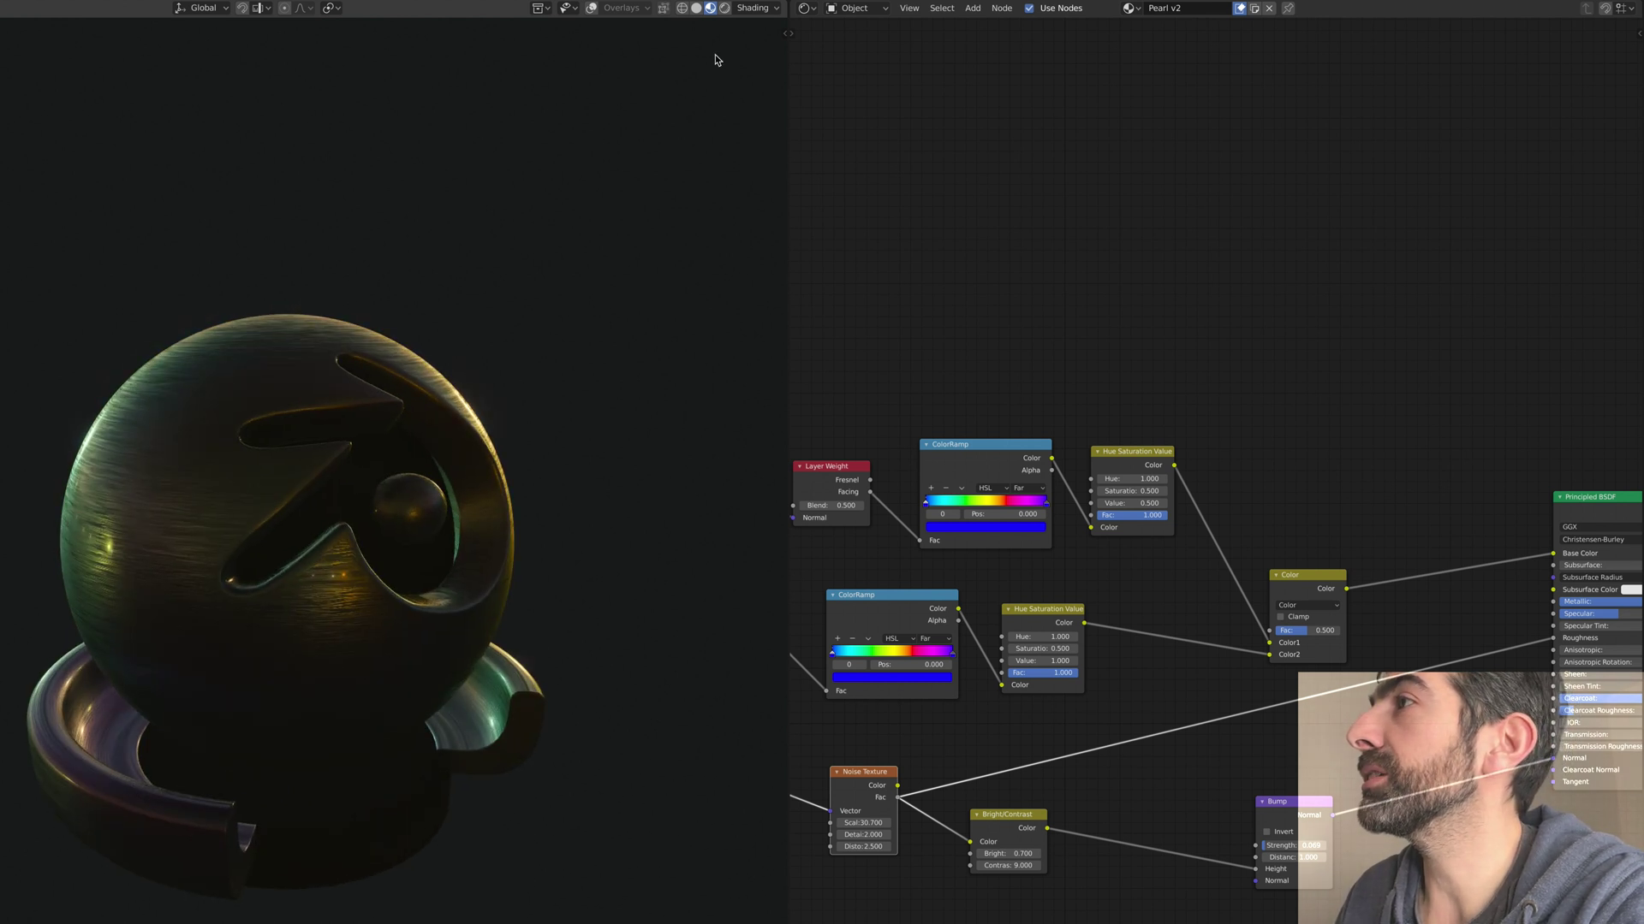
Step: Light the ball with the bright interior HDRI and check the pearl from another angle
click(757, 8)
click(739, 119)
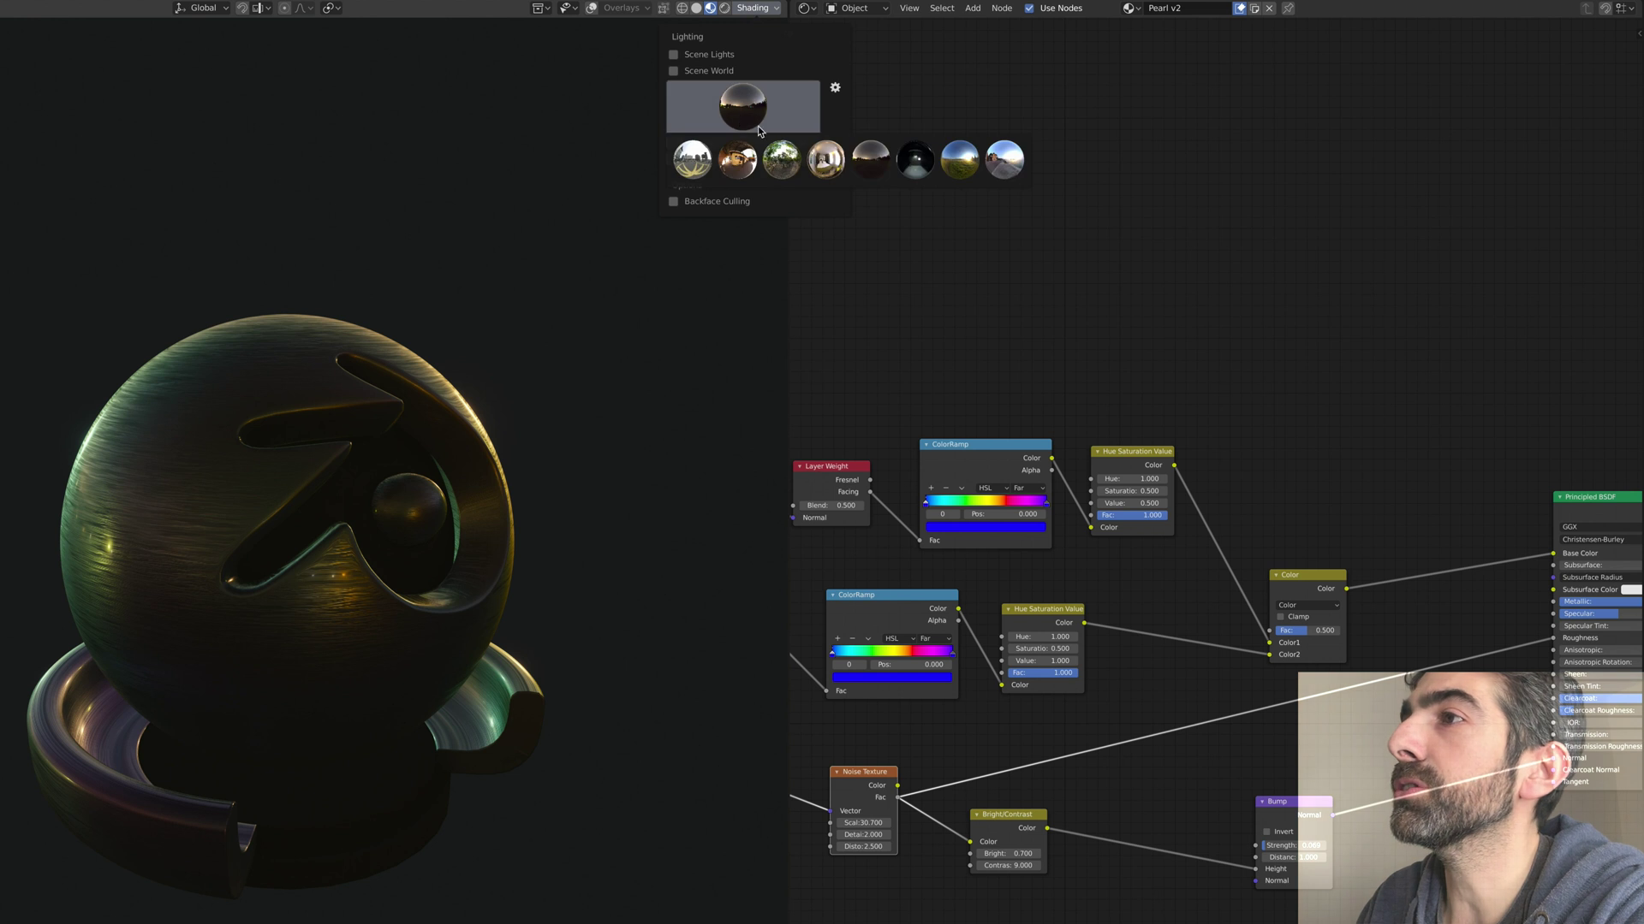
click(824, 161)
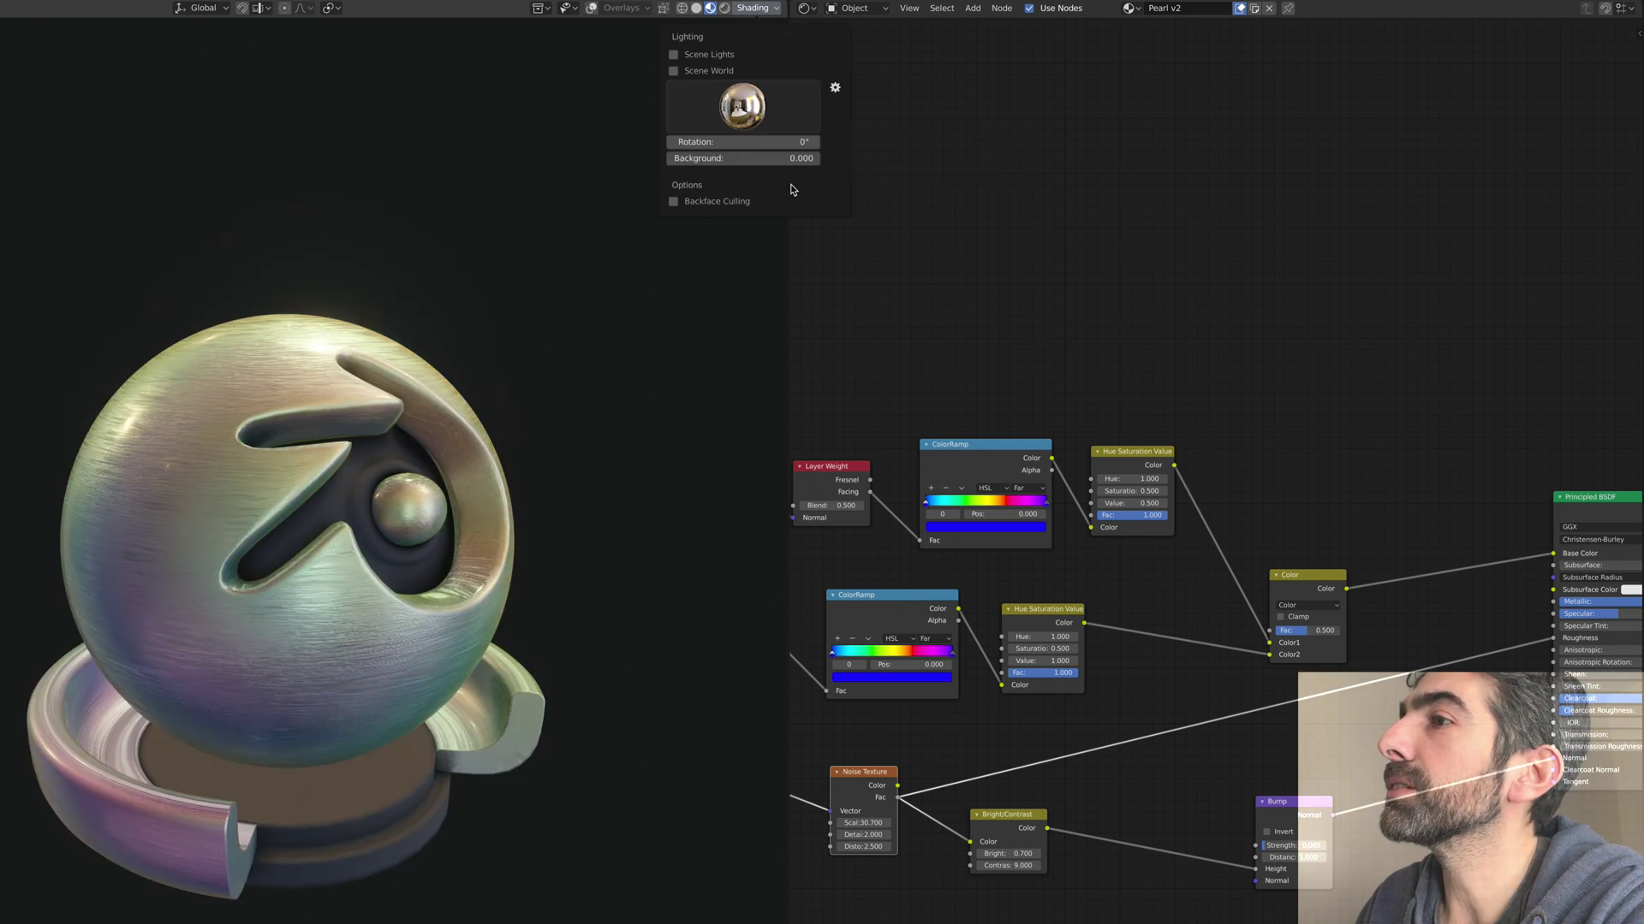
mouse_move(645, 340)
middle_down()
mouse_move(522, 341)
mouse_move(634, 334)
middle_up()
Step: Light the ball with the dark night HDRI and view the pearl from different angles and farther away
click(755, 9)
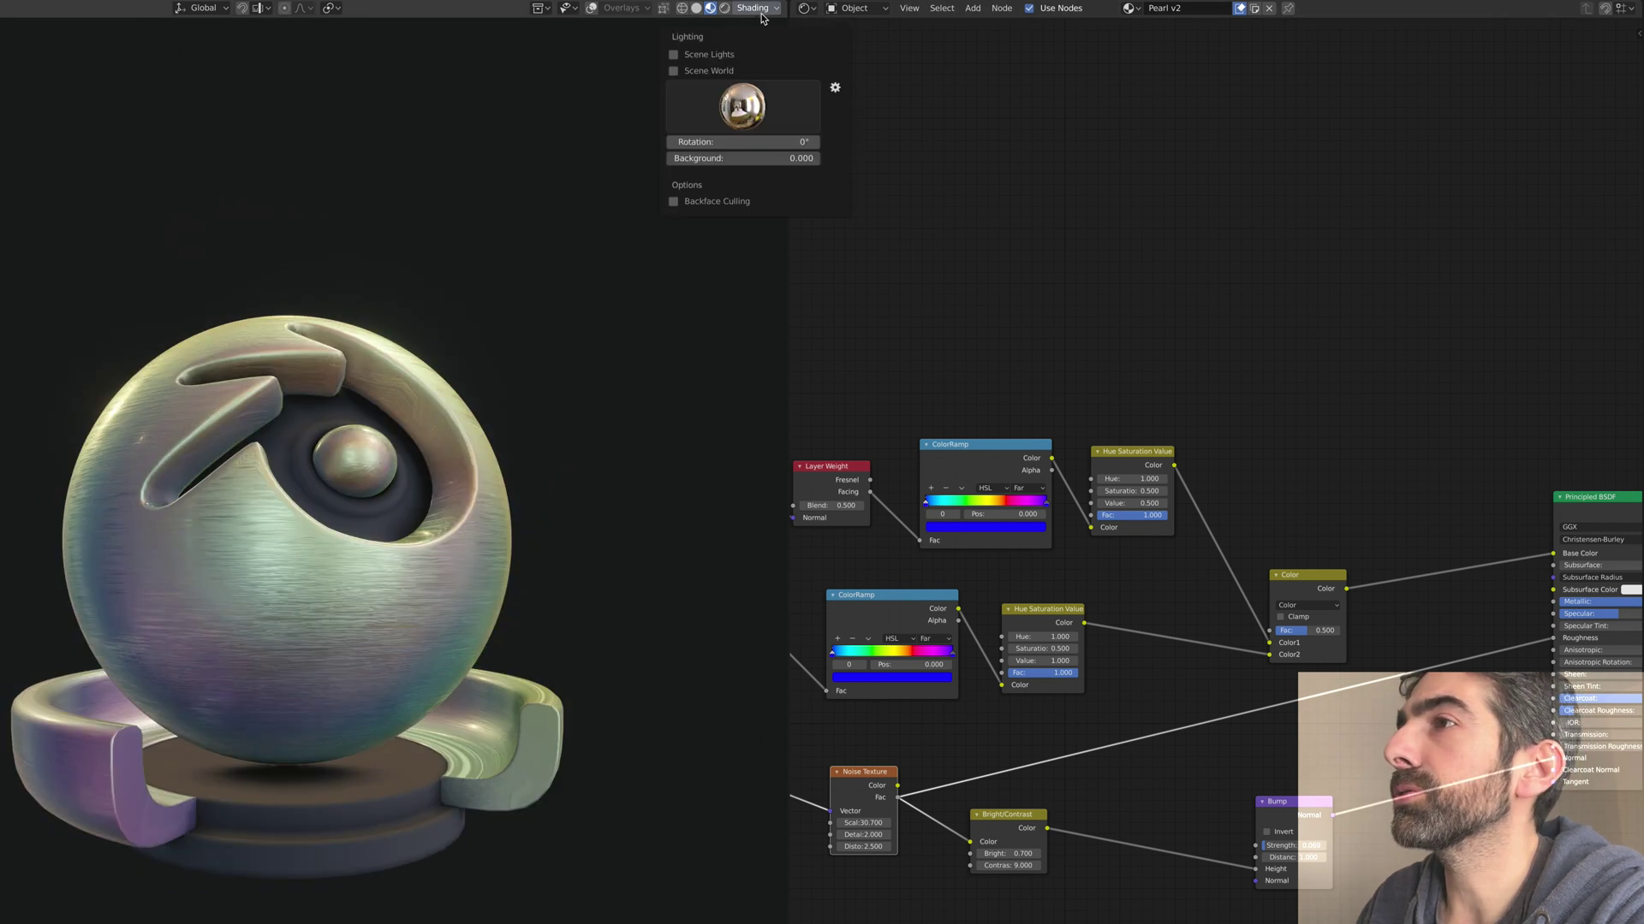
click(742, 106)
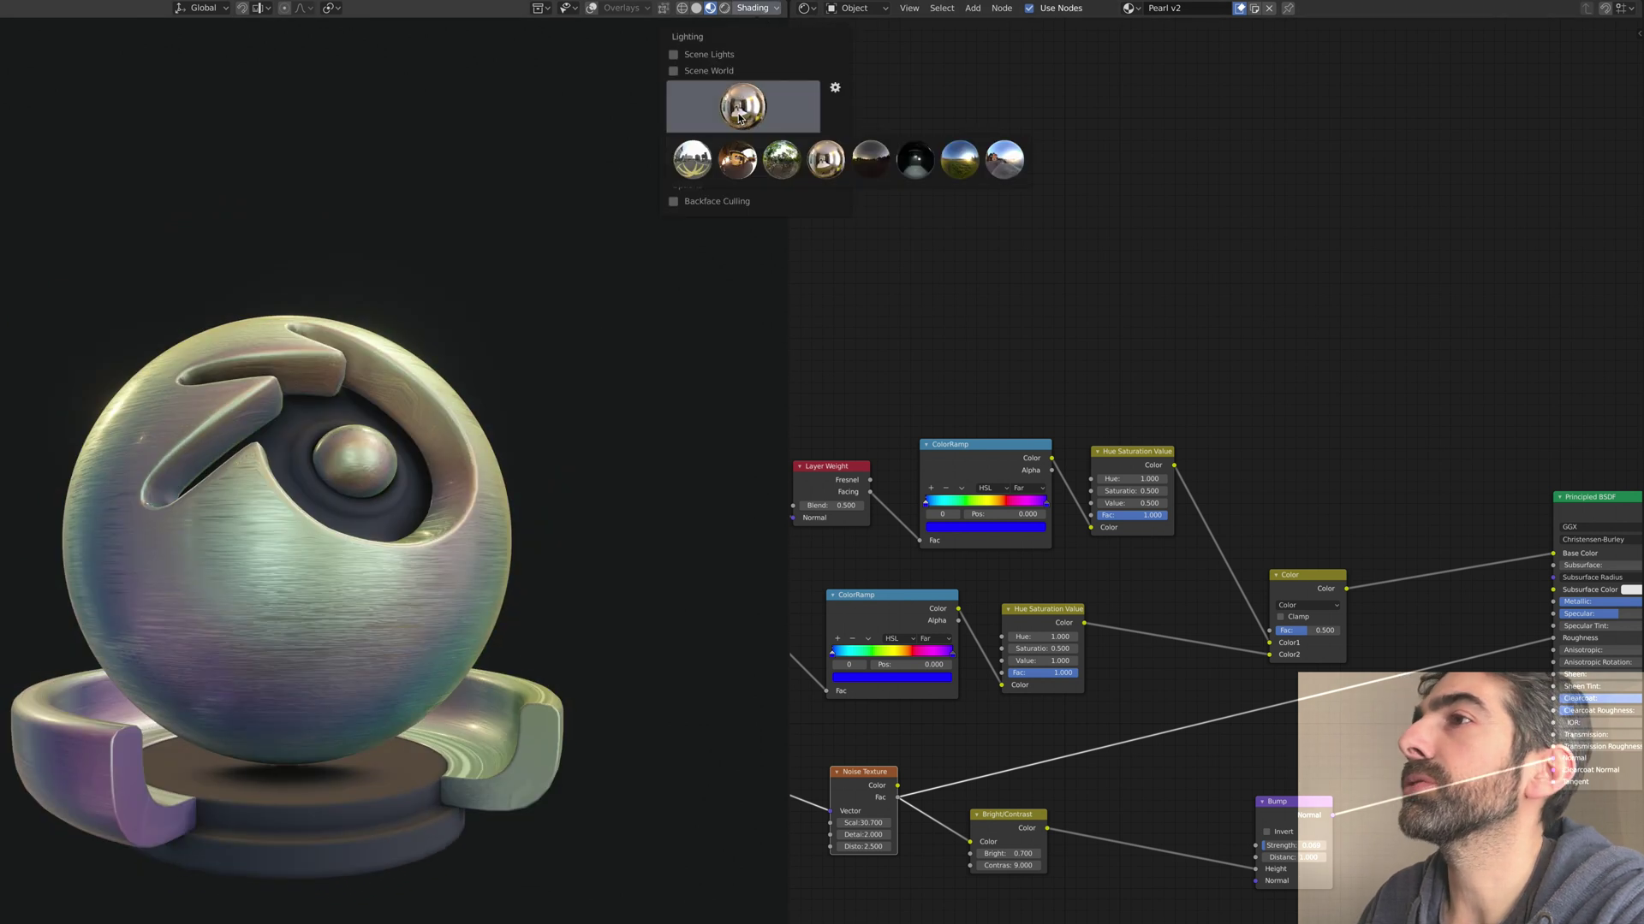
click(918, 160)
middle_drag(521, 264, 264, 277)
scroll(315, 301, down, 8)
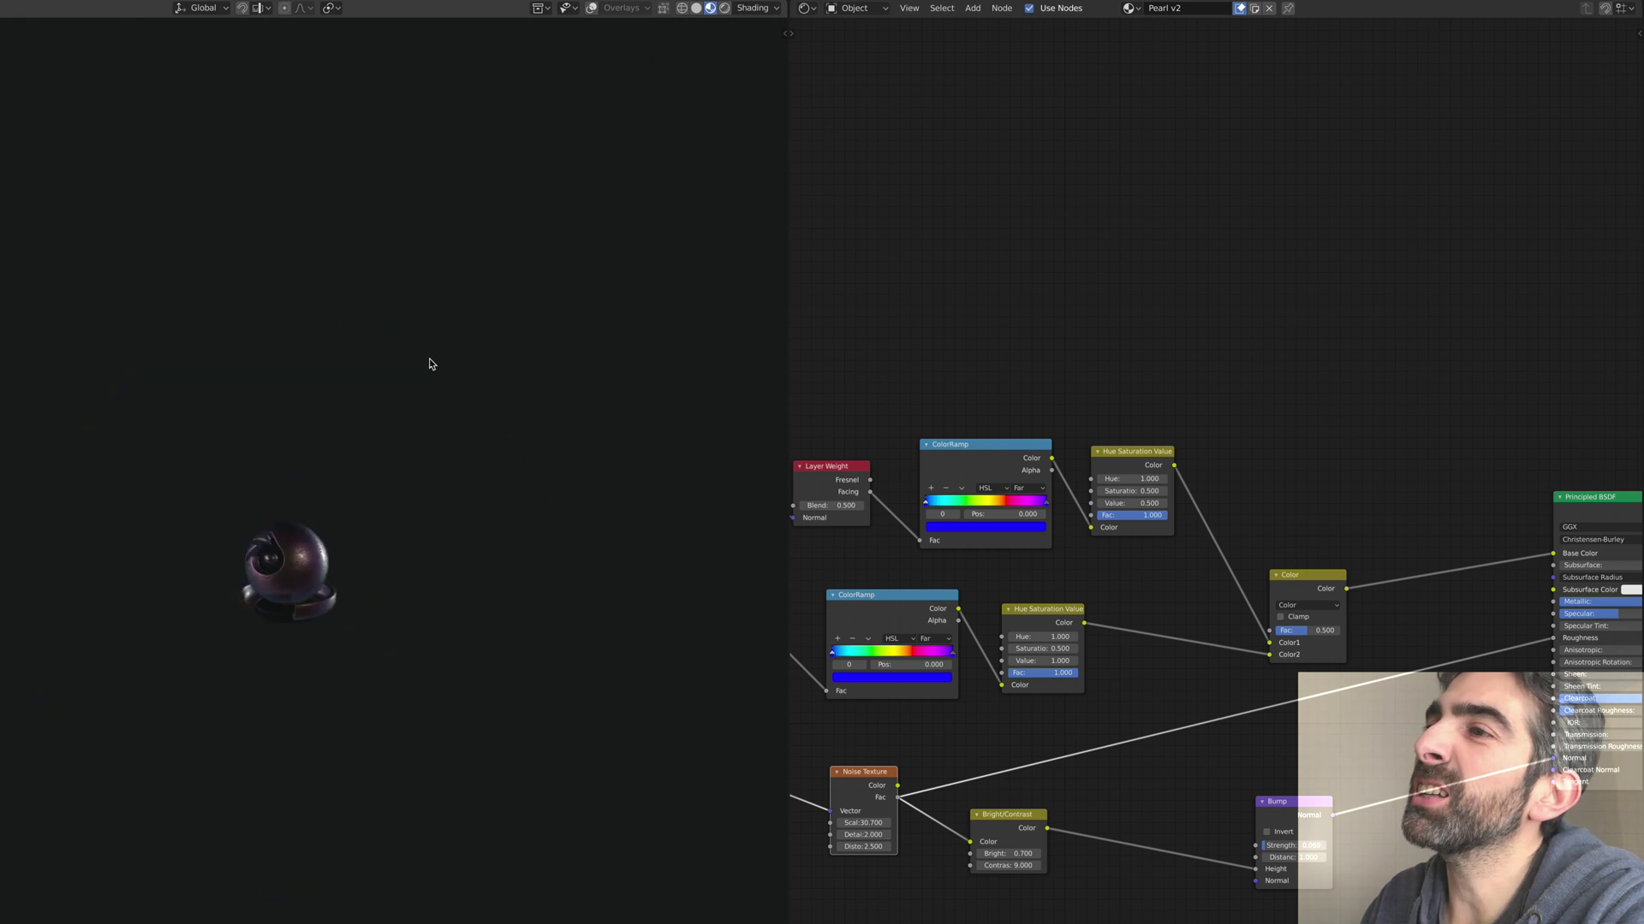
middle_drag(430, 364, 473, 408)
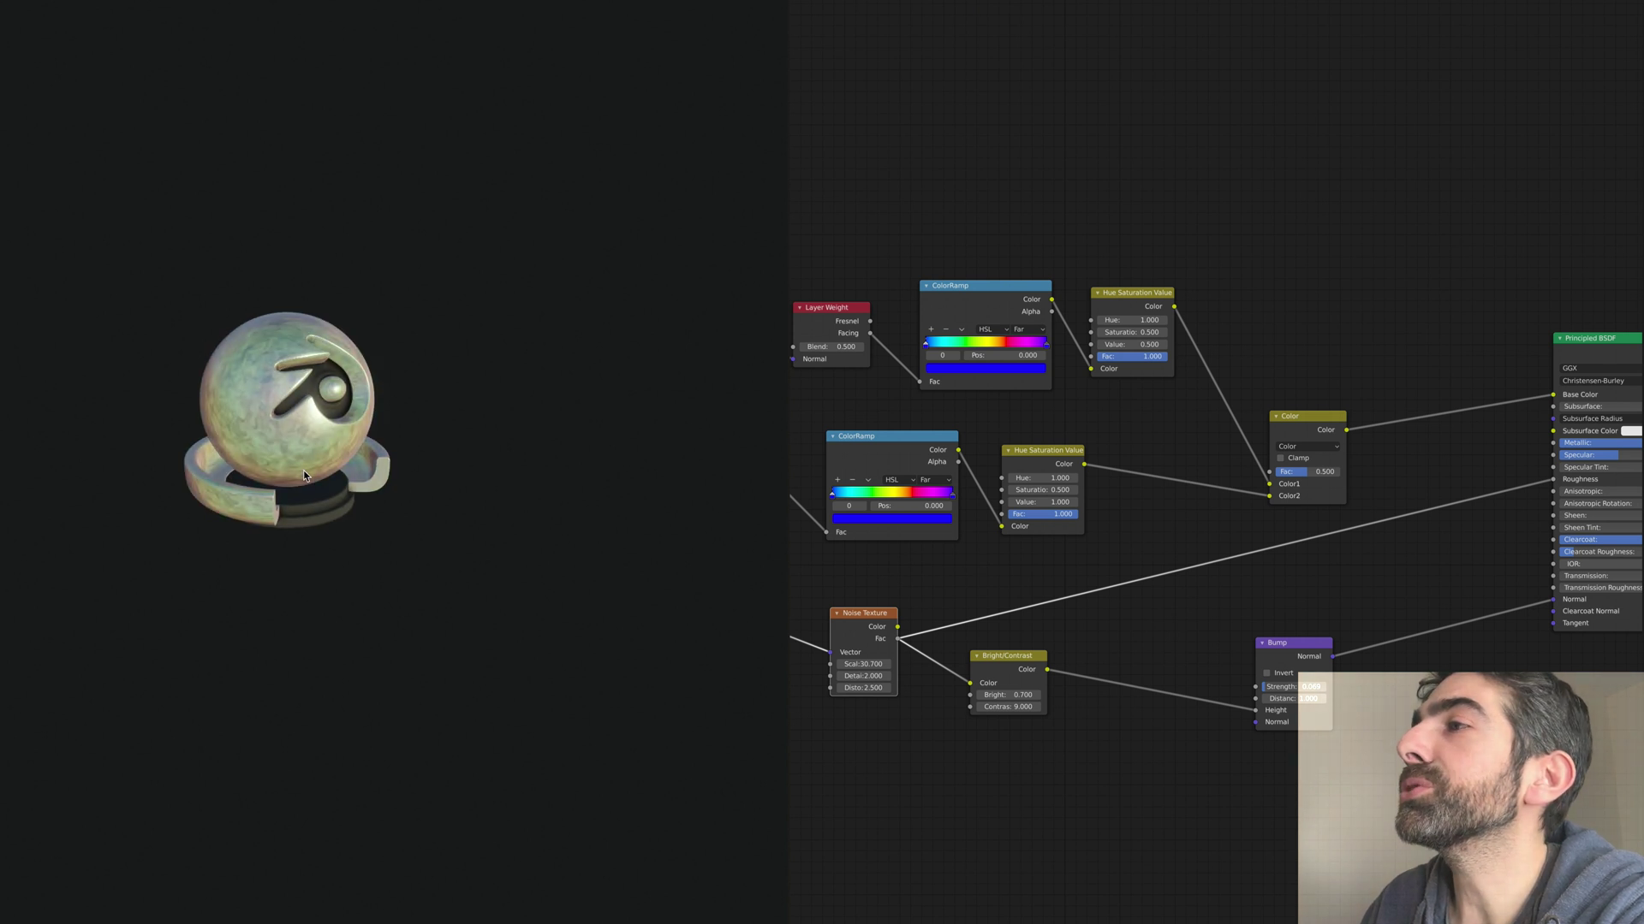
Step: Examine the marbled pearl variant on the ball from closer up
scroll(304, 465, up, 4)
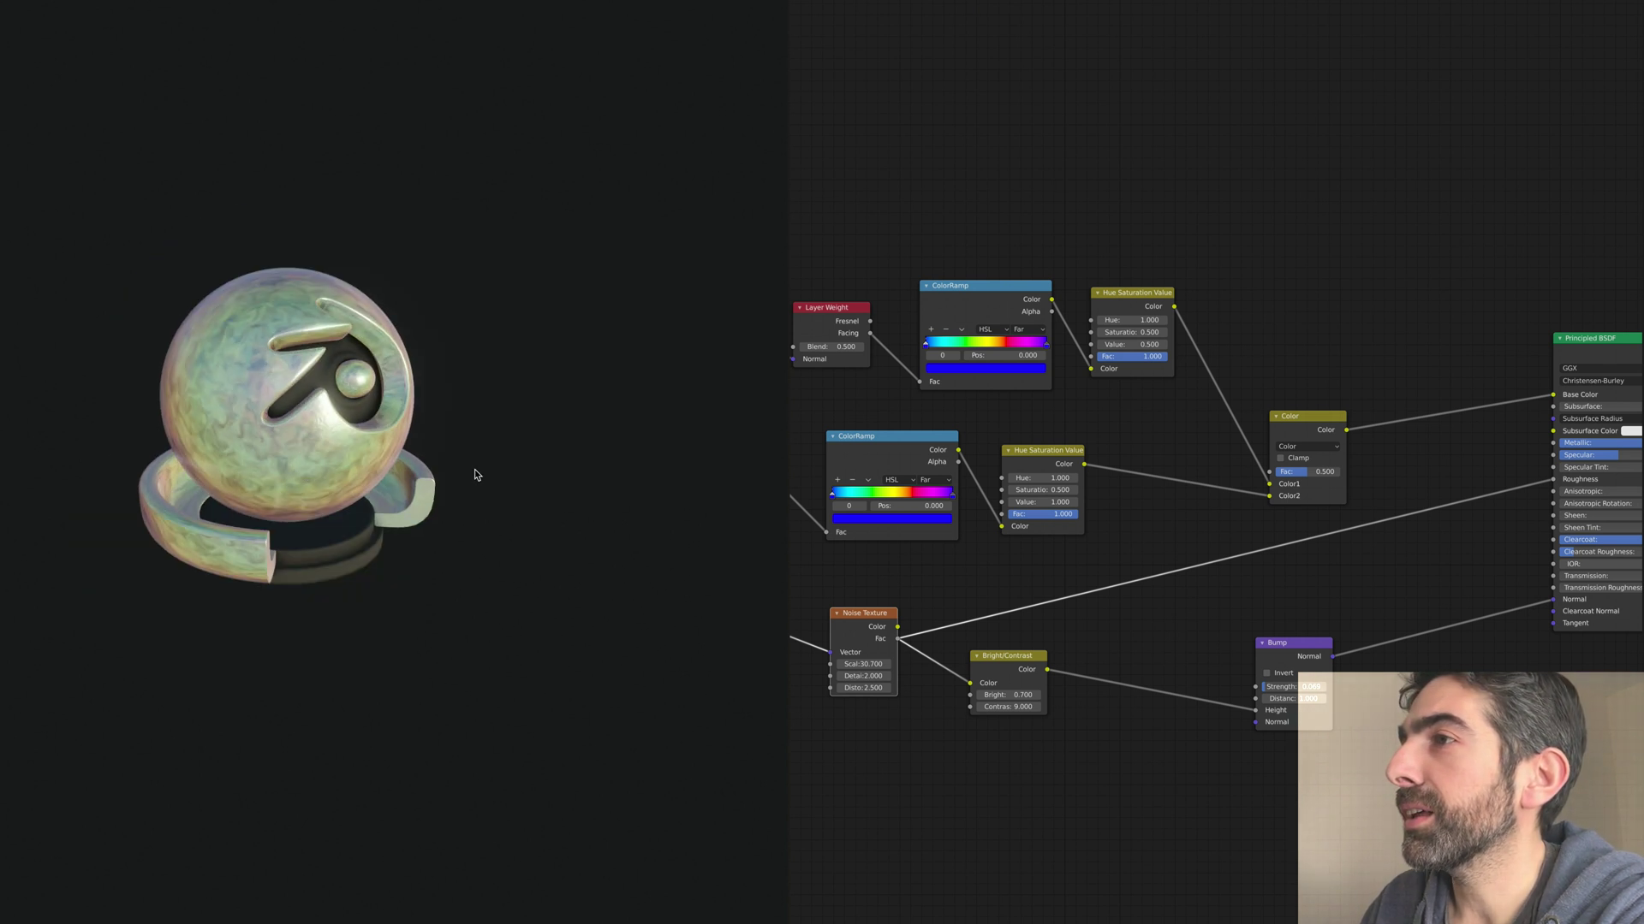
mouse_move(476, 474)
middle_down()
mouse_move(446, 477)
mouse_move(481, 472)
middle_up()
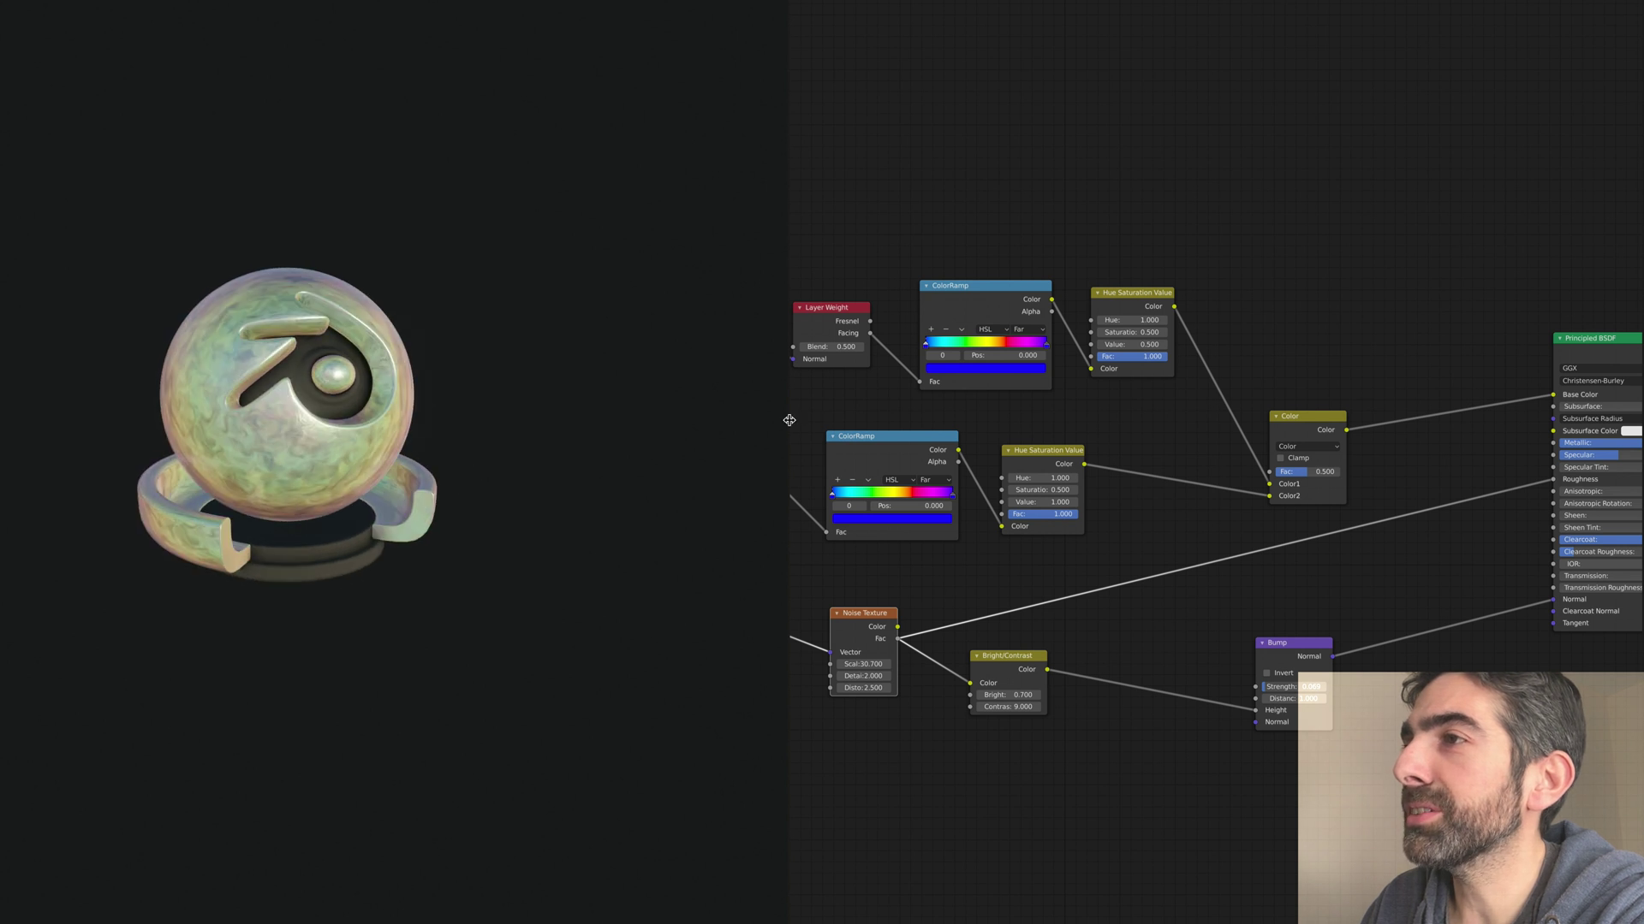
Step: Widen the node editor and inspect the marbled pearl ball from closer up
drag(788, 412, 700, 415)
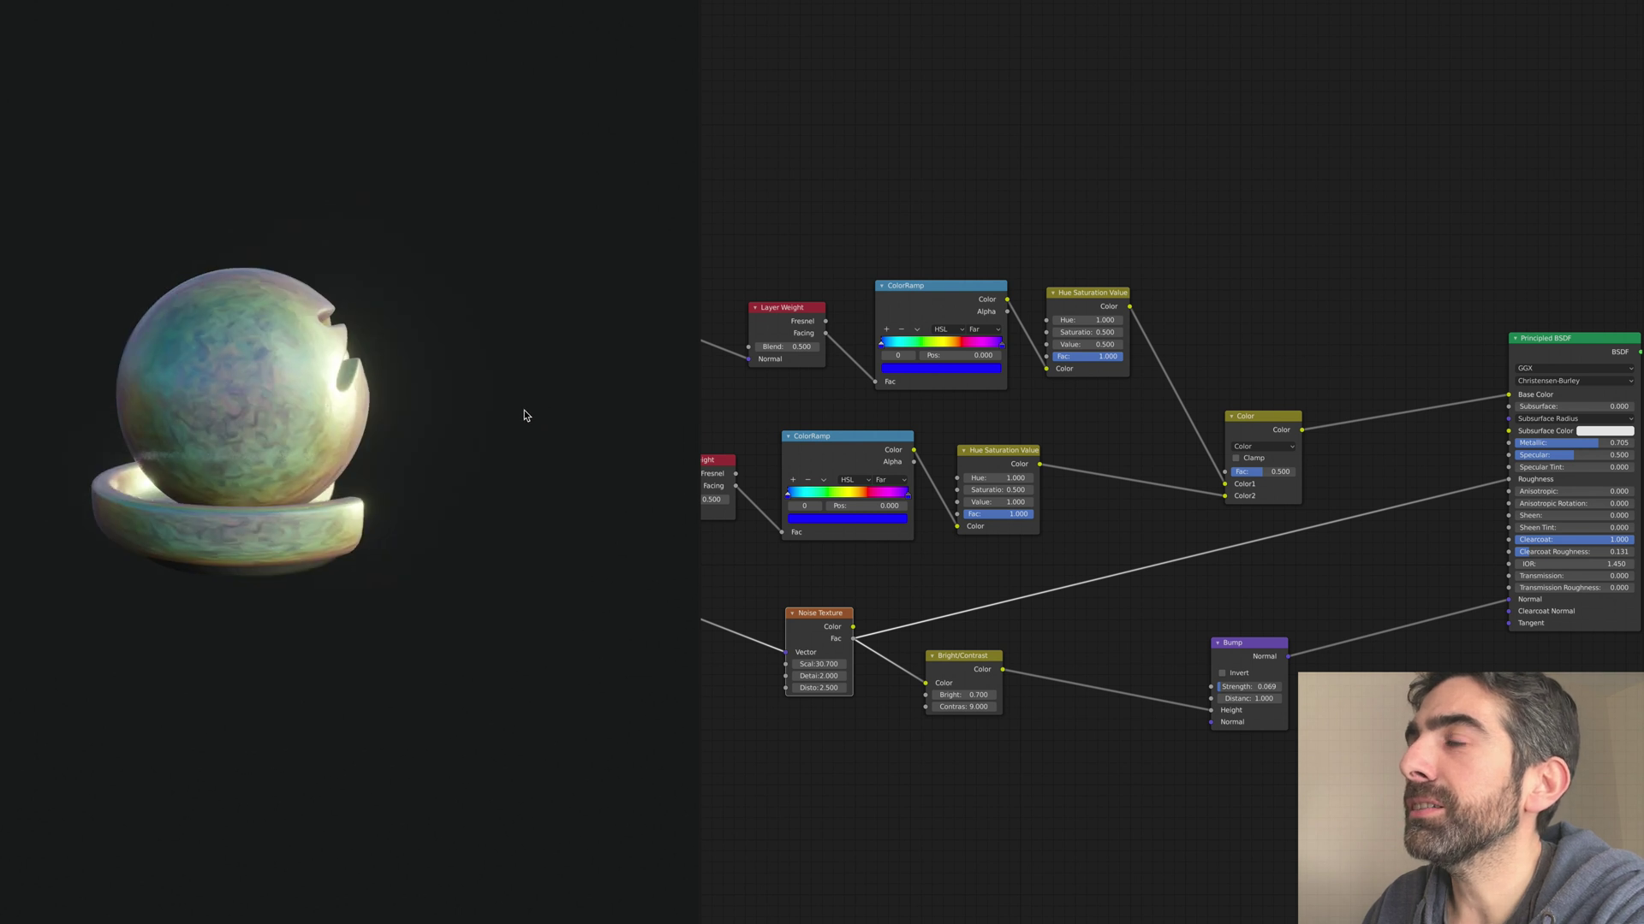
scroll(339, 430, up, 2)
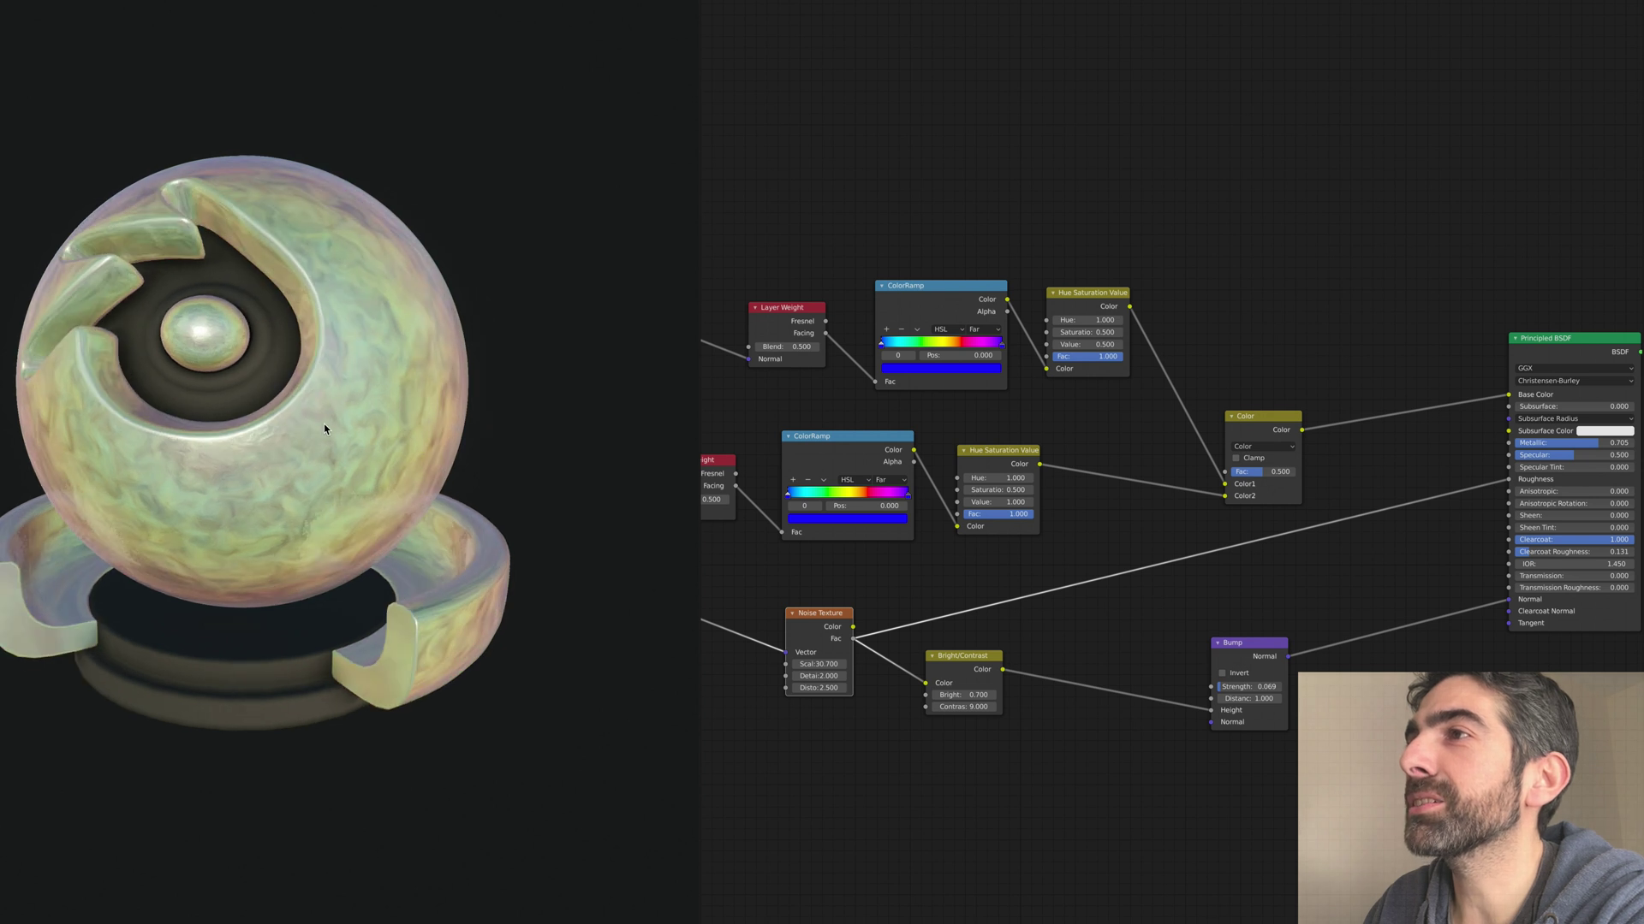
scroll(291, 415, up, 3)
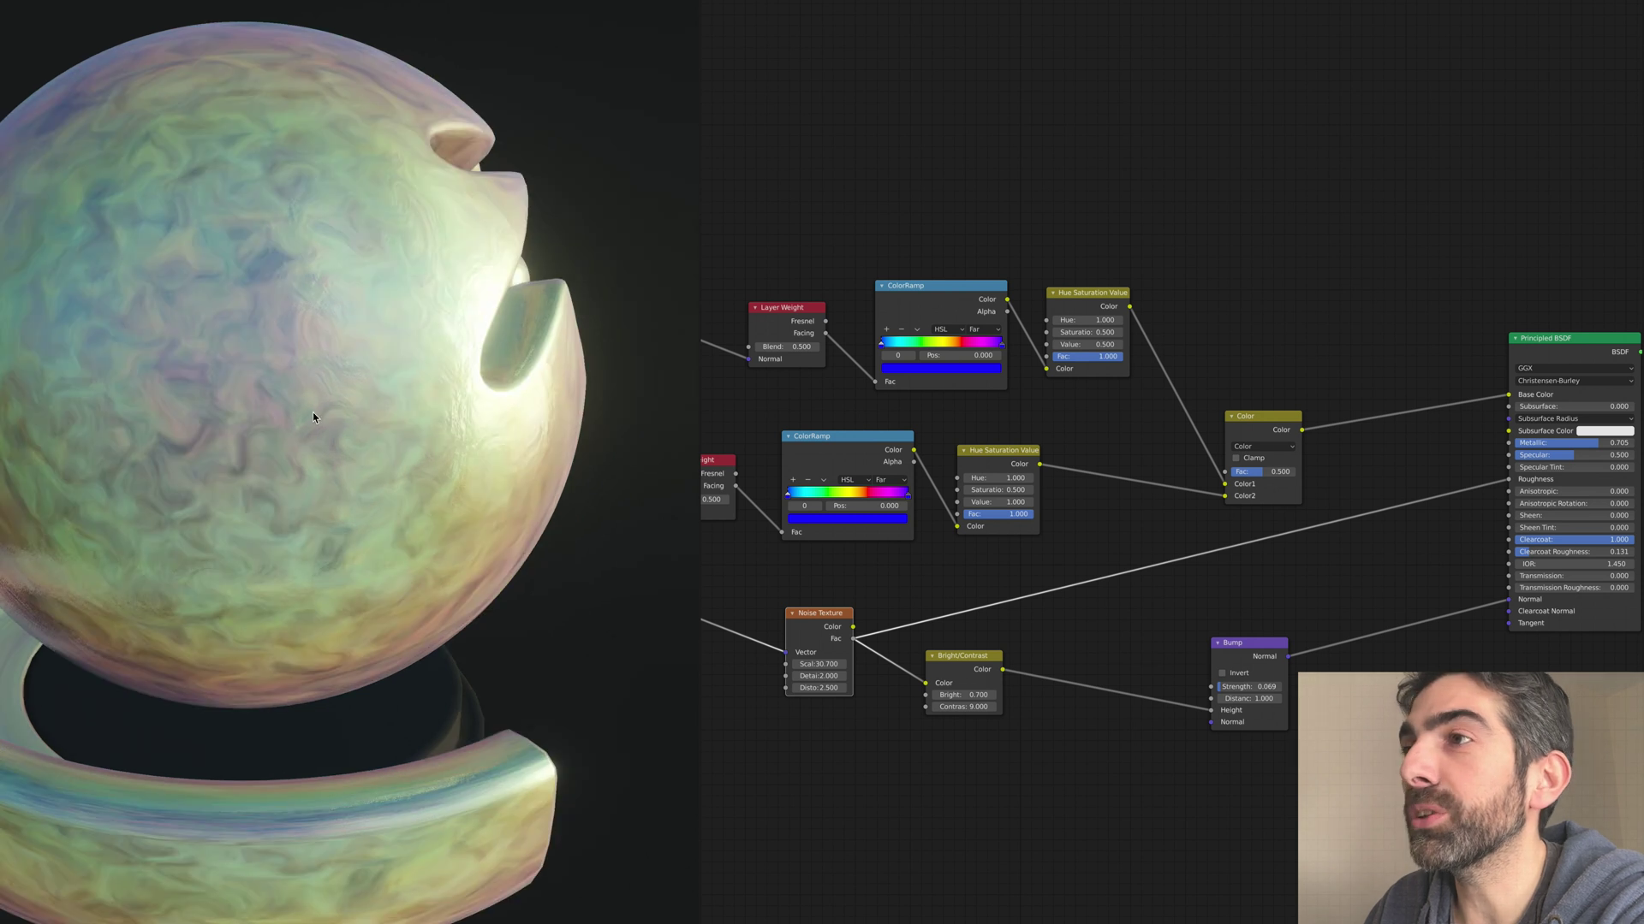
scroll(353, 441, down, 3)
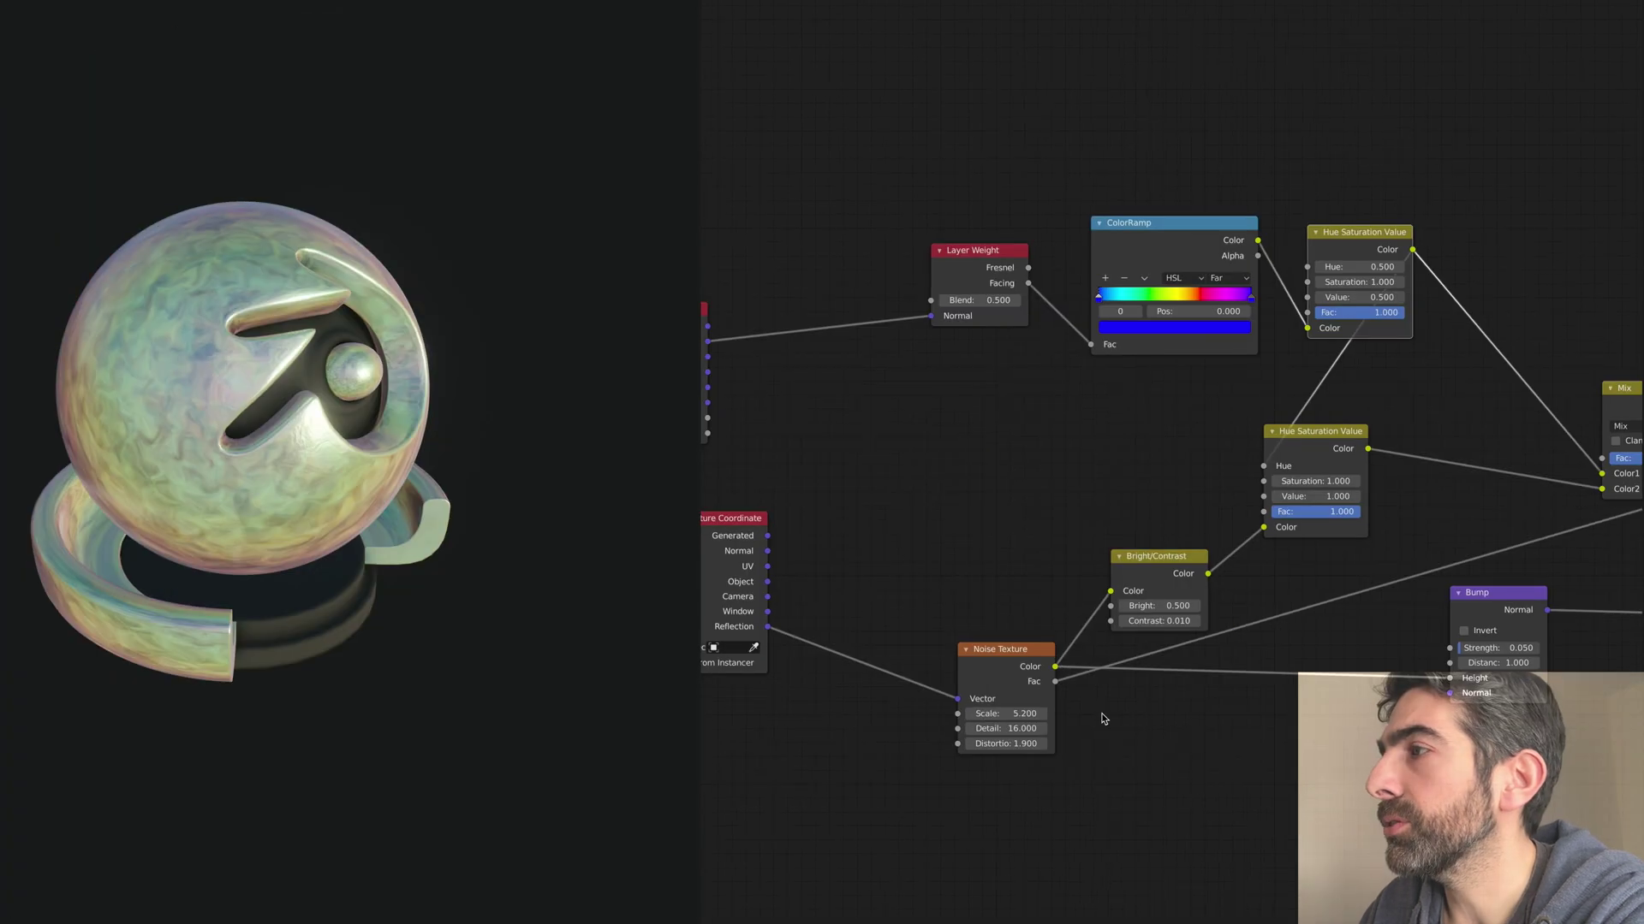
Step: Try a Distortion of 1.3 on the Noise Texture, undo it, and try a different Scale
drag(1044, 743, 1019, 743)
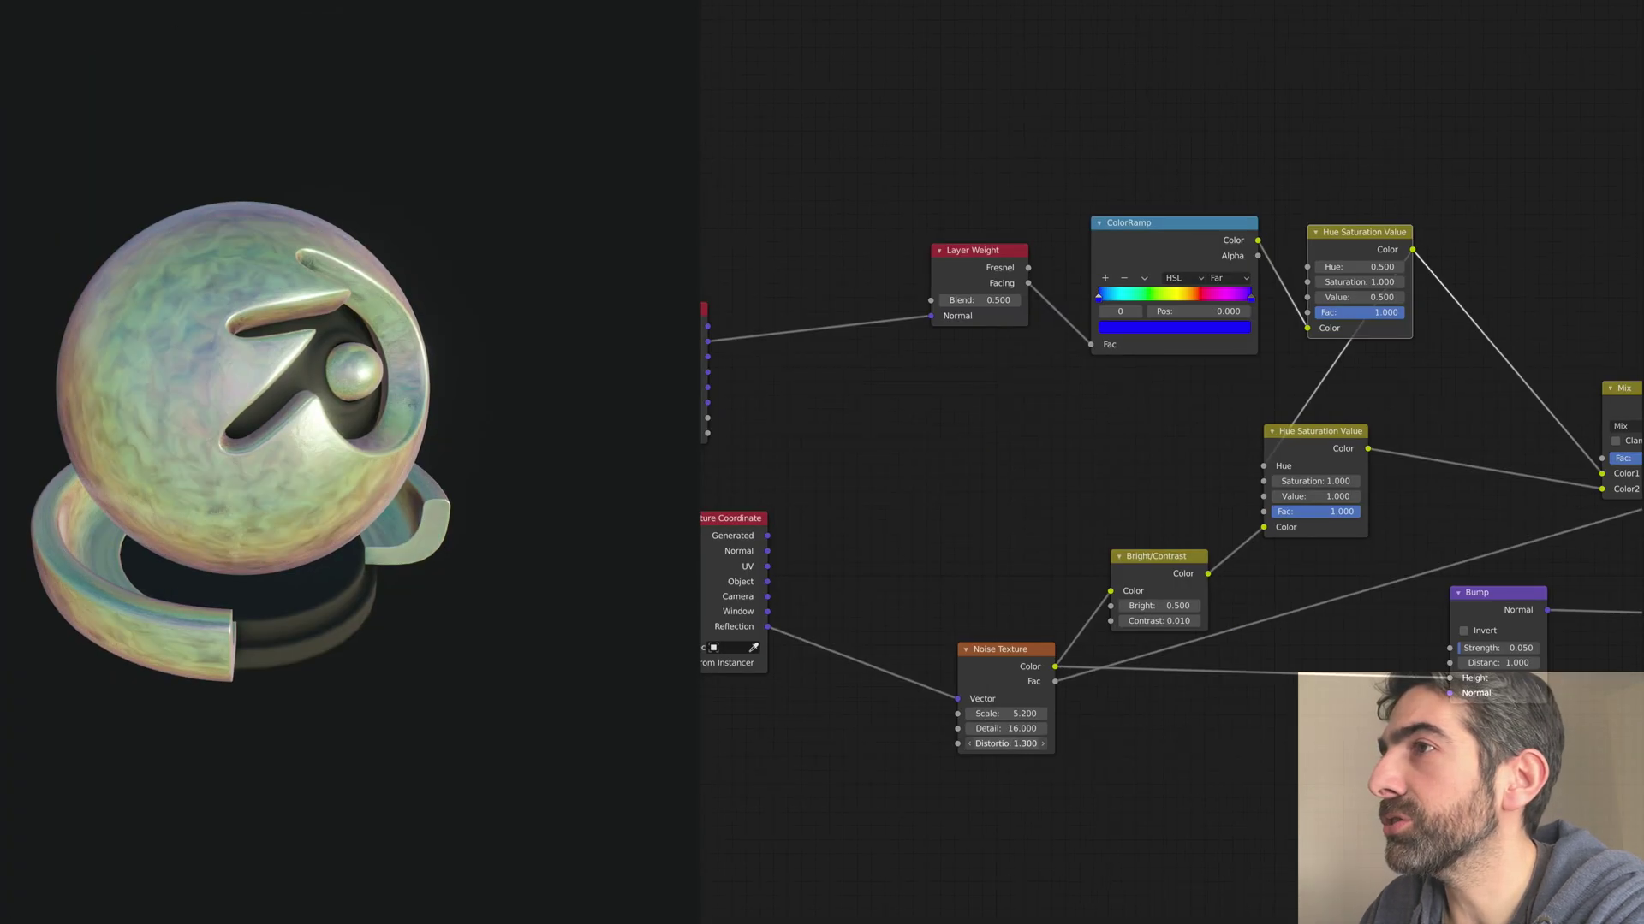
key(ctrl+z)
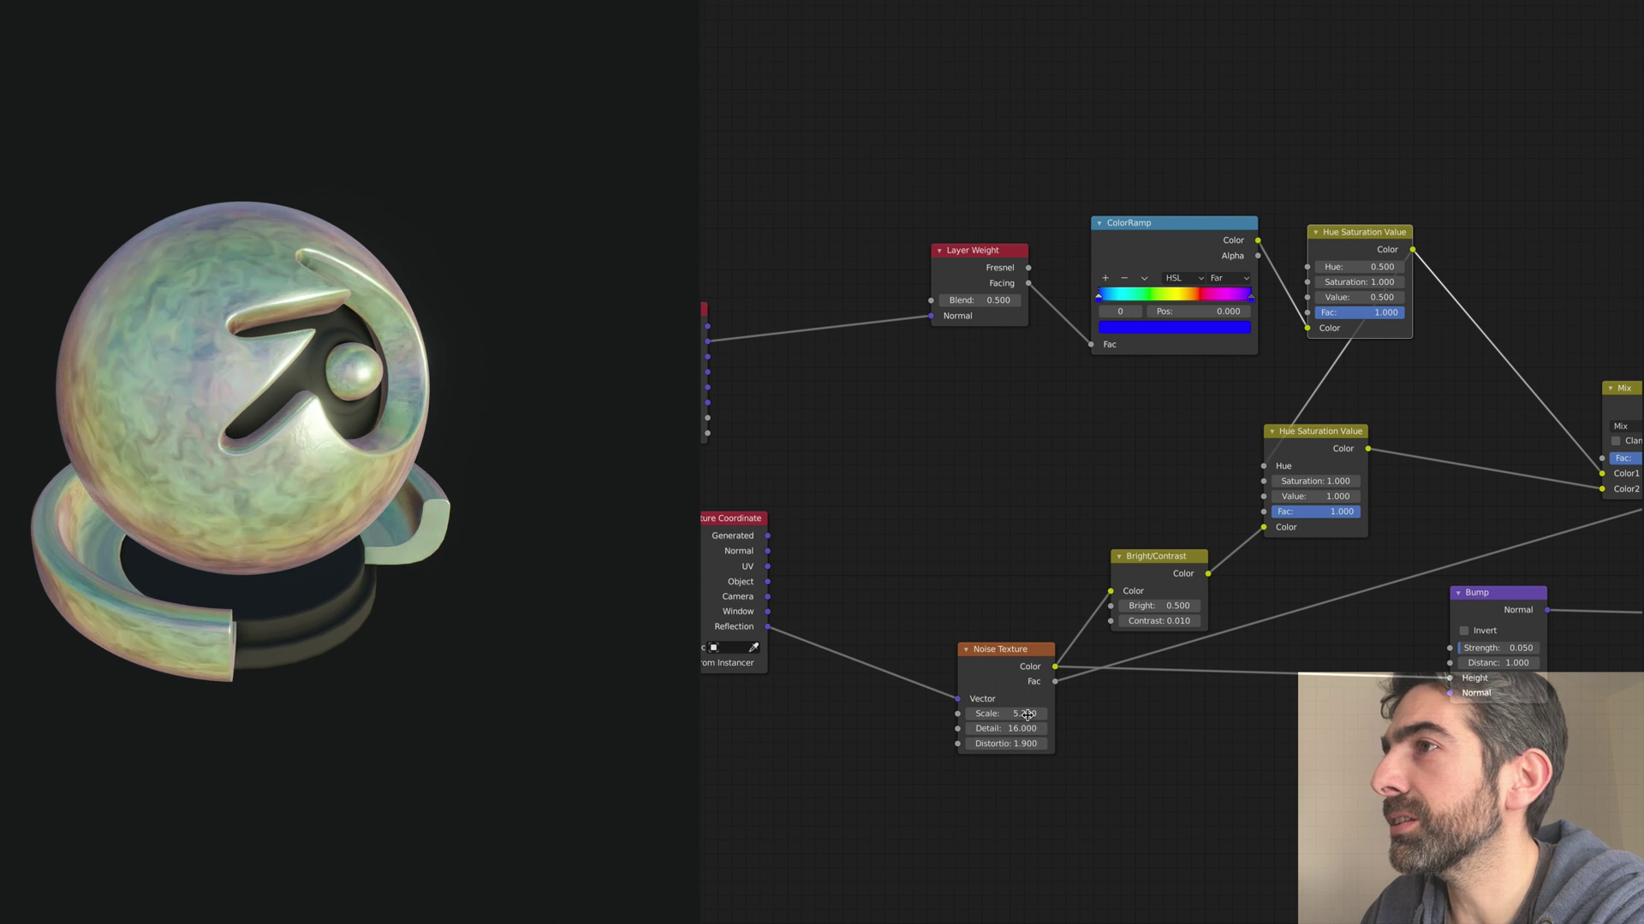
drag(1022, 716, 984, 715)
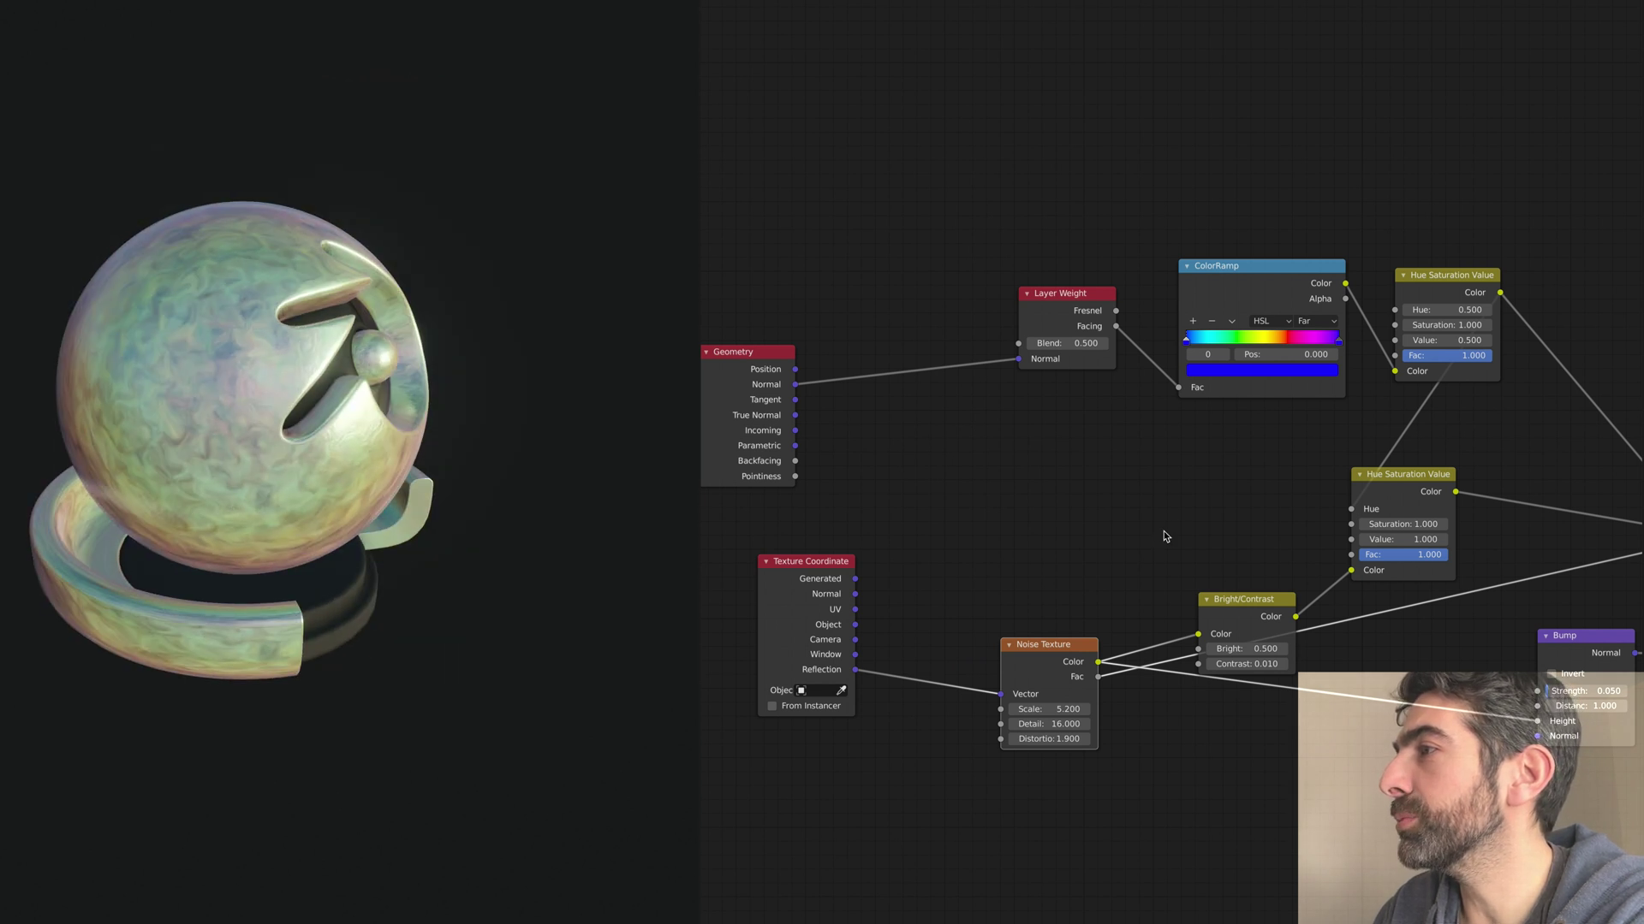
Step: Move the first Hue Saturation Value node below the ColorRamp and the second one nearer to the Mix node
middle_drag(1175, 526, 871, 540)
drag(1124, 497, 1227, 474)
middle_drag(1425, 599, 1211, 603)
drag(1525, 349, 1409, 420)
middle_drag(1072, 334, 1397, 387)
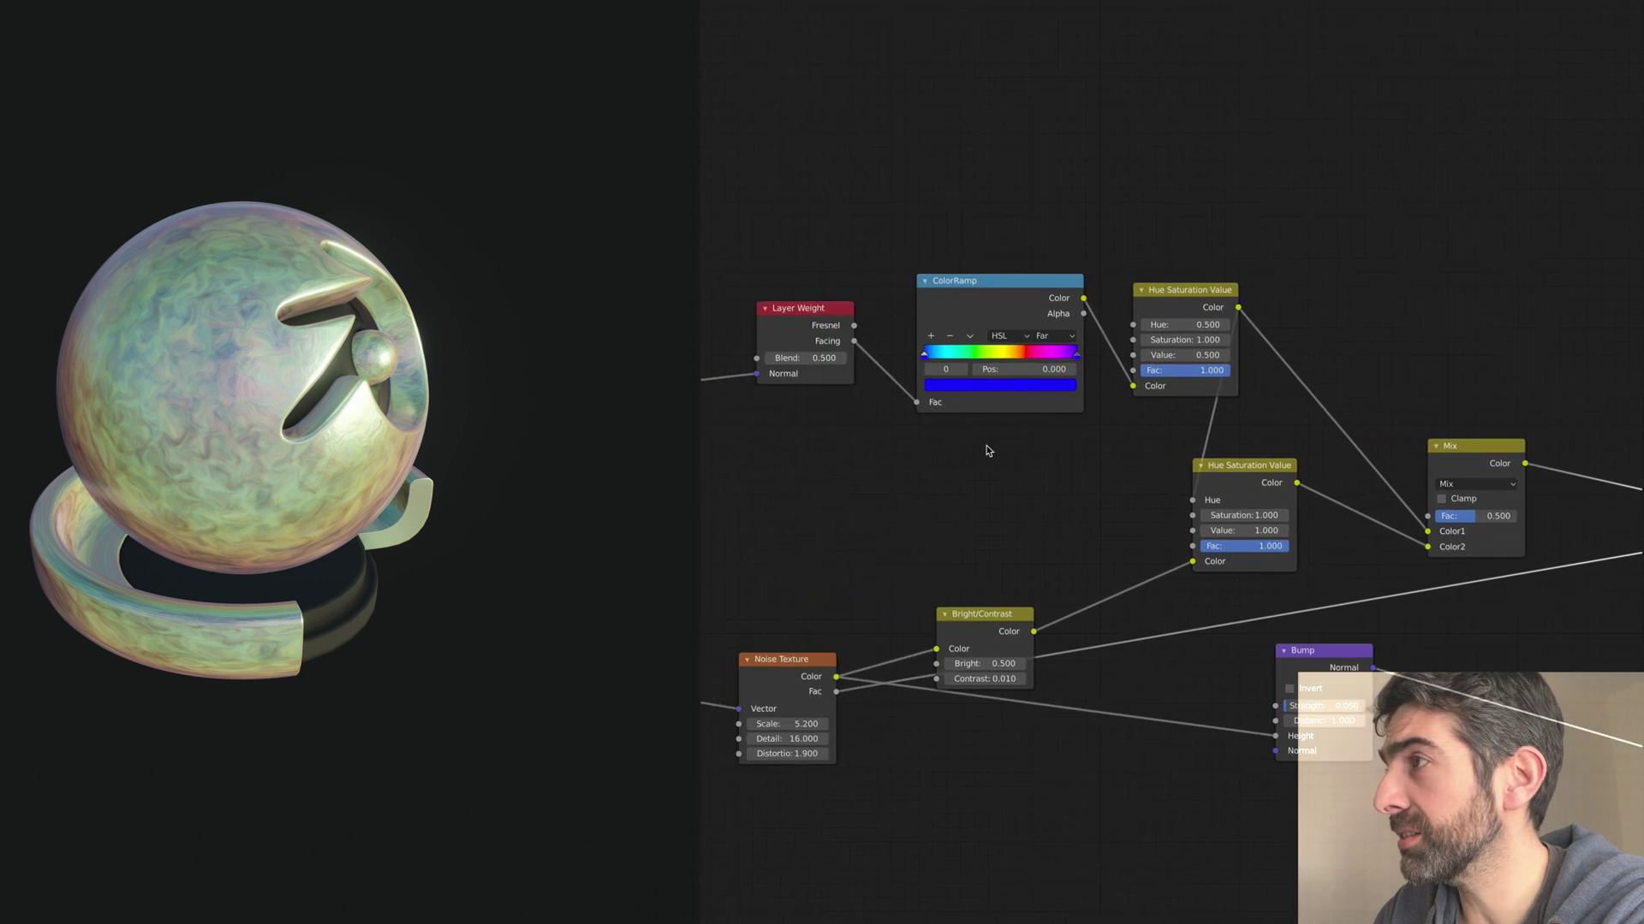
middle_drag(989, 451, 1020, 466)
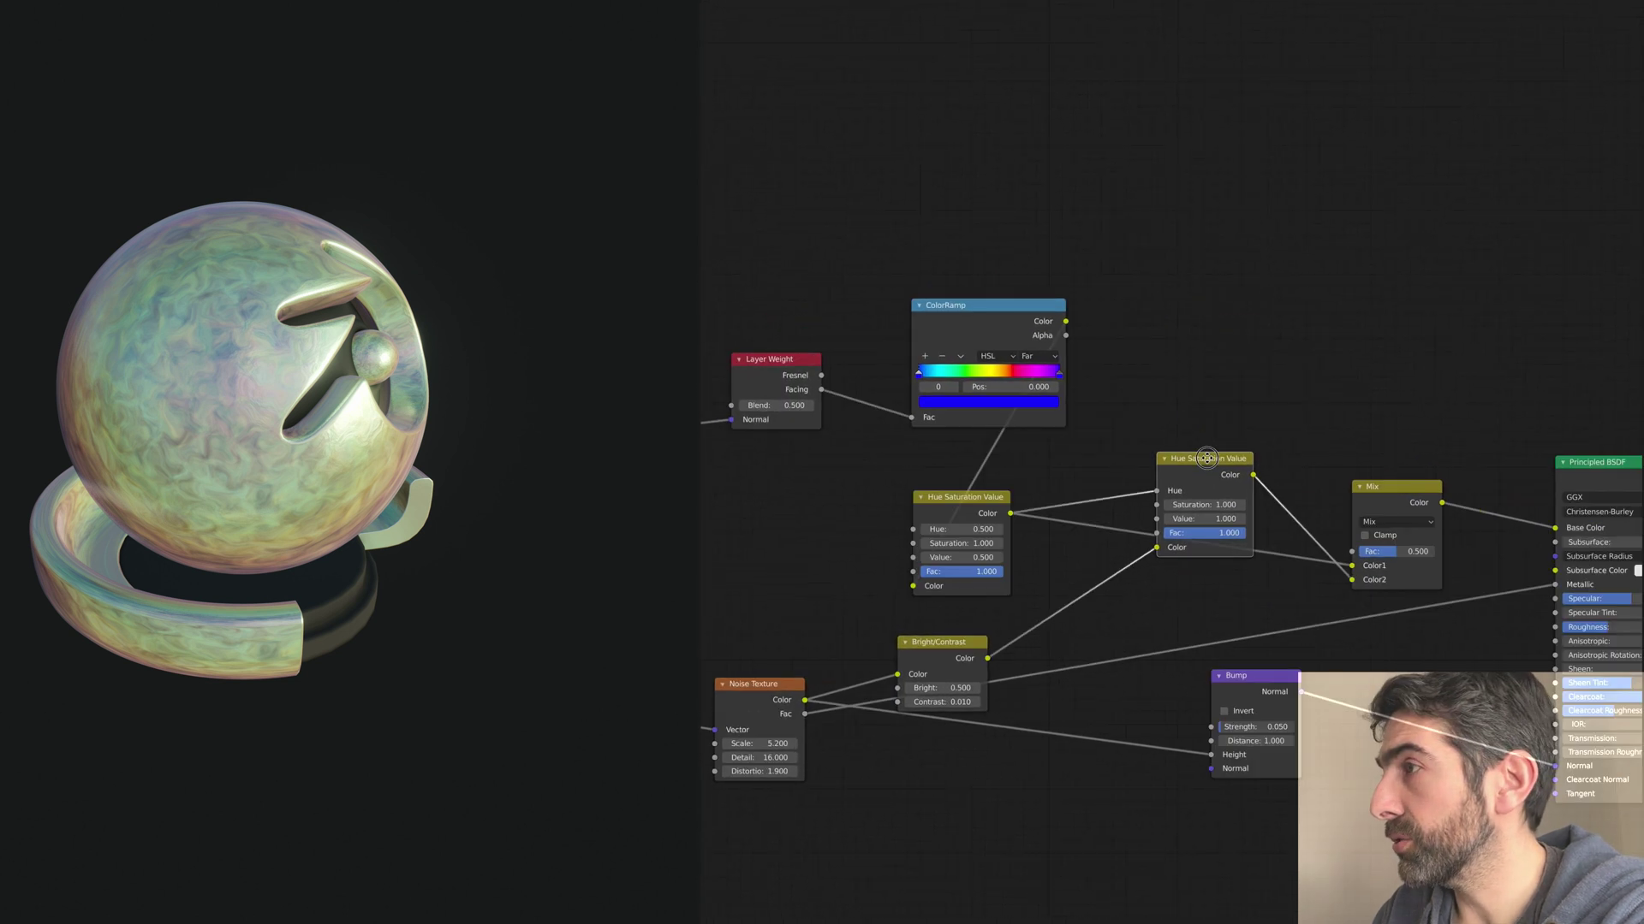
drag(1208, 462, 1215, 470)
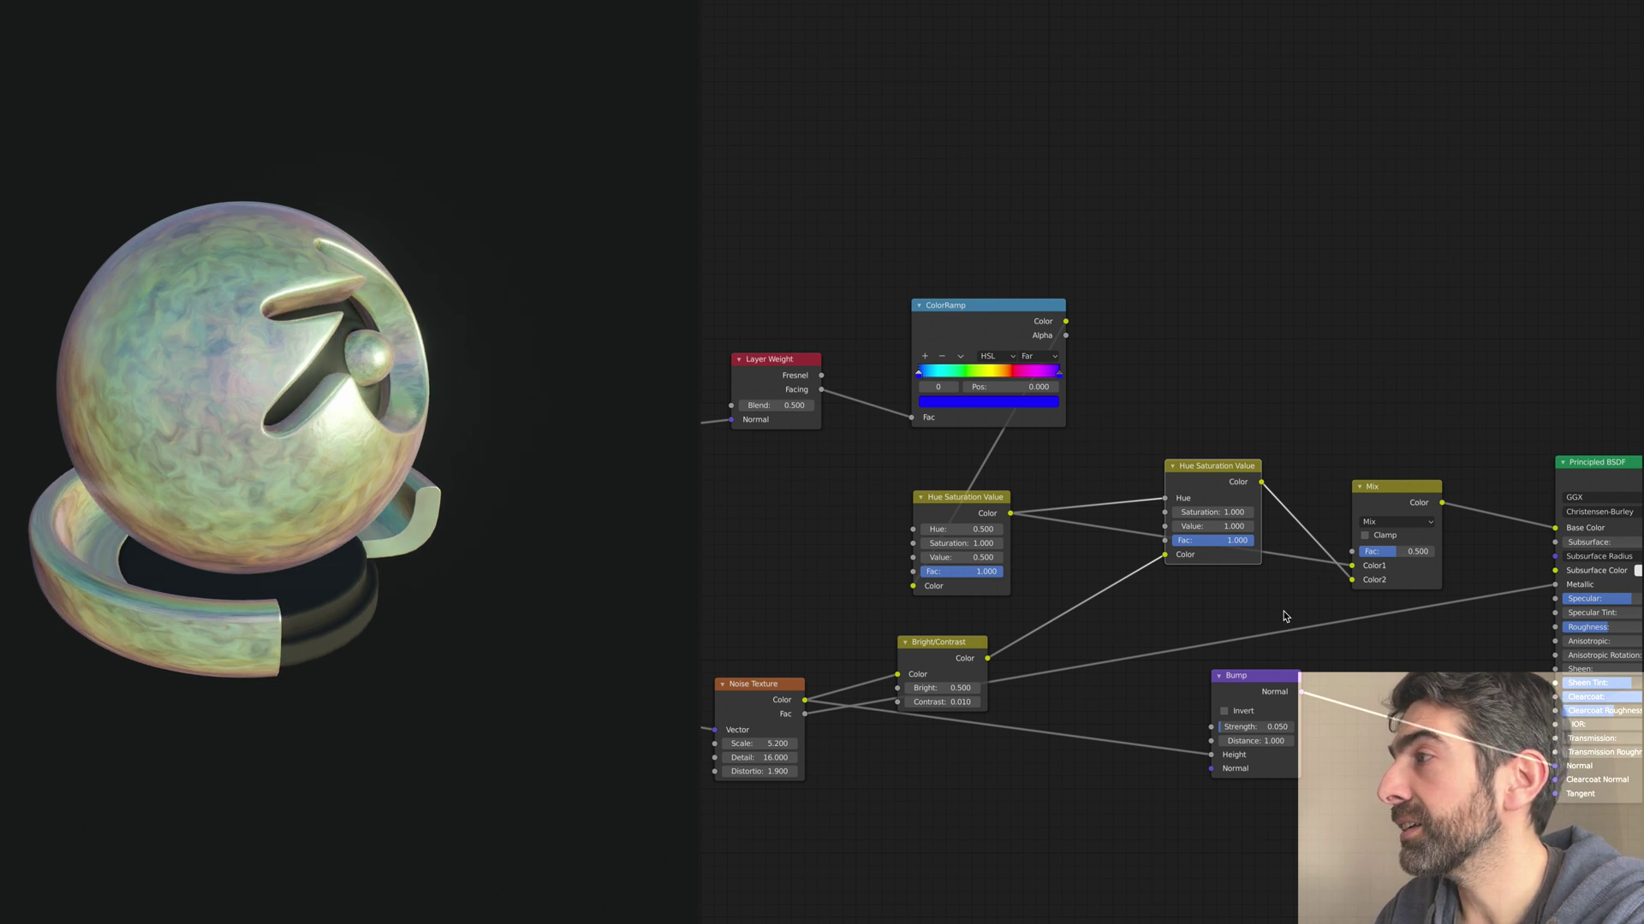
Step: Move the Noise Texture closer to the Bright/Contrast node and raise the Bright/Contrast node slightly
middle_drag(1103, 632, 1136, 632)
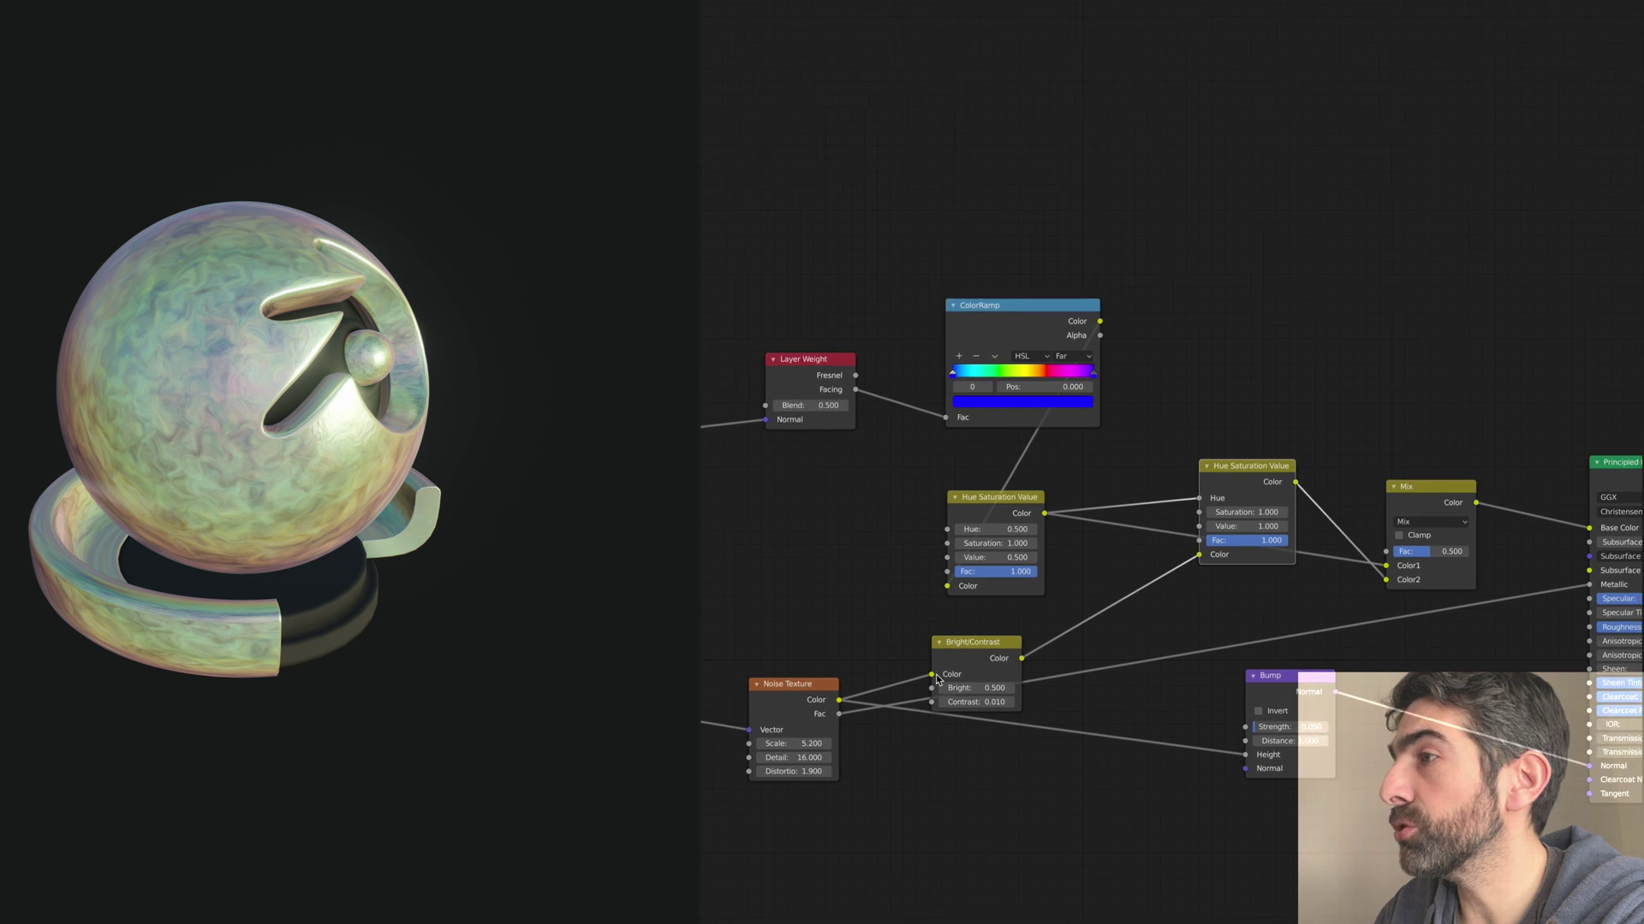
mouse_move(812, 691)
mouse_down()
mouse_move(847, 755)
mouse_move(836, 692)
mouse_up()
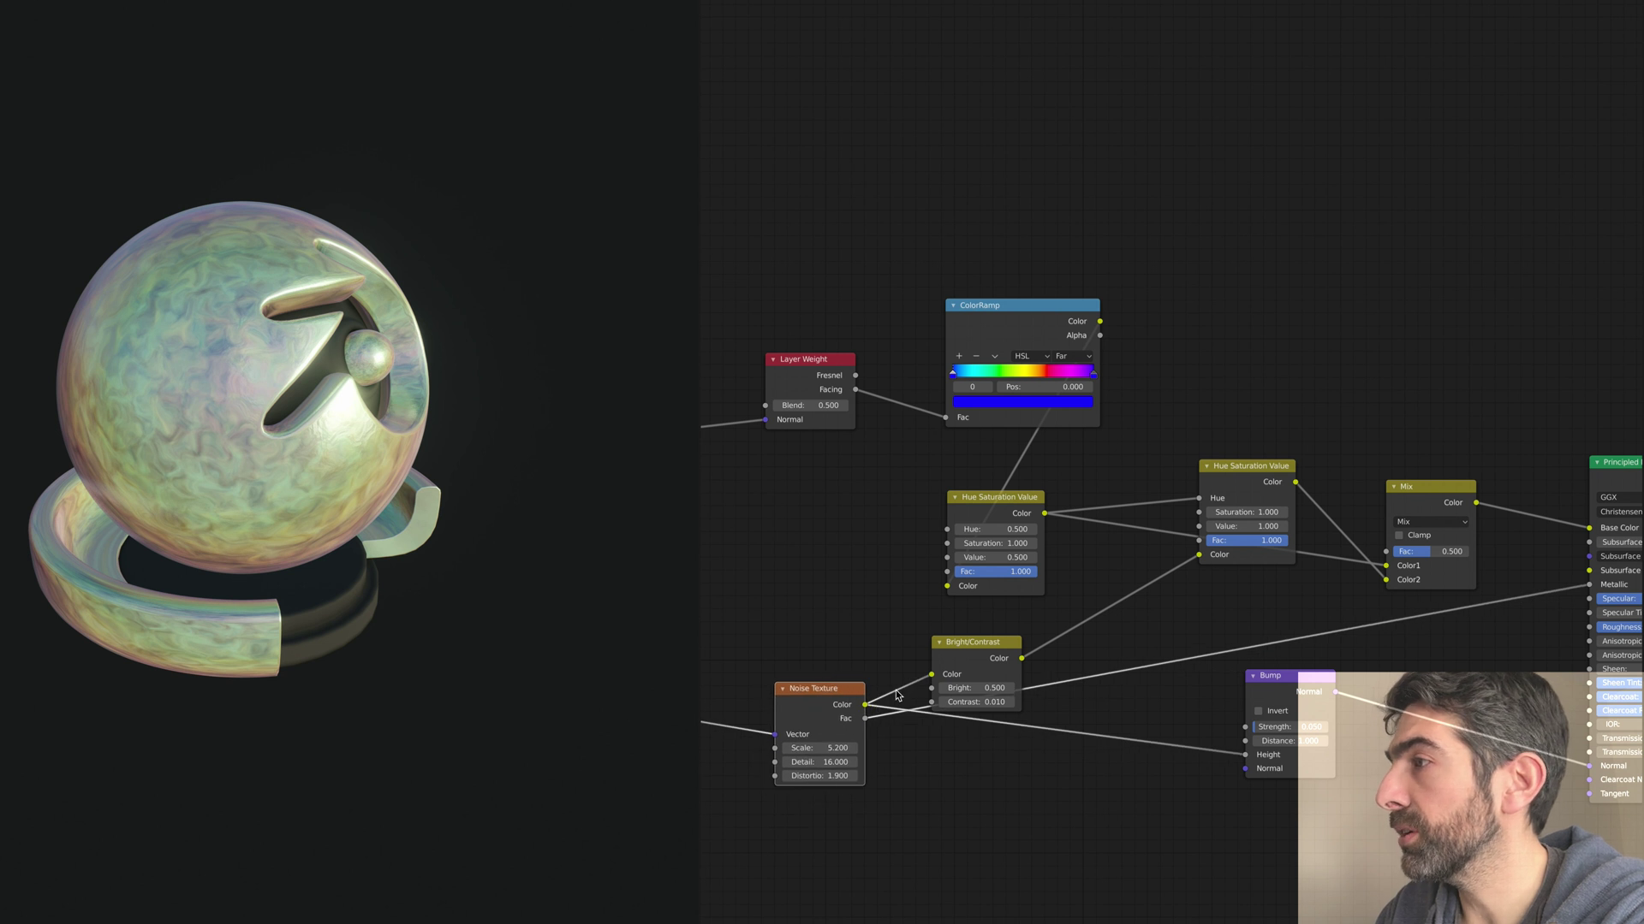
middle_drag(825, 693, 1089, 634)
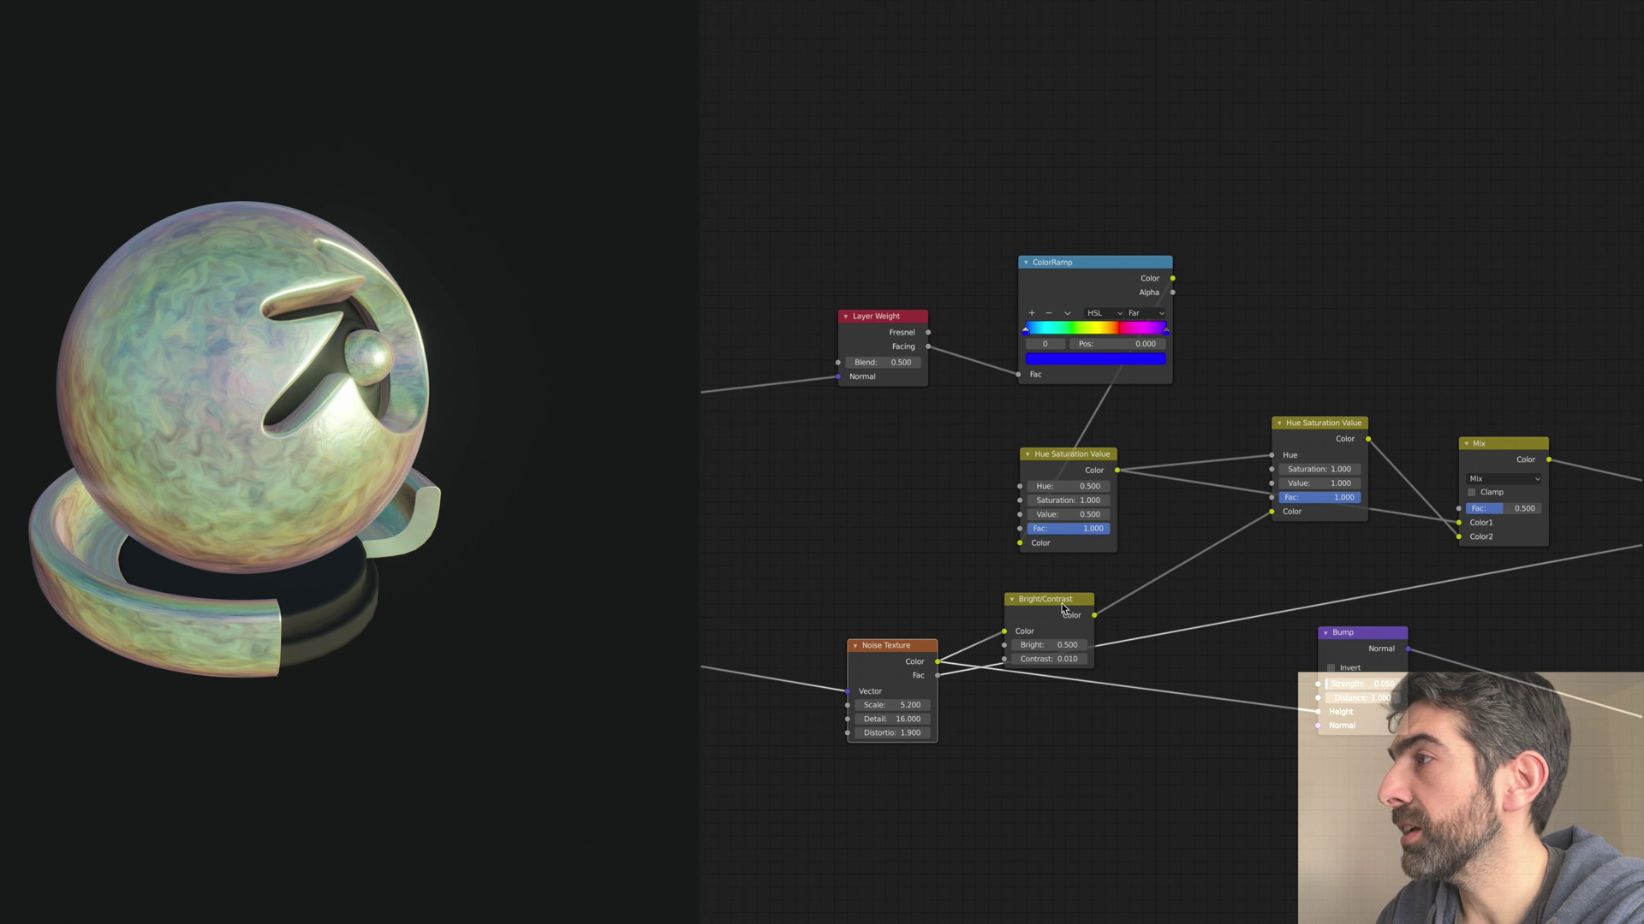
drag(1061, 605, 1046, 582)
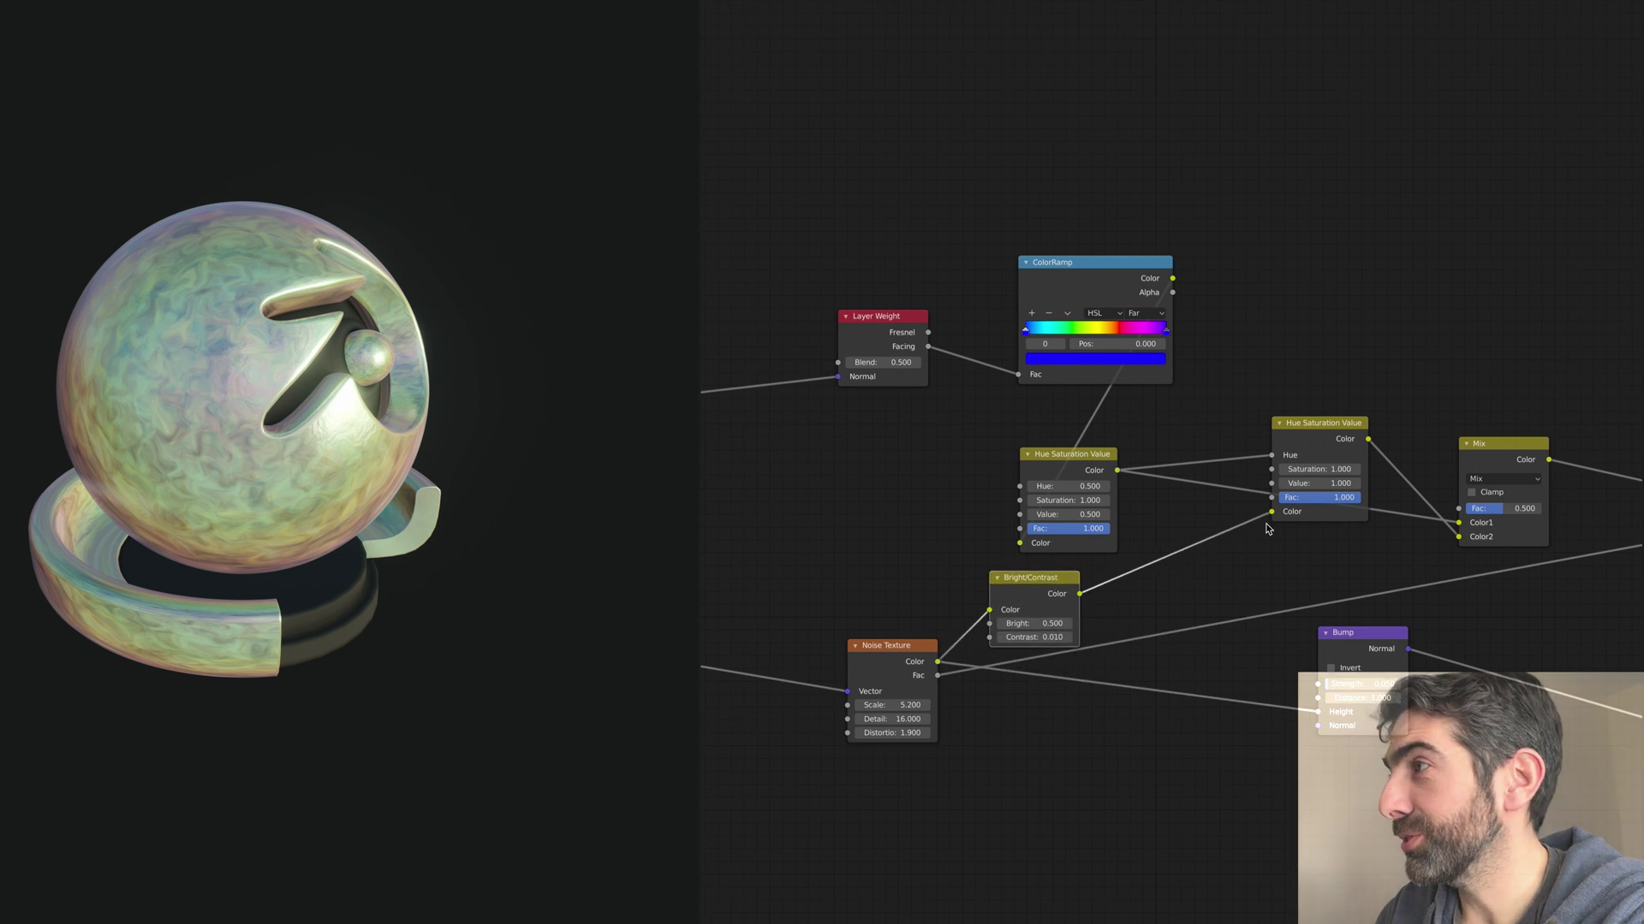
Step: Shift the Mix node and the second Hue Saturation Value node closer to the first Hue Saturation Value node
middle_drag(1359, 556, 1248, 569)
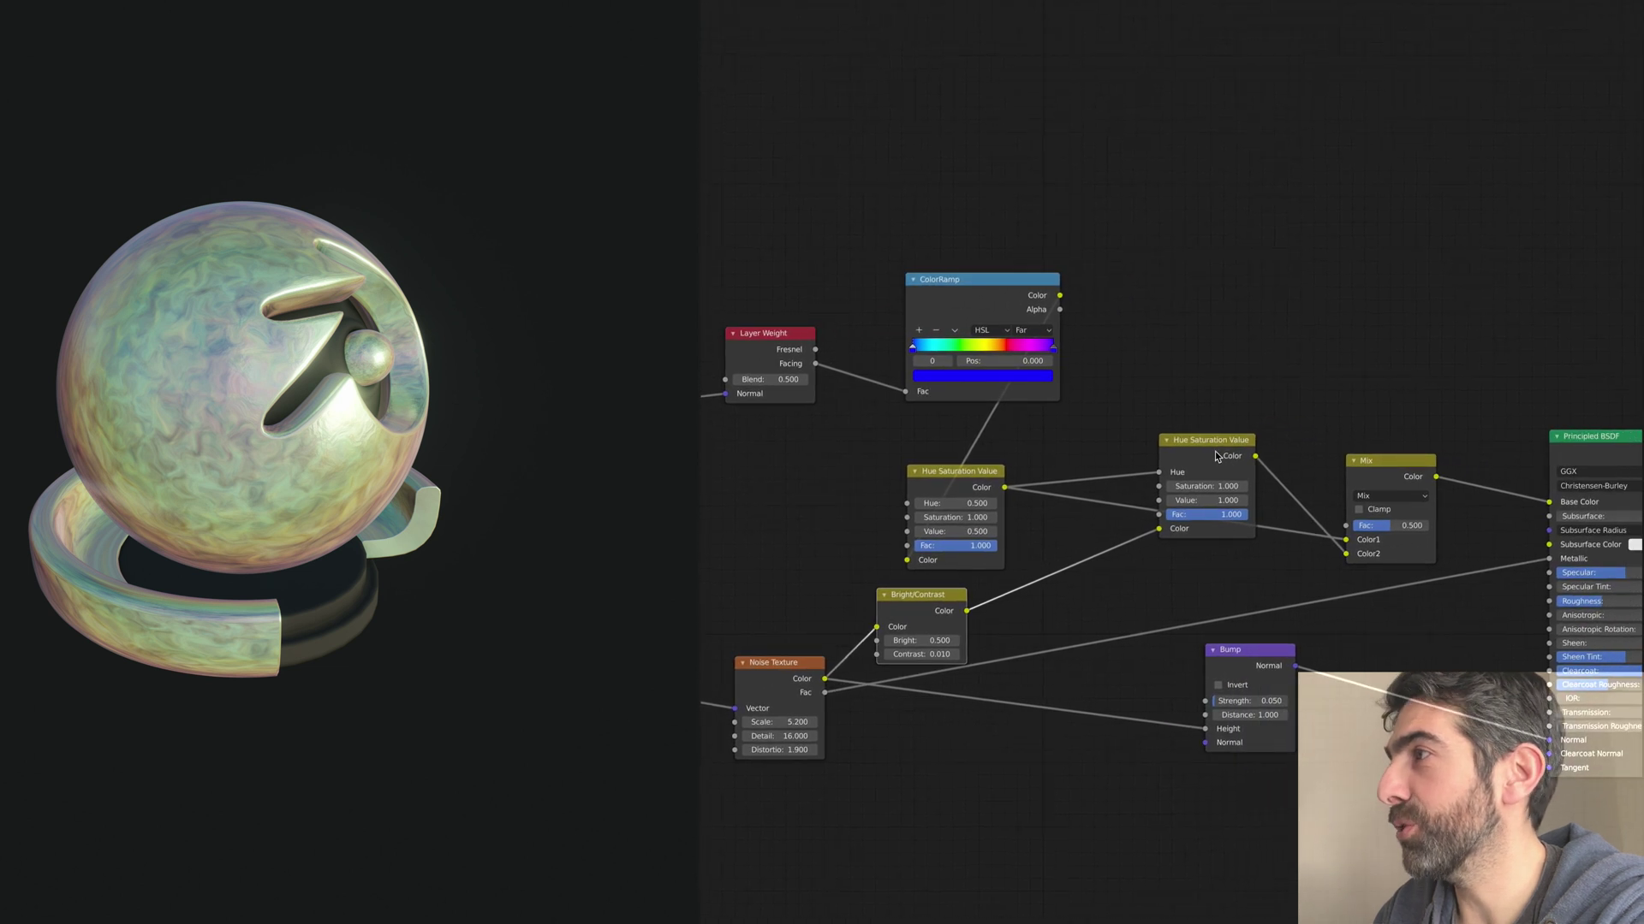
drag(1215, 438, 1206, 322)
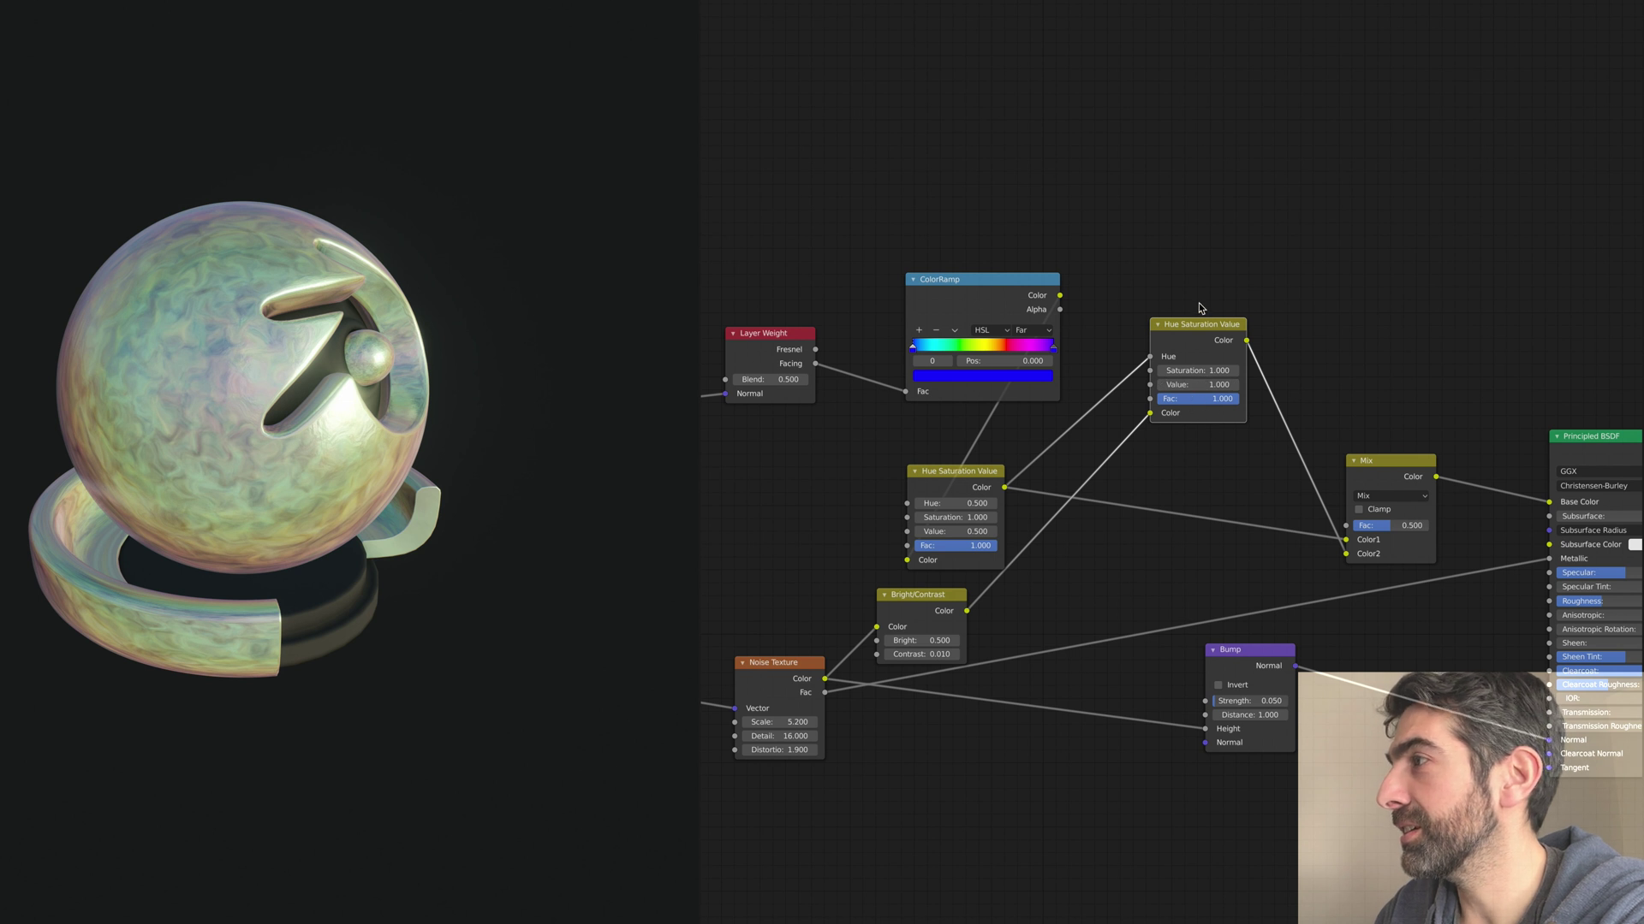
drag(1188, 365, 1152, 597)
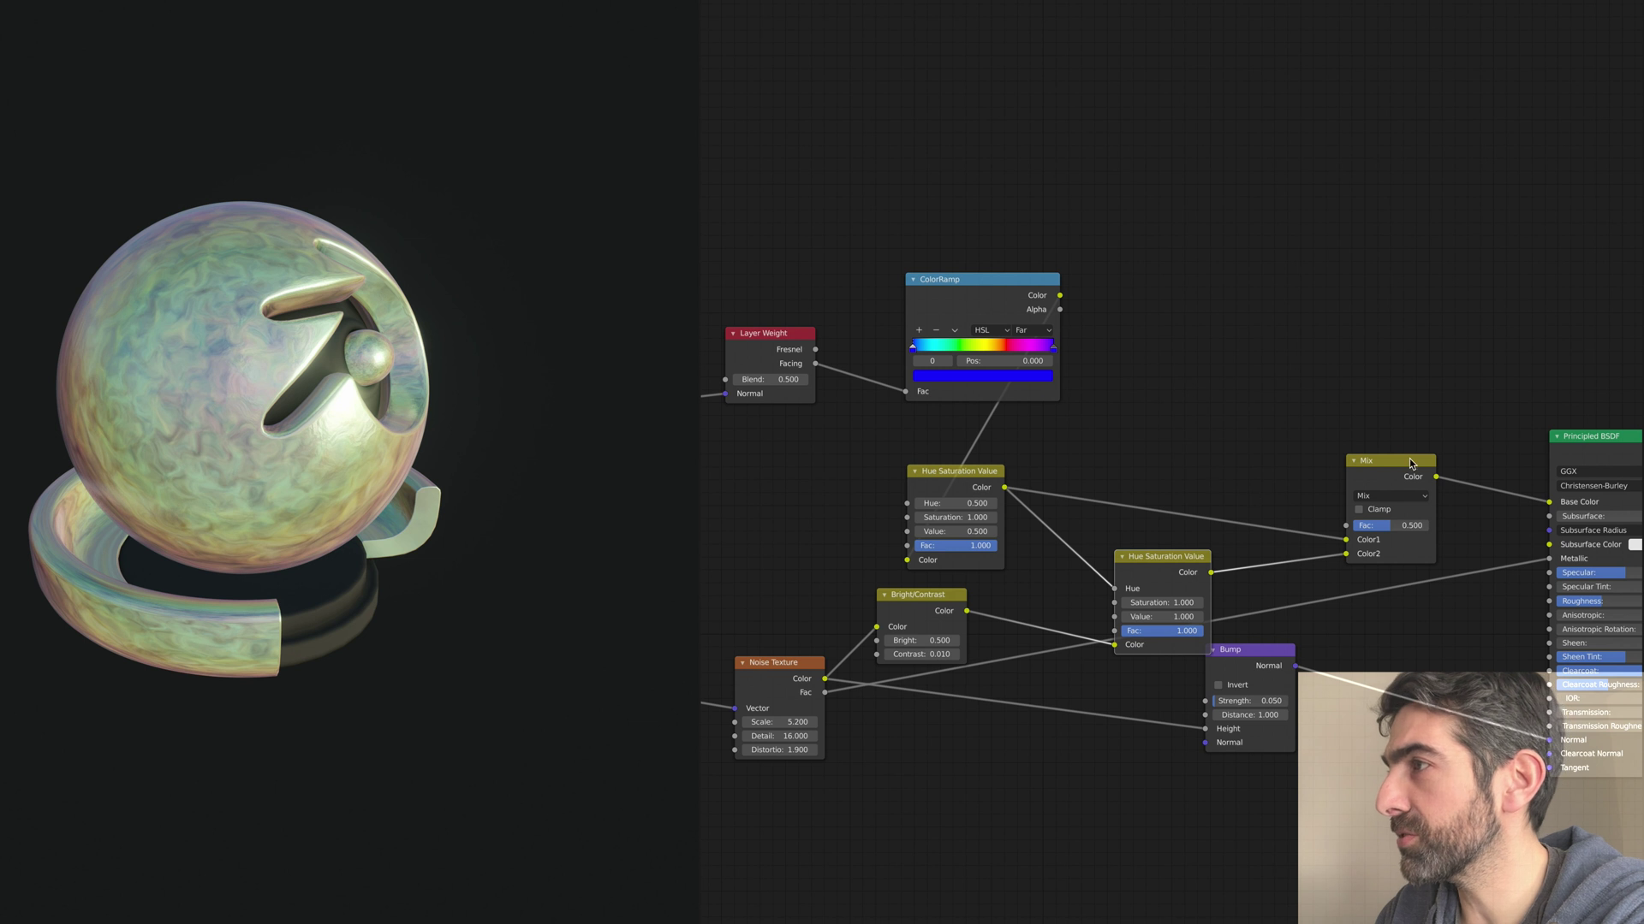
drag(1384, 455, 1325, 447)
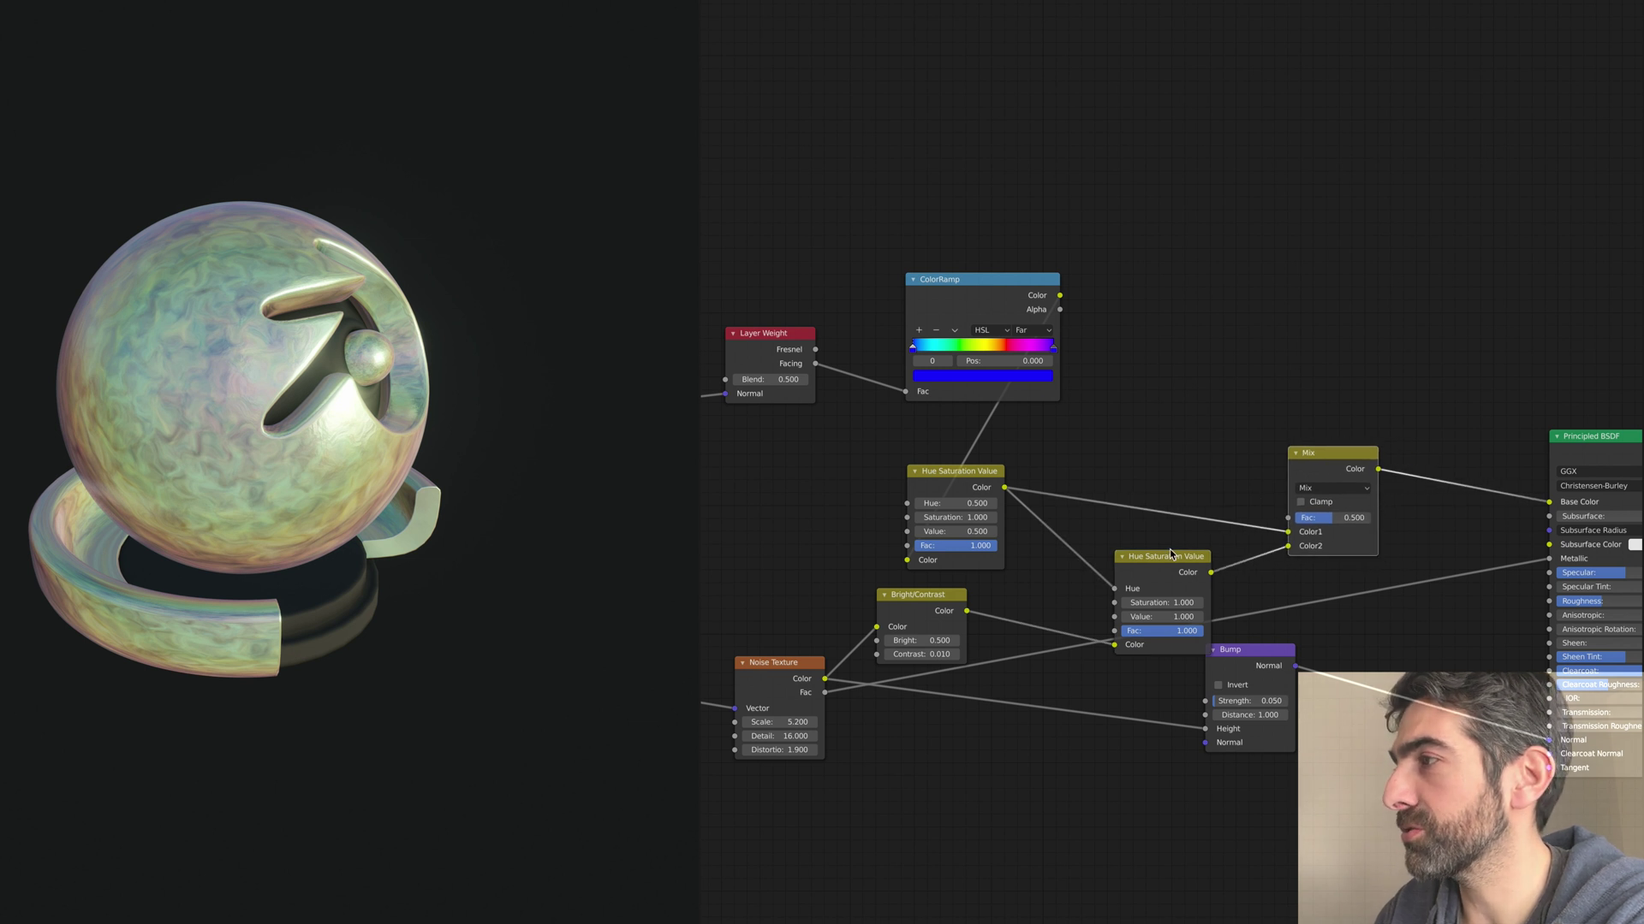
drag(1162, 518, 1156, 493)
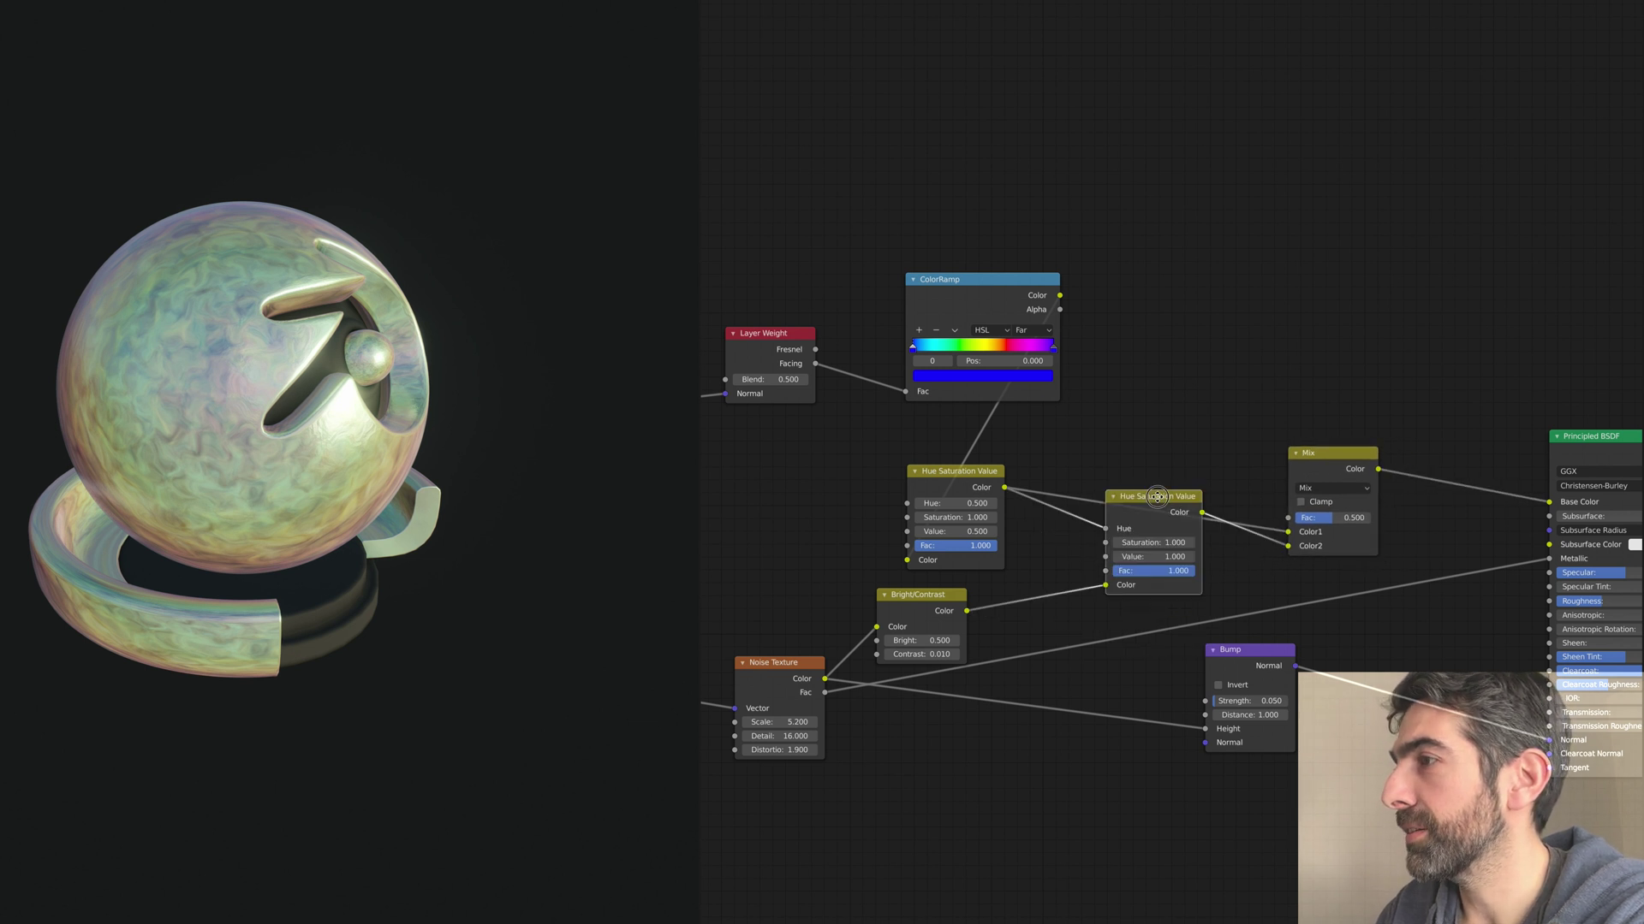
Step: Lower the Noise Texture and Bump nodes slightly in the node layout
click(988, 281)
drag(775, 663, 773, 691)
drag(1262, 659, 1243, 689)
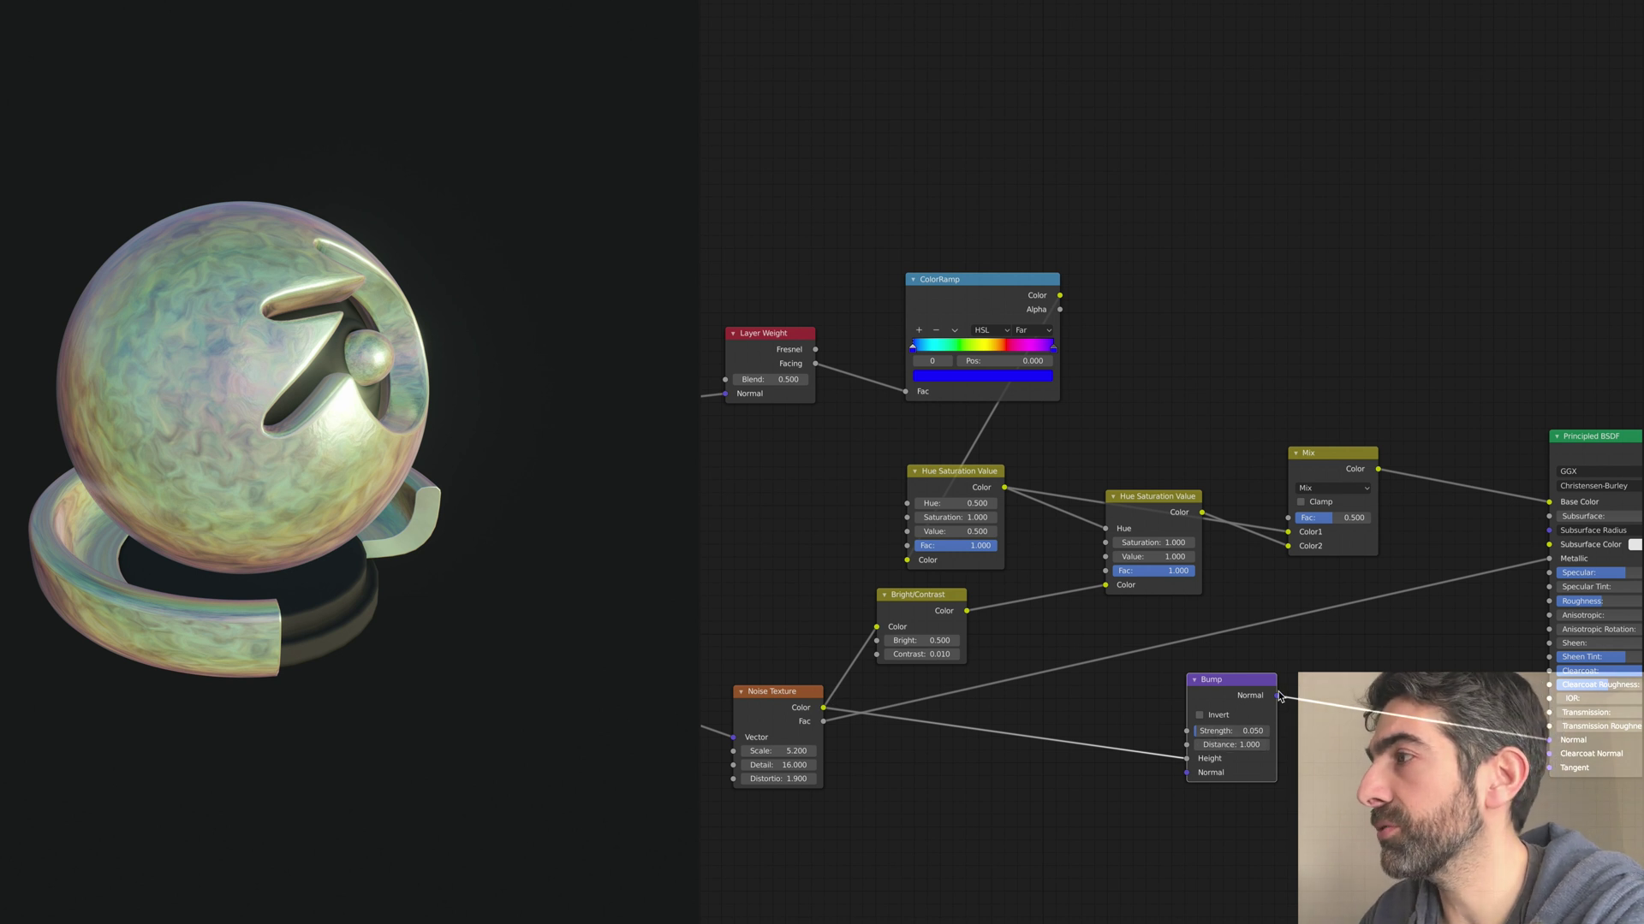
Step: Try a Bump strength of 1 on the pearl material and undo it
click(1233, 729)
text(1)
key(Return)
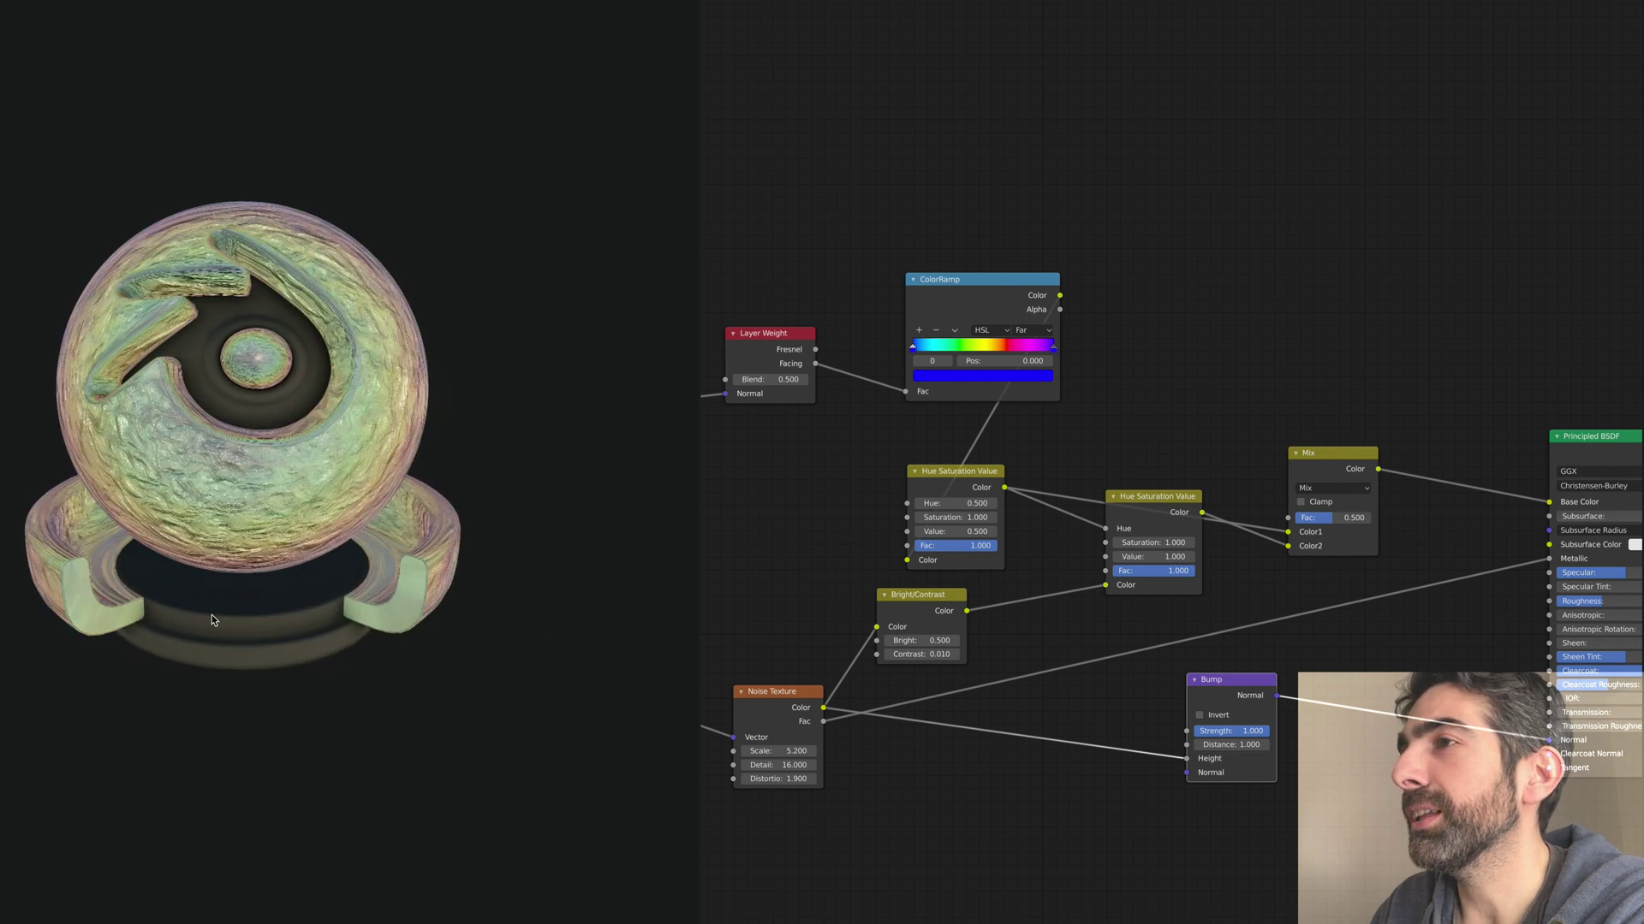
key(ctrl+z)
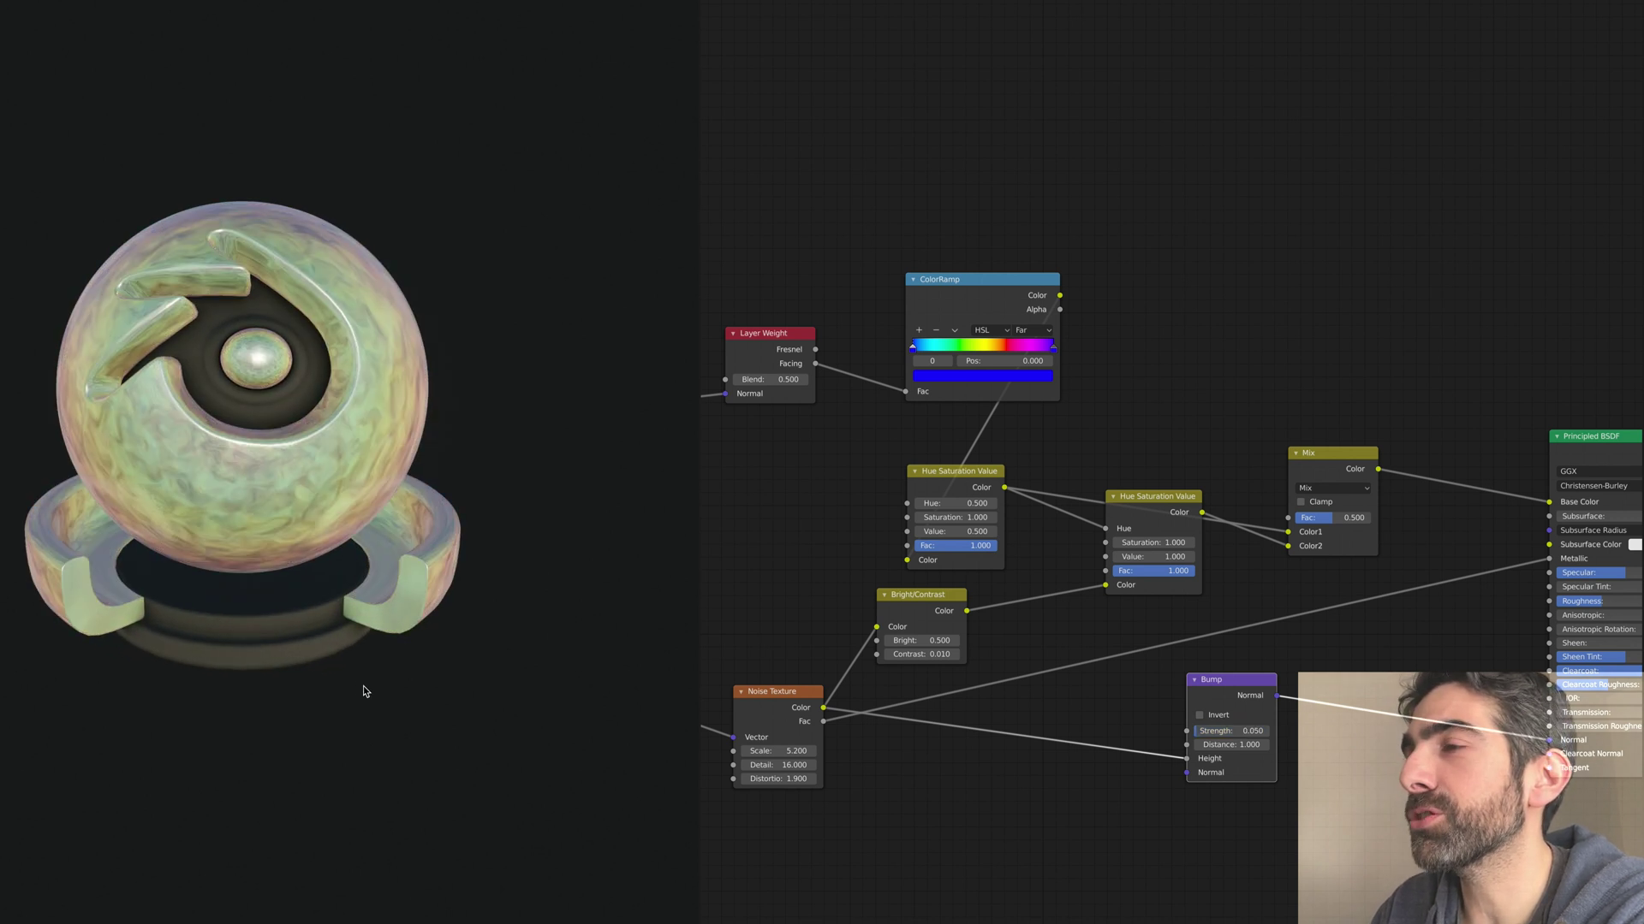
Step: Examine the subtle bump relief around the ball's cut-out from very close and from different angles
key(space)
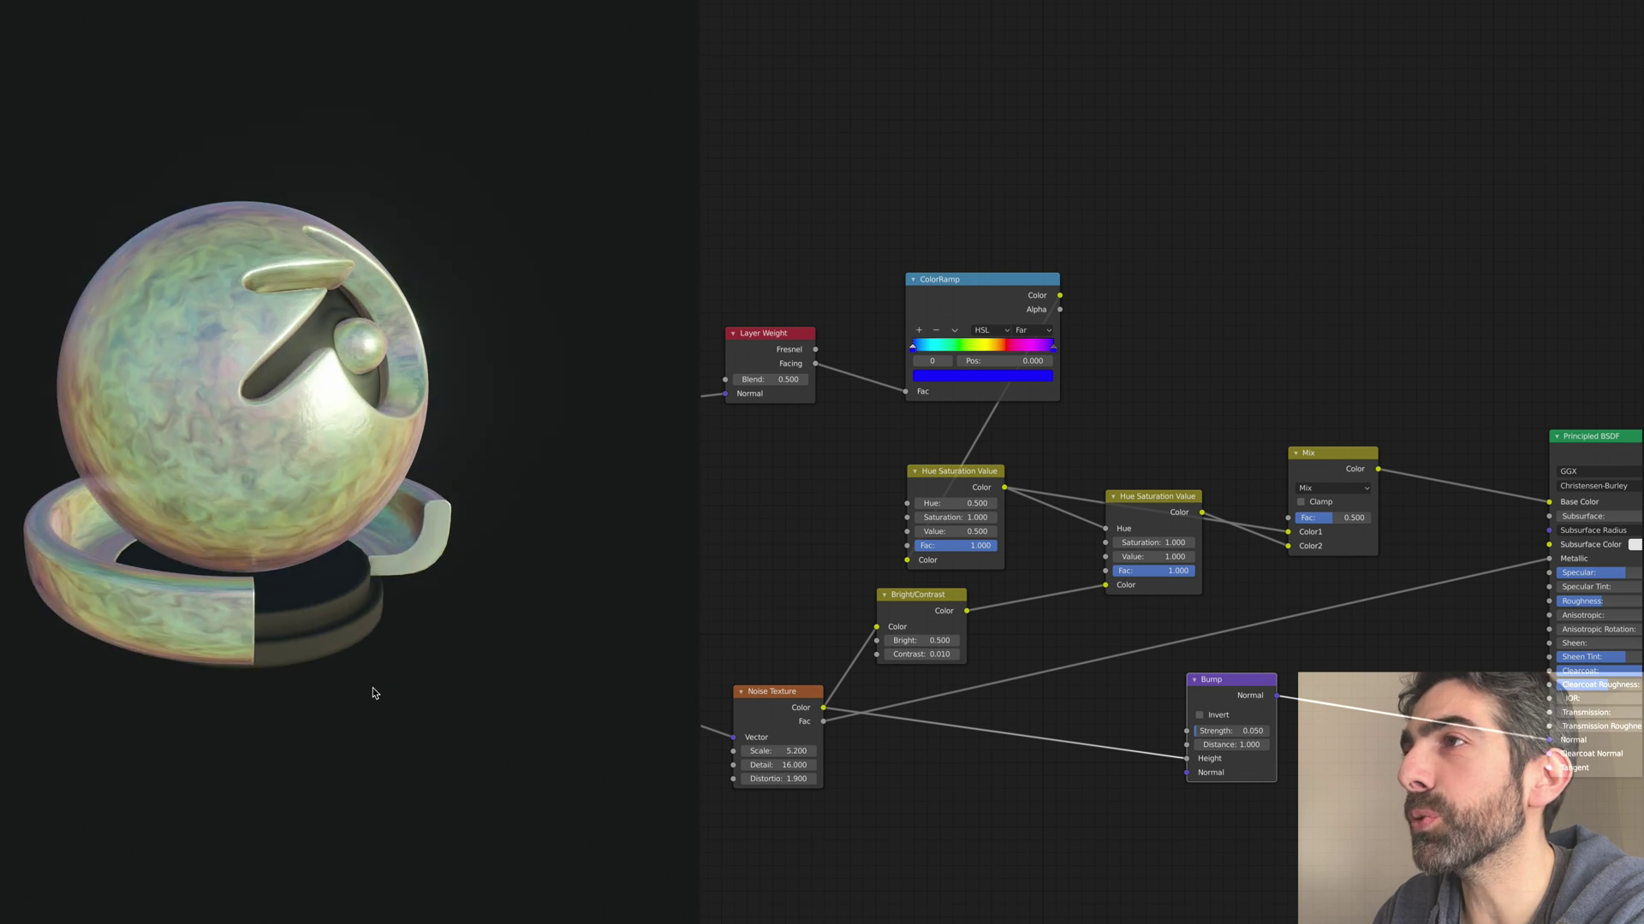
key(space)
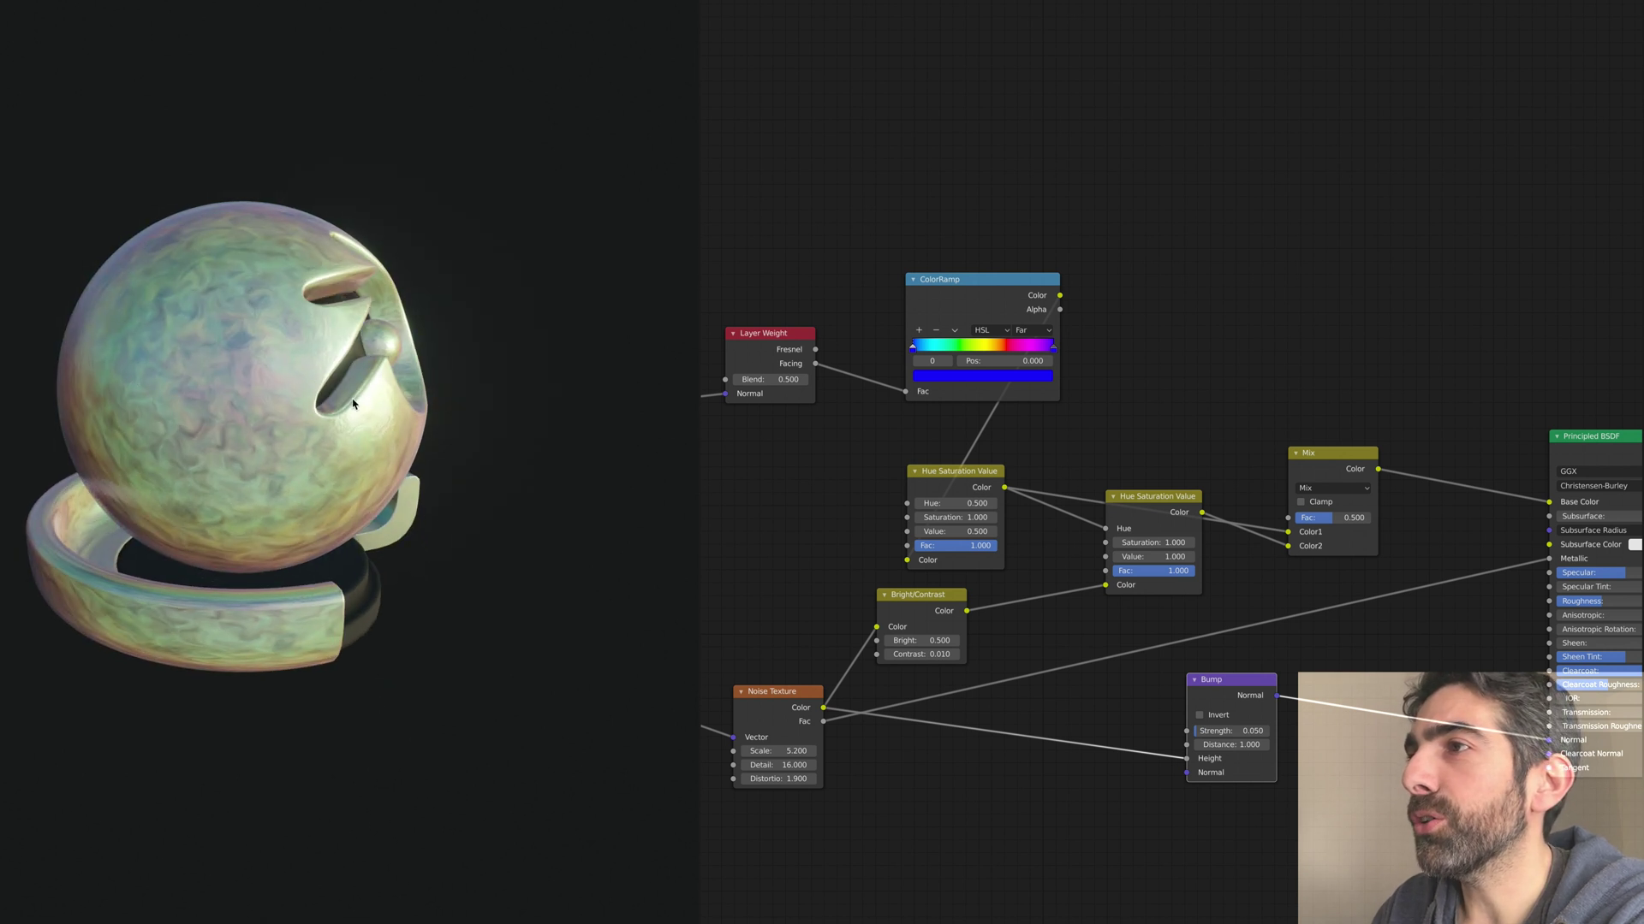
scroll(376, 420, up, 1)
scroll(377, 424, up, 1)
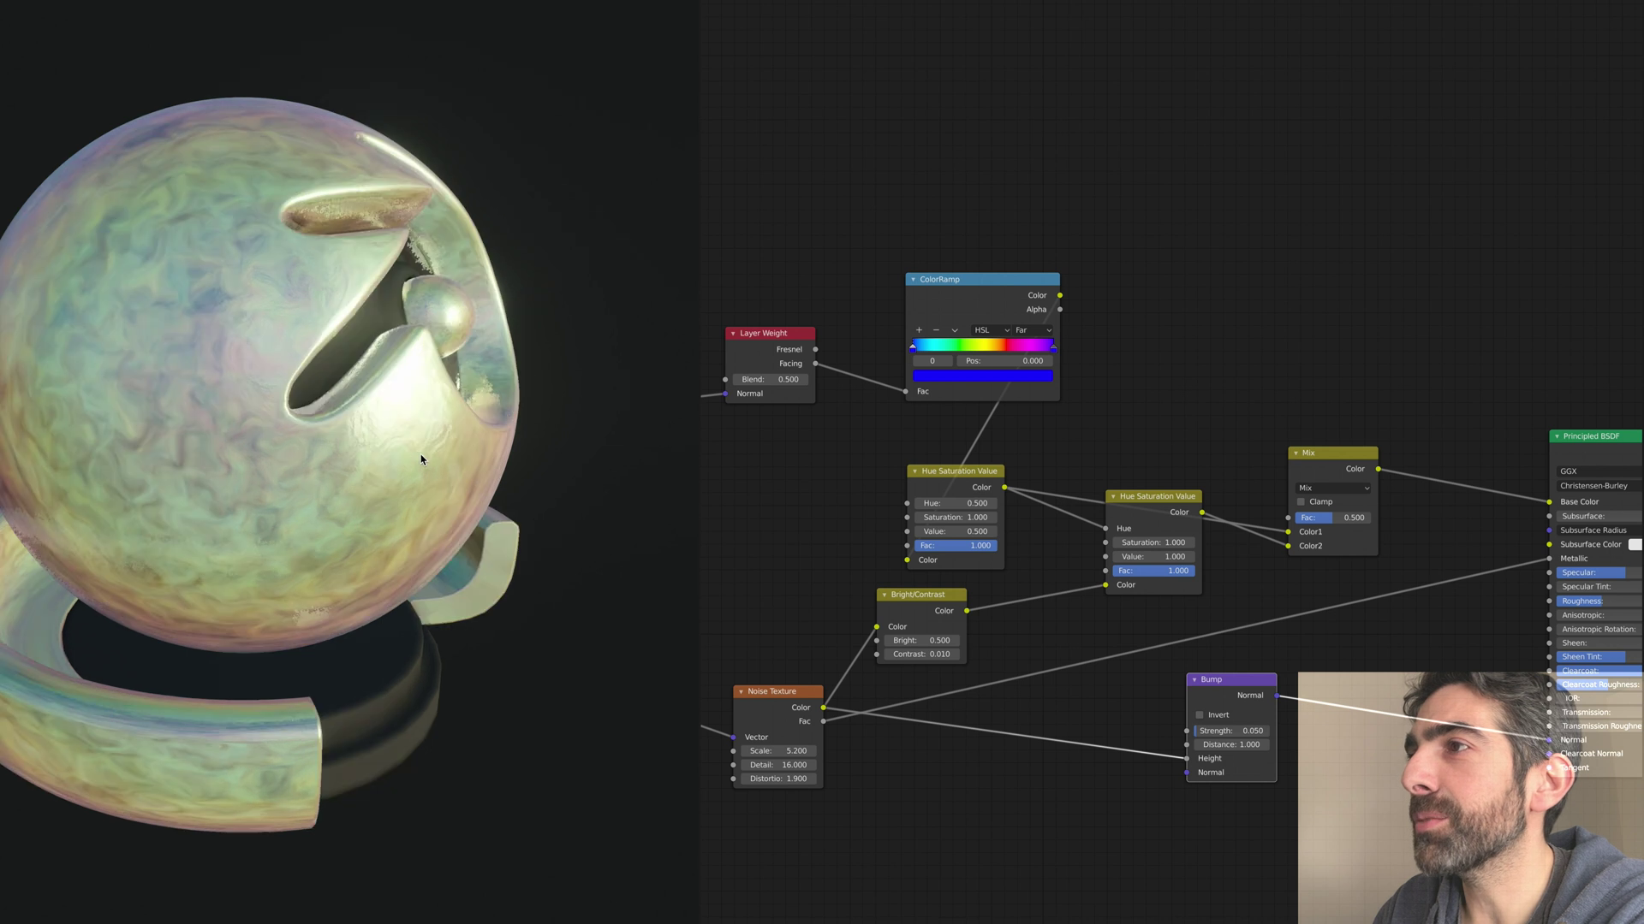
scroll(342, 457, up, 5)
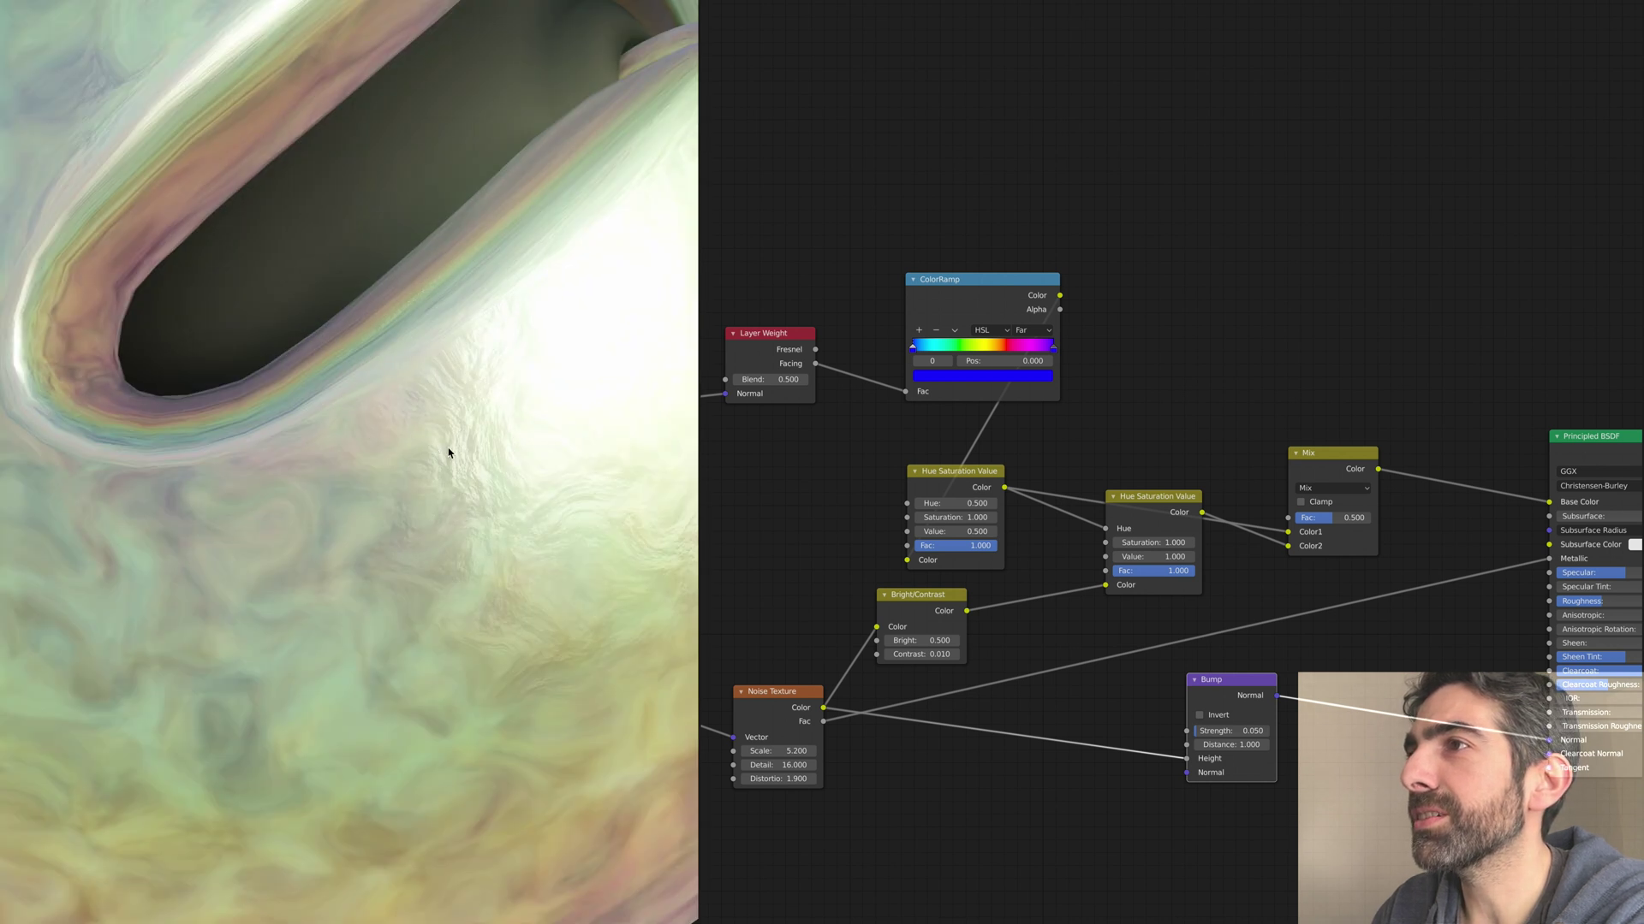
middle_drag(448, 449, 309, 334)
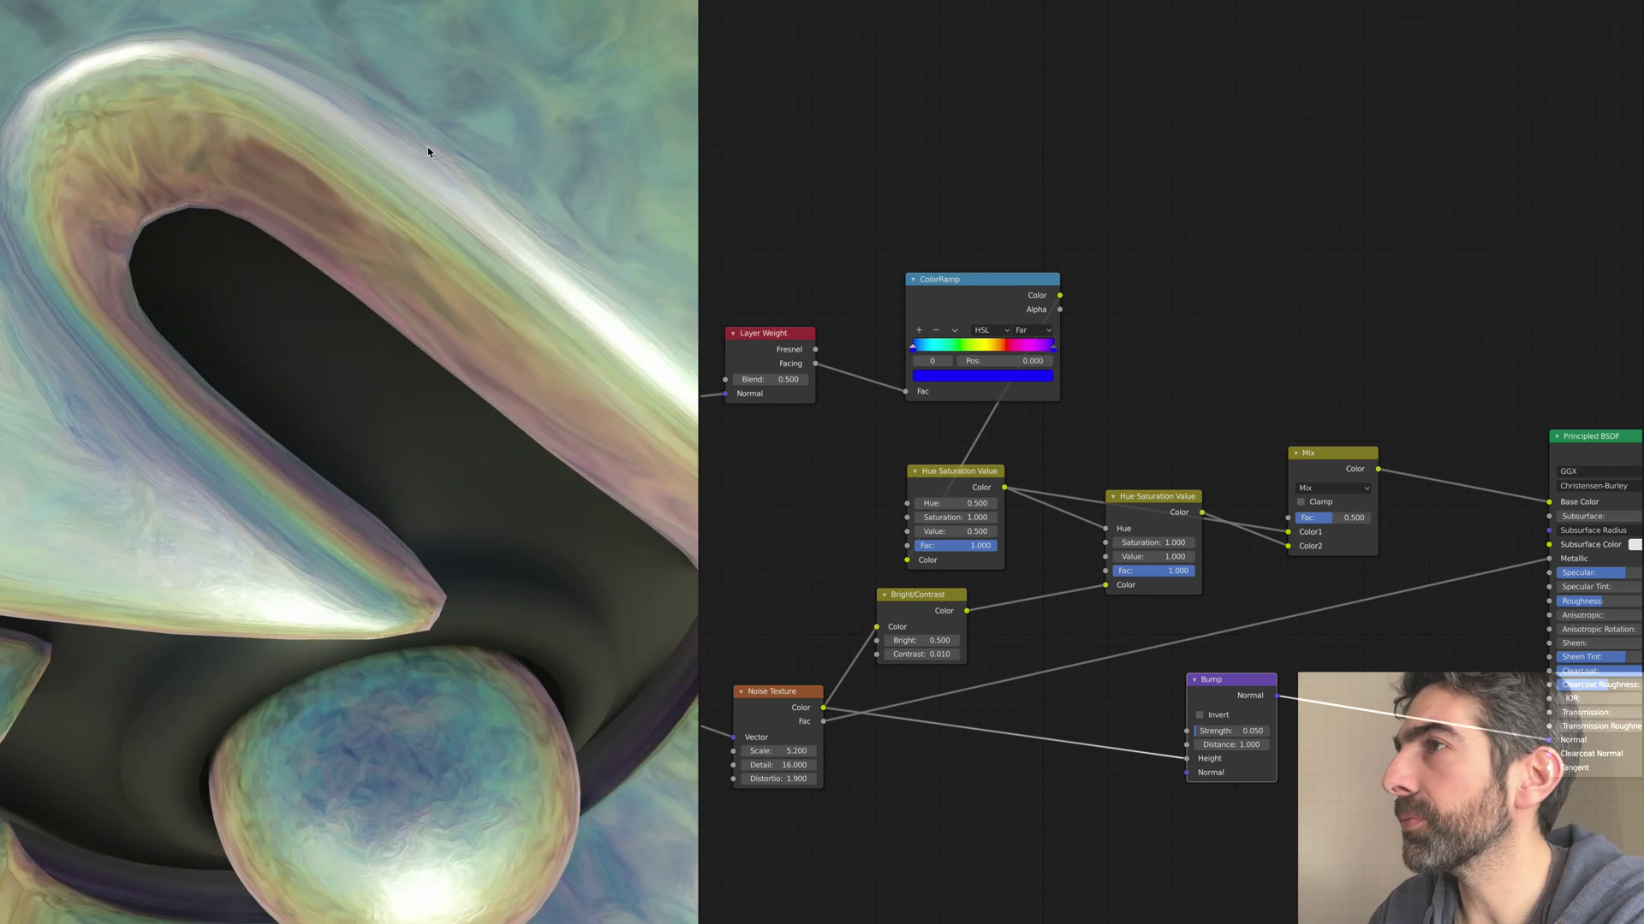
Step: Set the Bump strength to 0.1 and check the ball's surface from different distances and angles
scroll(428, 146, down, 5)
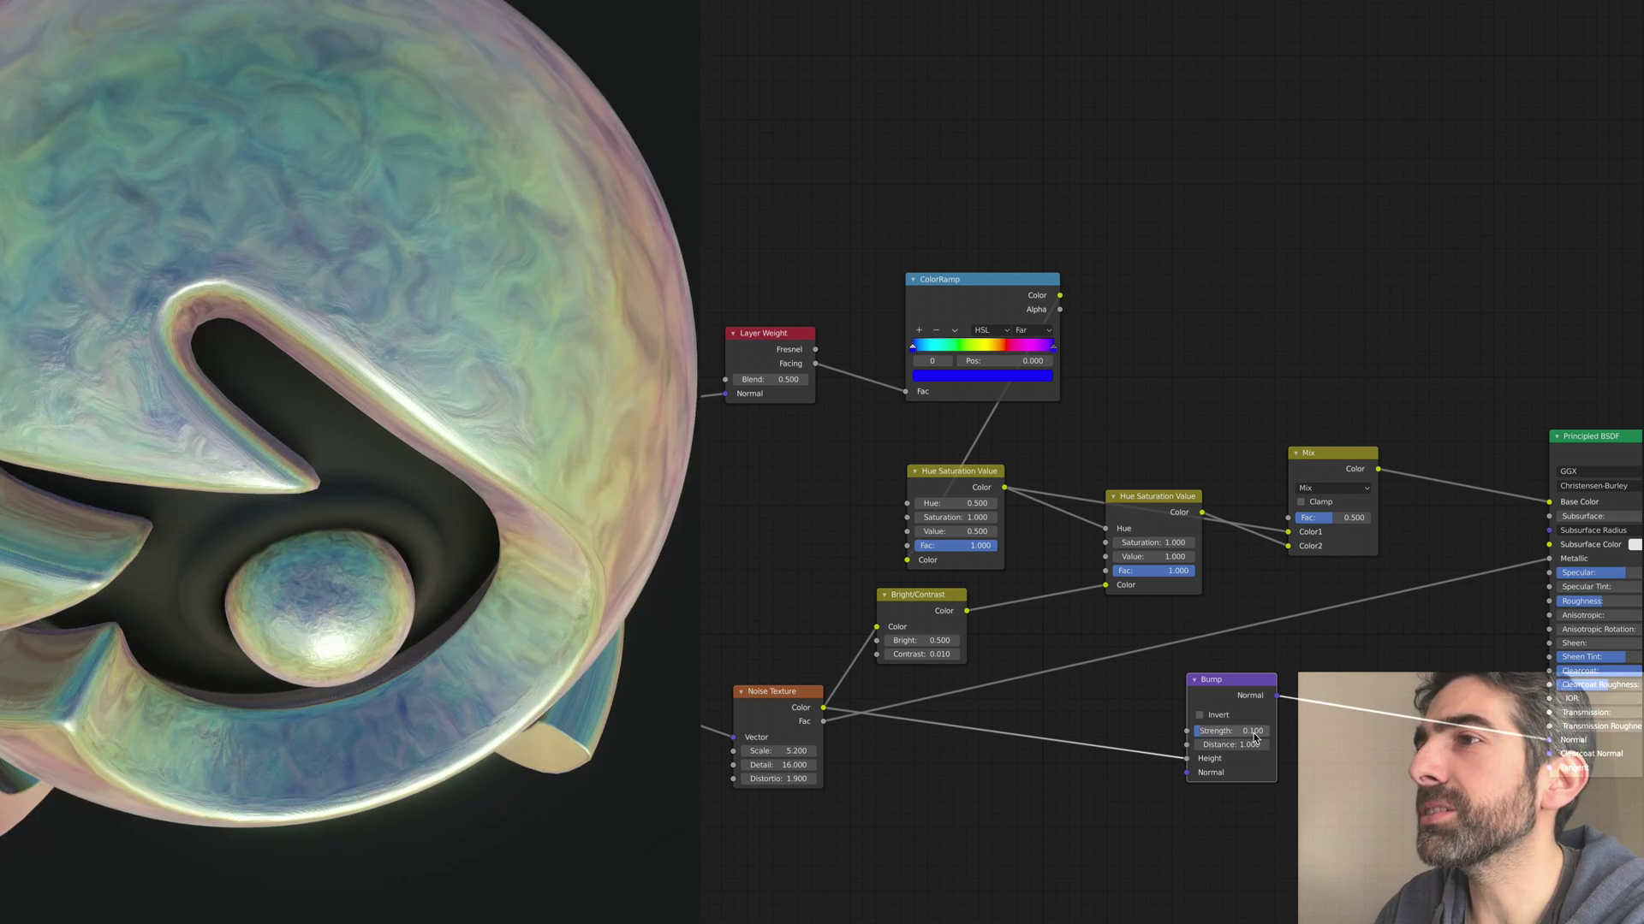
middle_drag(401, 482, 445, 482)
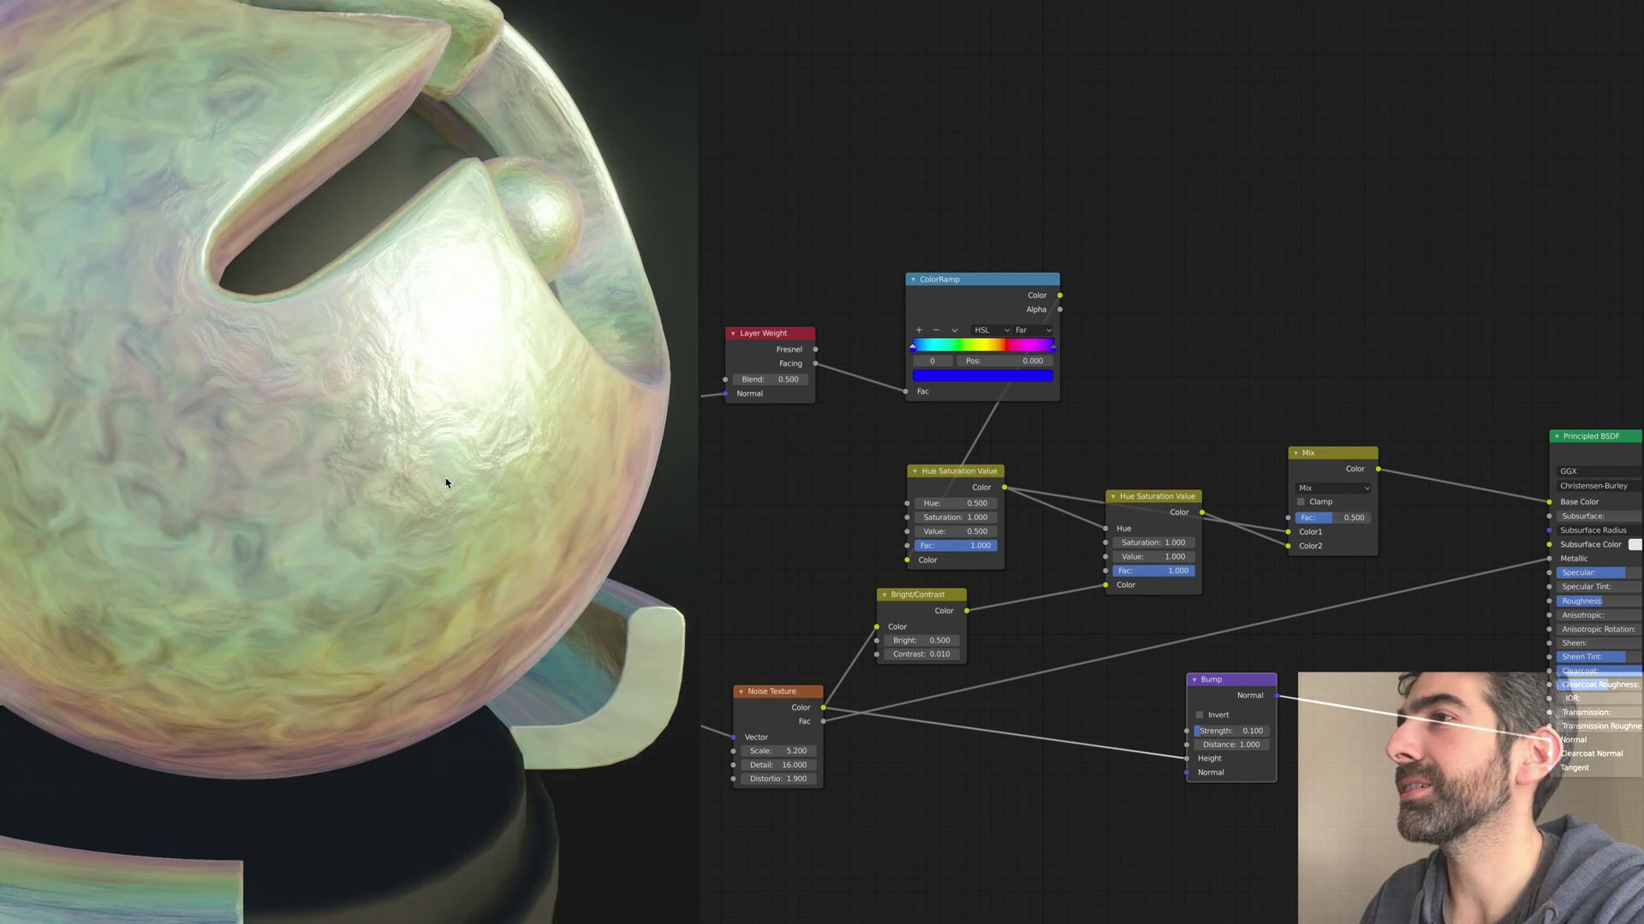
scroll(445, 478, down, 8)
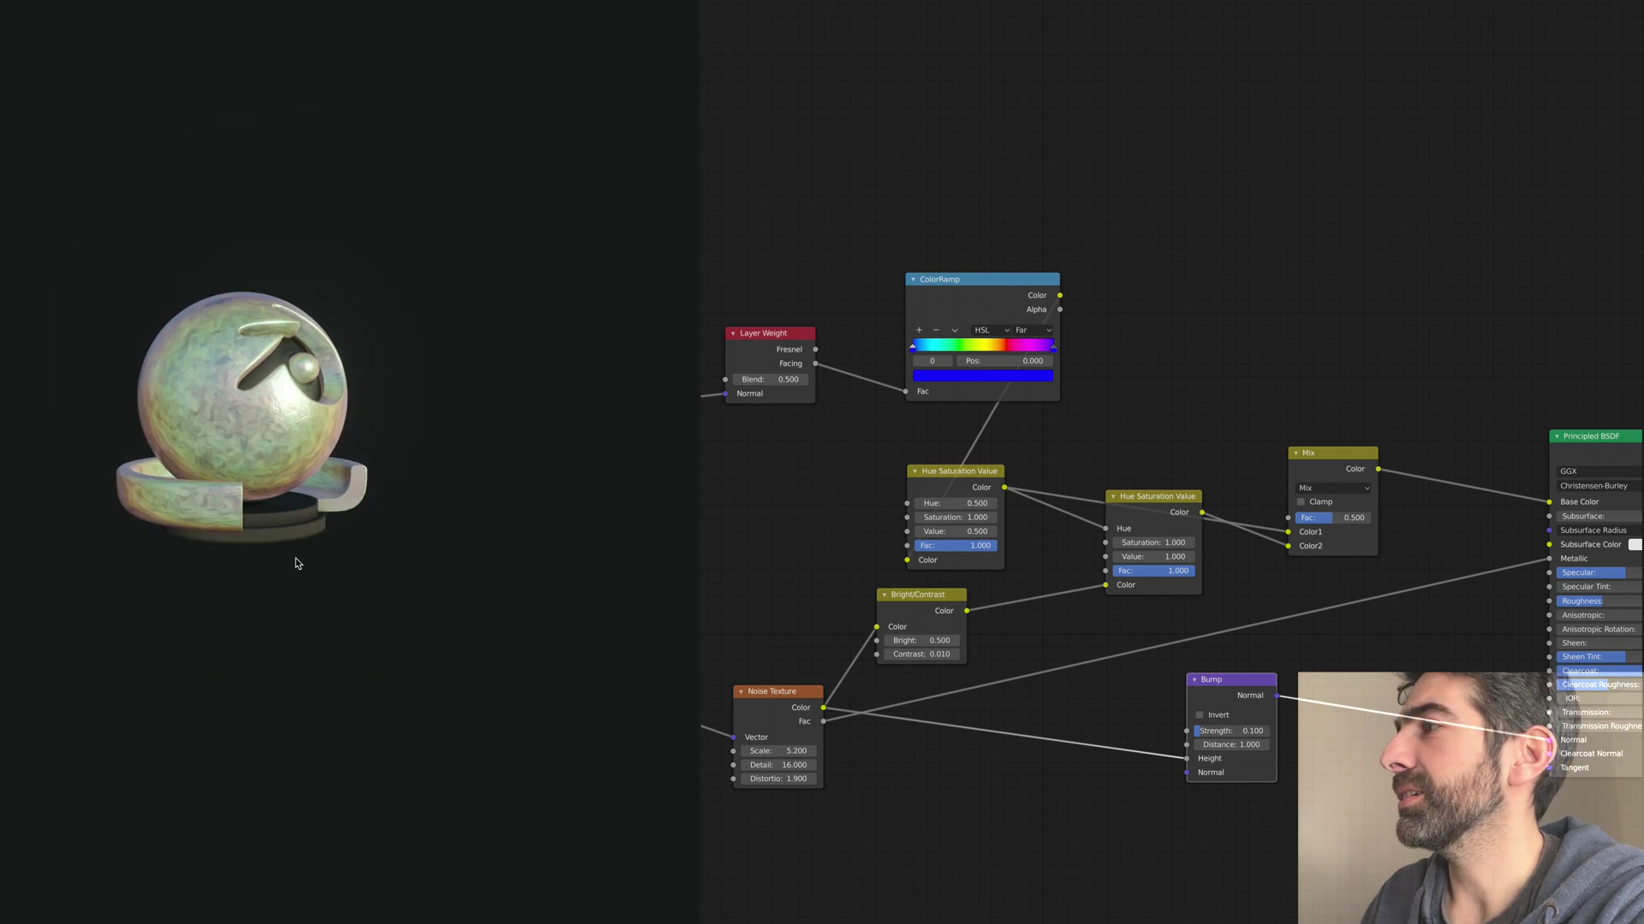
middle_drag(294, 562, 342, 520)
scroll(341, 521, up, 4)
scroll(341, 520, up, 2)
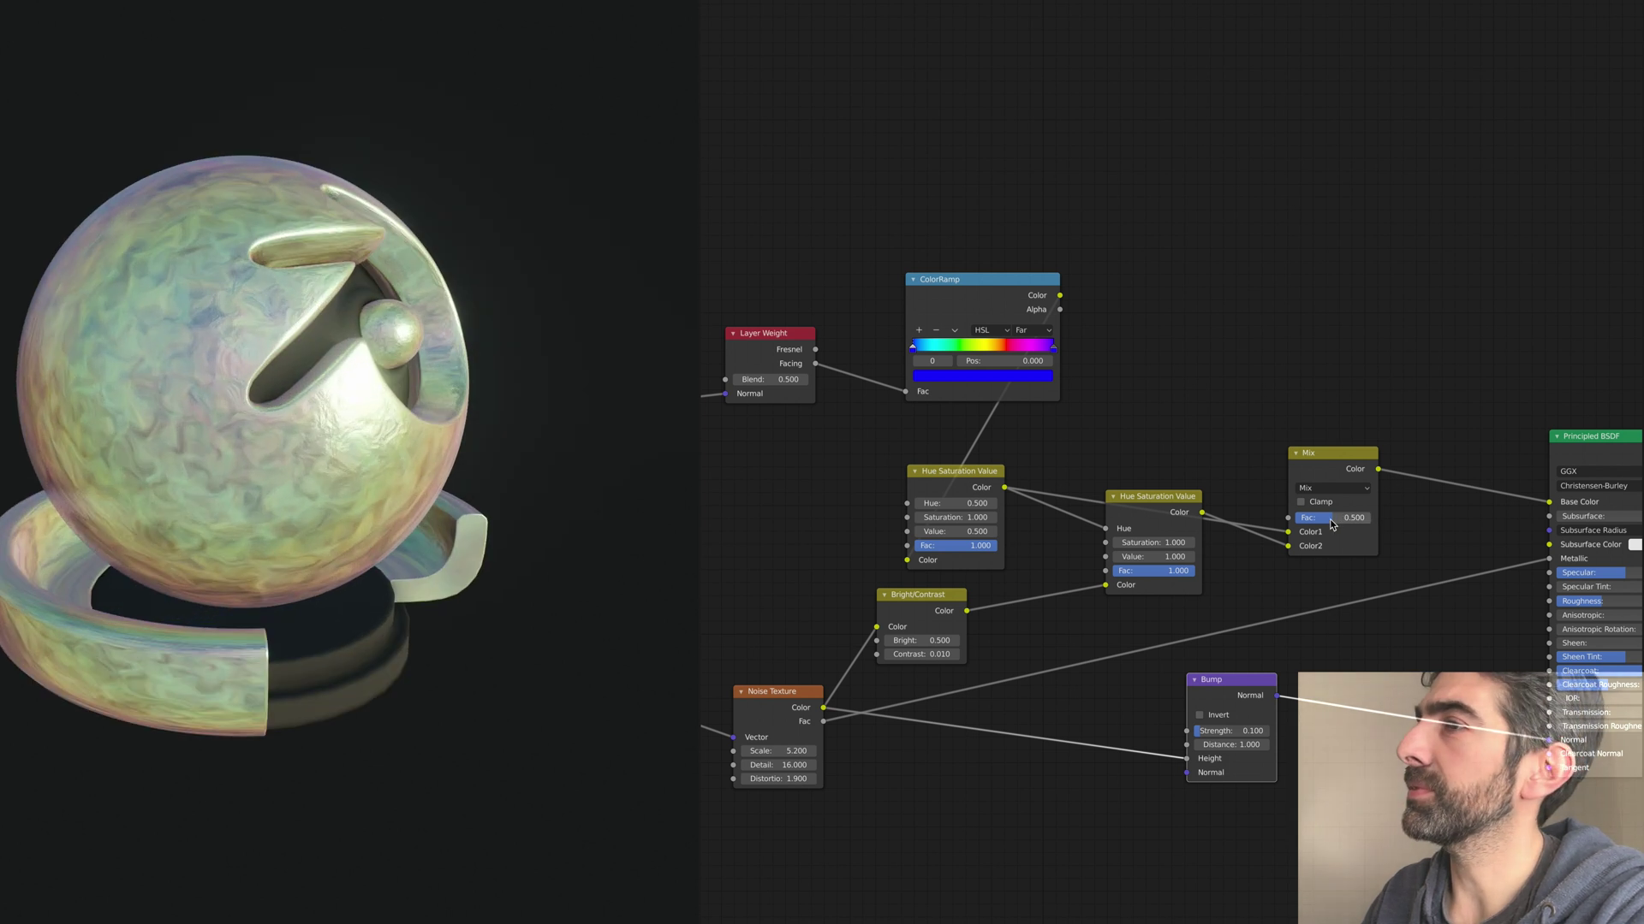
Step: Set the Mix node's factor to 0 and view the ball's color bands from another angle
drag(1333, 518, 1295, 518)
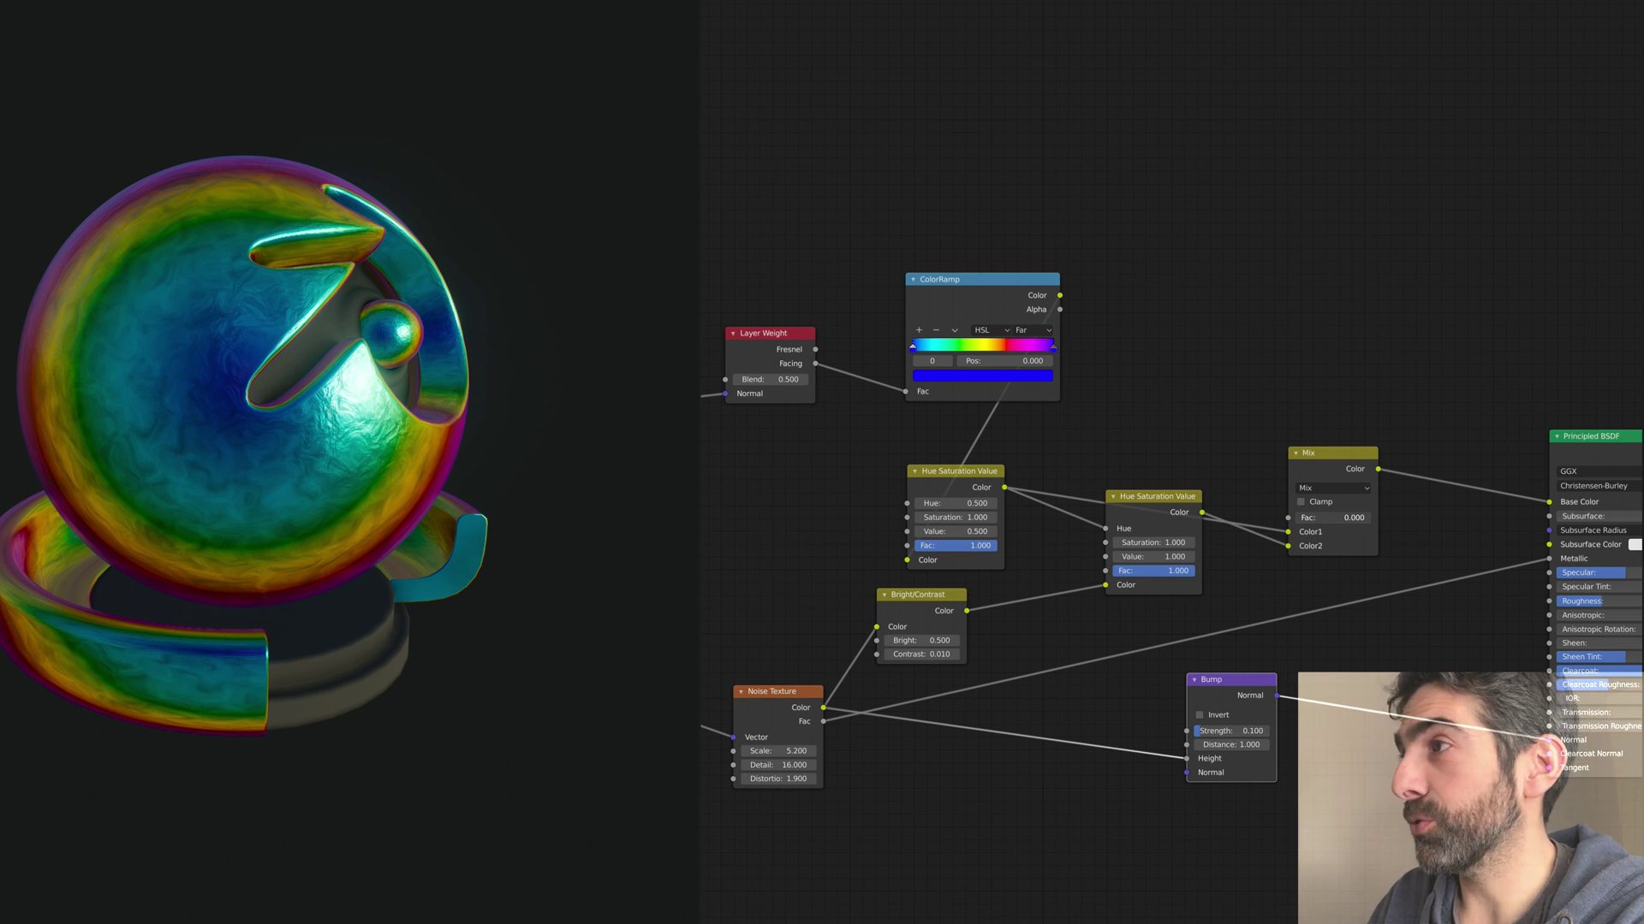
middle_drag(452, 594, 282, 535)
middle_drag(827, 502, 891, 462)
middle_drag(1381, 575, 1353, 577)
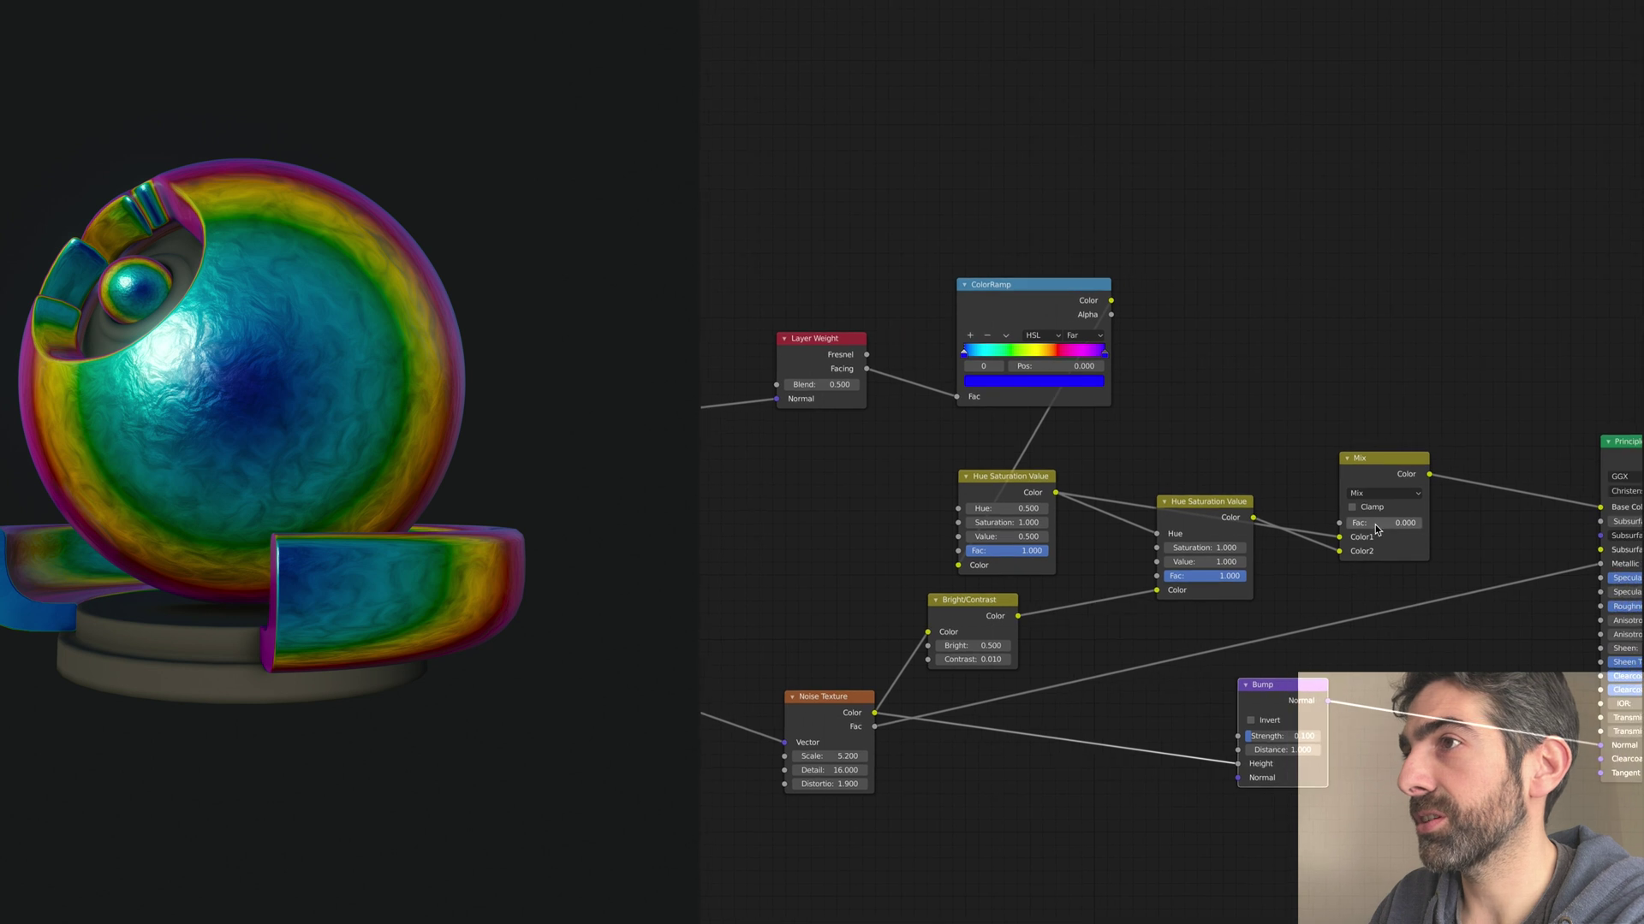
Step: Set the Mix node's factor to 1 and check the noise-based coloring on the ball from another angle
drag(1349, 523, 1420, 523)
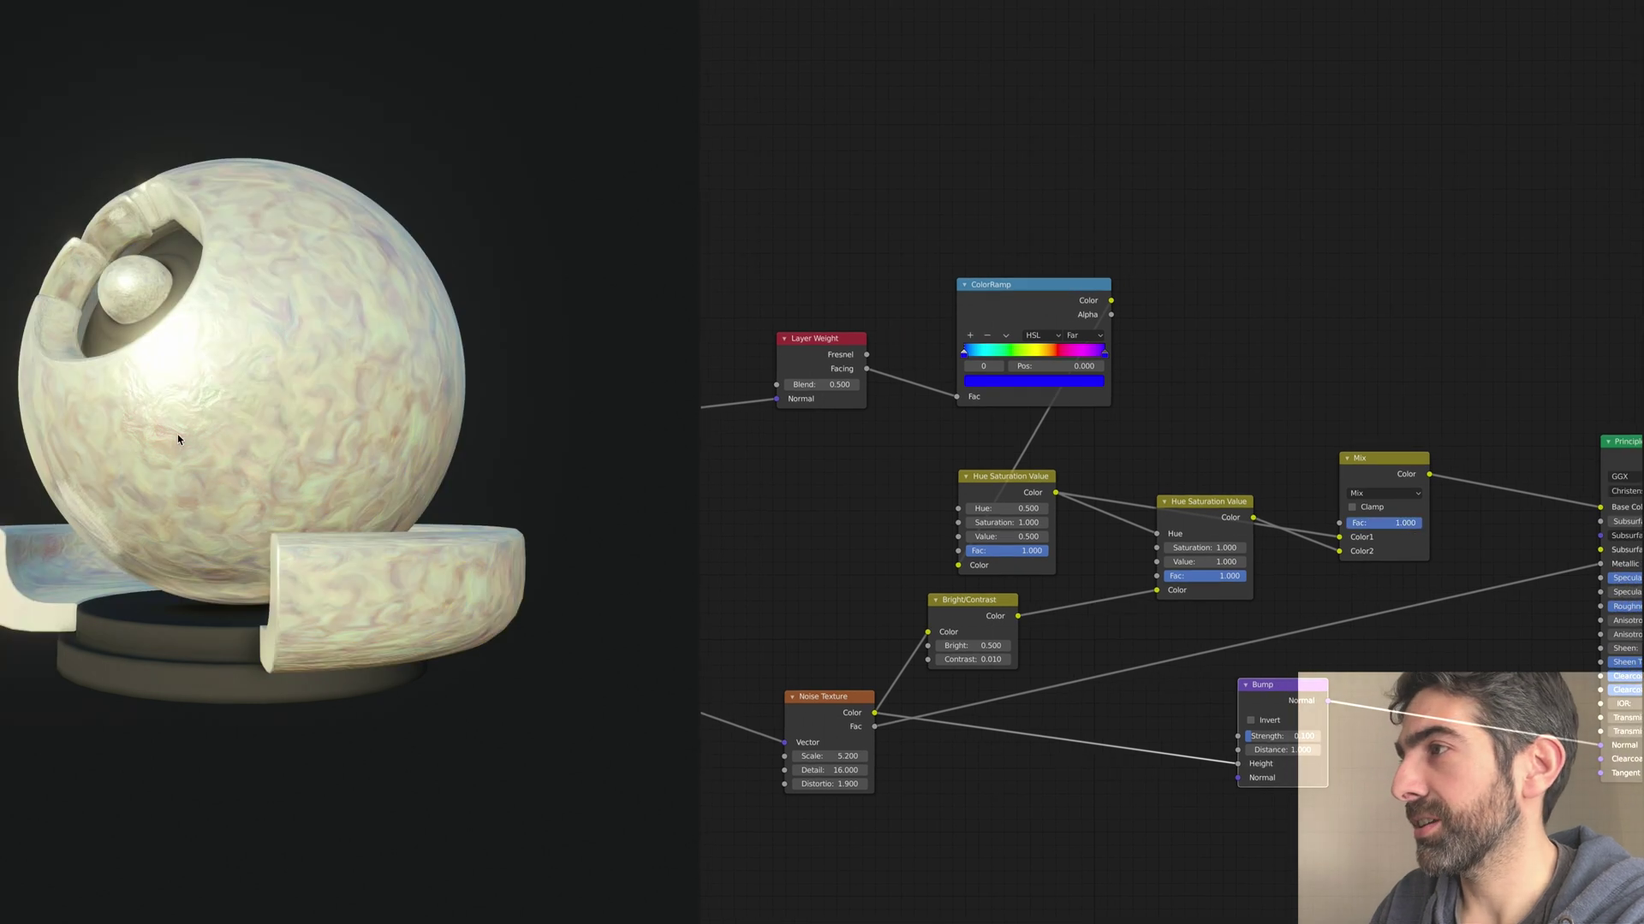
middle_drag(255, 443, 449, 421)
middle_drag(768, 523, 1072, 471)
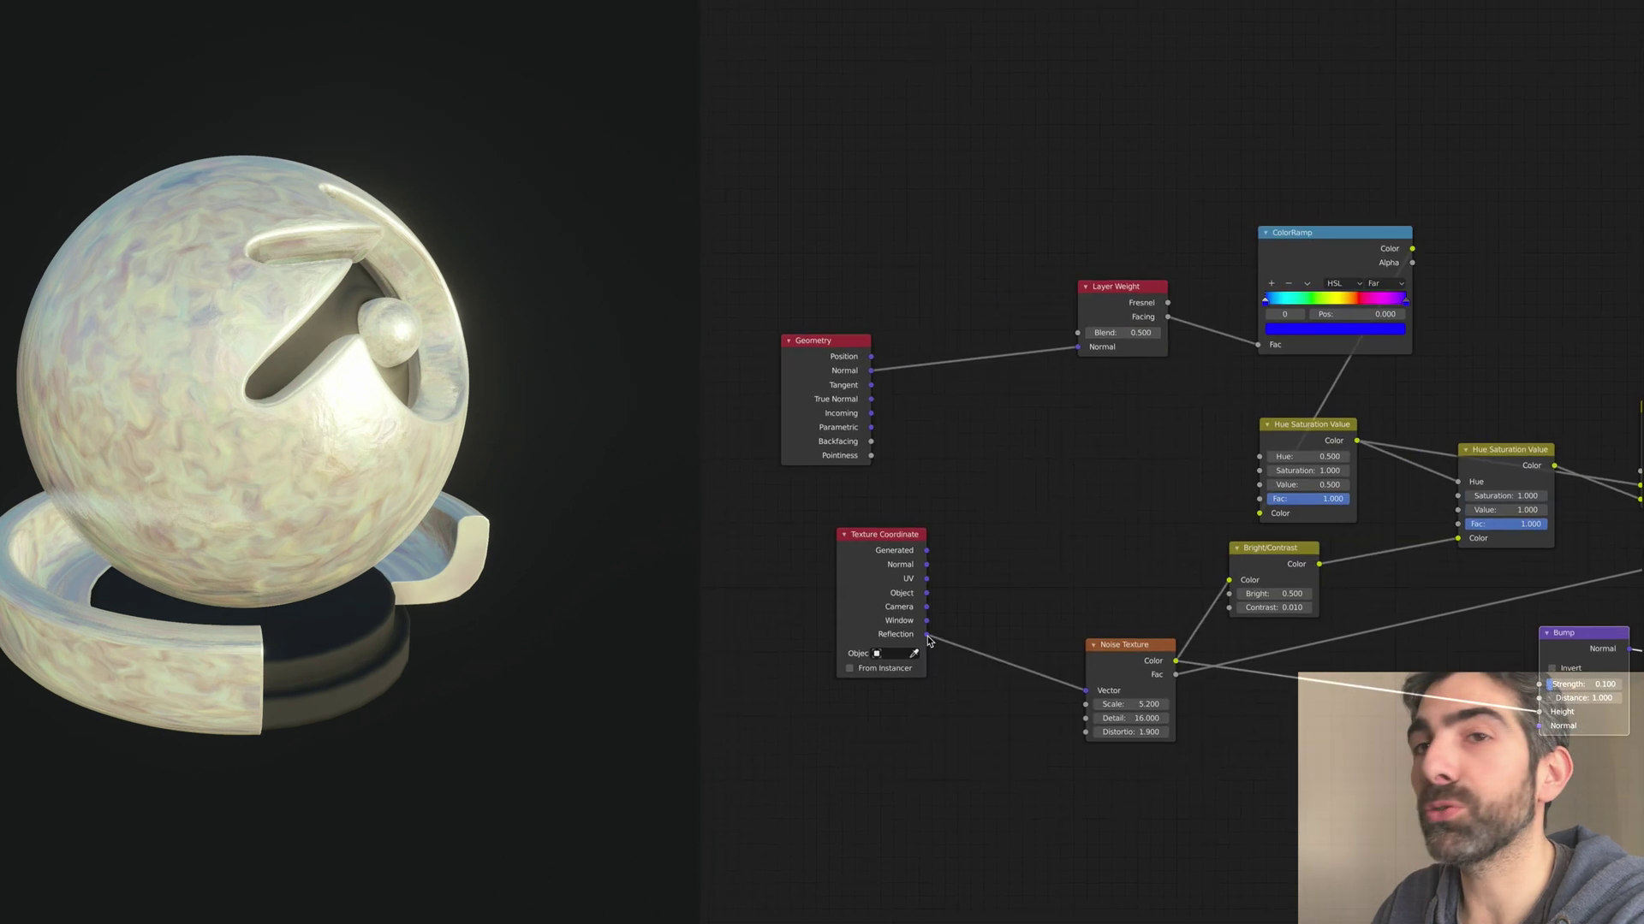
Step: Move the Texture Coordinate node slightly farther from the Noise Texture node and view the ball from a slightly different angle
drag(884, 541, 865, 566)
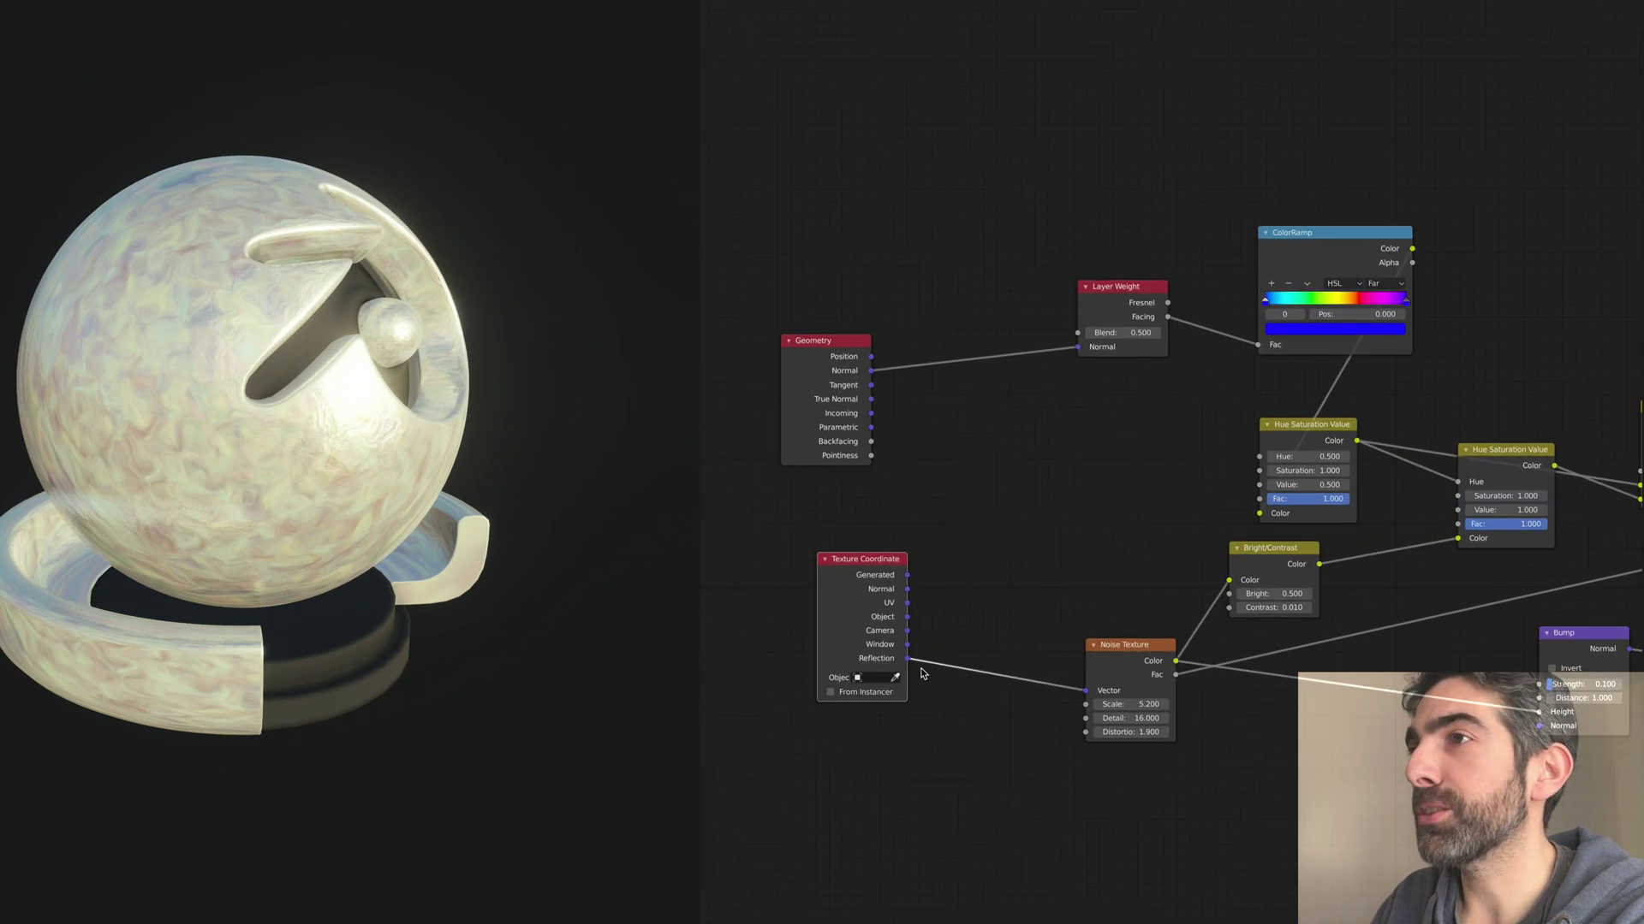
middle_drag(1043, 501, 958, 519)
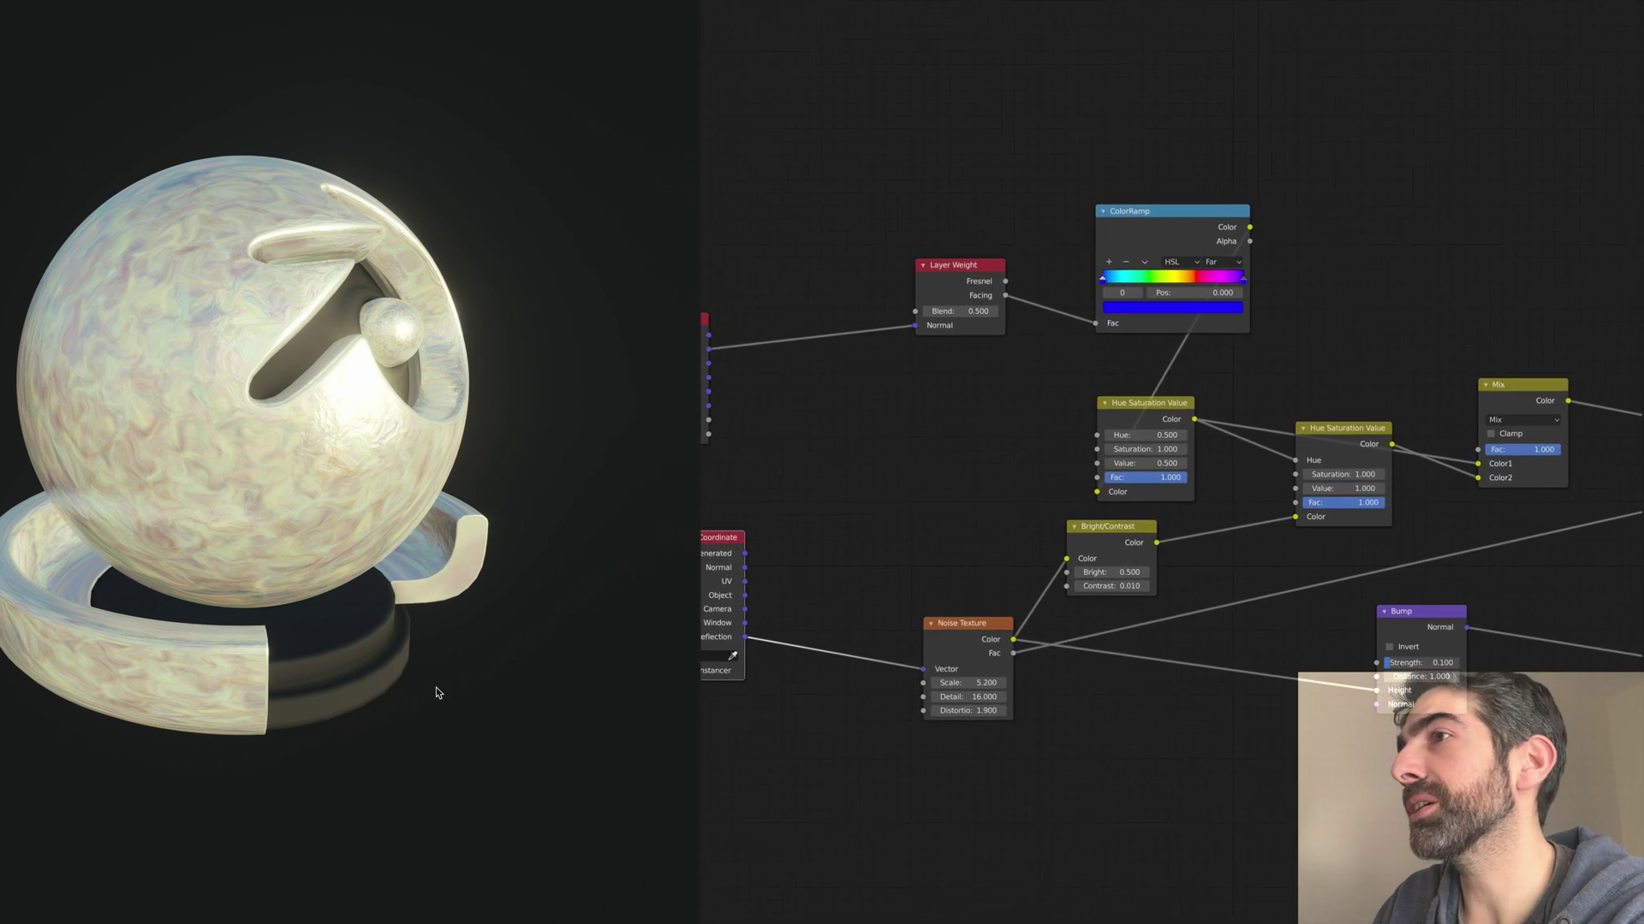
middle_drag(435, 687, 402, 688)
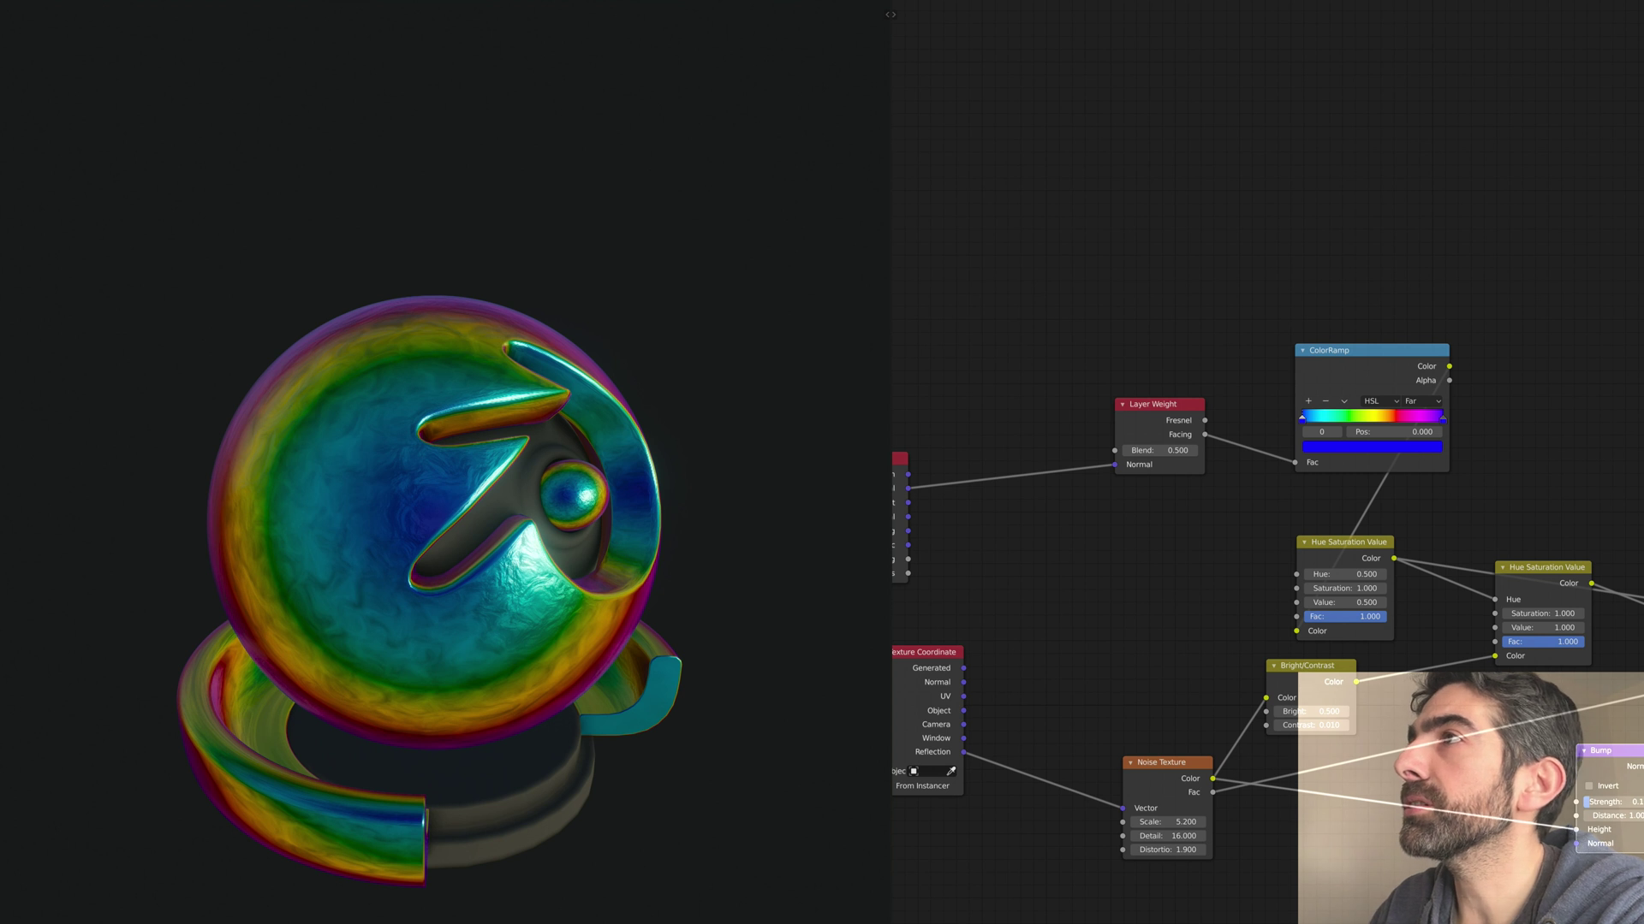
Step: Undo the last material change and light the preview with the dark studio environment
key(ctrl+z)
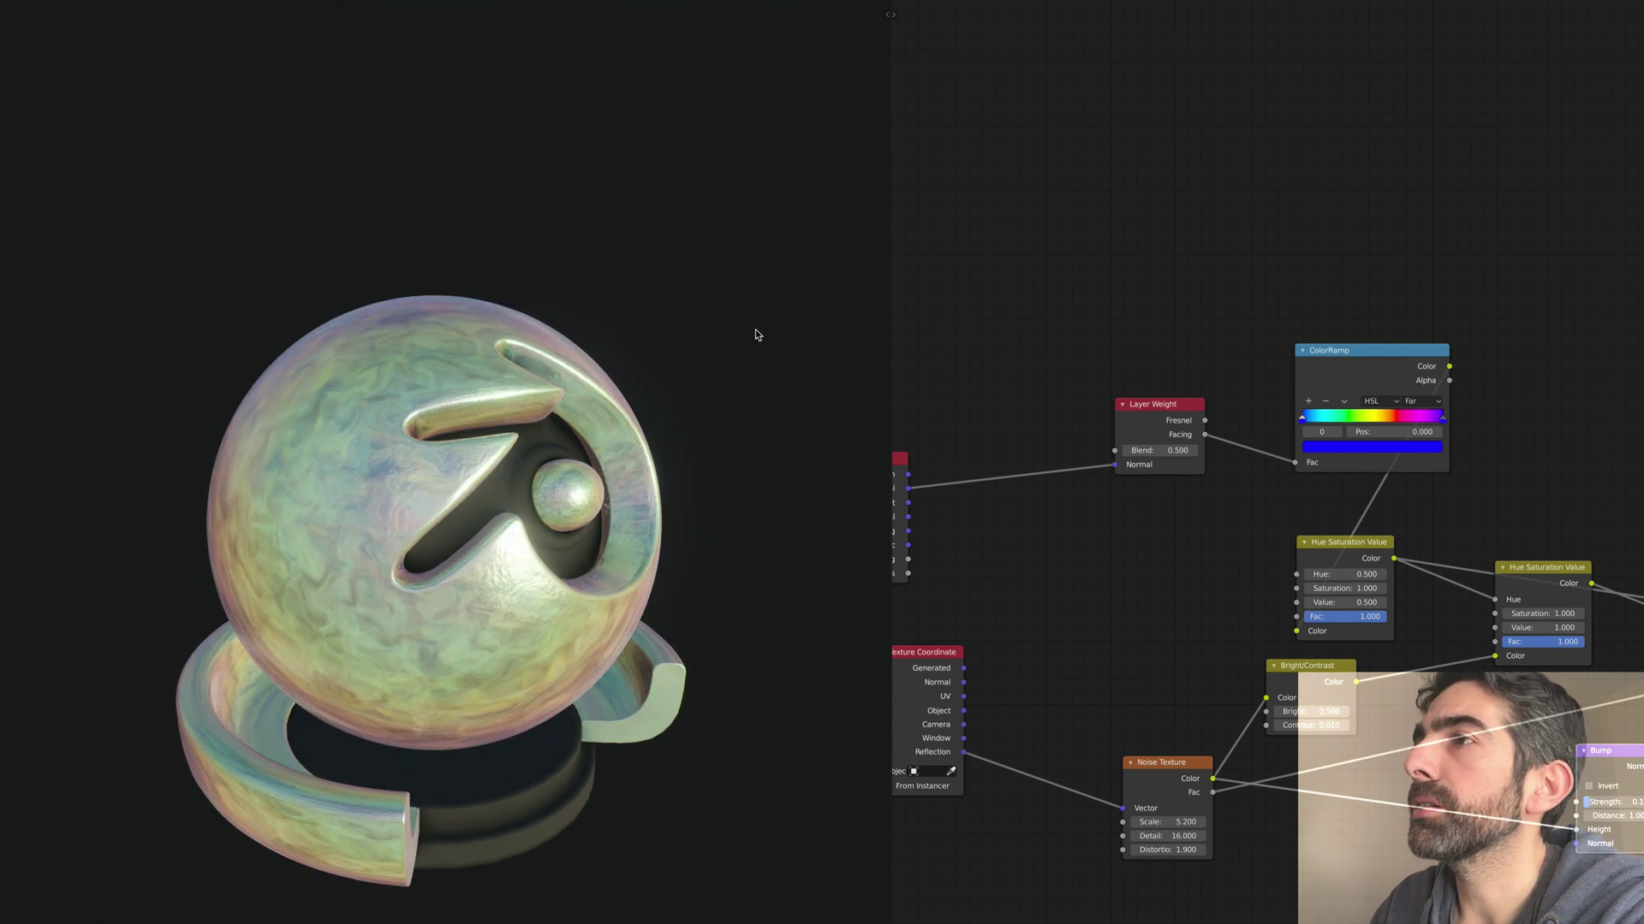
click(845, 0)
click(842, 92)
click(1019, 146)
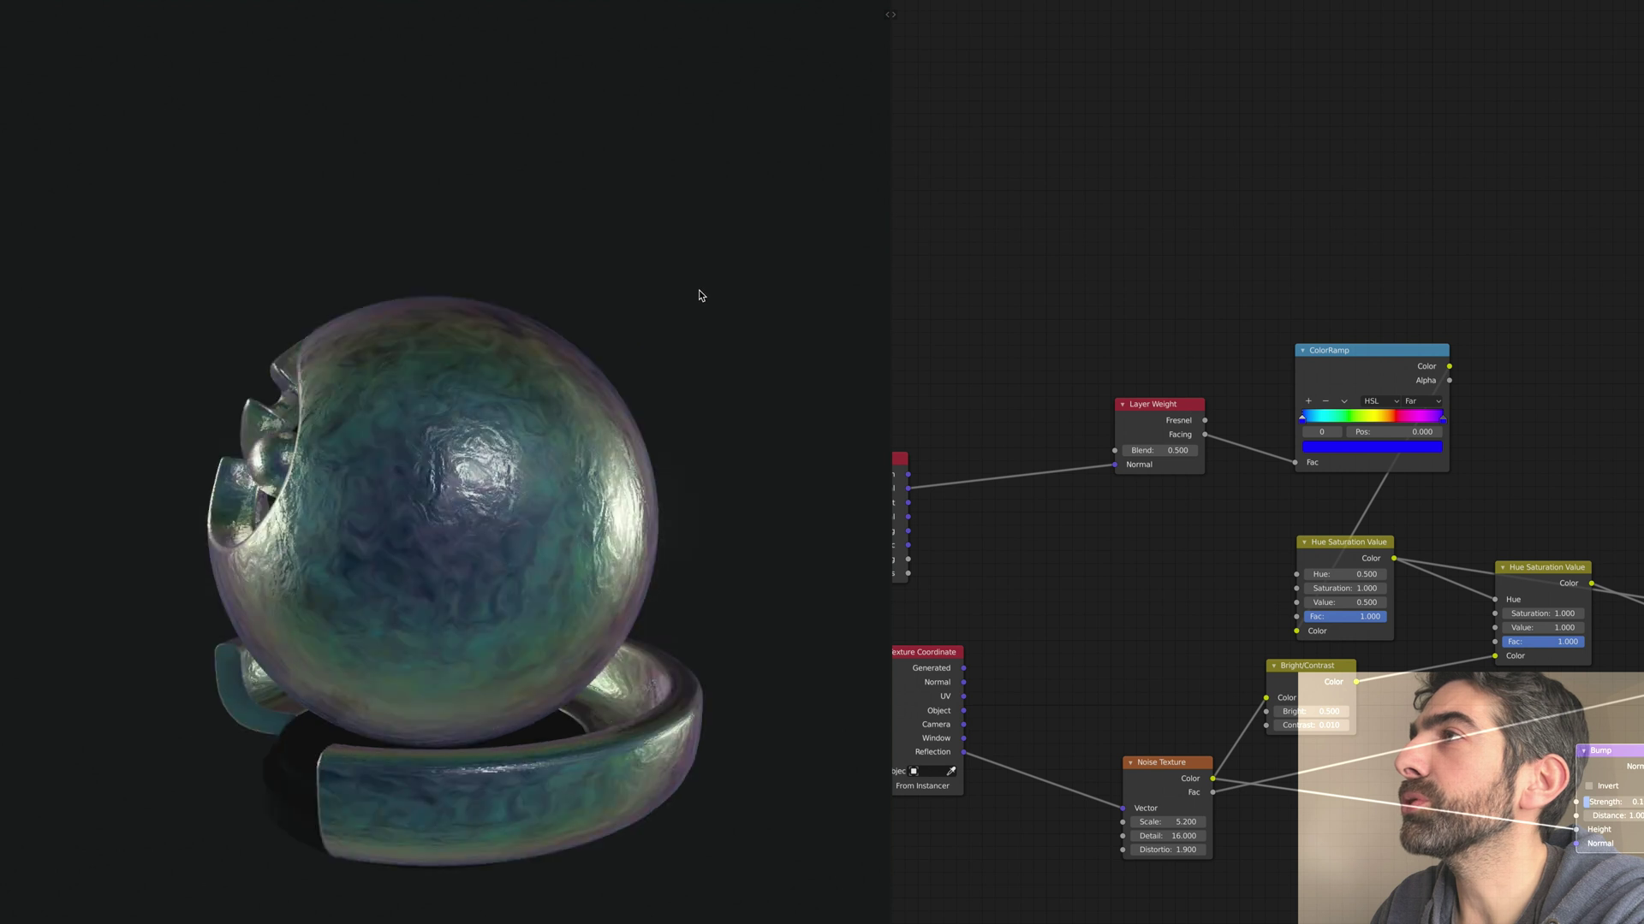
Step: Preview the pearl material under the bright interior environment and under the low-sun grass field environment
click(846, 2)
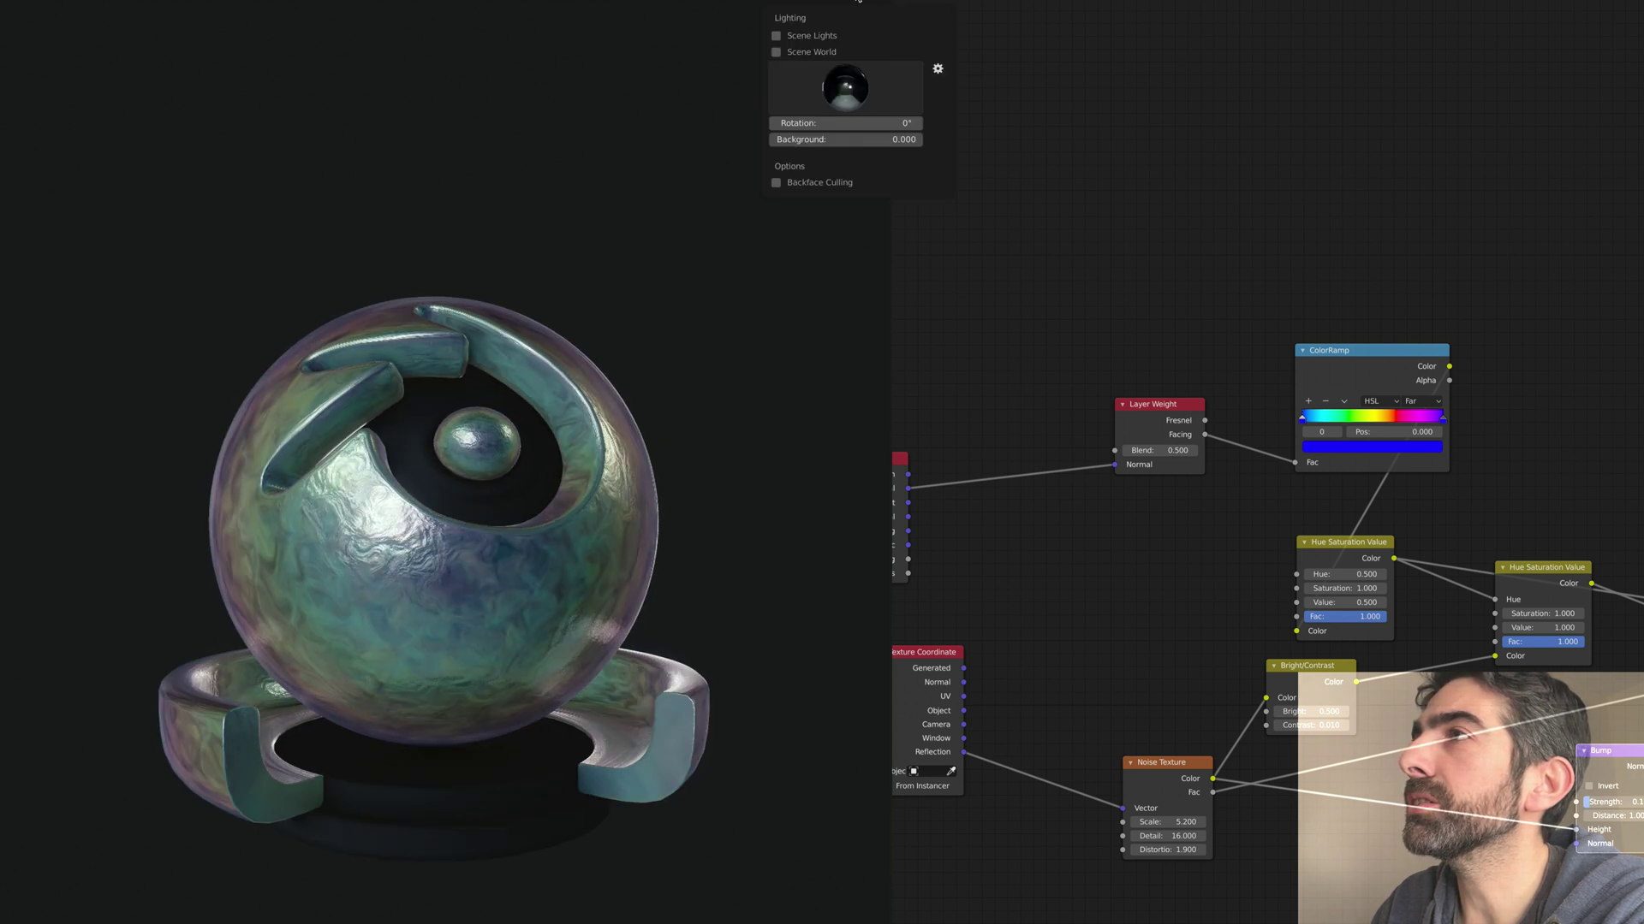
click(846, 90)
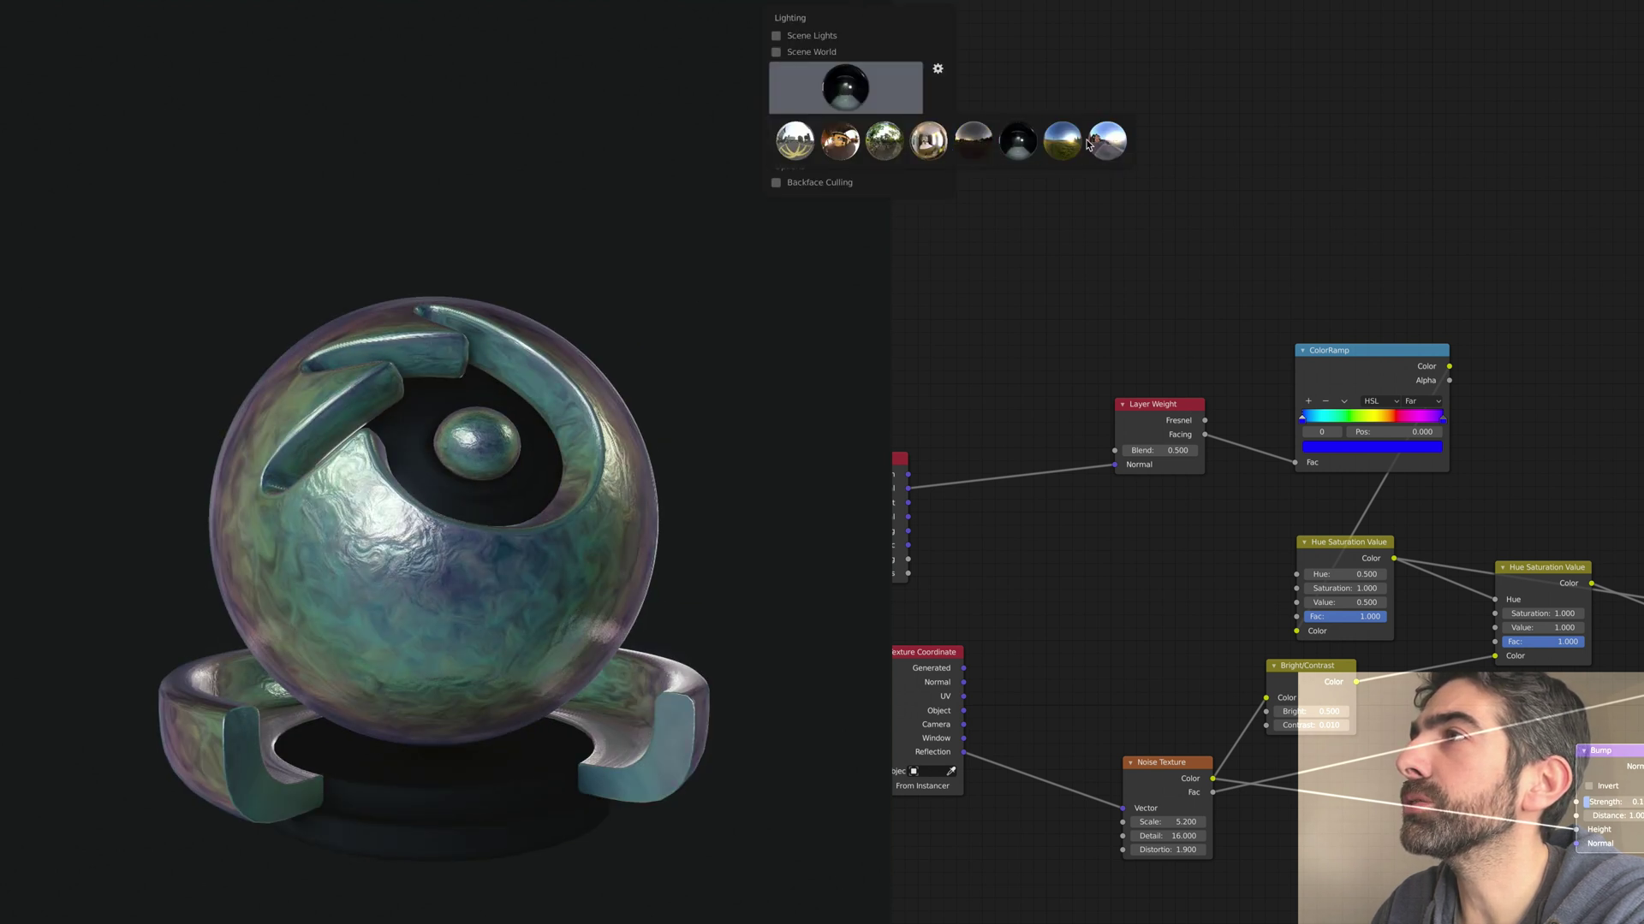
click(929, 141)
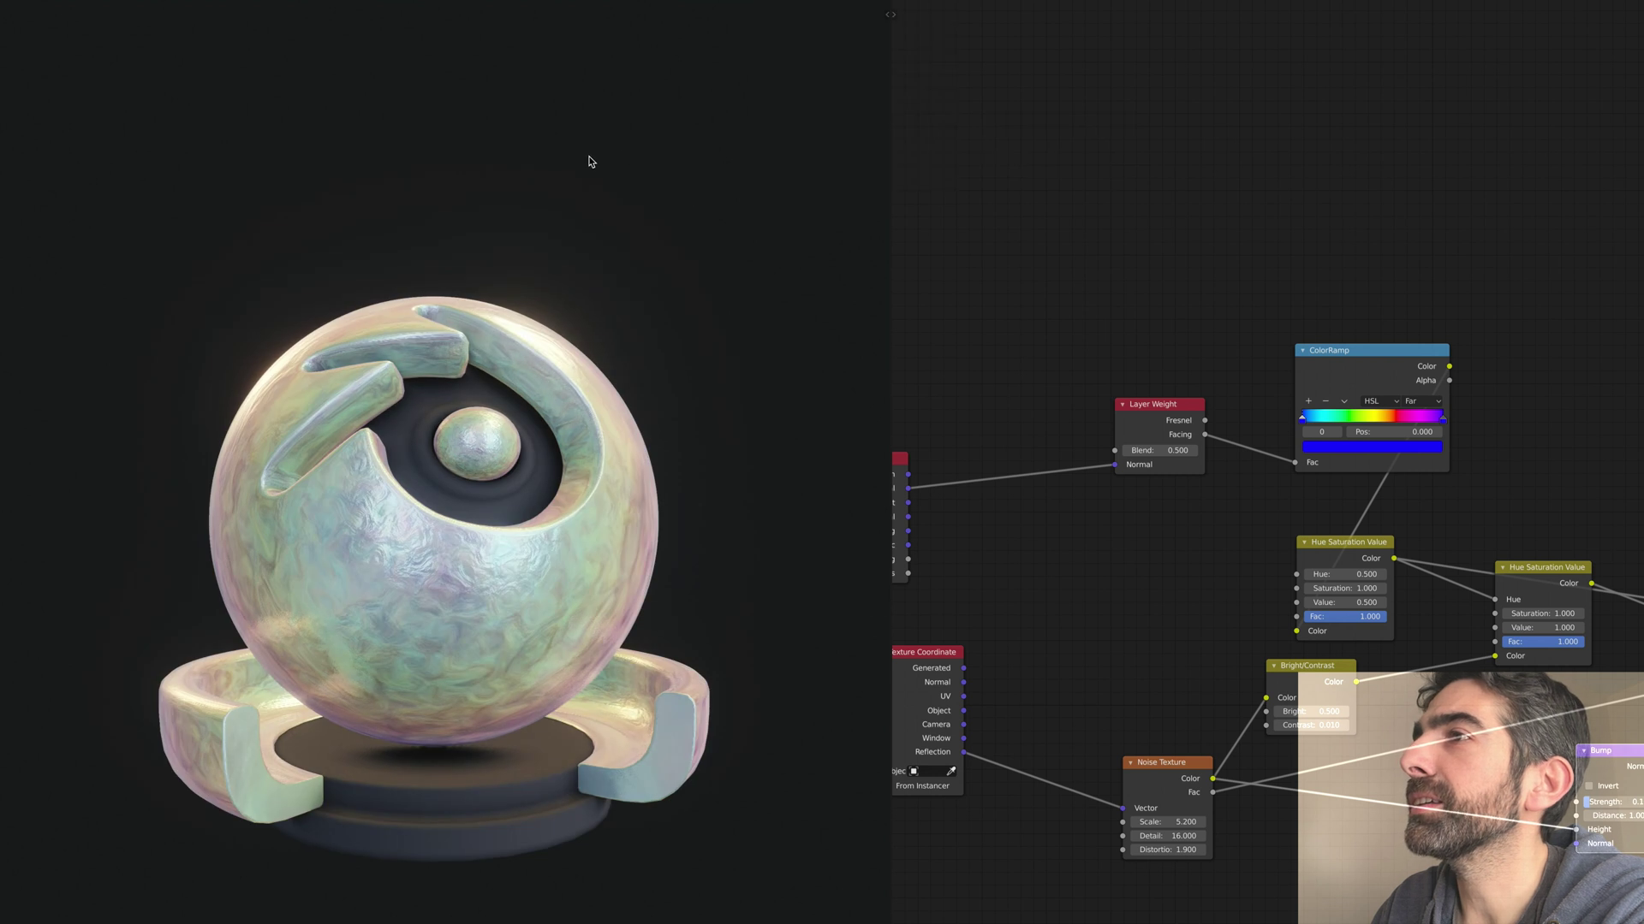
click(846, 4)
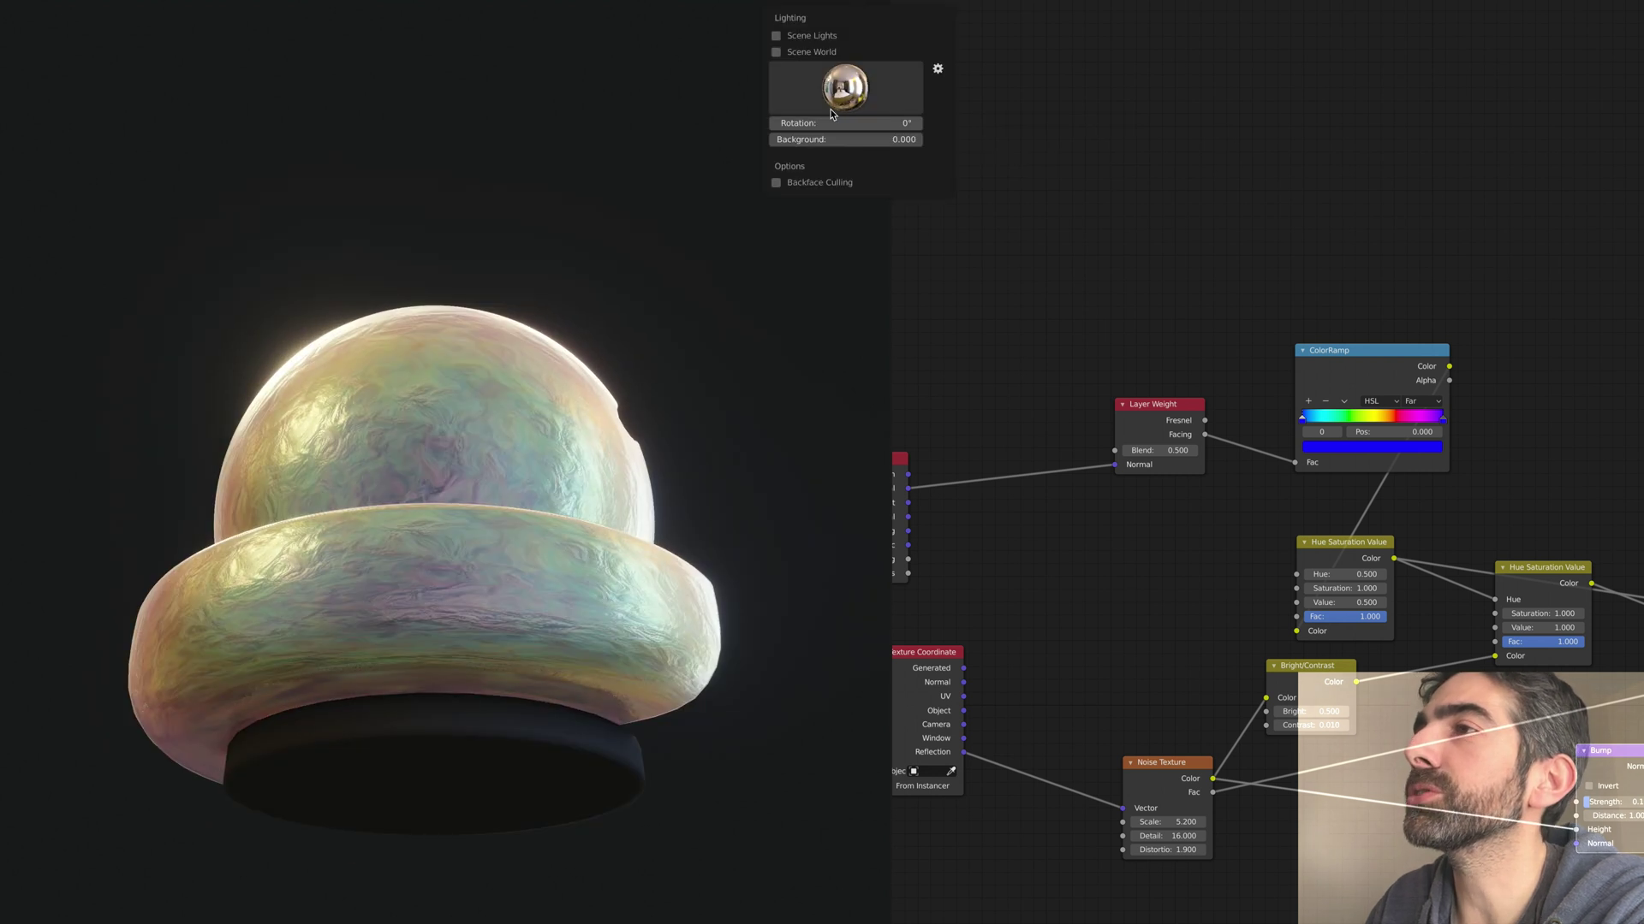
click(846, 85)
click(1062, 142)
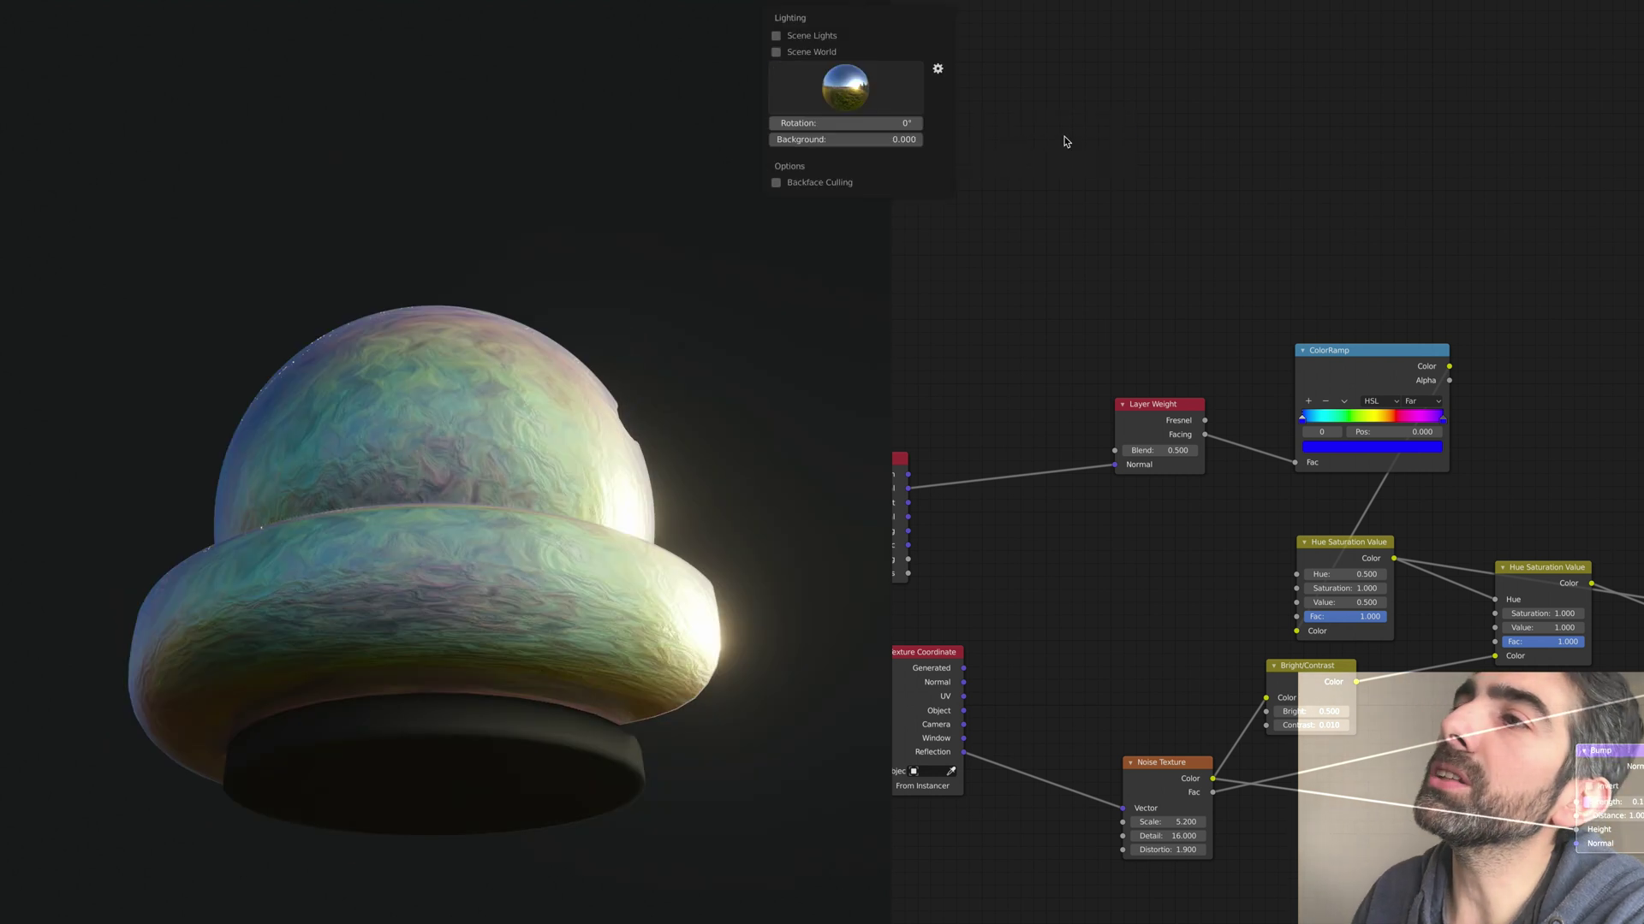
Step: Check the noise-based pearl ball from a different distance and angle and switch to the Voronoi-based material variant
middle_drag(671, 222, 648, 228)
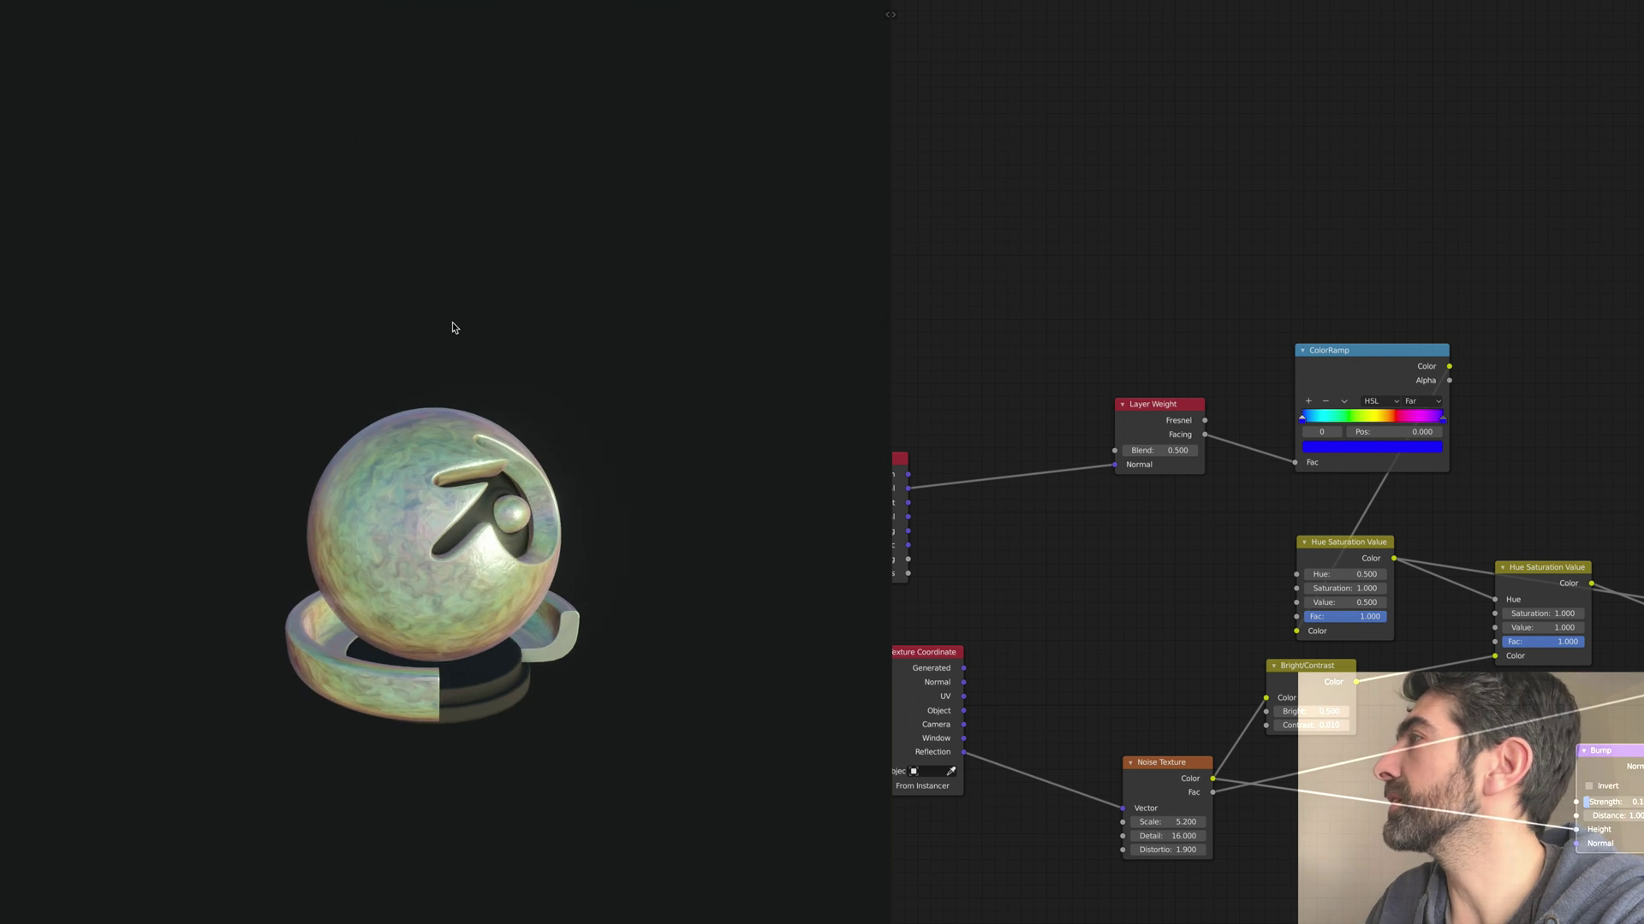
scroll(450, 439, up, 3)
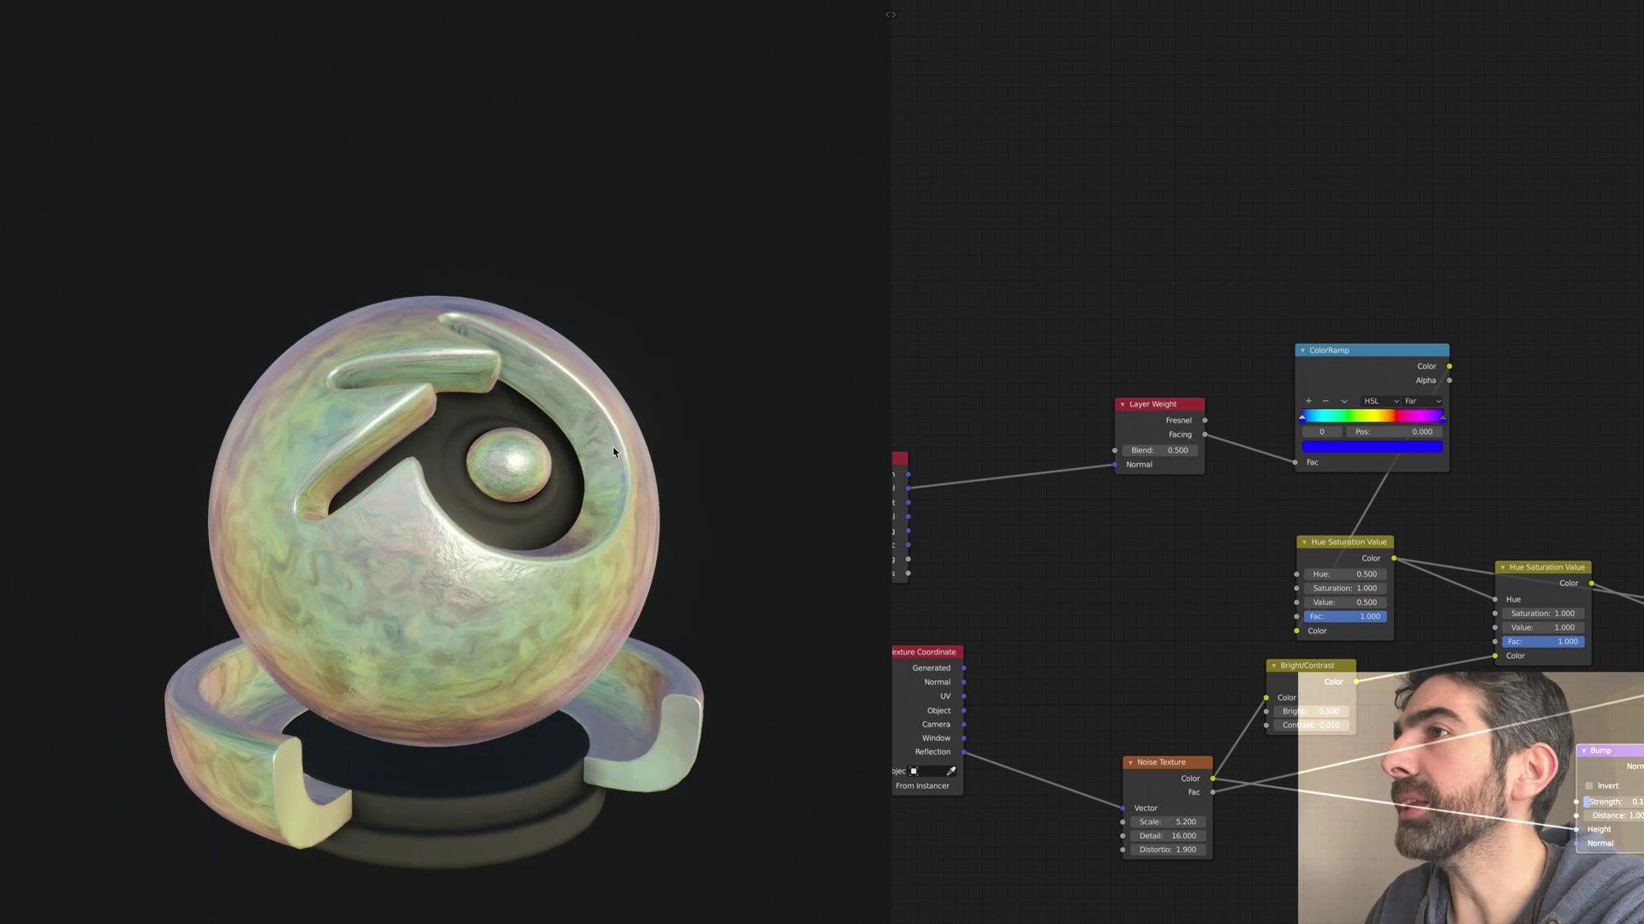
middle_drag(613, 447, 480, 464)
key(h)
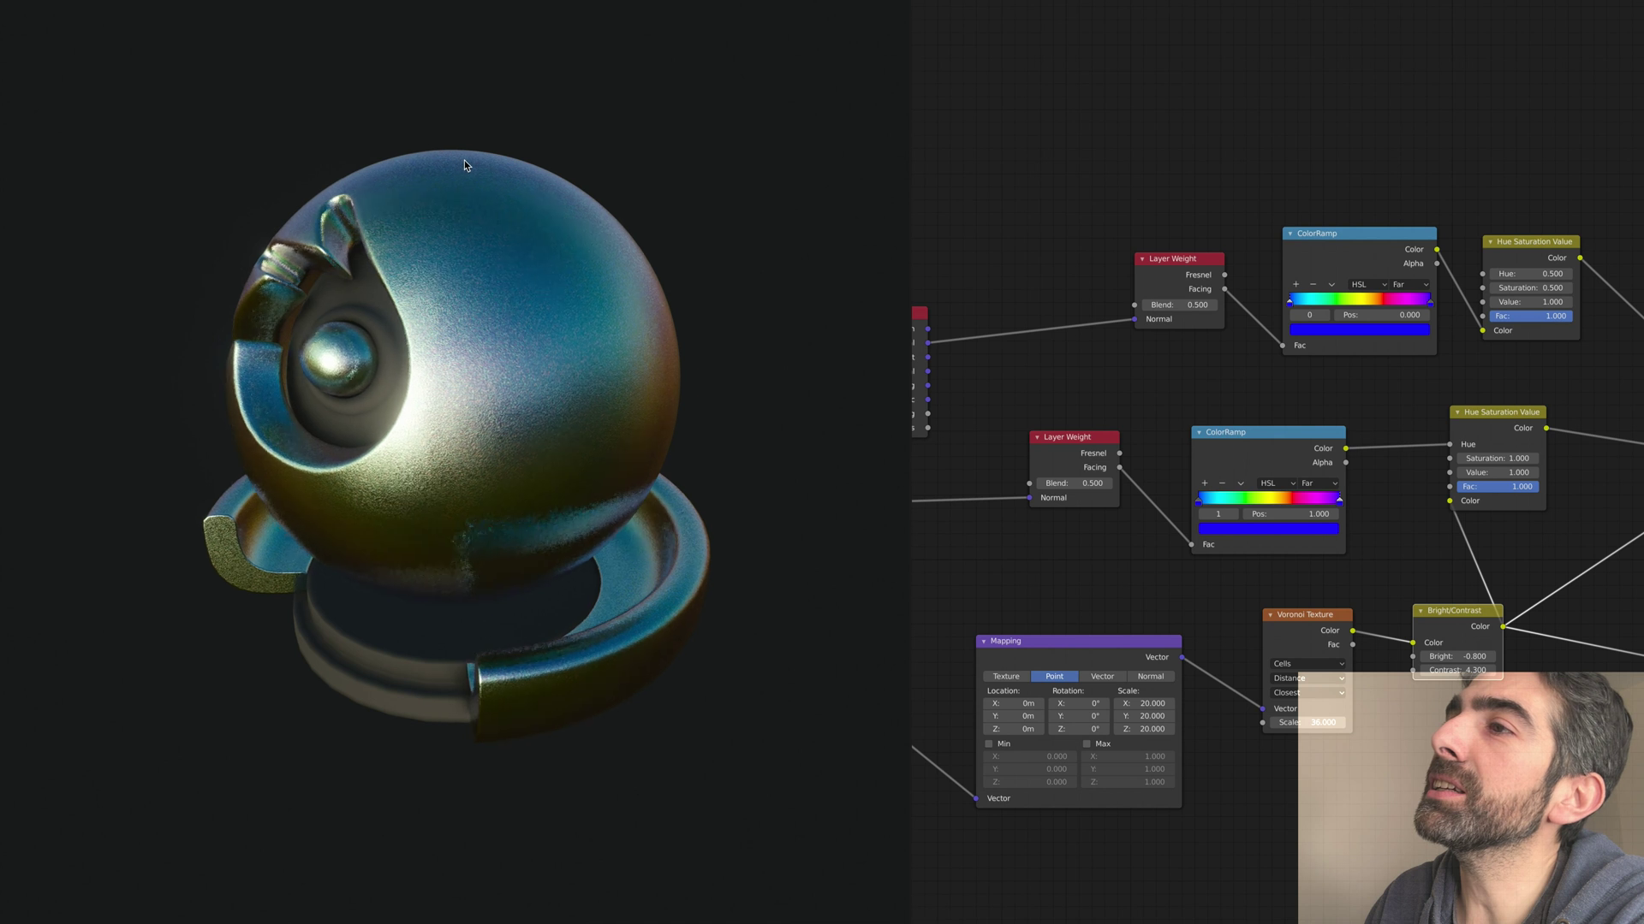
Step: Examine the metallic Voronoi-based ball from several angles and distances
middle_drag(464, 165, 560, 160)
scroll(470, 204, down, 5)
middle_drag(477, 209, 535, 308)
scroll(408, 360, up, 4)
scroll(408, 356, up, 1)
scroll(488, 330, down, 2)
Step: Preview the Voronoi-based ball under the dark studio environment from the cut-out side
click(864, 0)
click(1037, 5)
middle_drag(679, 159, 564, 148)
middle_drag(593, 205, 660, 227)
scroll(638, 228, up, 2)
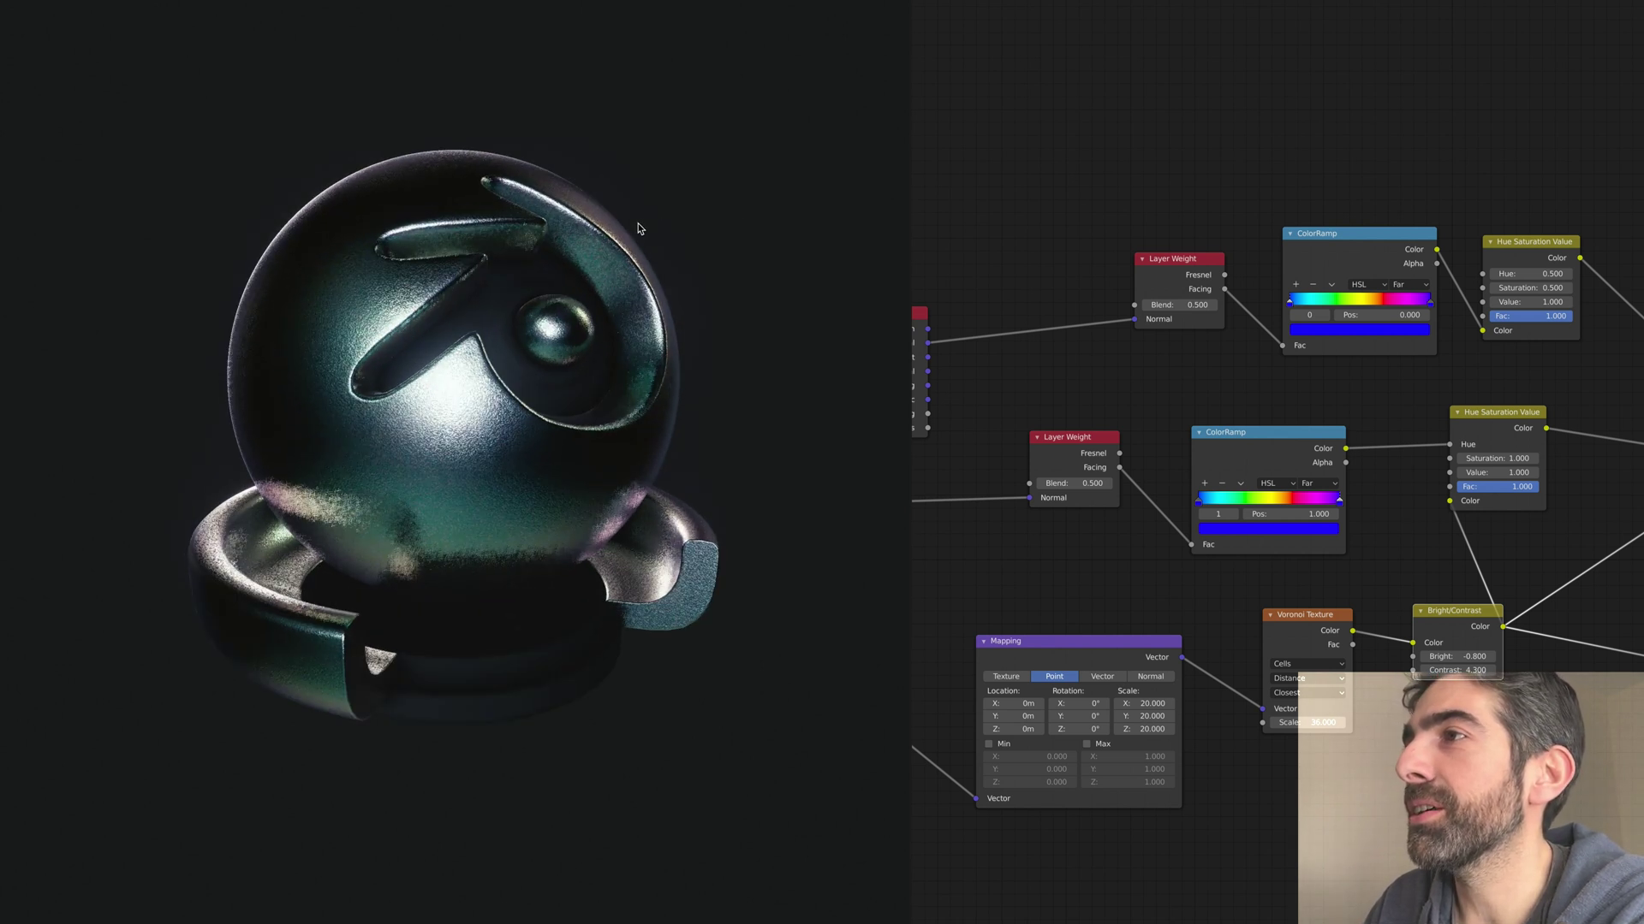
middle_drag(307, 249, 407, 294)
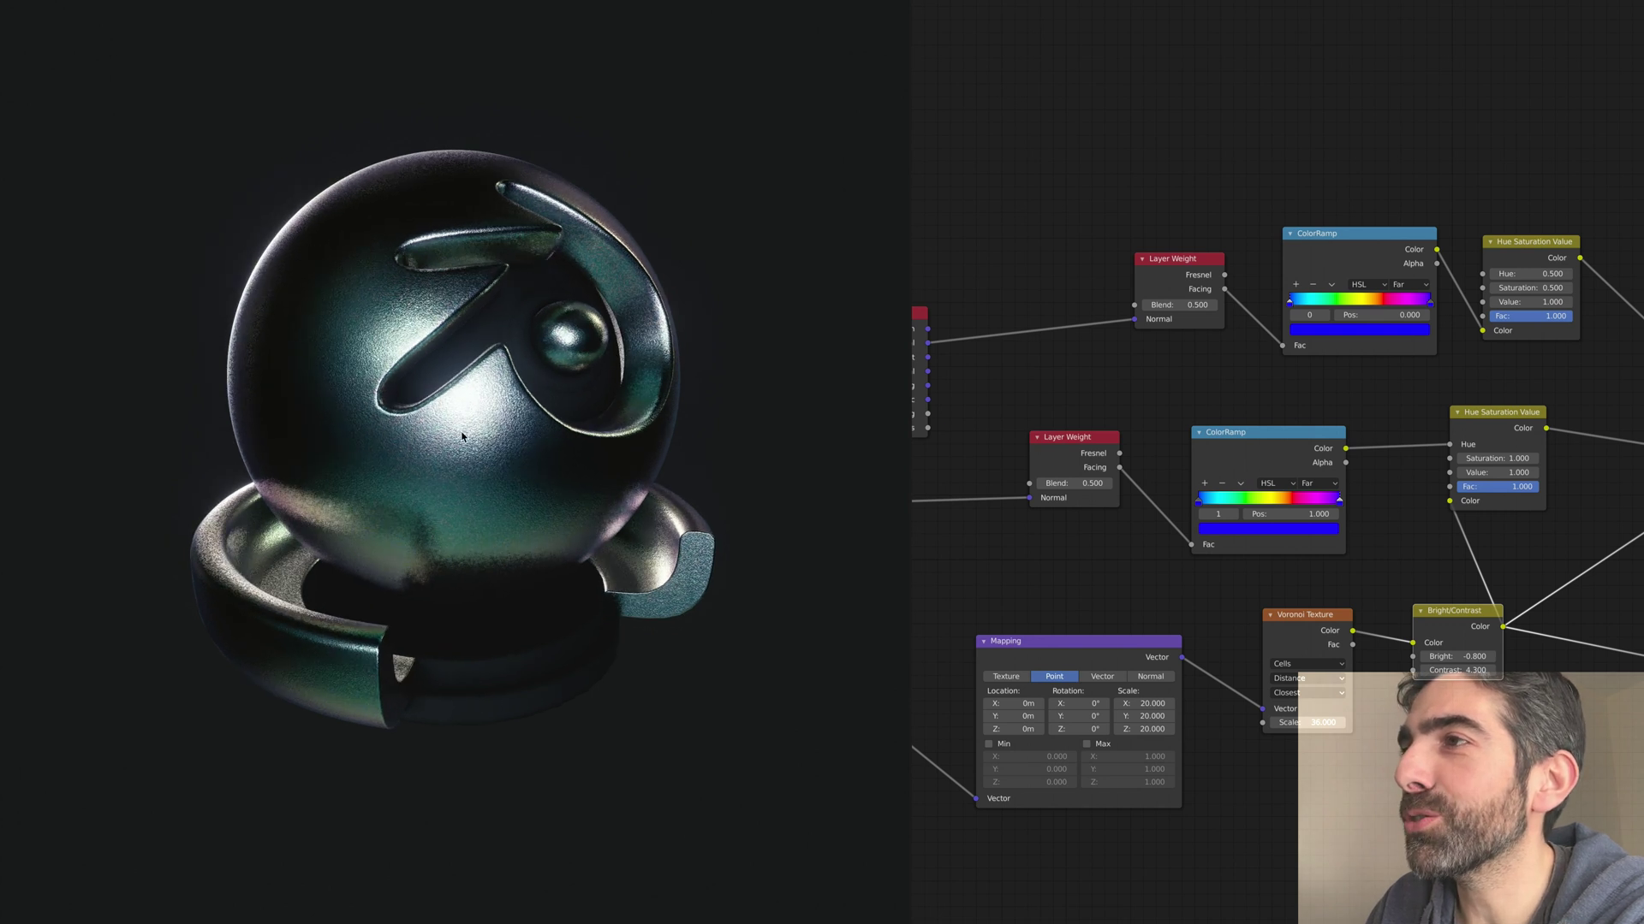
Step: Examine the fine colored flakes and bump relief around the ball's highlight from very close
scroll(488, 436, up, 5)
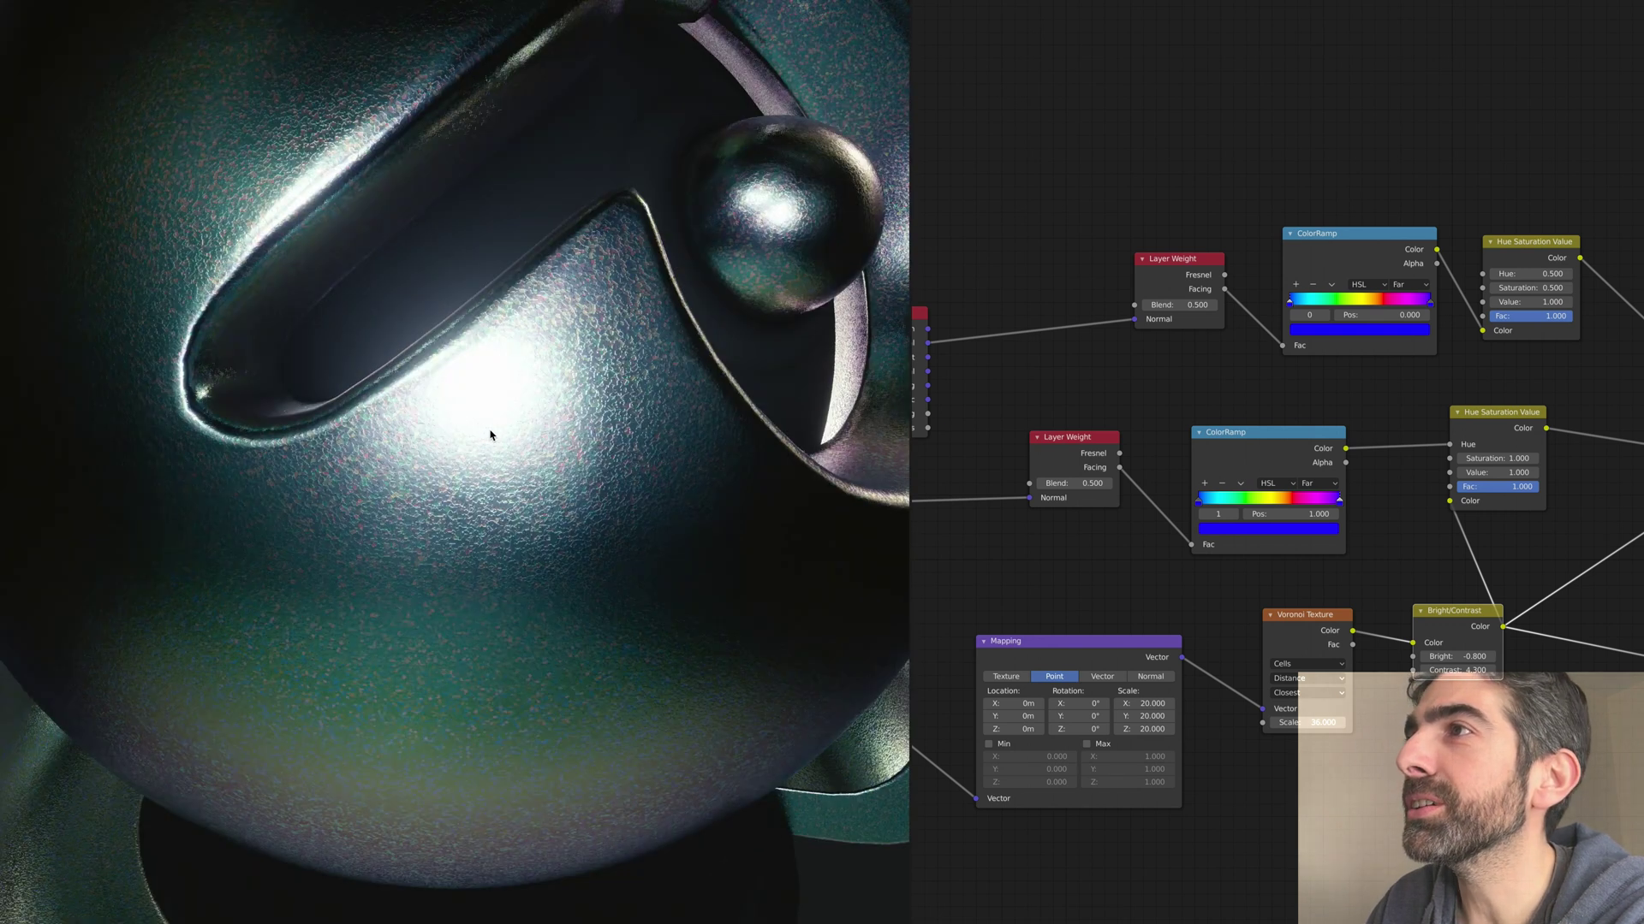
scroll(548, 440, up, 2)
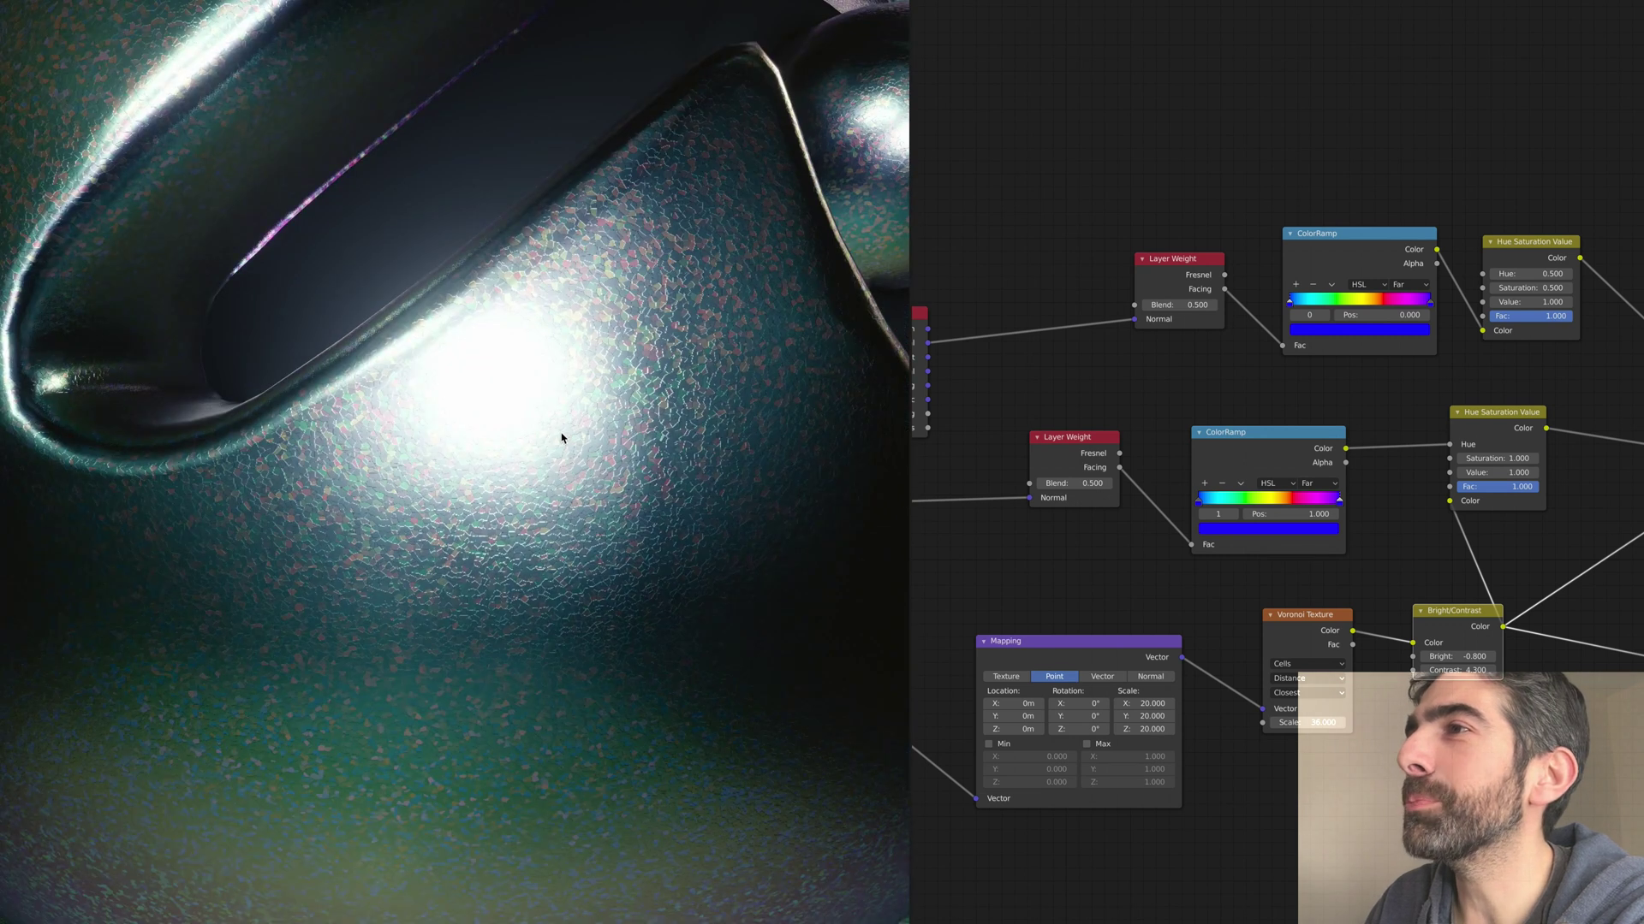
middle_drag(561, 438, 503, 321)
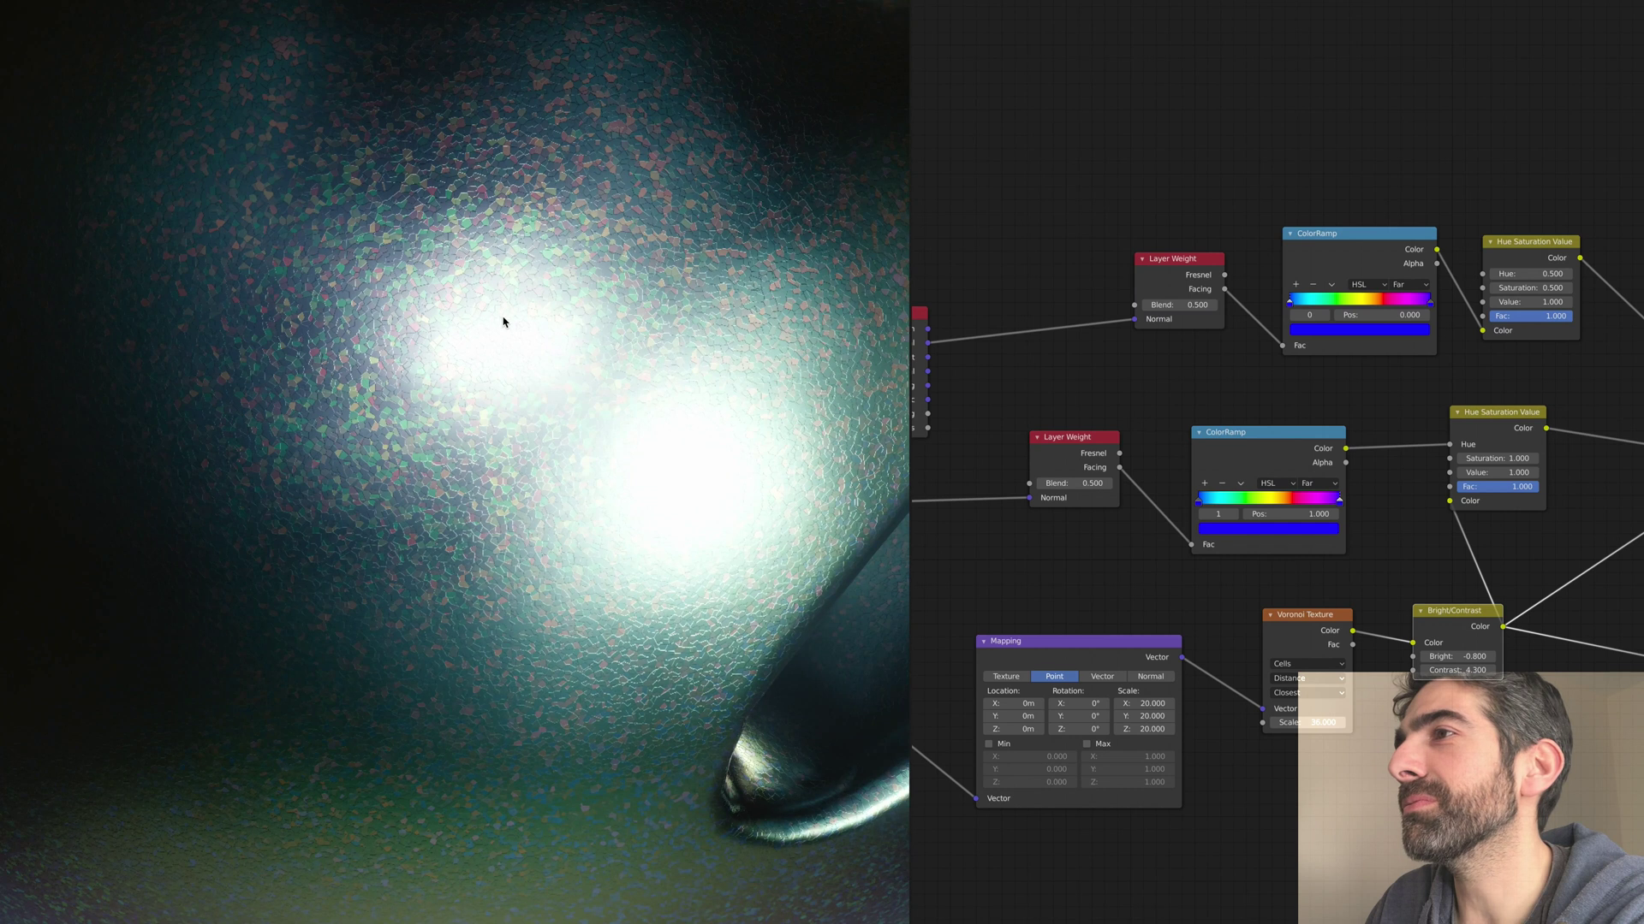
scroll(503, 322, down, 5)
scroll(503, 322, down, 6)
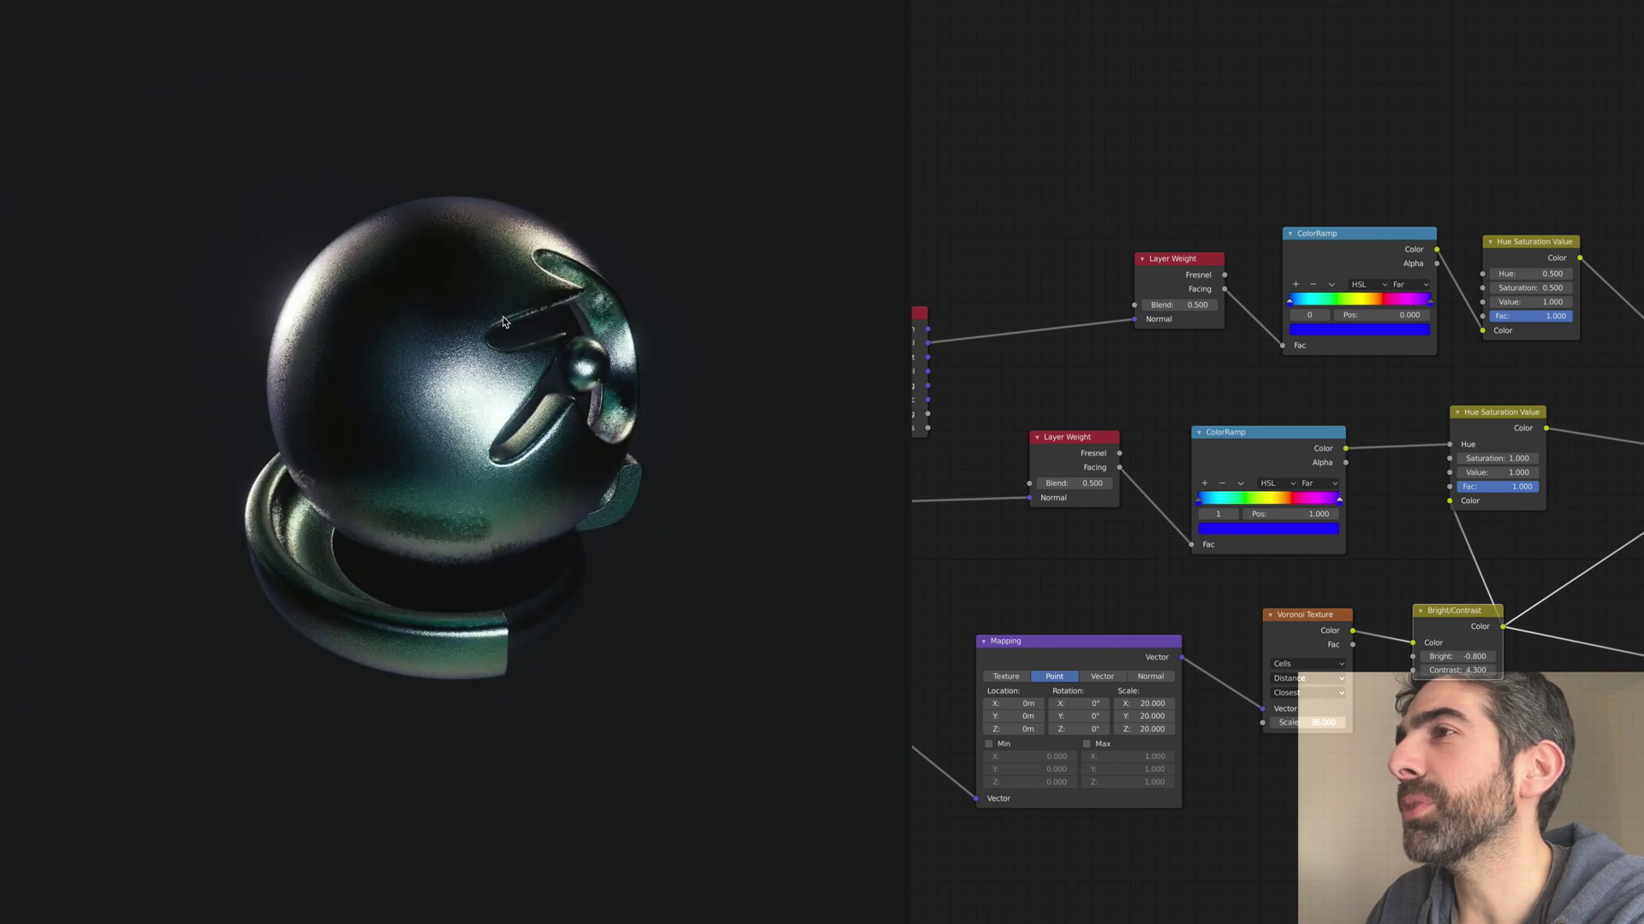
Step: View the flaked ball from several sides and switch the preview lighting to a brighter, warmer environment
middle_drag(503, 322, 444, 399)
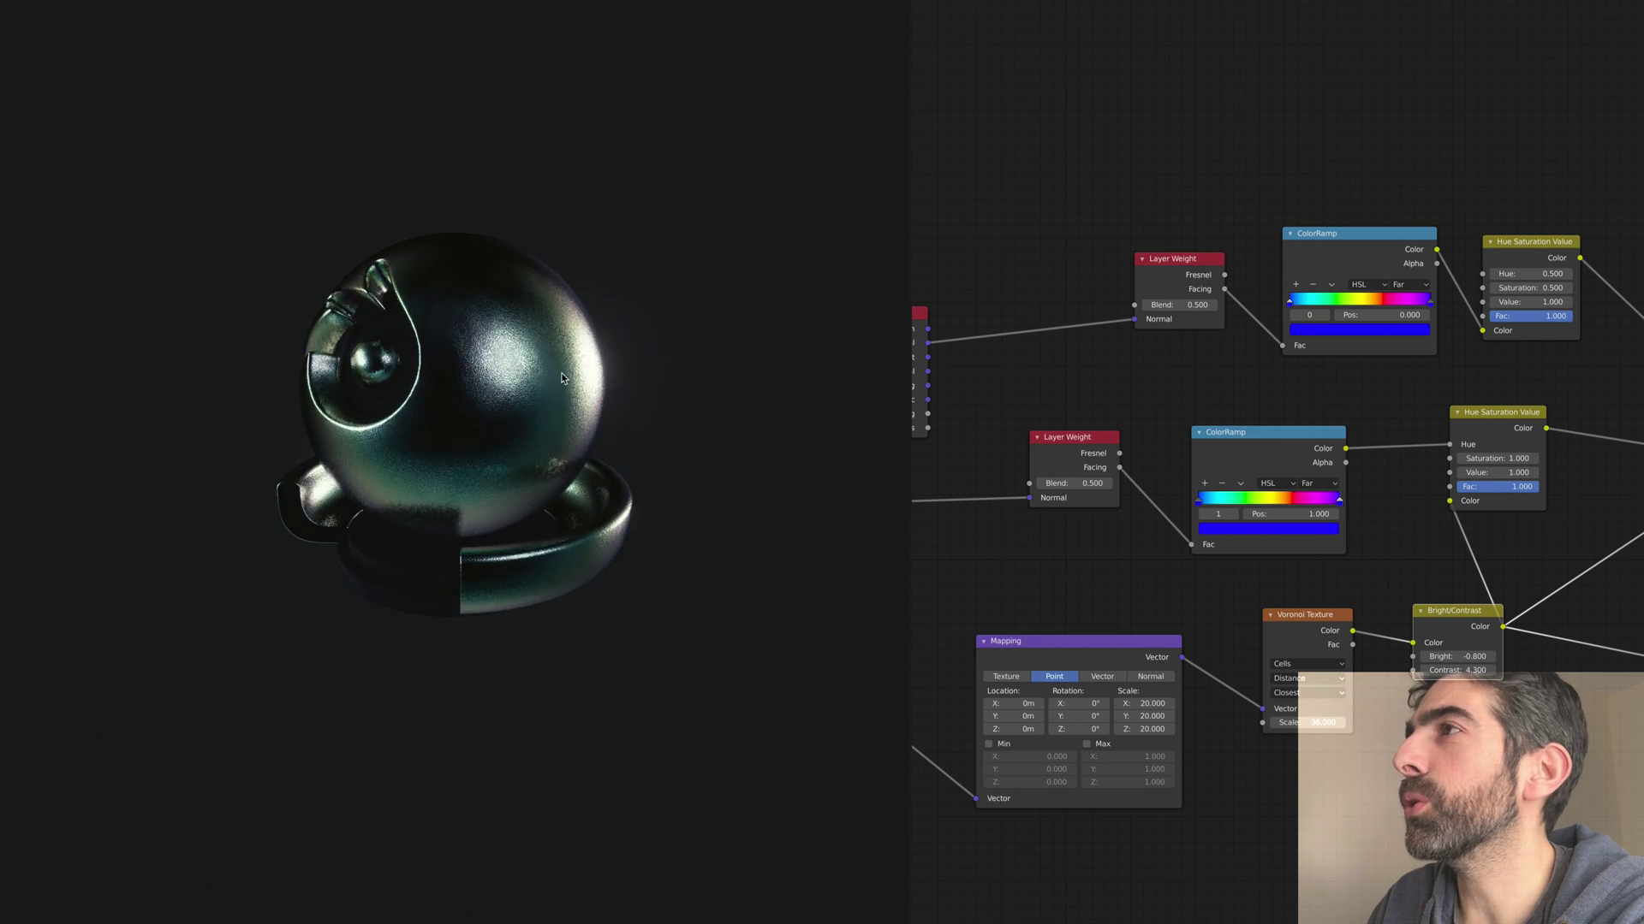
scroll(557, 372, up, 4)
middle_drag(579, 373, 213, 382)
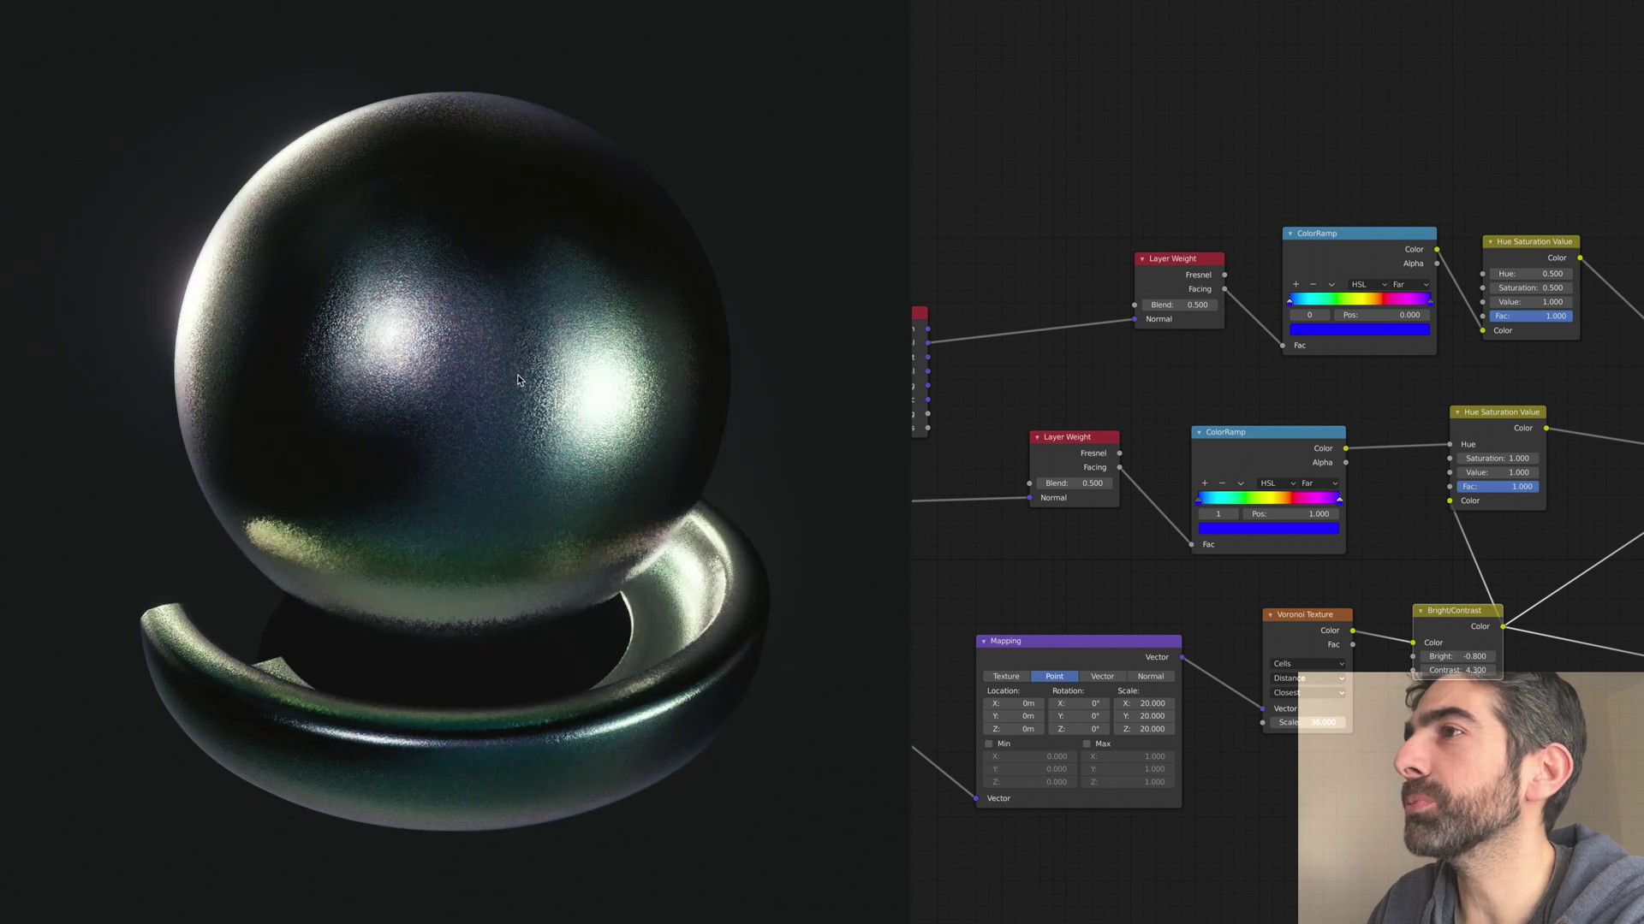
middle_drag(591, 375, 470, 371)
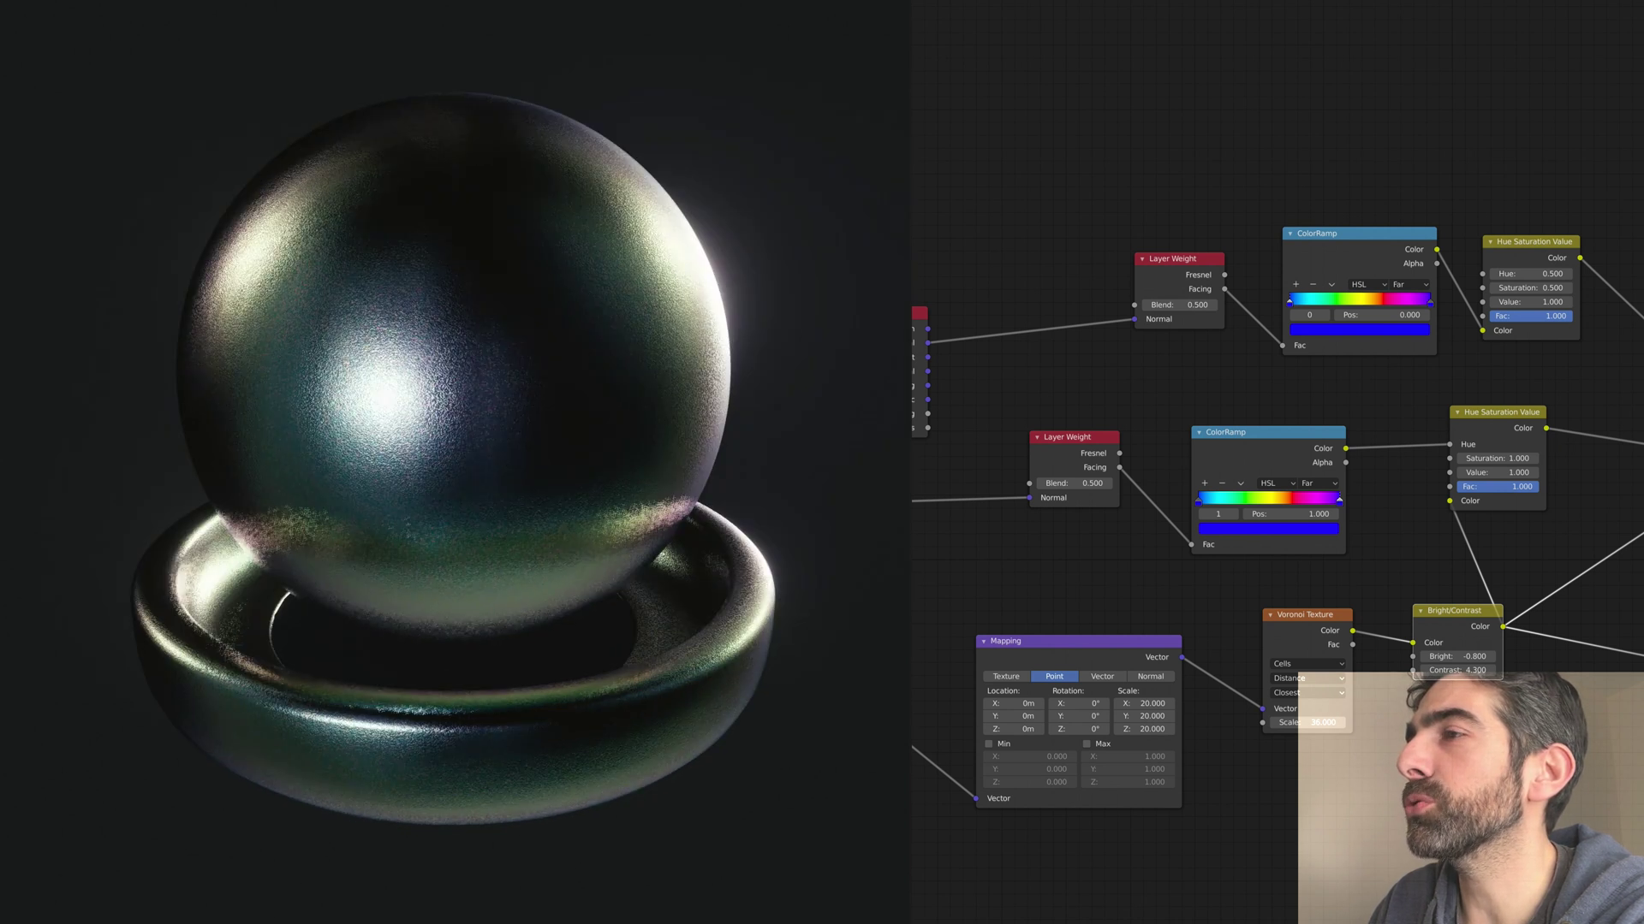
click(866, 0)
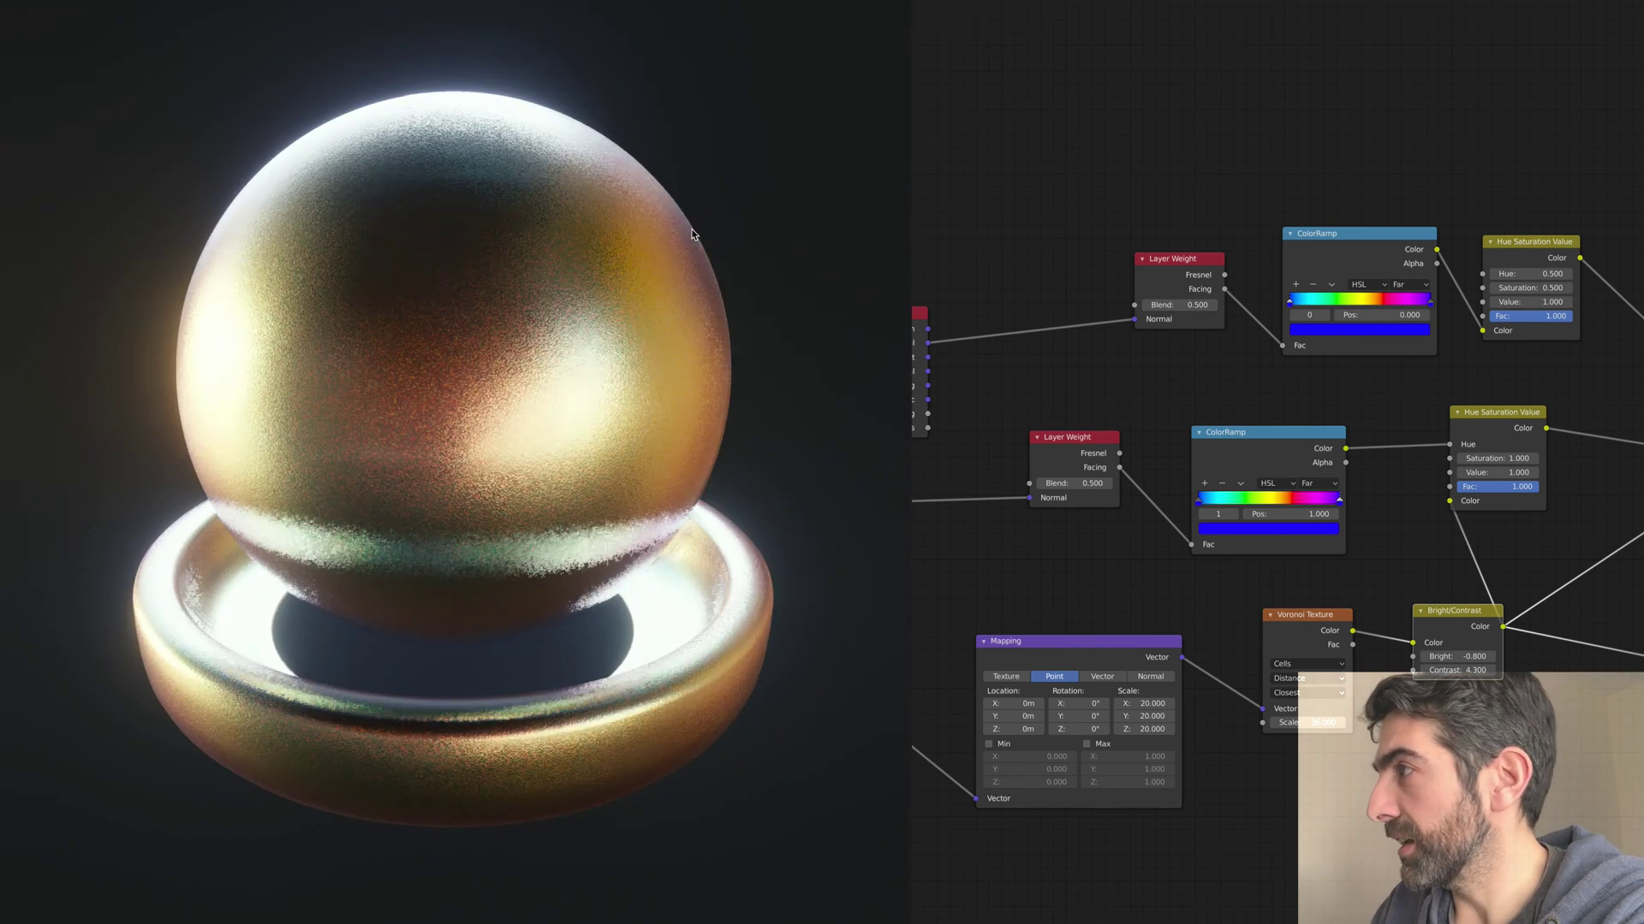
mouse_move(649, 214)
middle_down()
mouse_move(594, 234)
mouse_move(643, 218)
middle_up()
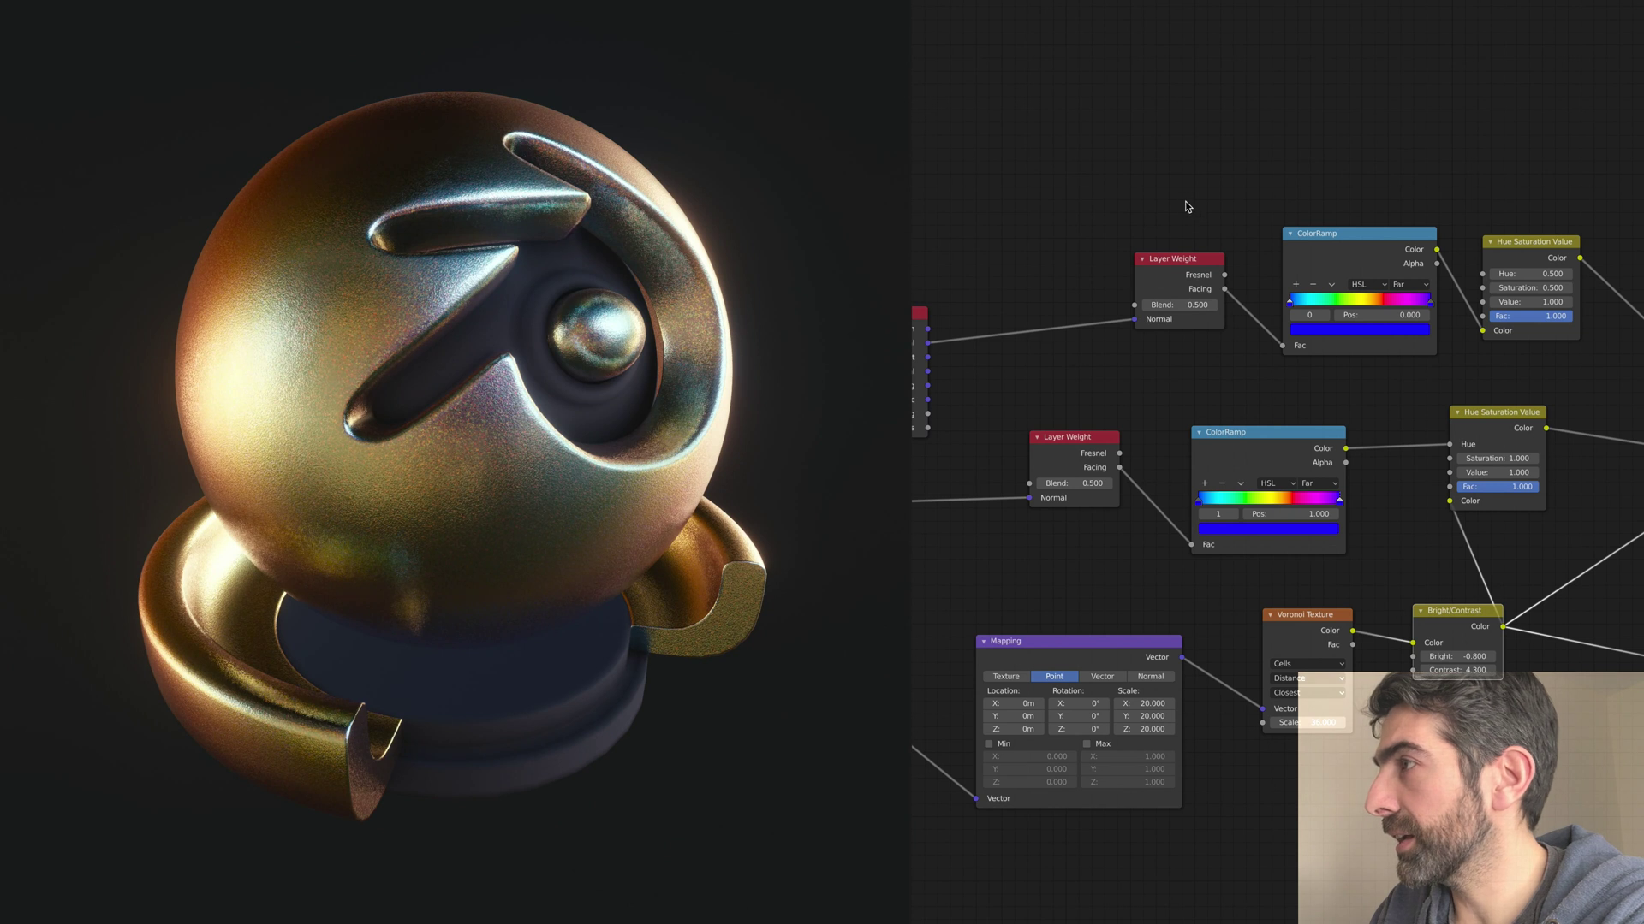
Step: Move the Screen mix node slightly up between the Hue Saturation Value nodes and the Principled BSDF
scroll(1391, 163, down, 2)
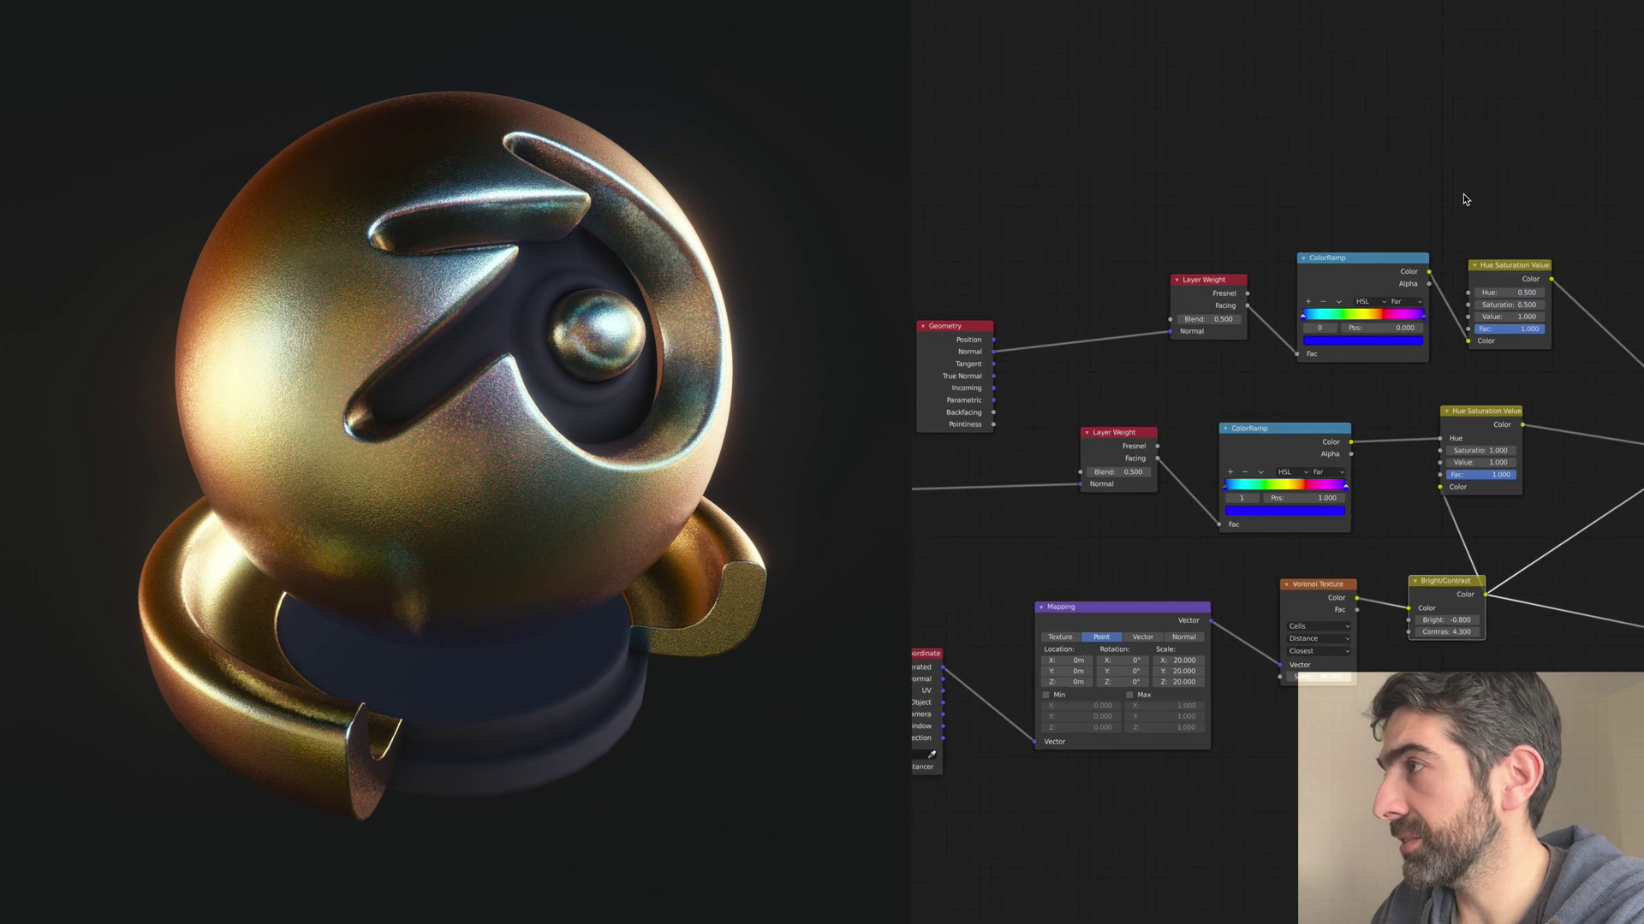
mouse_move(1574, 158)
middle_down()
mouse_move(1212, 135)
mouse_move(1393, 170)
middle_up()
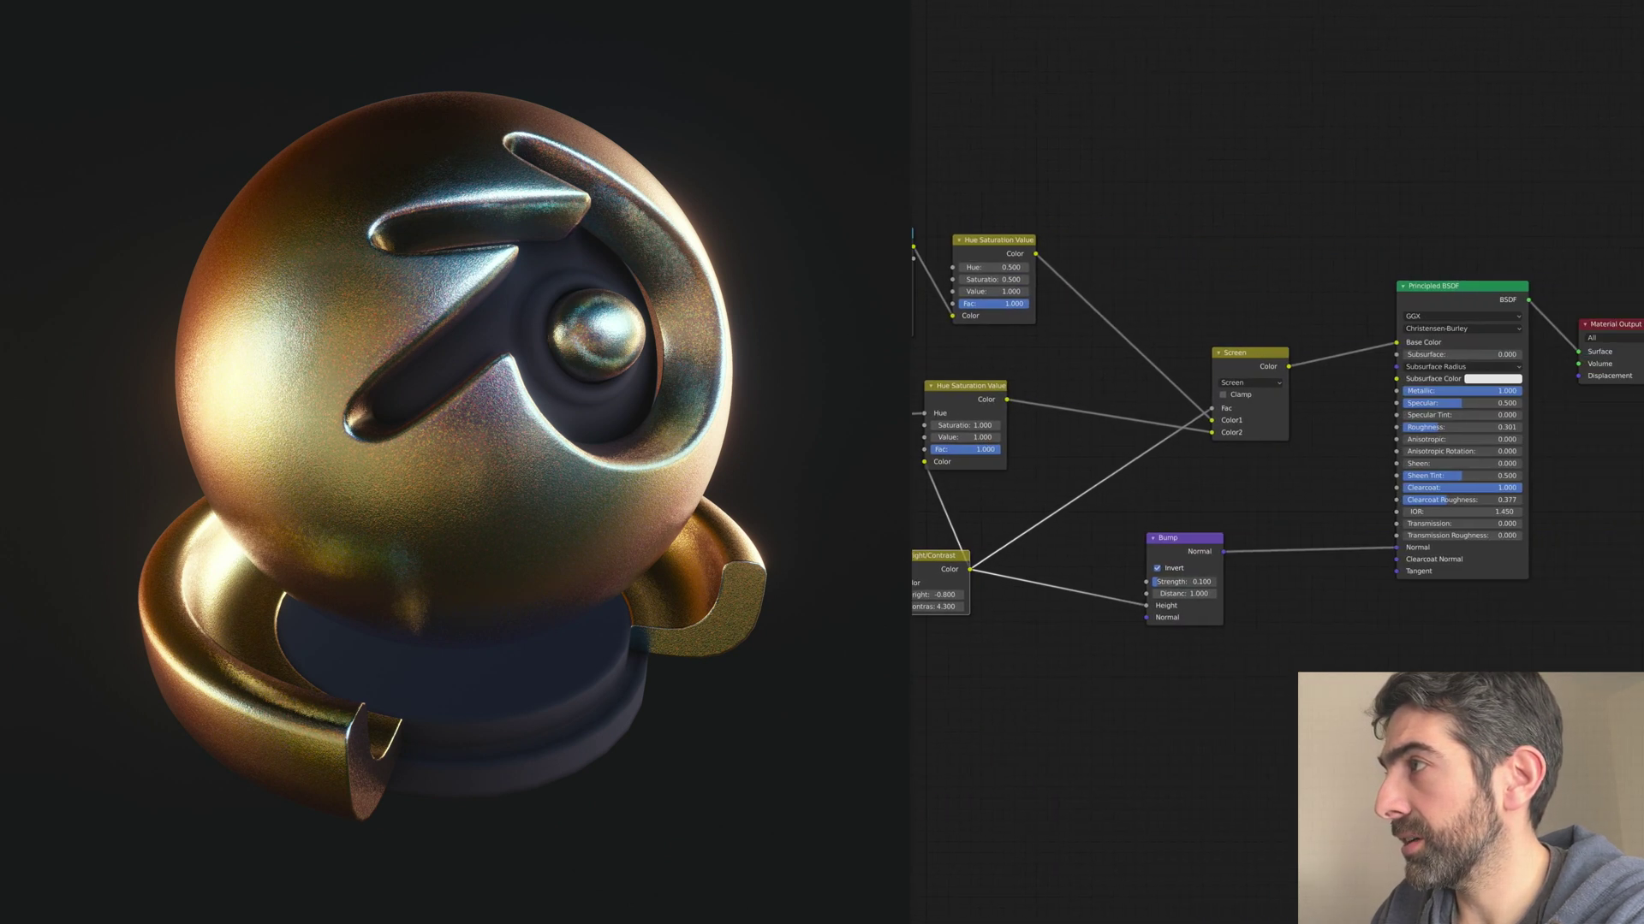
ctrl+scroll(1379, 368, left, 2)
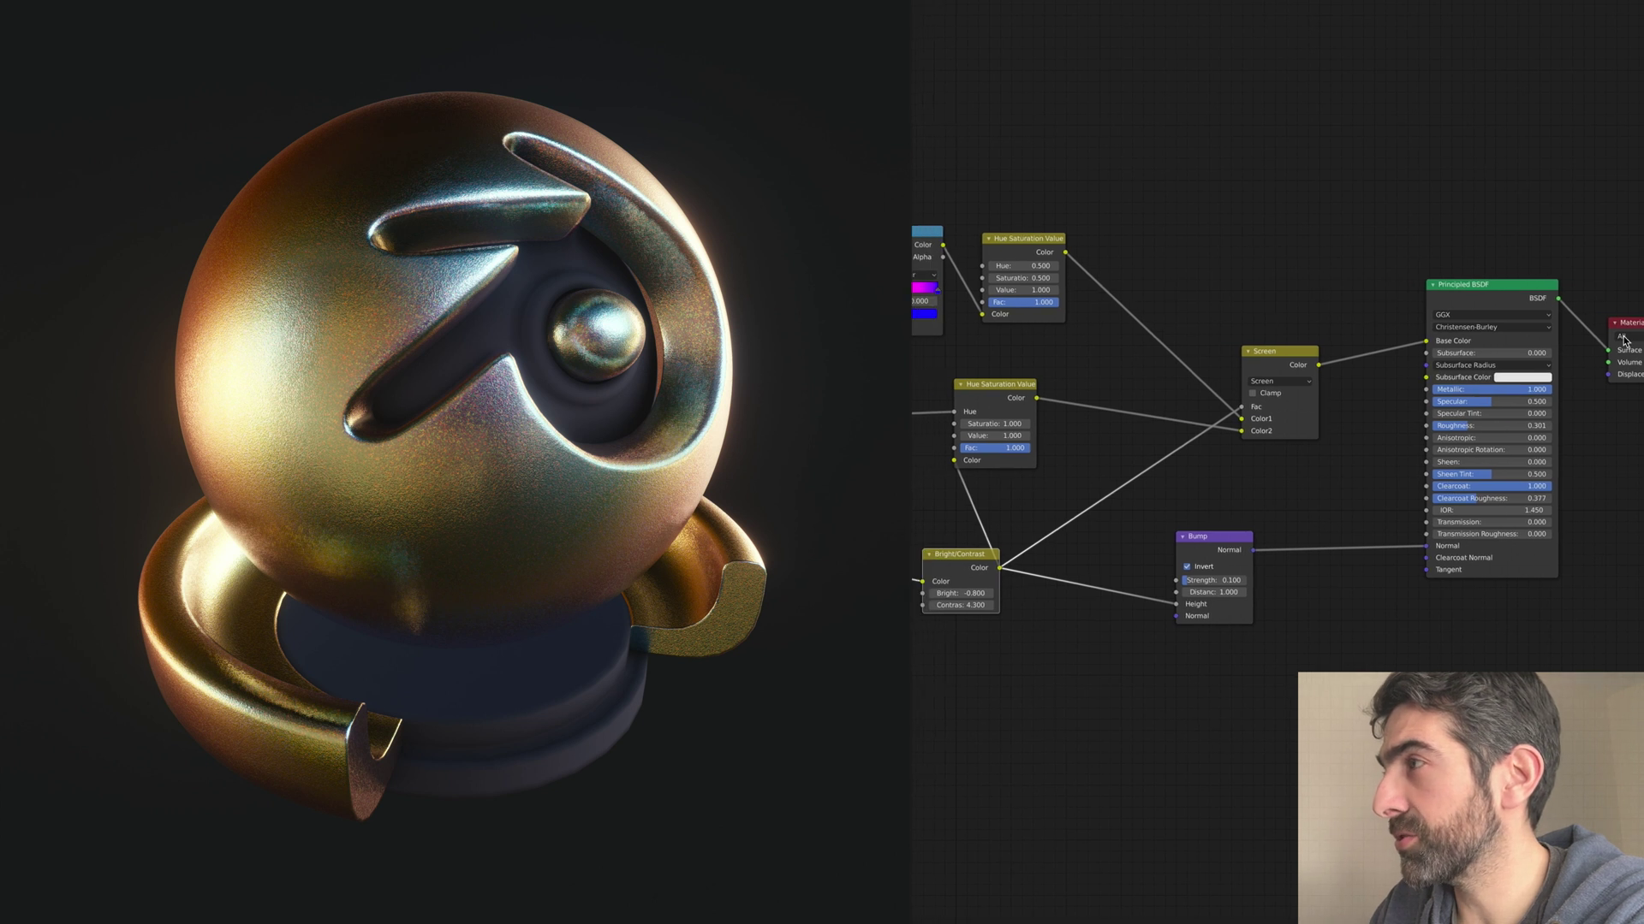
middle_drag(1356, 293, 1573, 289)
drag(1504, 347, 1484, 287)
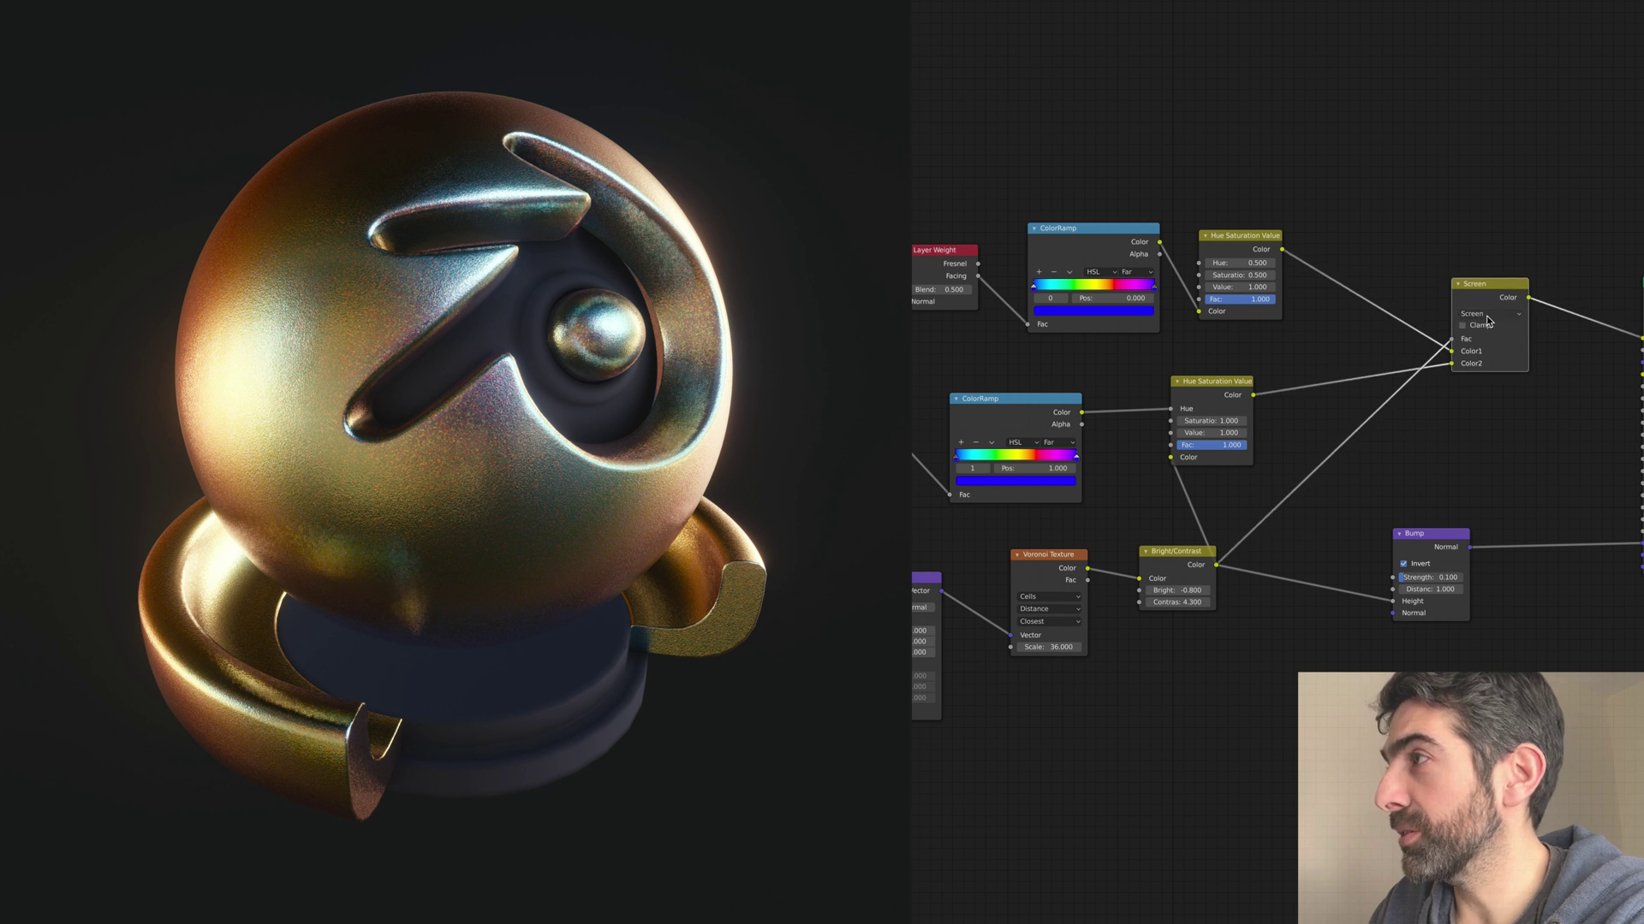
Step: Move the upper Layer Weight node closer to the Geometry node
ctrl+scroll(1528, 344, left, 8)
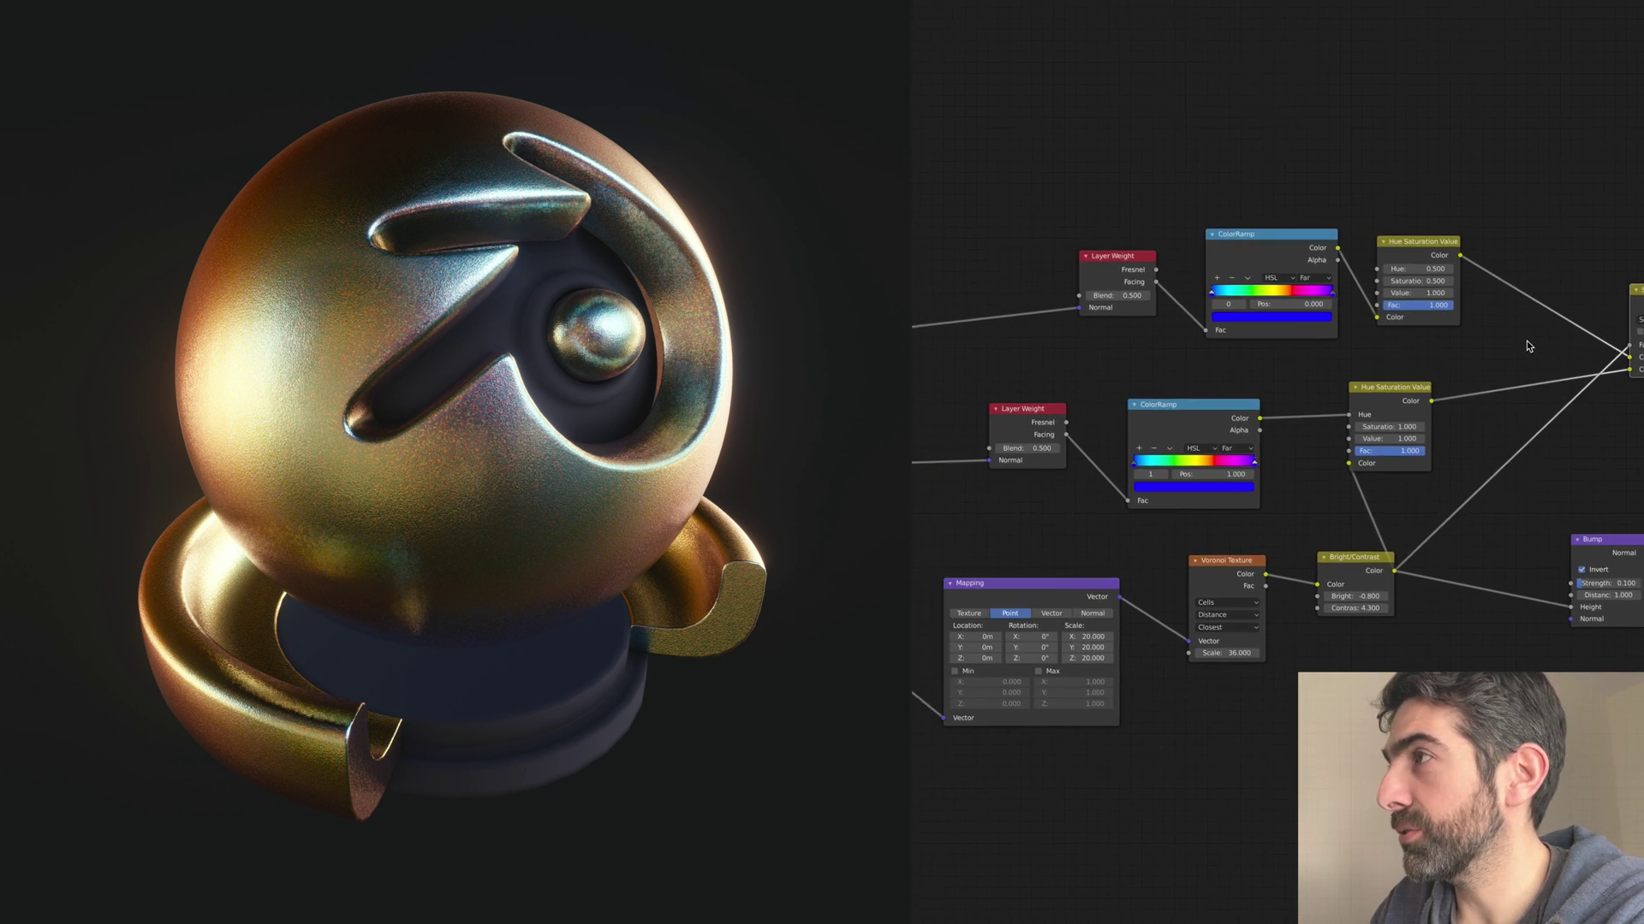
middle_drag(1449, 355, 1624, 397)
mouse_move(1440, 250)
mouse_down()
mouse_move(1422, 254)
mouse_move(1438, 246)
mouse_up()
middle_drag(1298, 216, 1214, 210)
drag(1207, 266, 1159, 273)
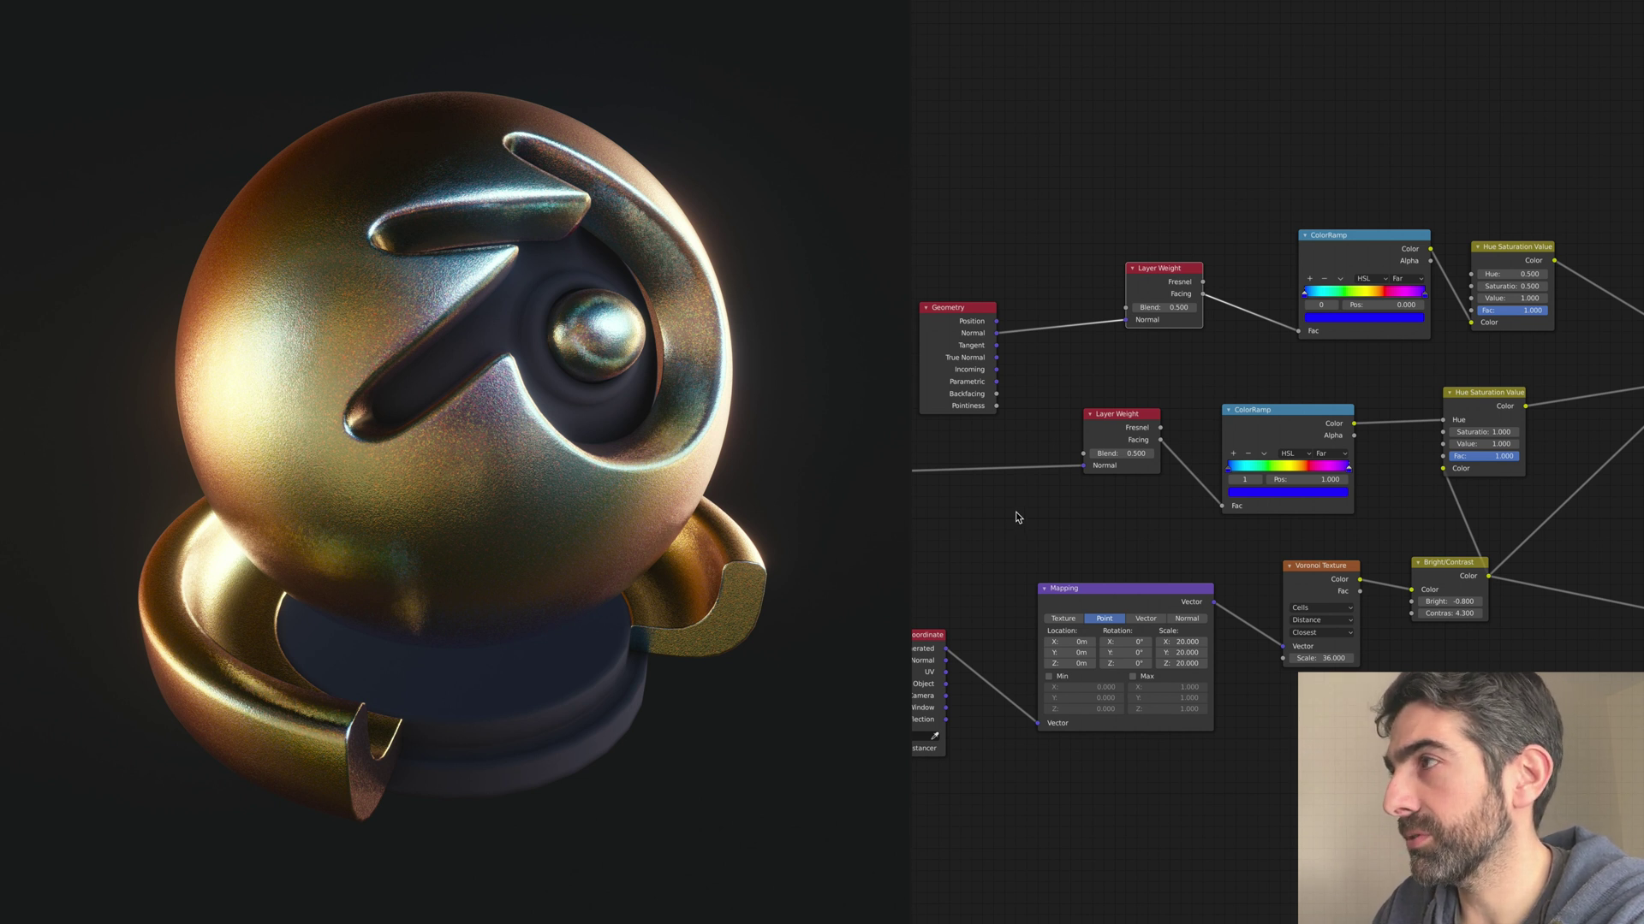
Step: Examine the layer weight, mapping and Voronoi branches of the node tree against the ball's colored flakes up close
middle_drag(1020, 513, 1134, 516)
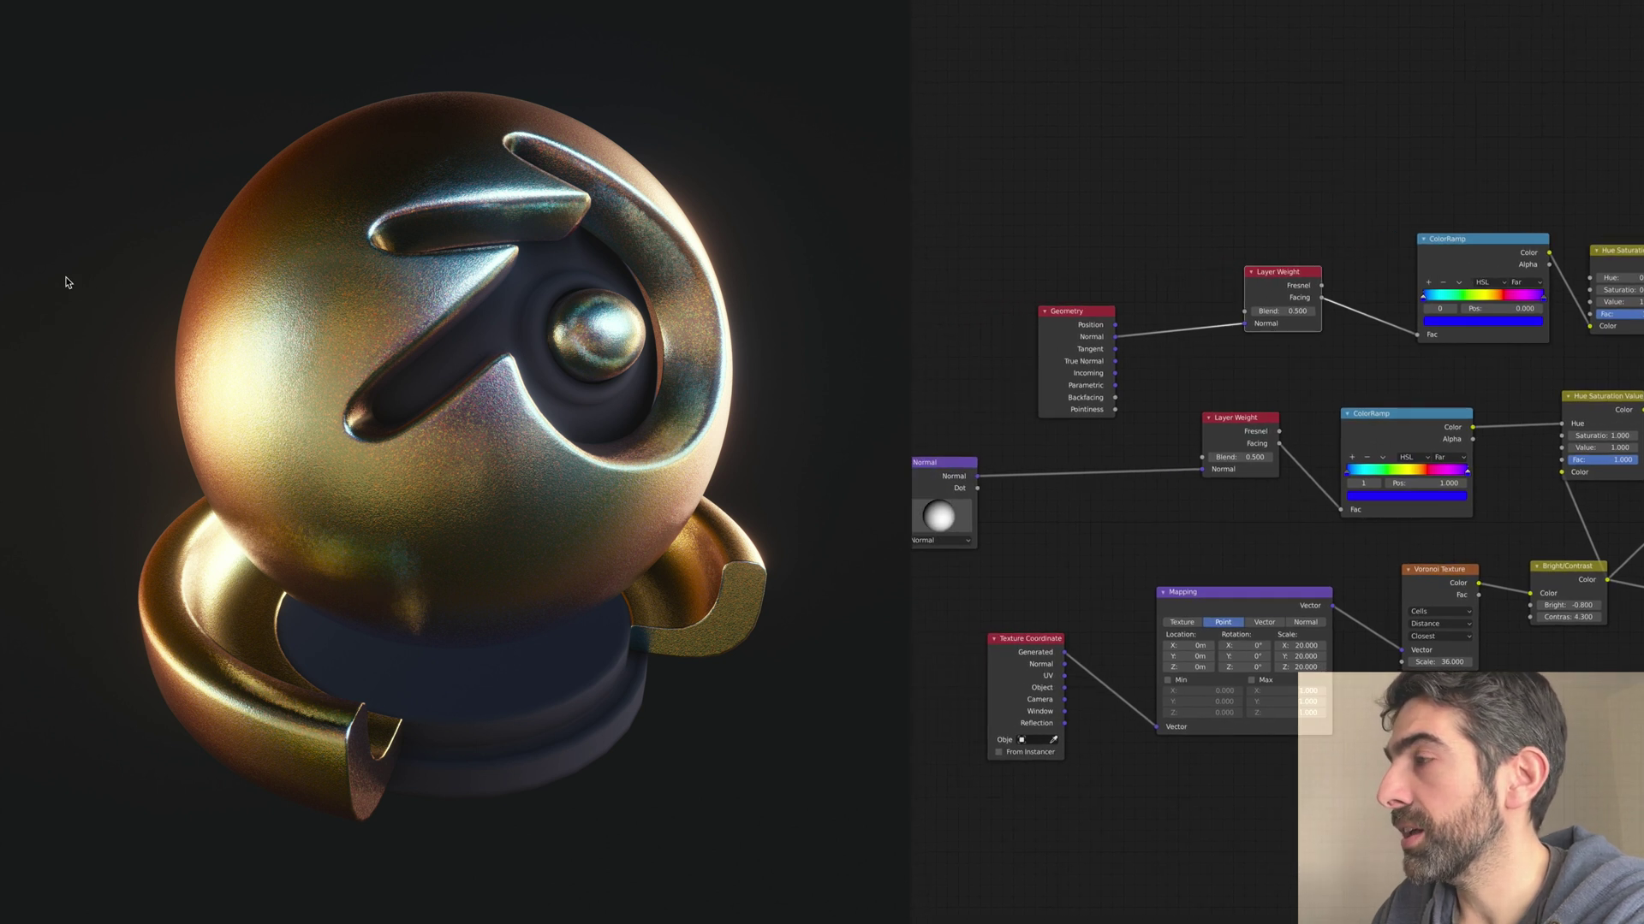
middle_drag(1403, 457, 1250, 488)
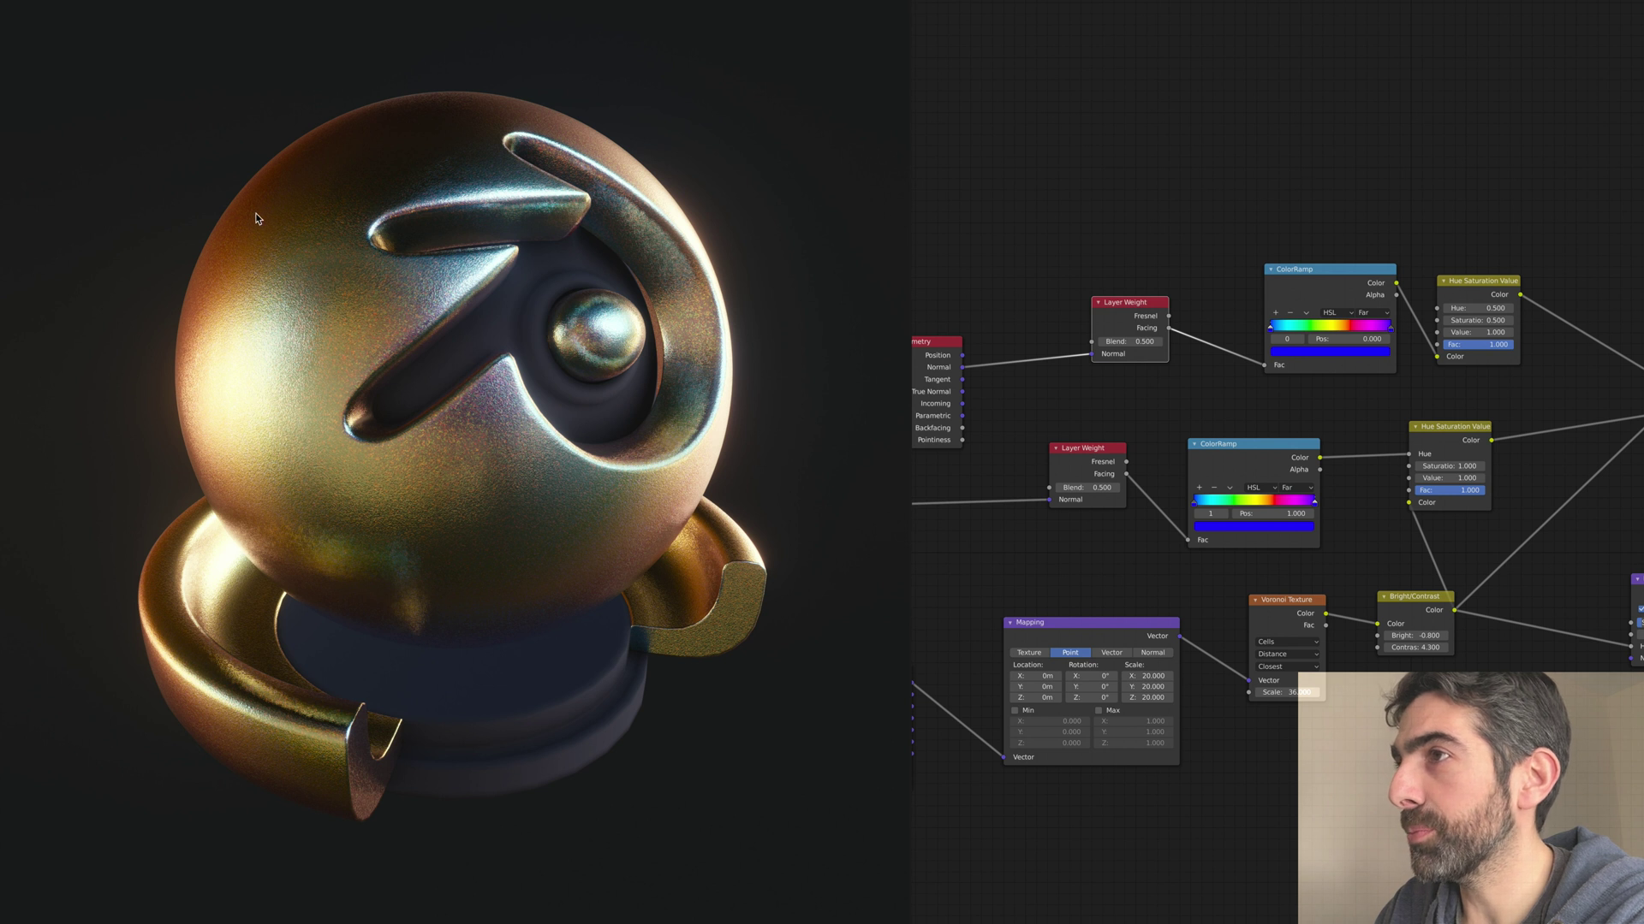
middle_drag(1222, 420, 1274, 414)
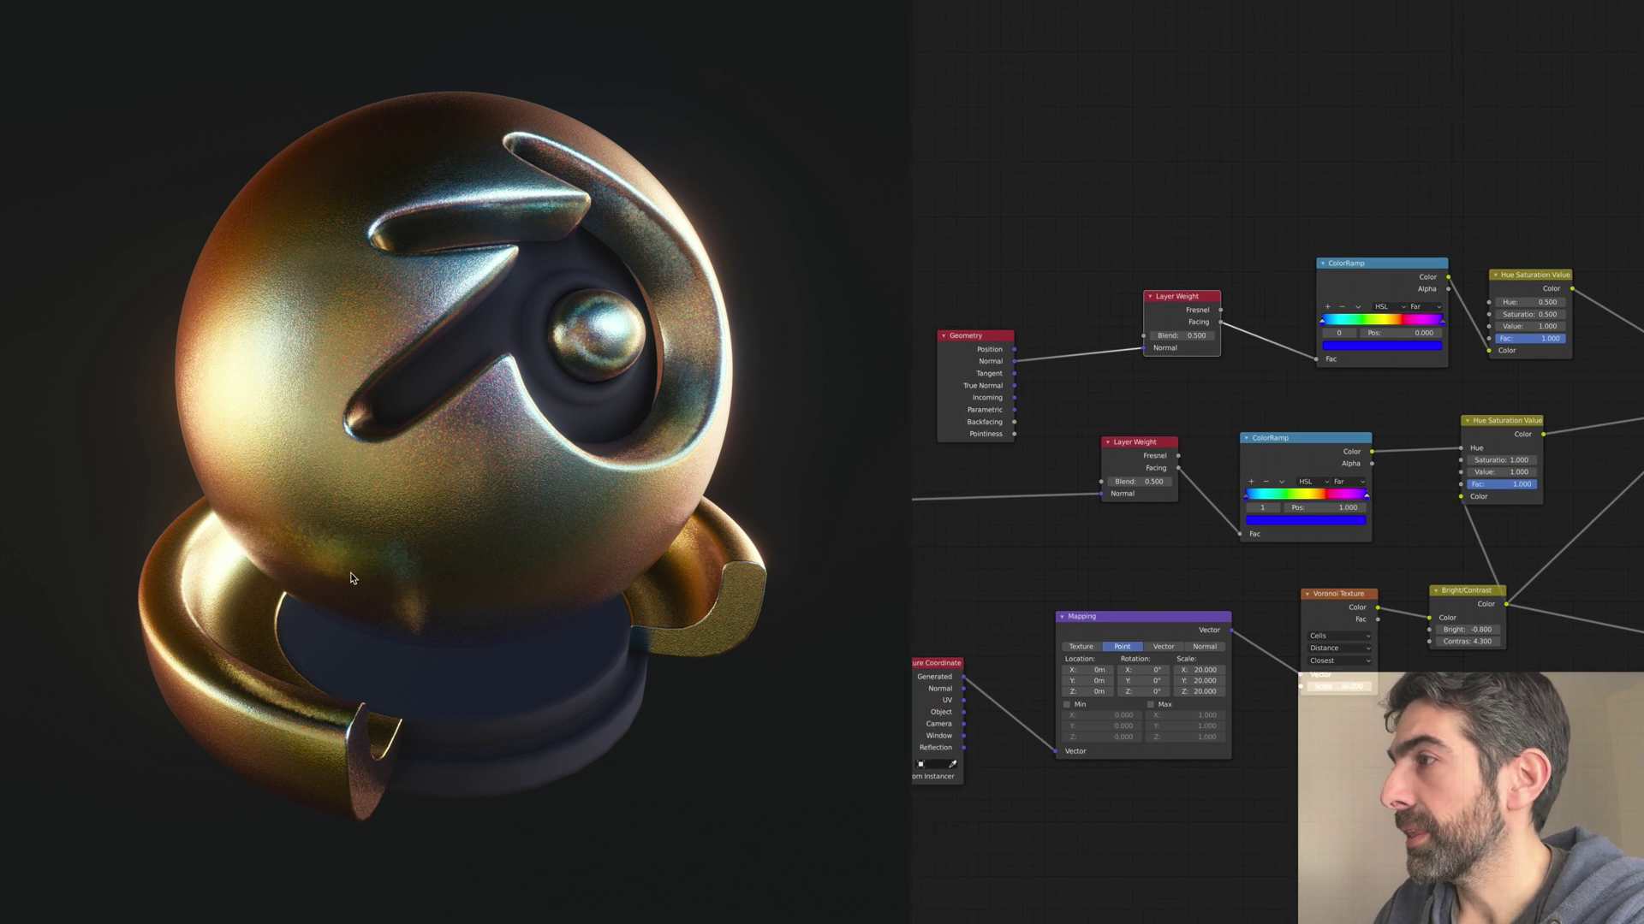
scroll(500, 481, up, 5)
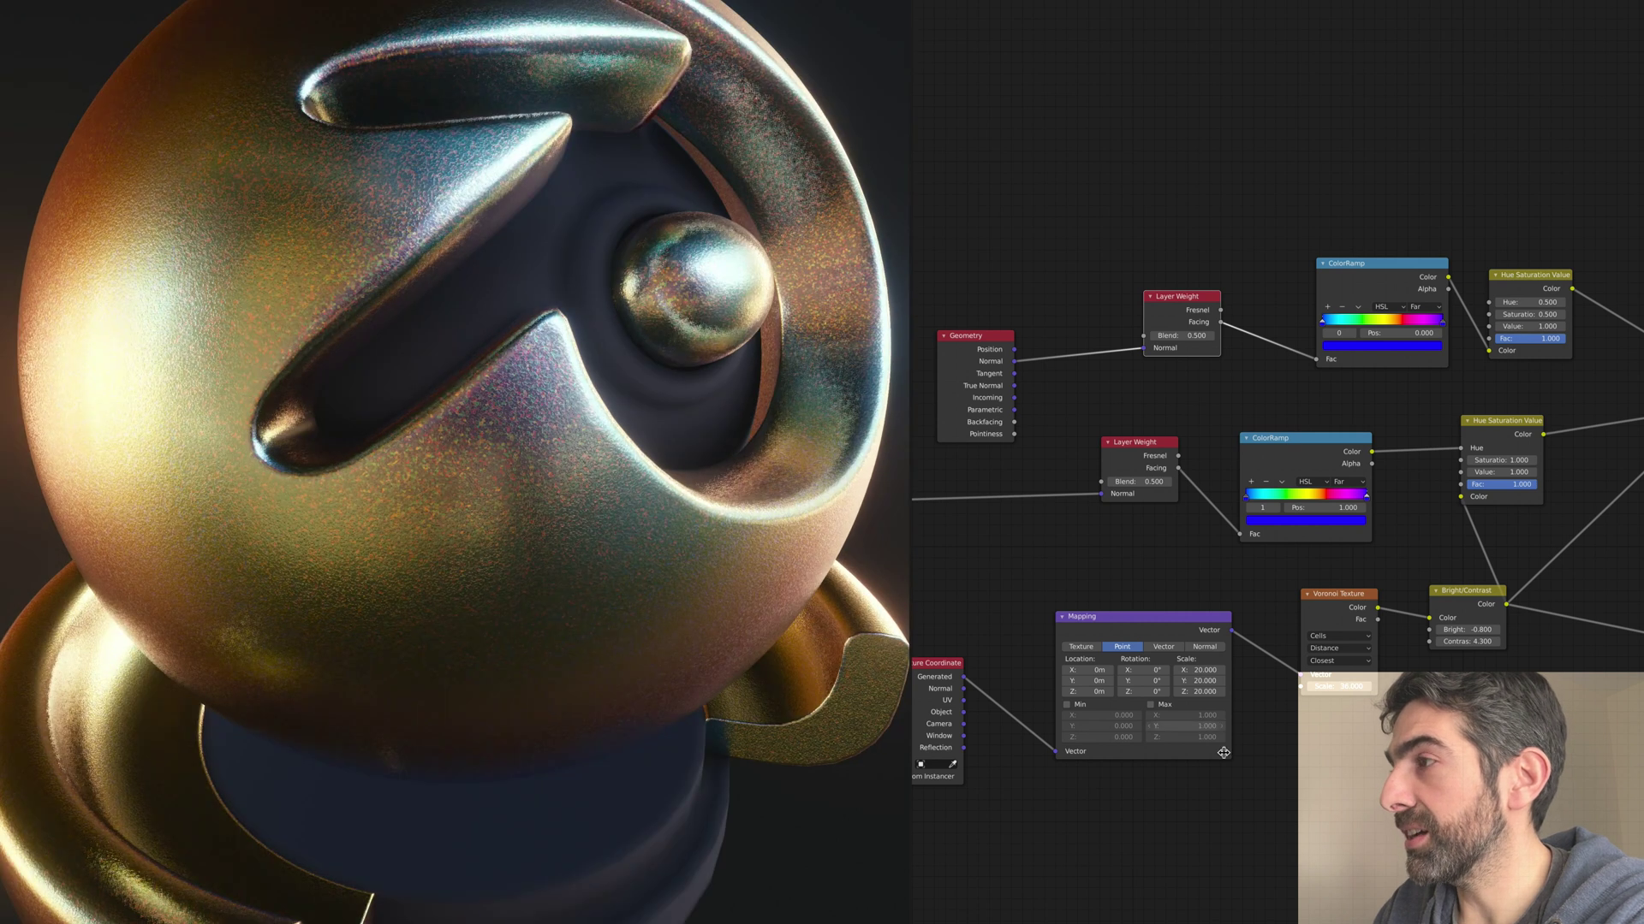
scroll(1352, 593, up, 5)
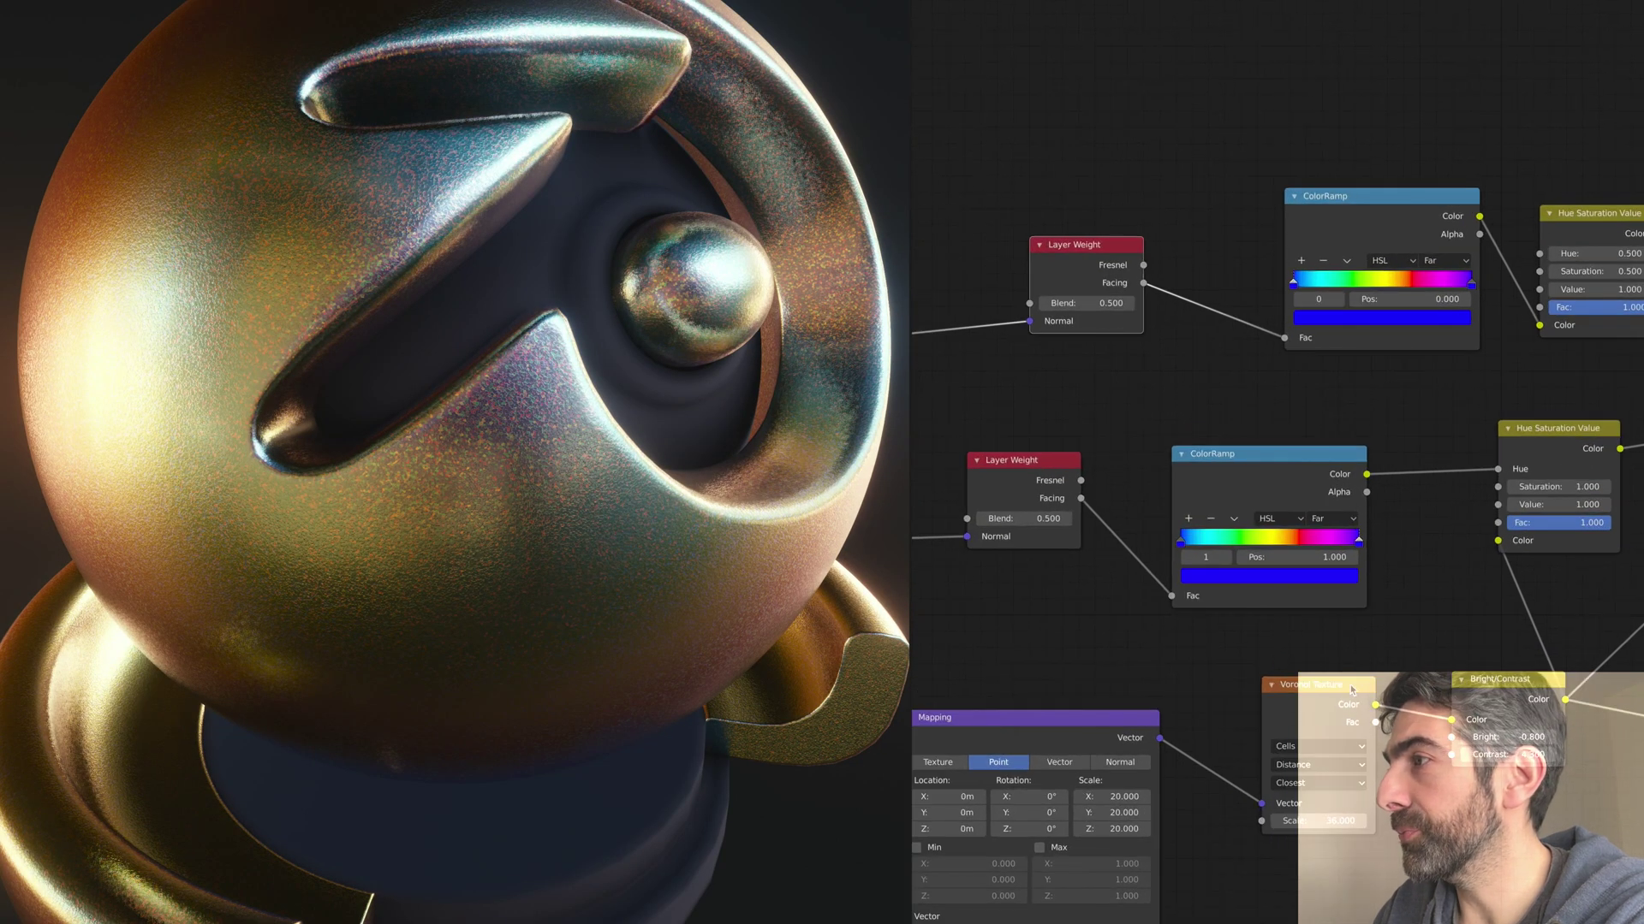
Step: Move the Mapping node slightly closer to the Texture Coordinate node
scroll(1339, 686, down, 5)
middle_drag(1280, 757, 1387, 748)
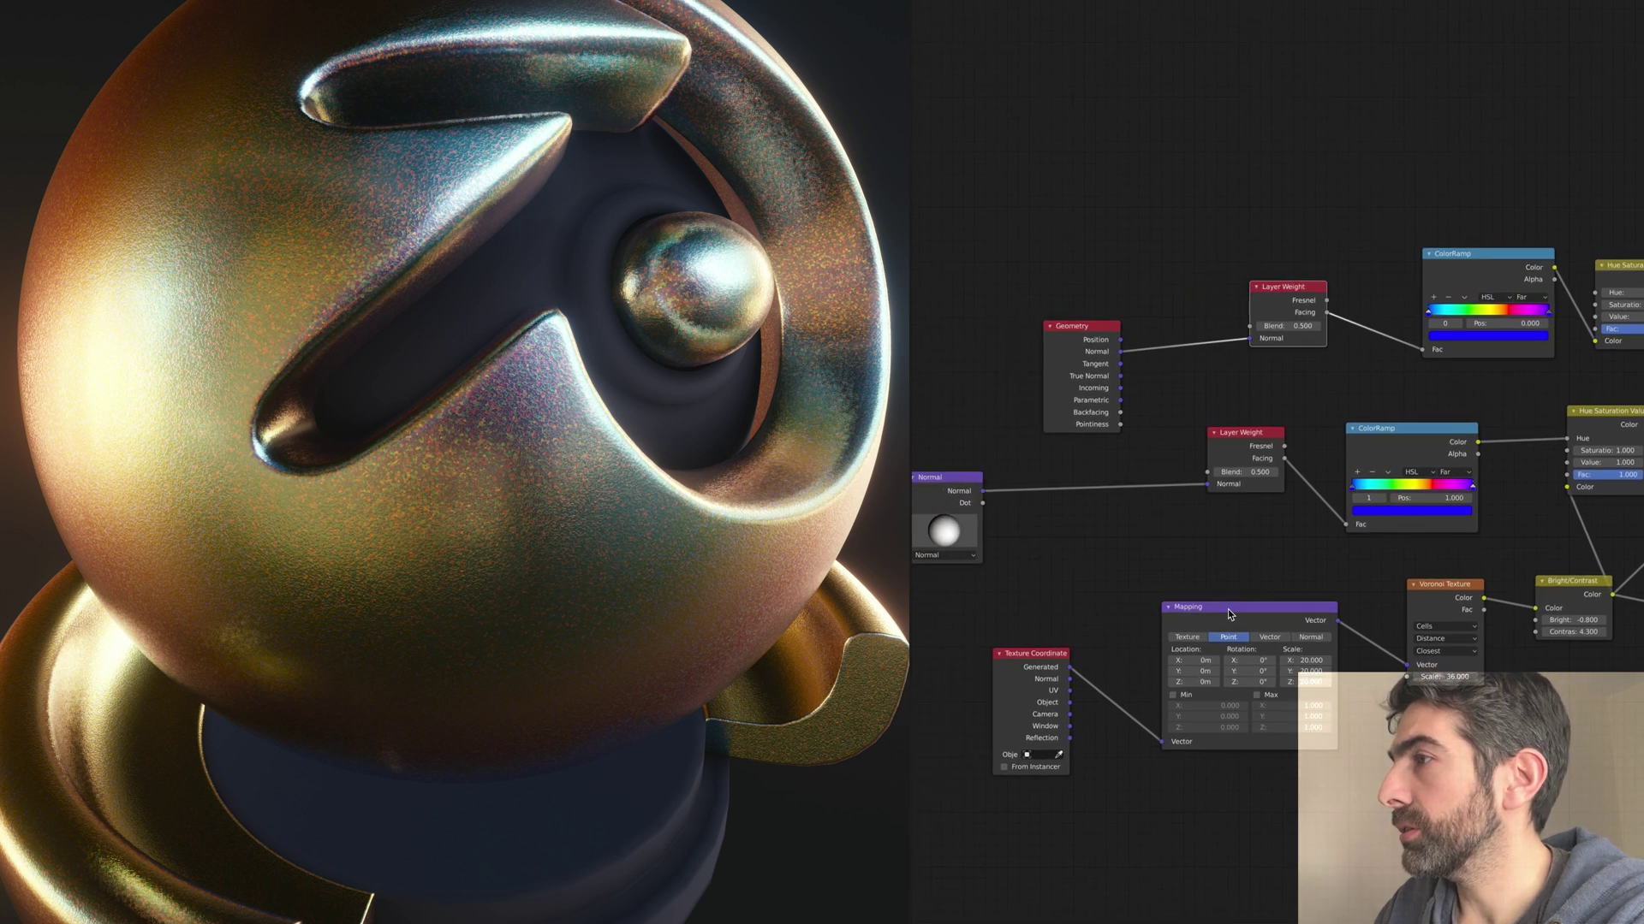
drag(1228, 610, 1194, 614)
Step: Move the Bright/Contrast node slightly down, level with the Voronoi Texture node it is connected to
middle_drag(1404, 736, 1387, 737)
middle_drag(1641, 675, 1400, 689)
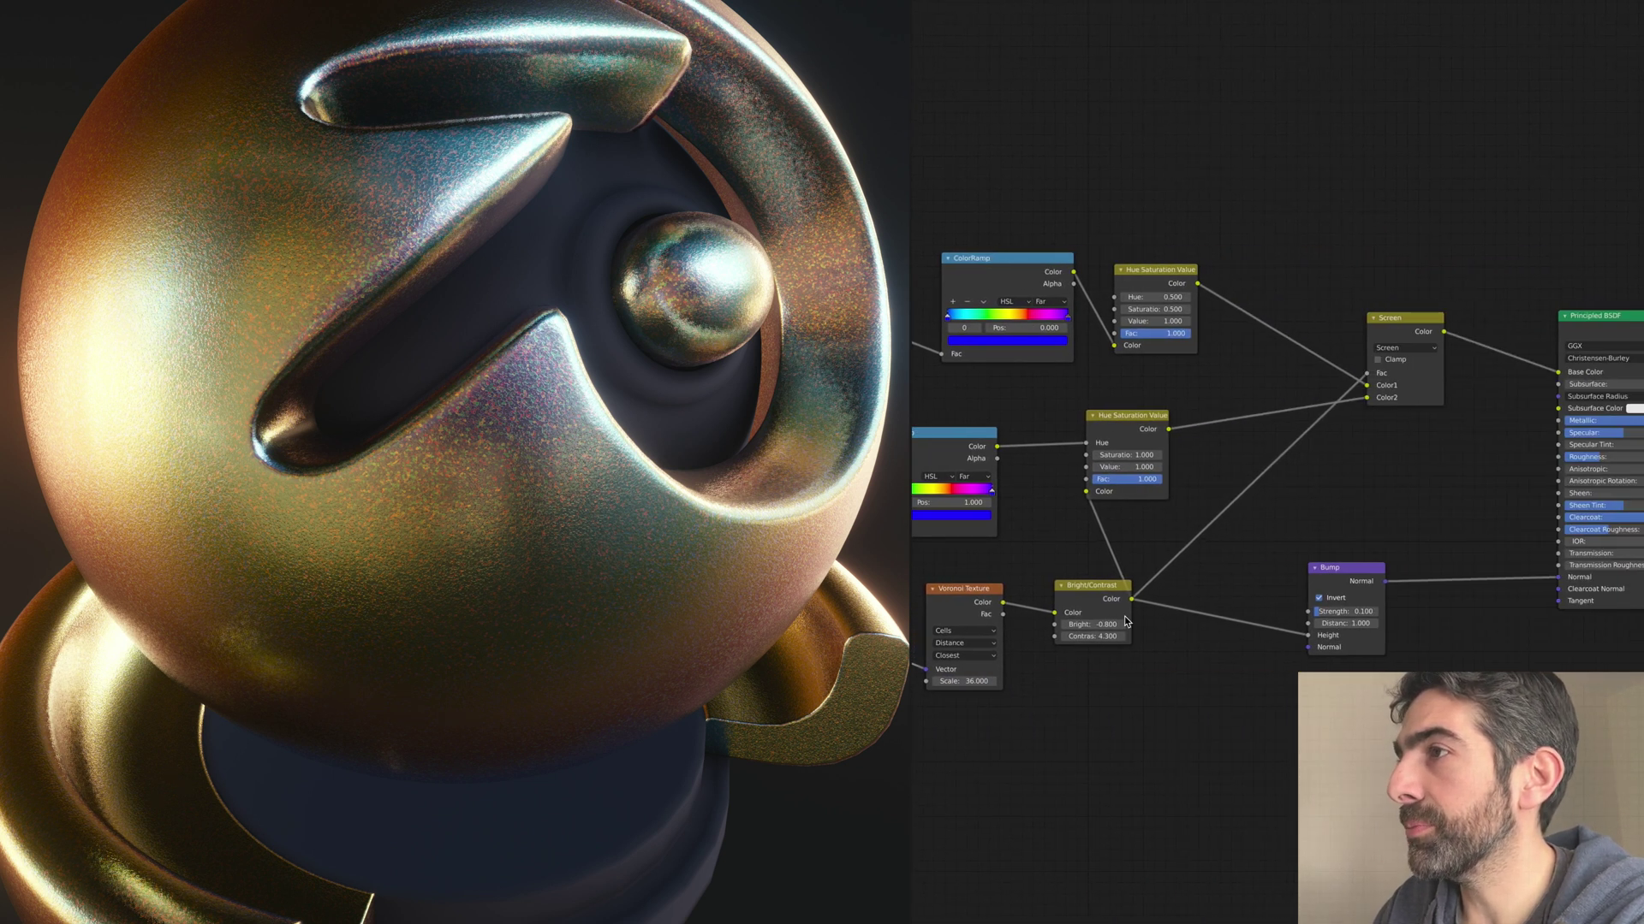
click(1089, 599)
drag(1089, 599, 1090, 617)
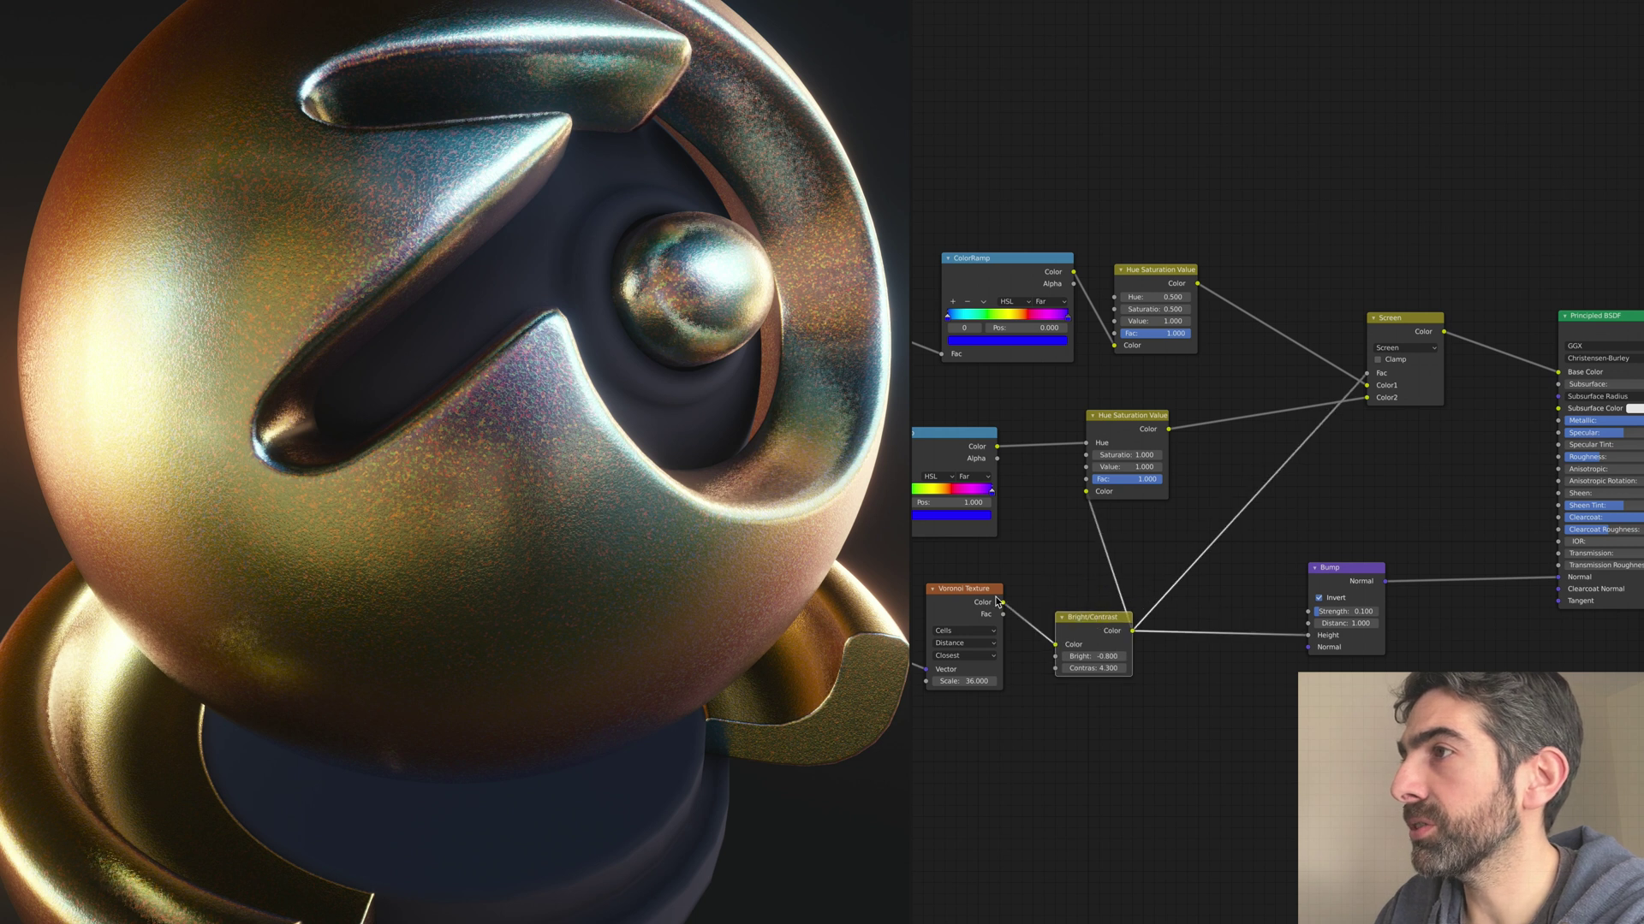
Step: Examine the colored flakes on the ball up close and from a distance, from both the logo side and the smooth back
middle_drag(673, 531, 706, 533)
scroll(774, 525, up, 5)
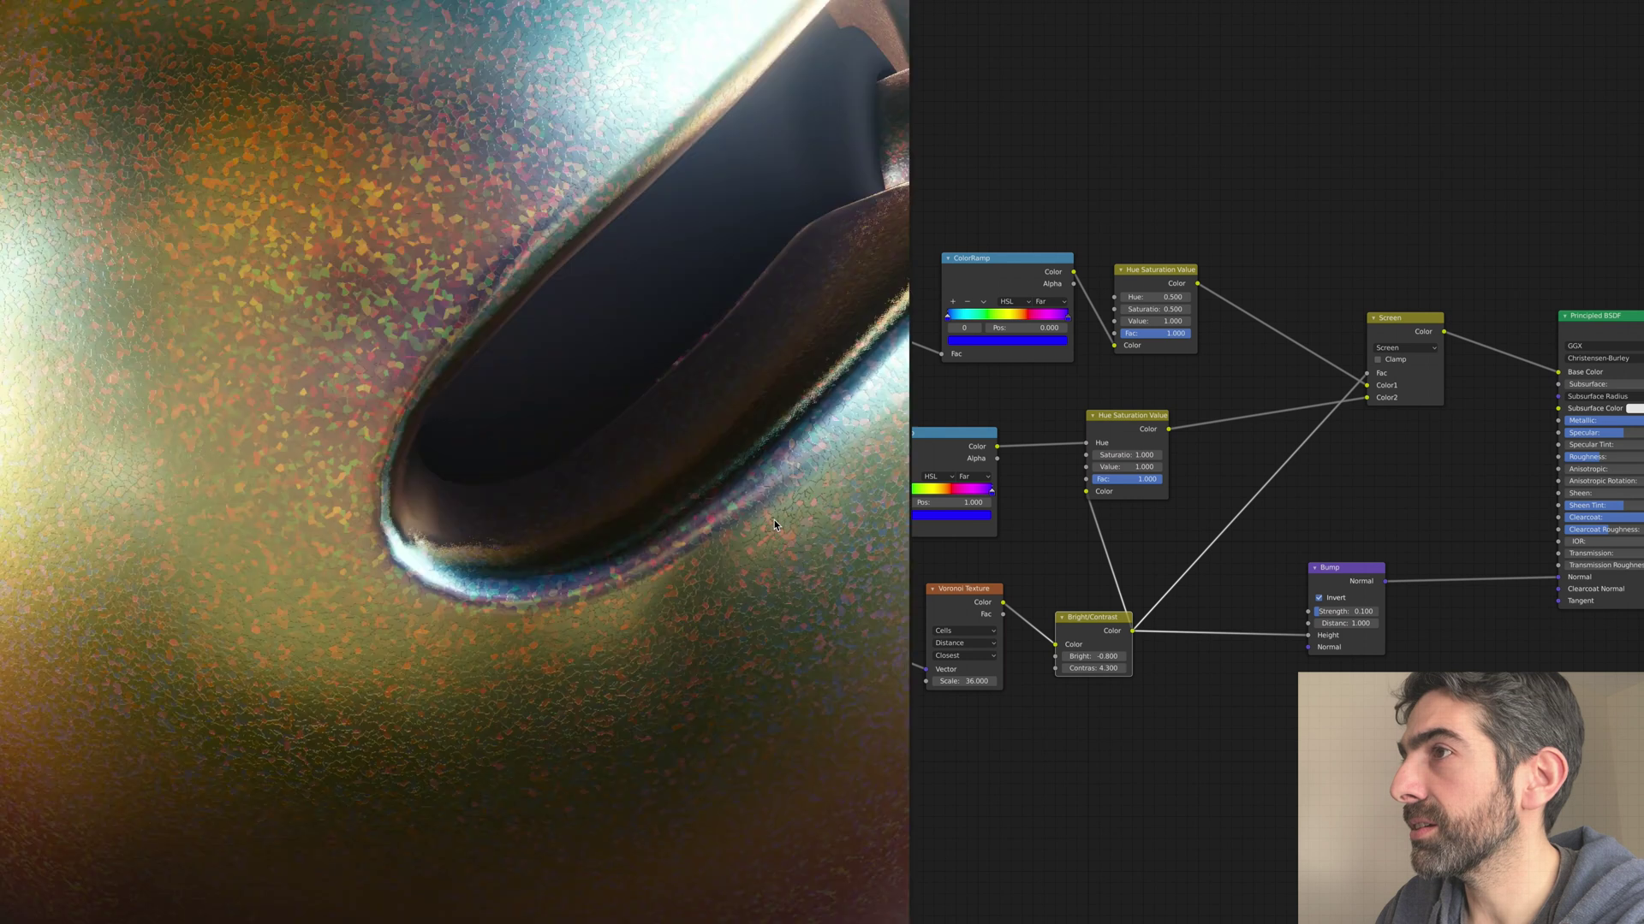
scroll(824, 474, down, 5)
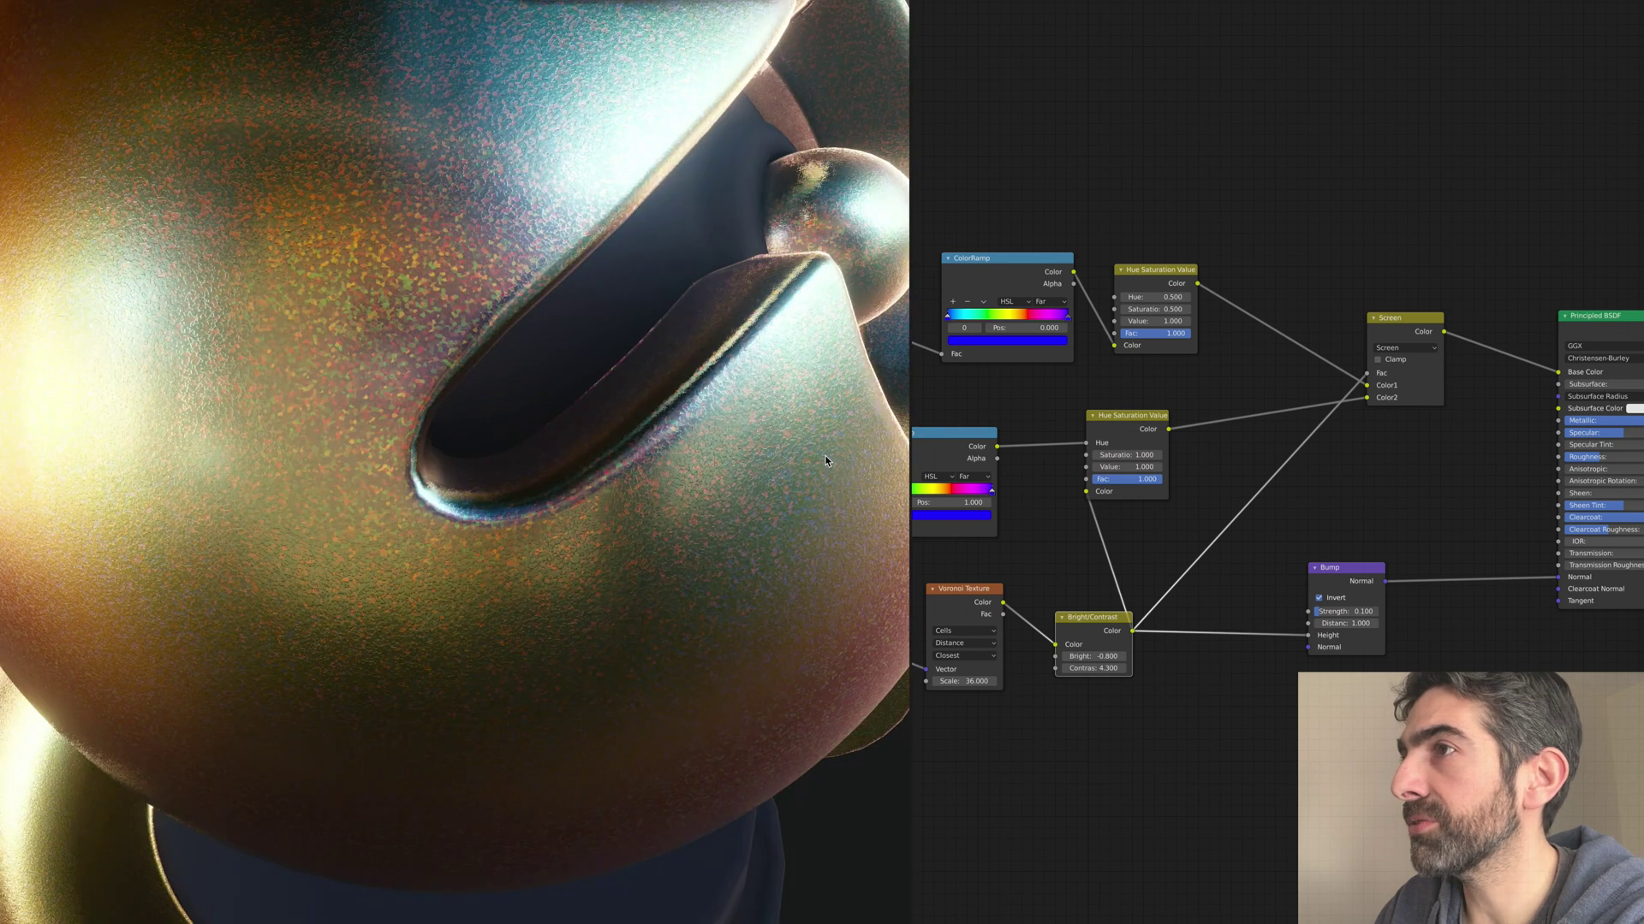
middle_drag(752, 488, 767, 490)
scroll(767, 490, down, 3)
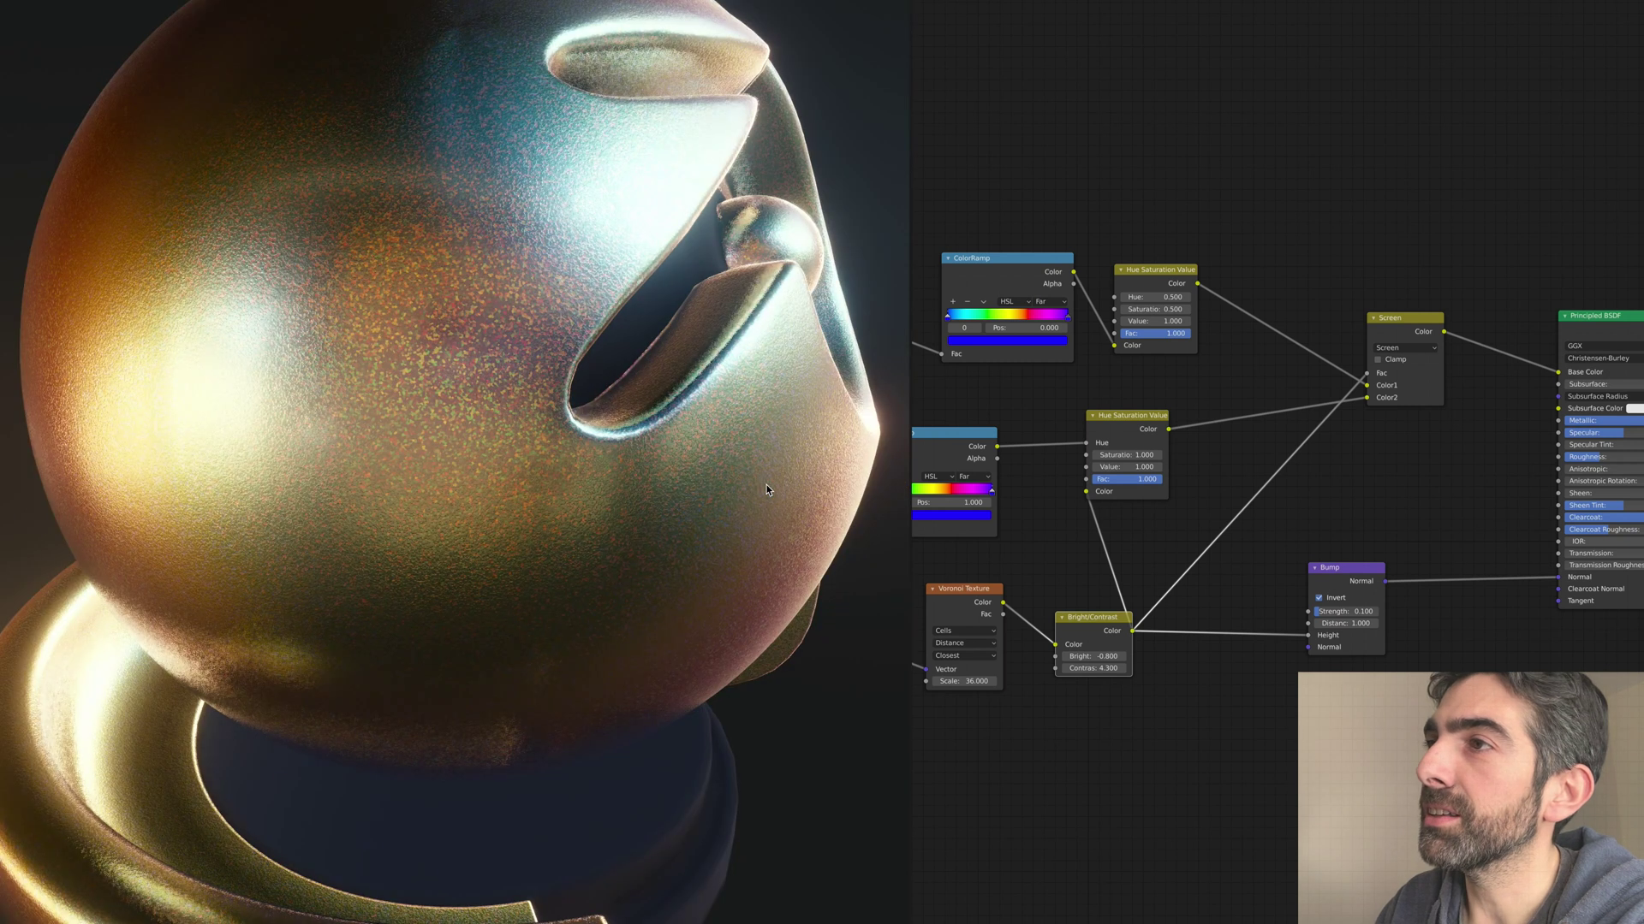
scroll(702, 497, down, 5)
scroll(689, 498, down, 5)
middle_drag(634, 495, 476, 390)
middle_drag(425, 446, 479, 450)
scroll(495, 450, up, 8)
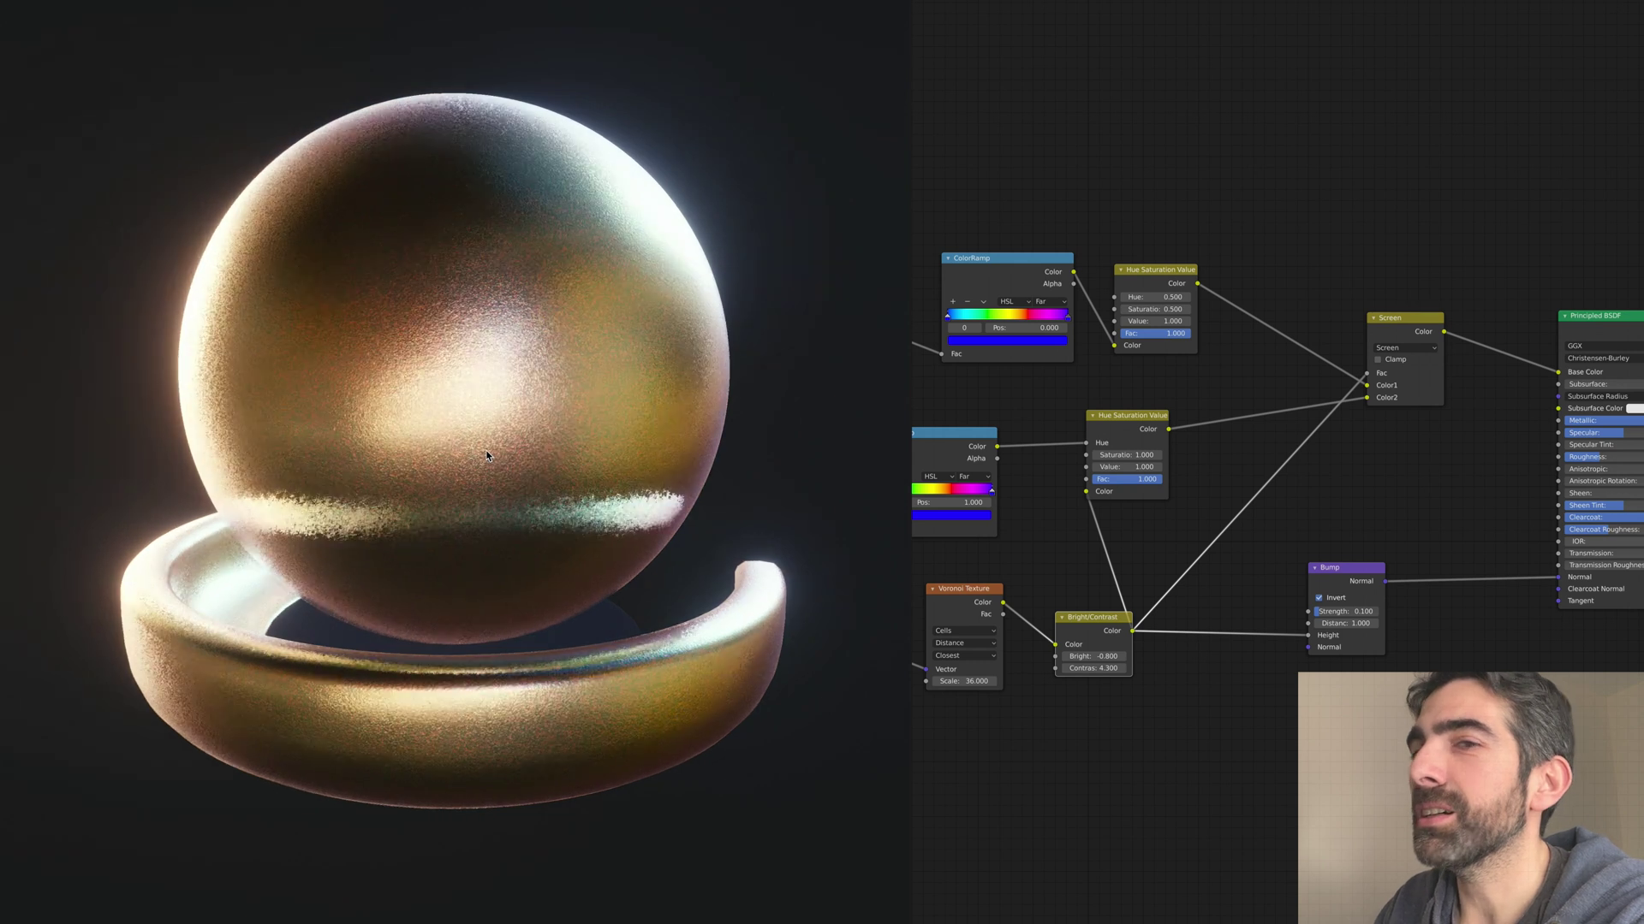
scroll(500, 462, up, 3)
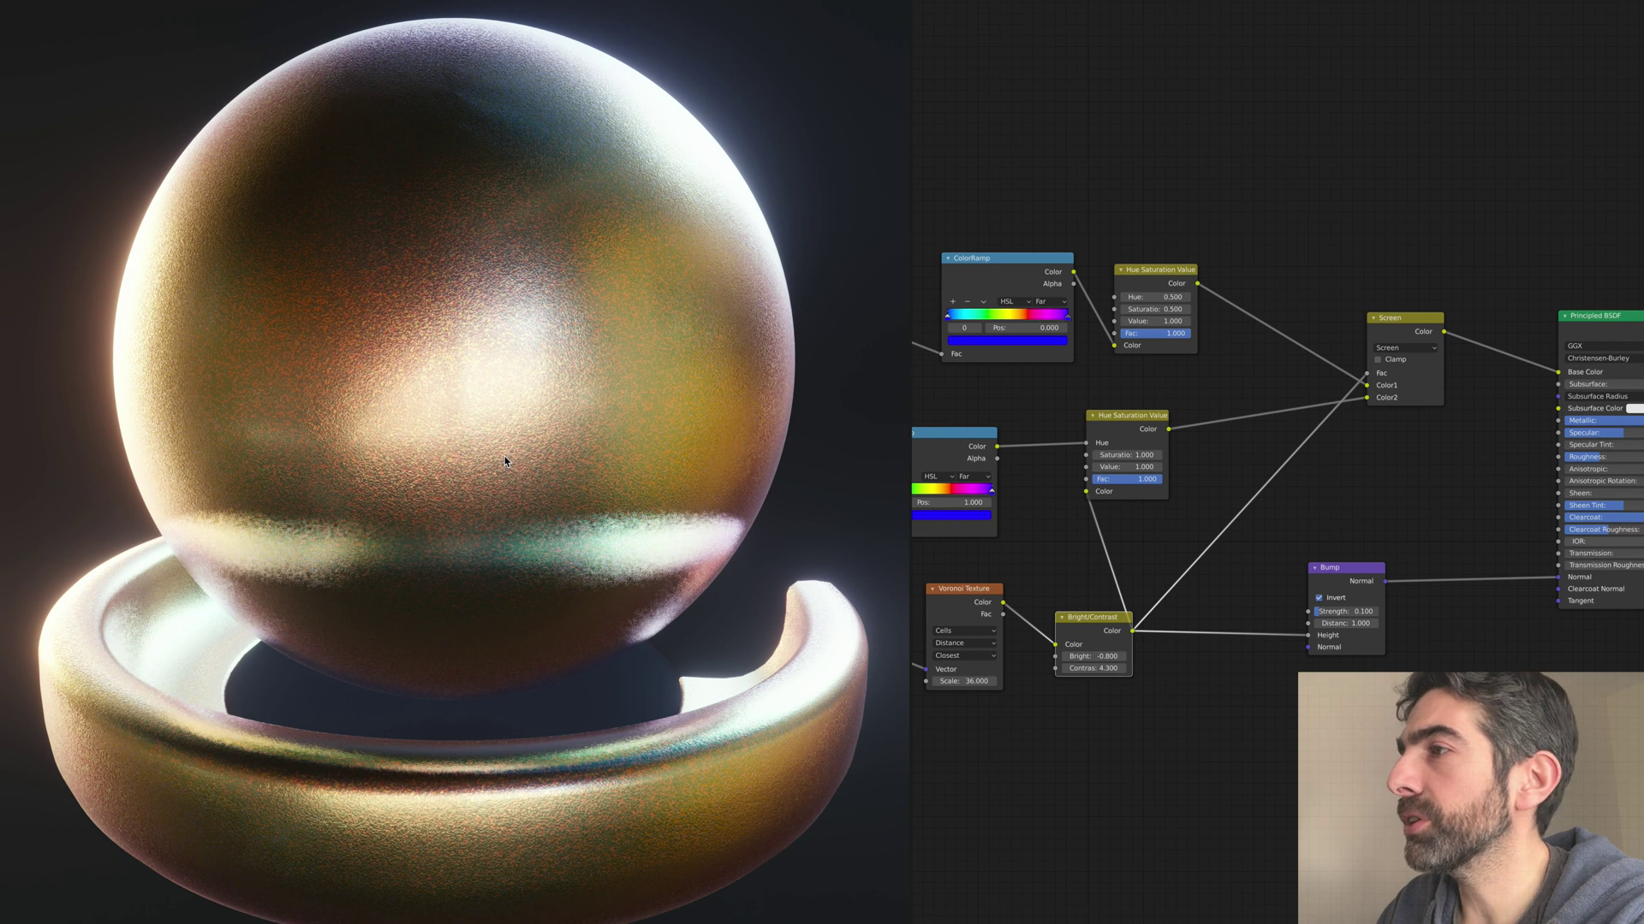
scroll(639, 461, down, 4)
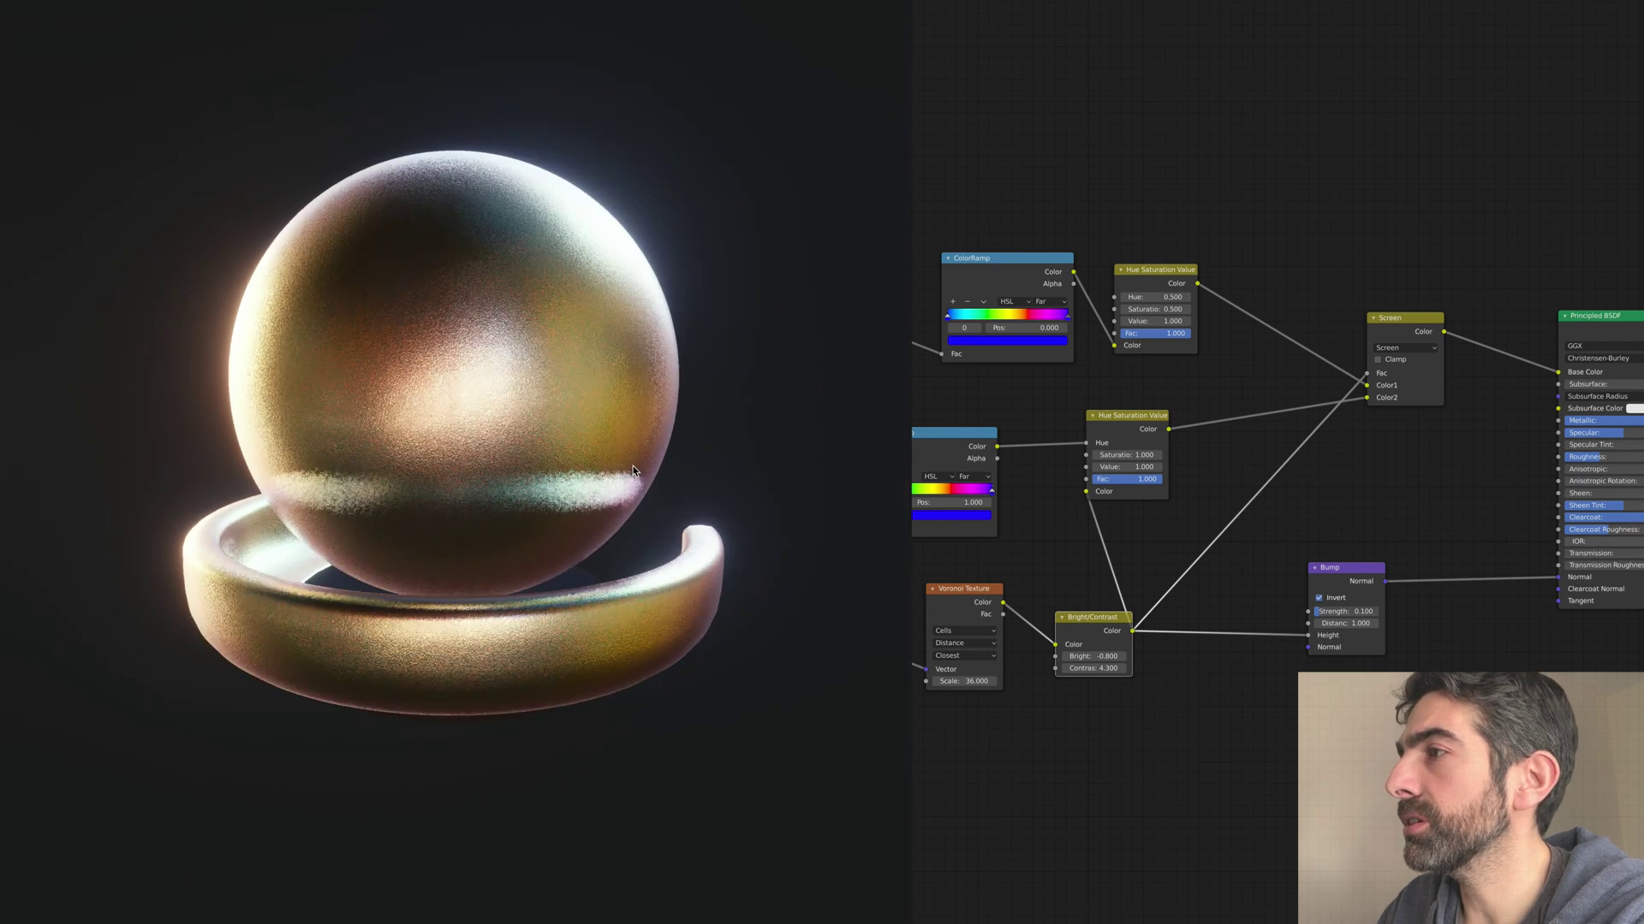
middle_drag(634, 466, 530, 494)
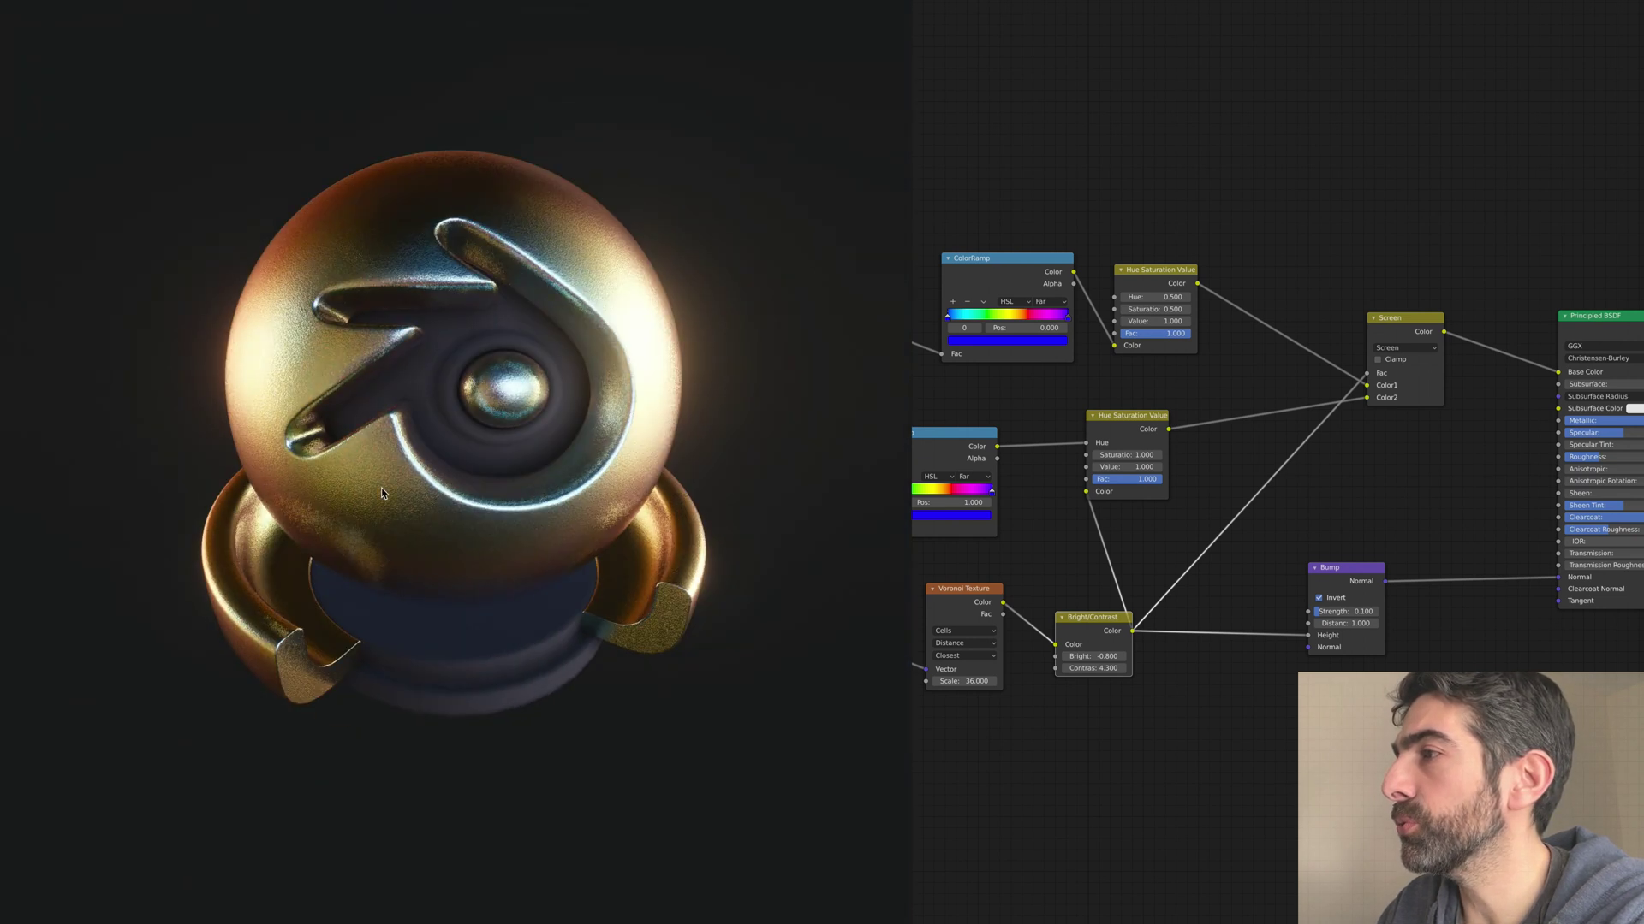
middle_drag(382, 488, 413, 485)
Step: Inspect the coloring and distance metric options of the Voronoi Texture node without changing them
middle_drag(1057, 572, 1254, 538)
scroll(1253, 538, up, 4)
middle_drag(1158, 565, 1278, 518)
scroll(1278, 518, up, 2)
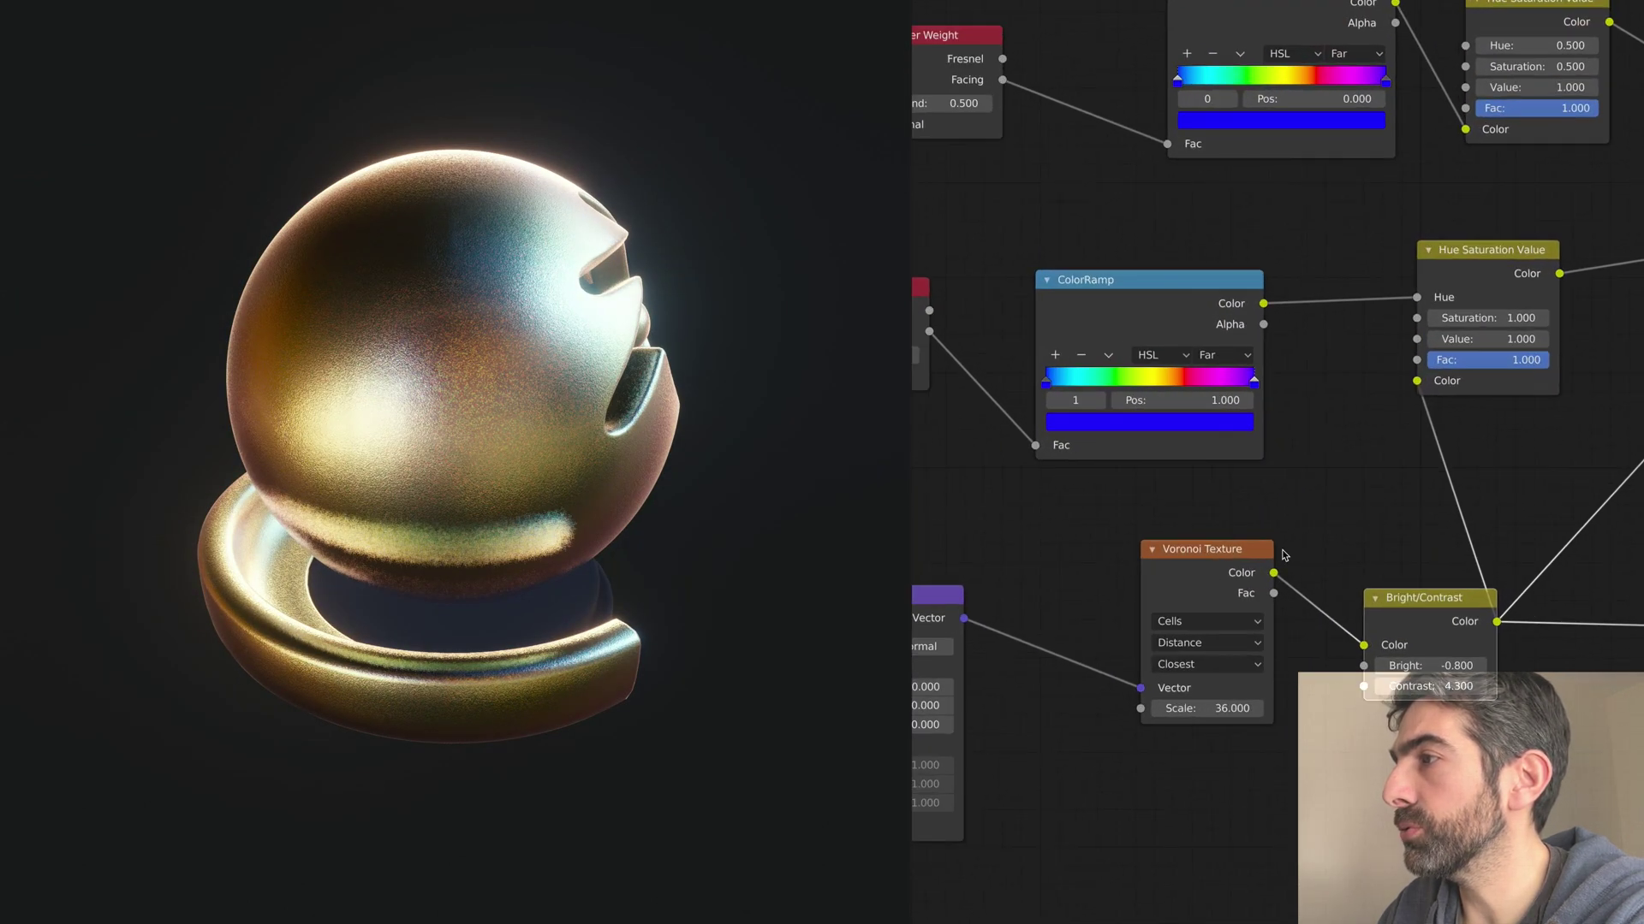
click(1218, 620)
click(1220, 622)
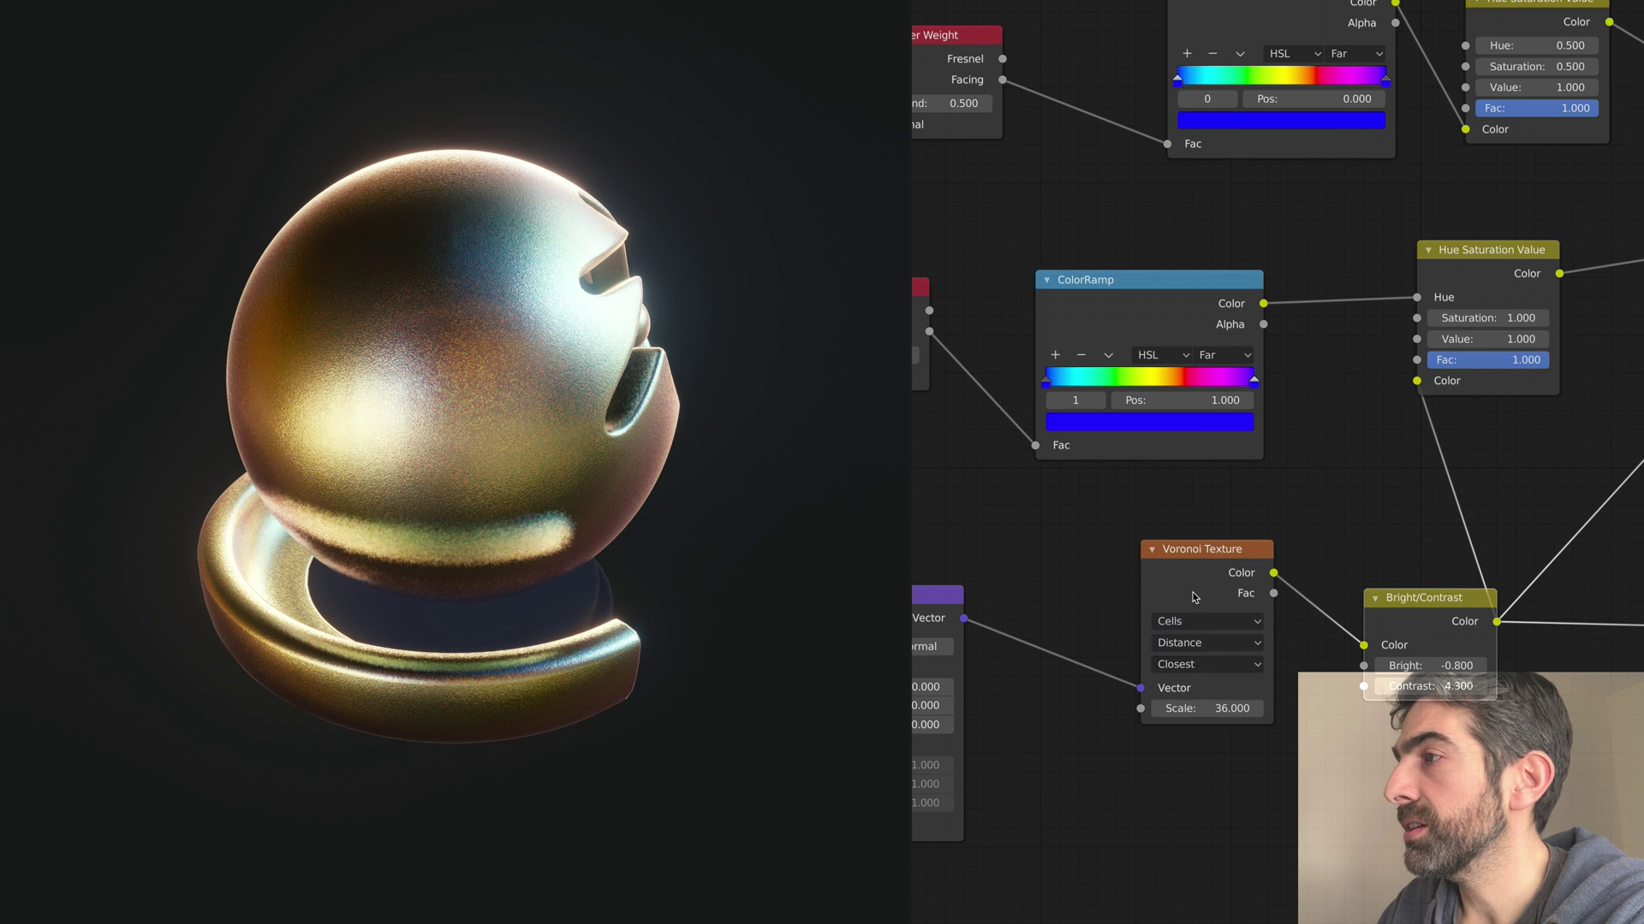
click(1202, 643)
click(1199, 618)
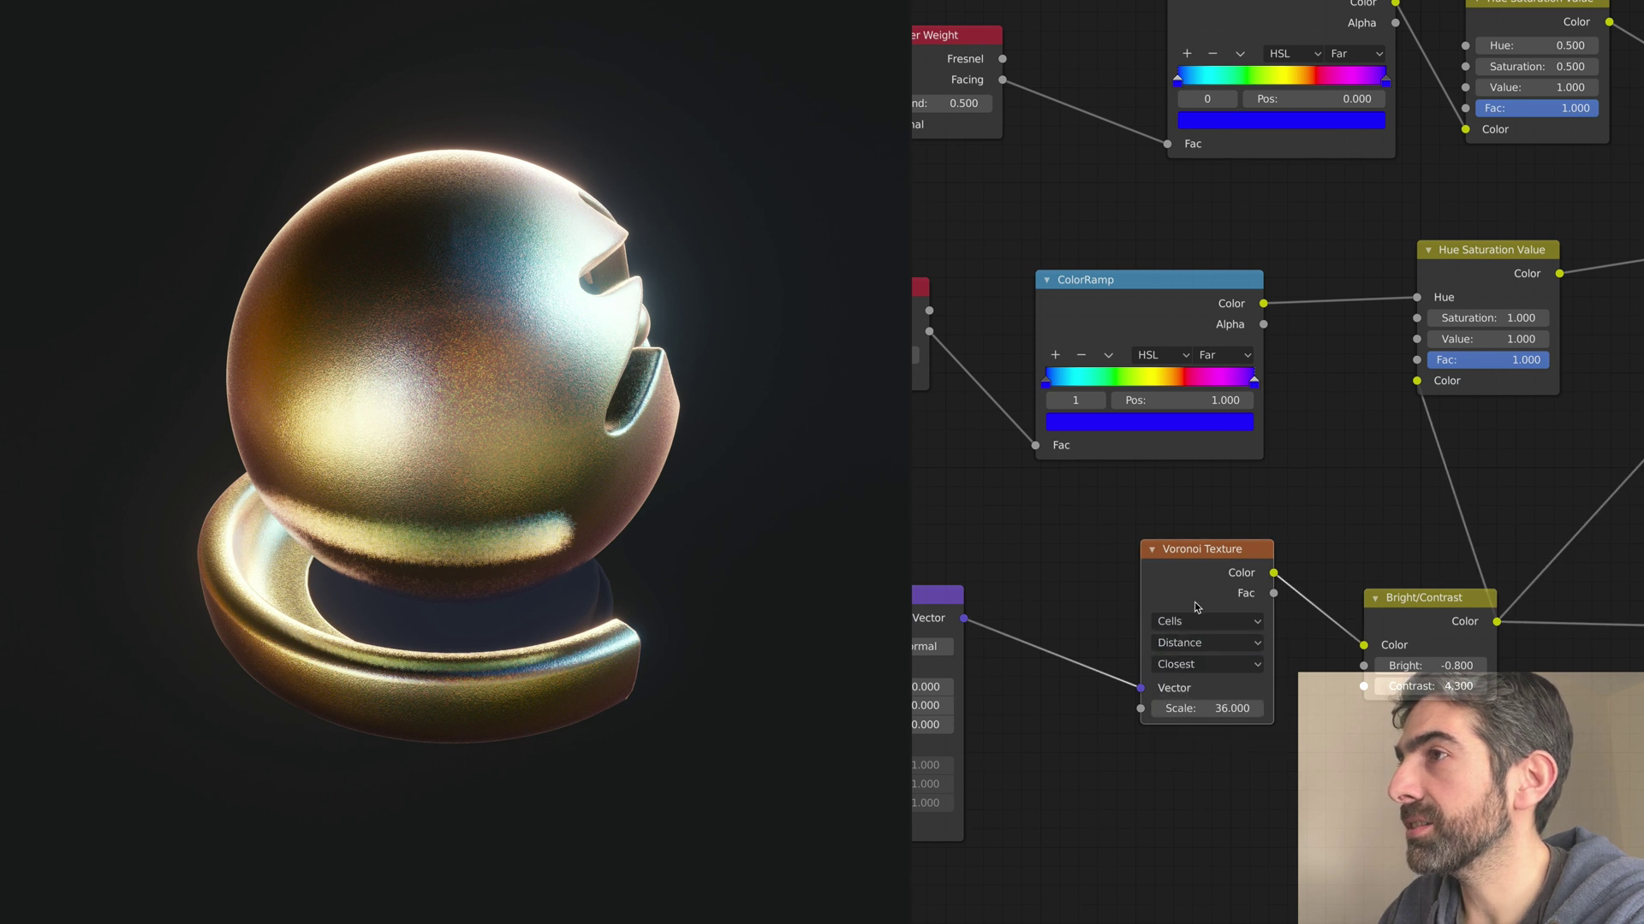
click(1209, 644)
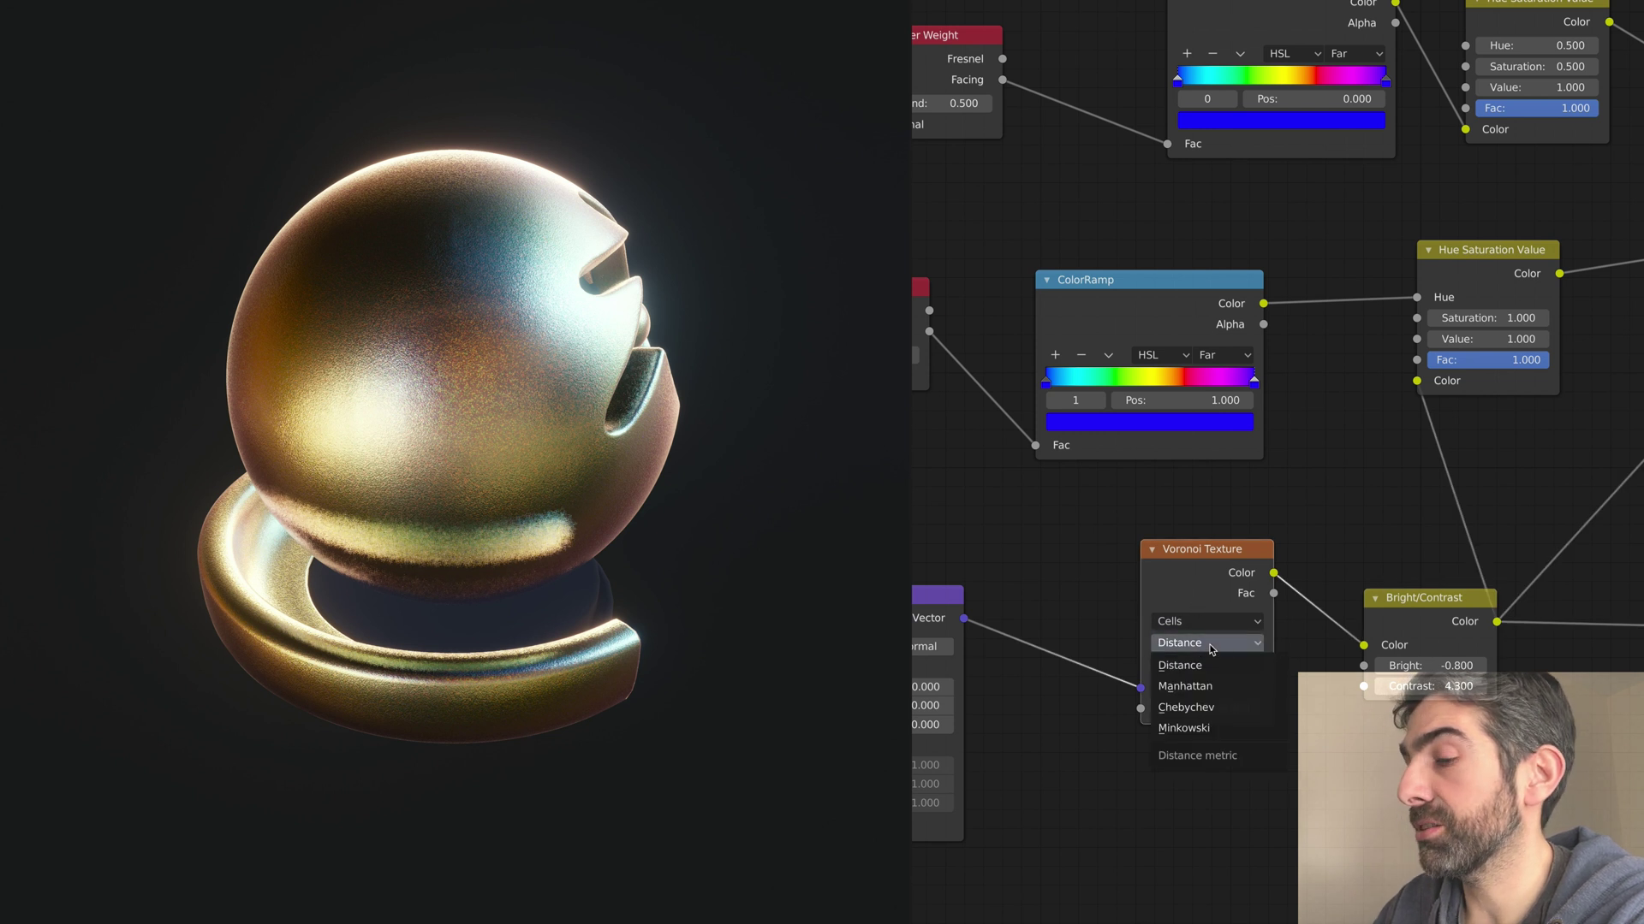
middle_drag(1204, 825, 1304, 798)
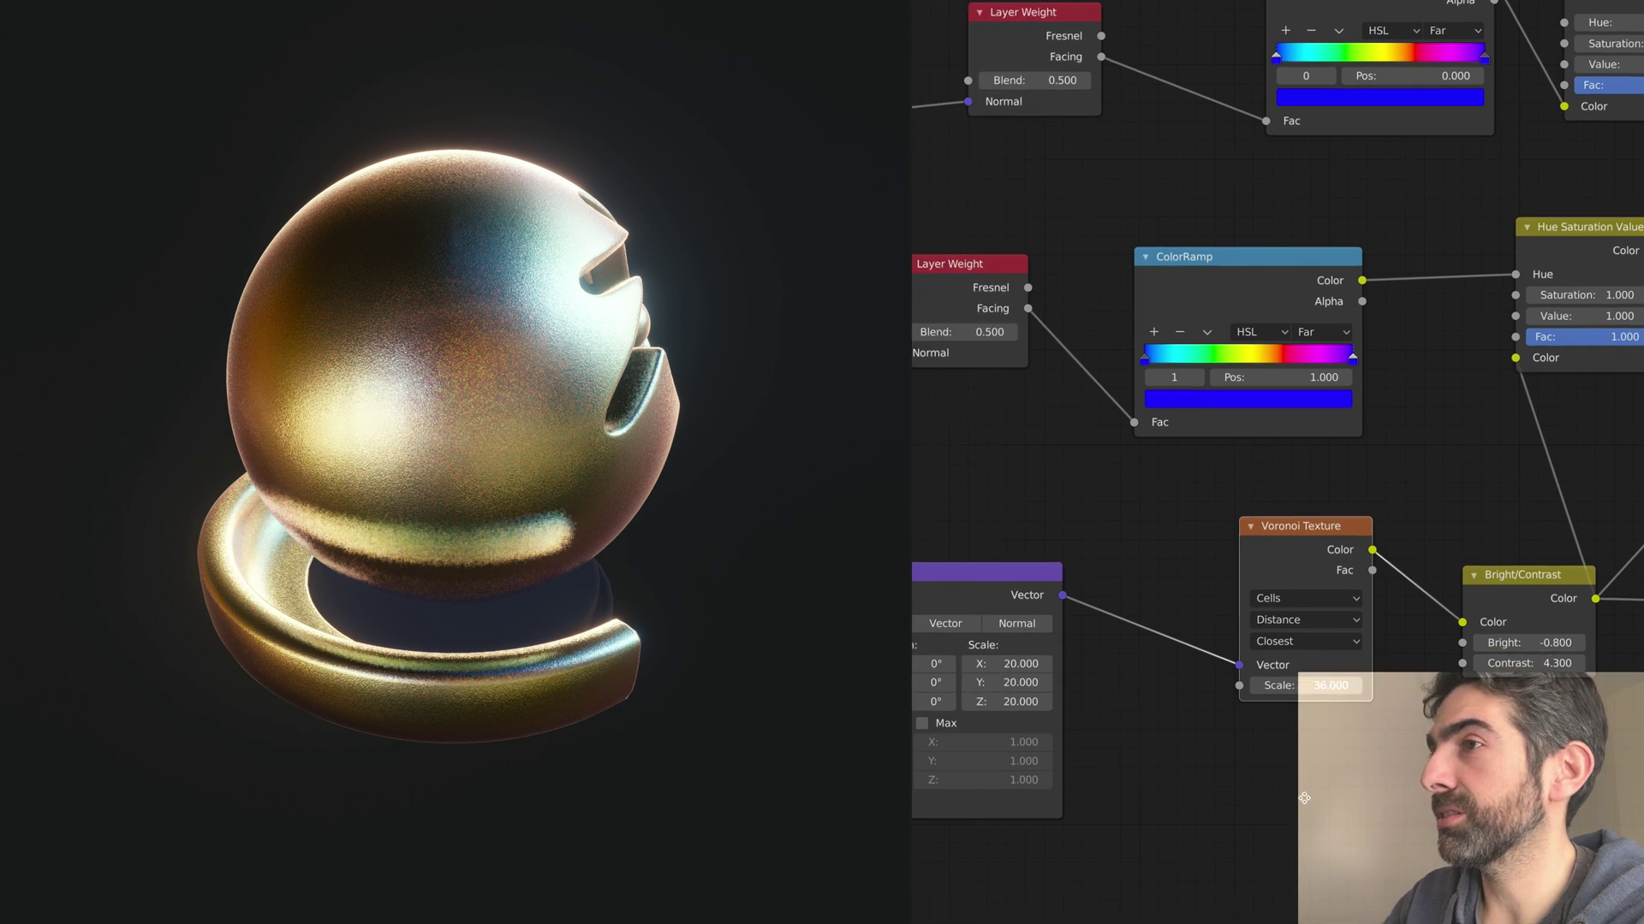
Step: Set the Voronoi Texture's scale to 1 and view the cell pattern on the ball from several sides
middle_drag(677, 630, 623, 637)
click(1320, 686)
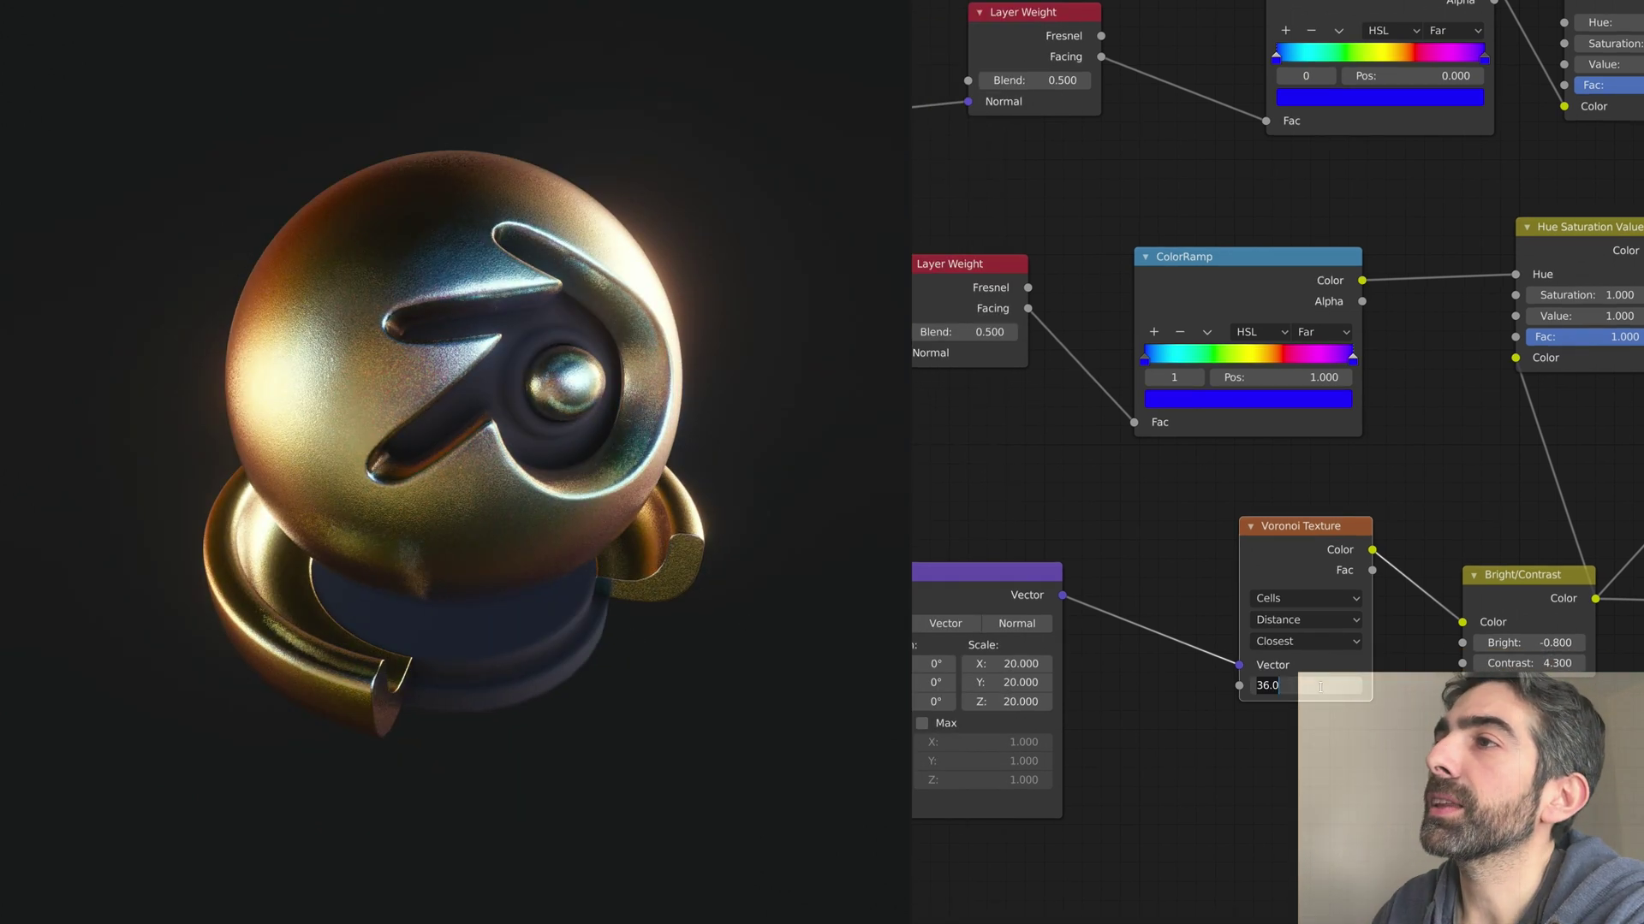
key(Return)
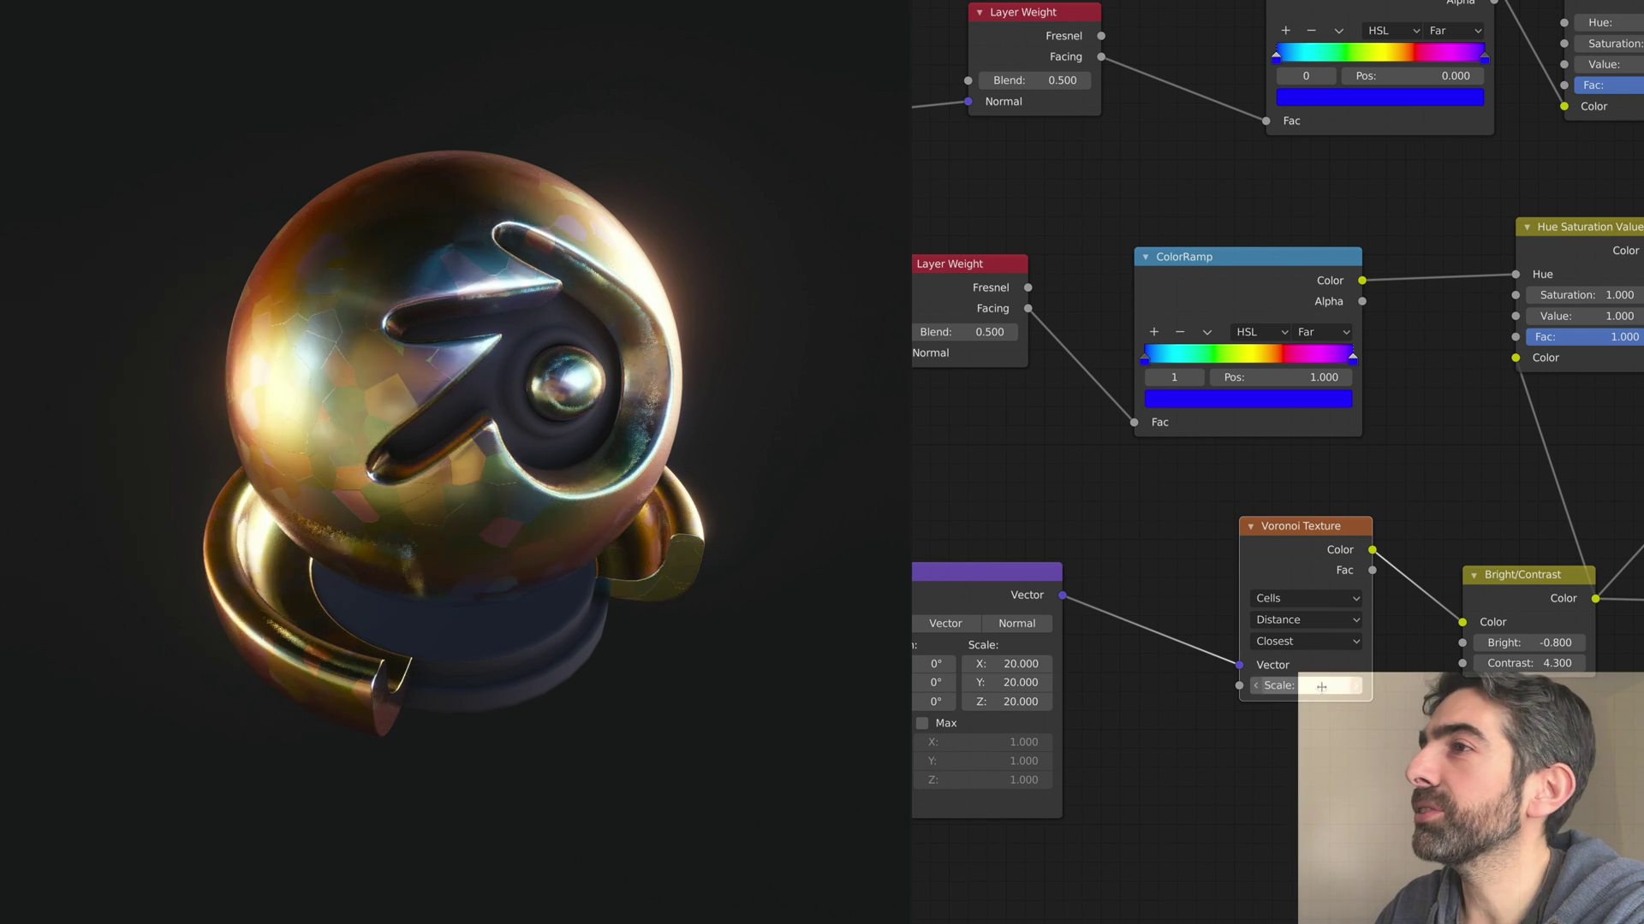
middle_drag(674, 514, 717, 503)
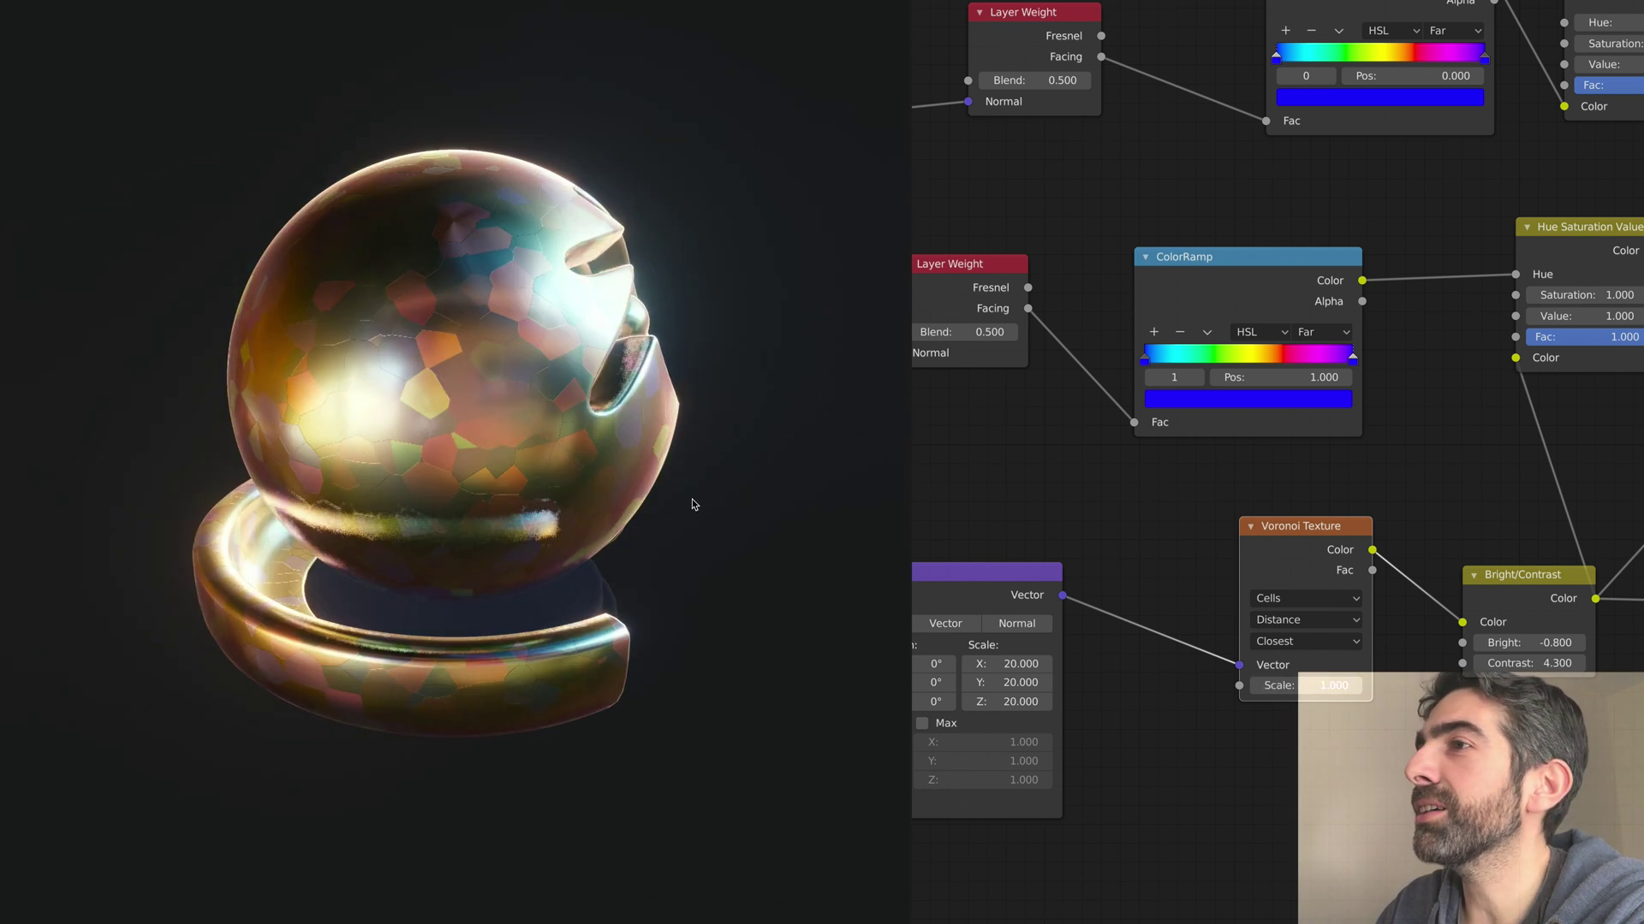
scroll(636, 592, up, 1)
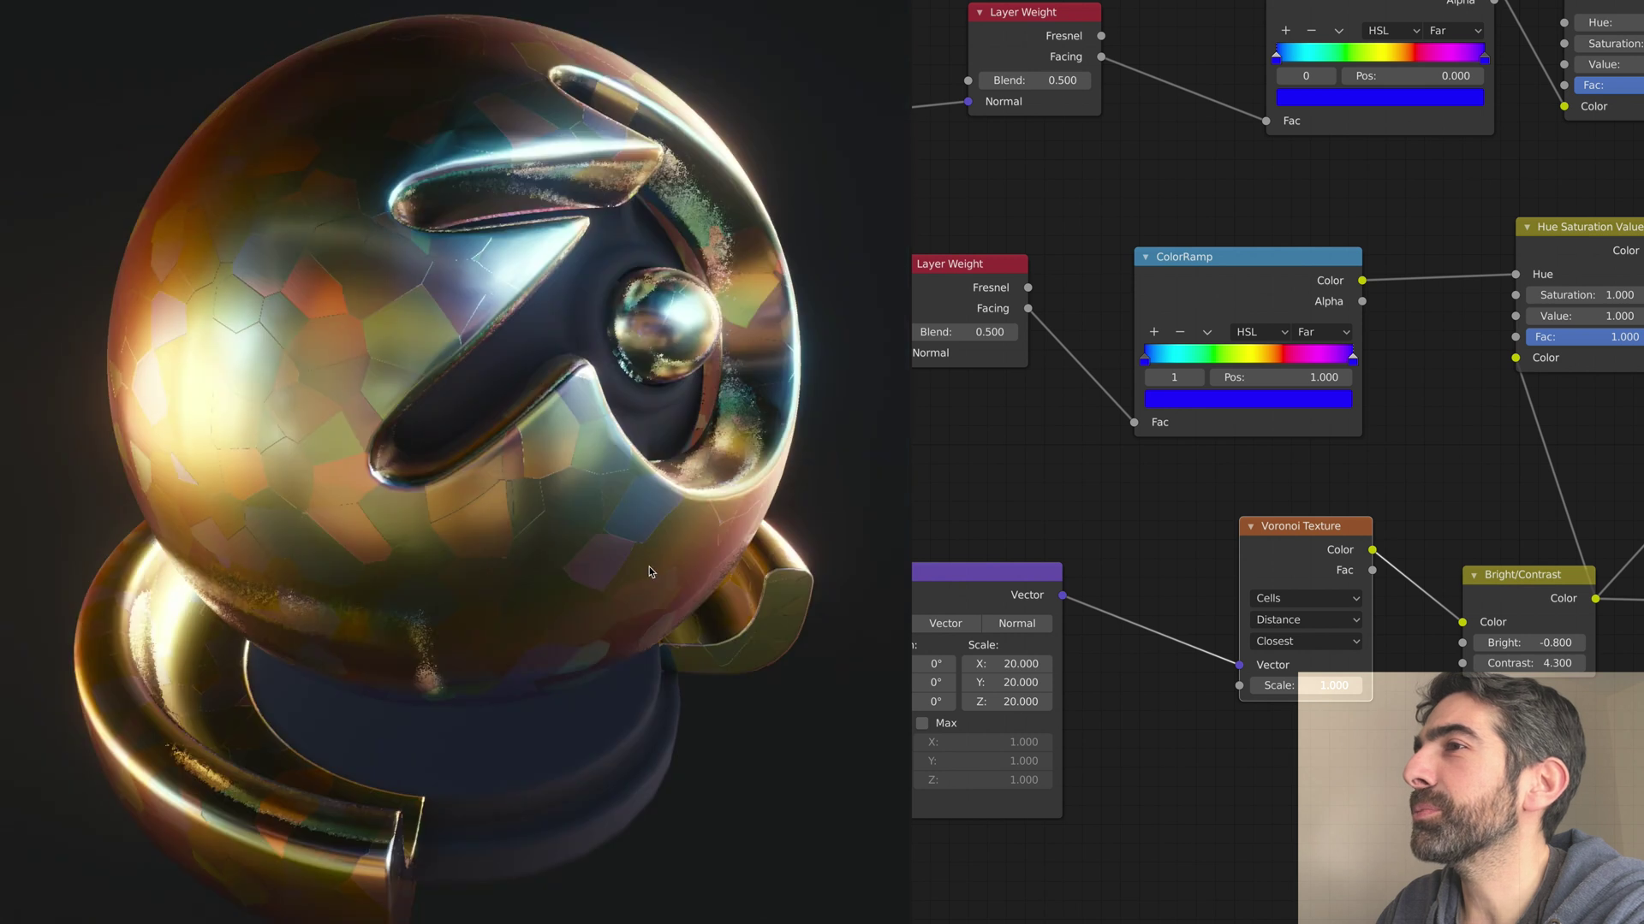
scroll(1219, 711, down, 1)
scroll(583, 614, down, 2)
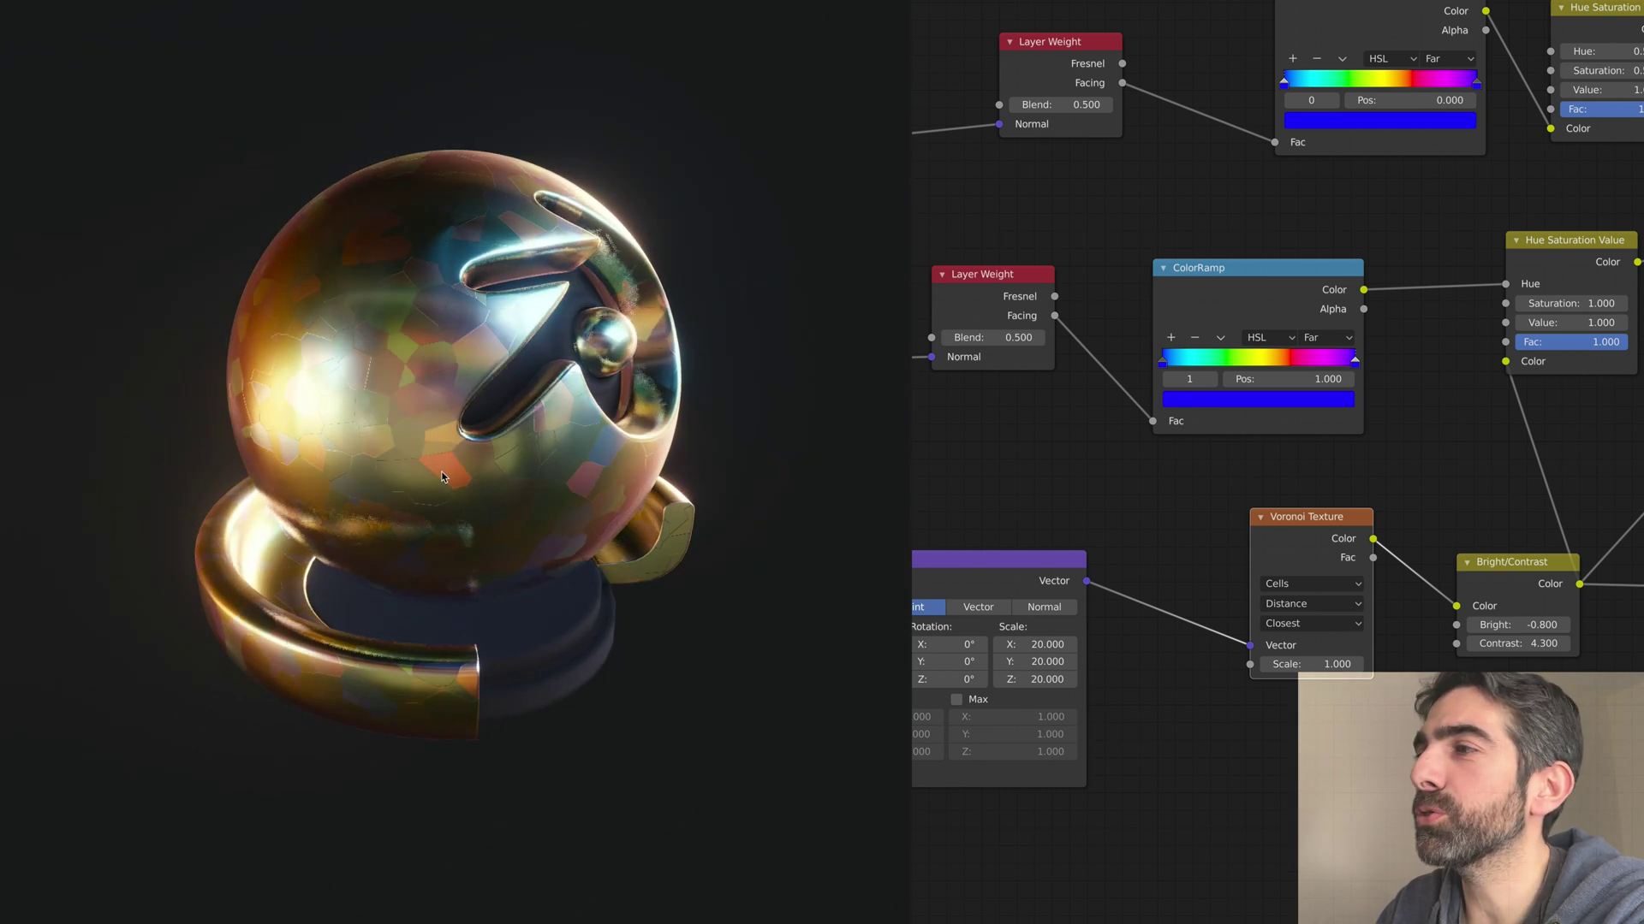
scroll(441, 477, up, 4)
scroll(442, 500, down, 5)
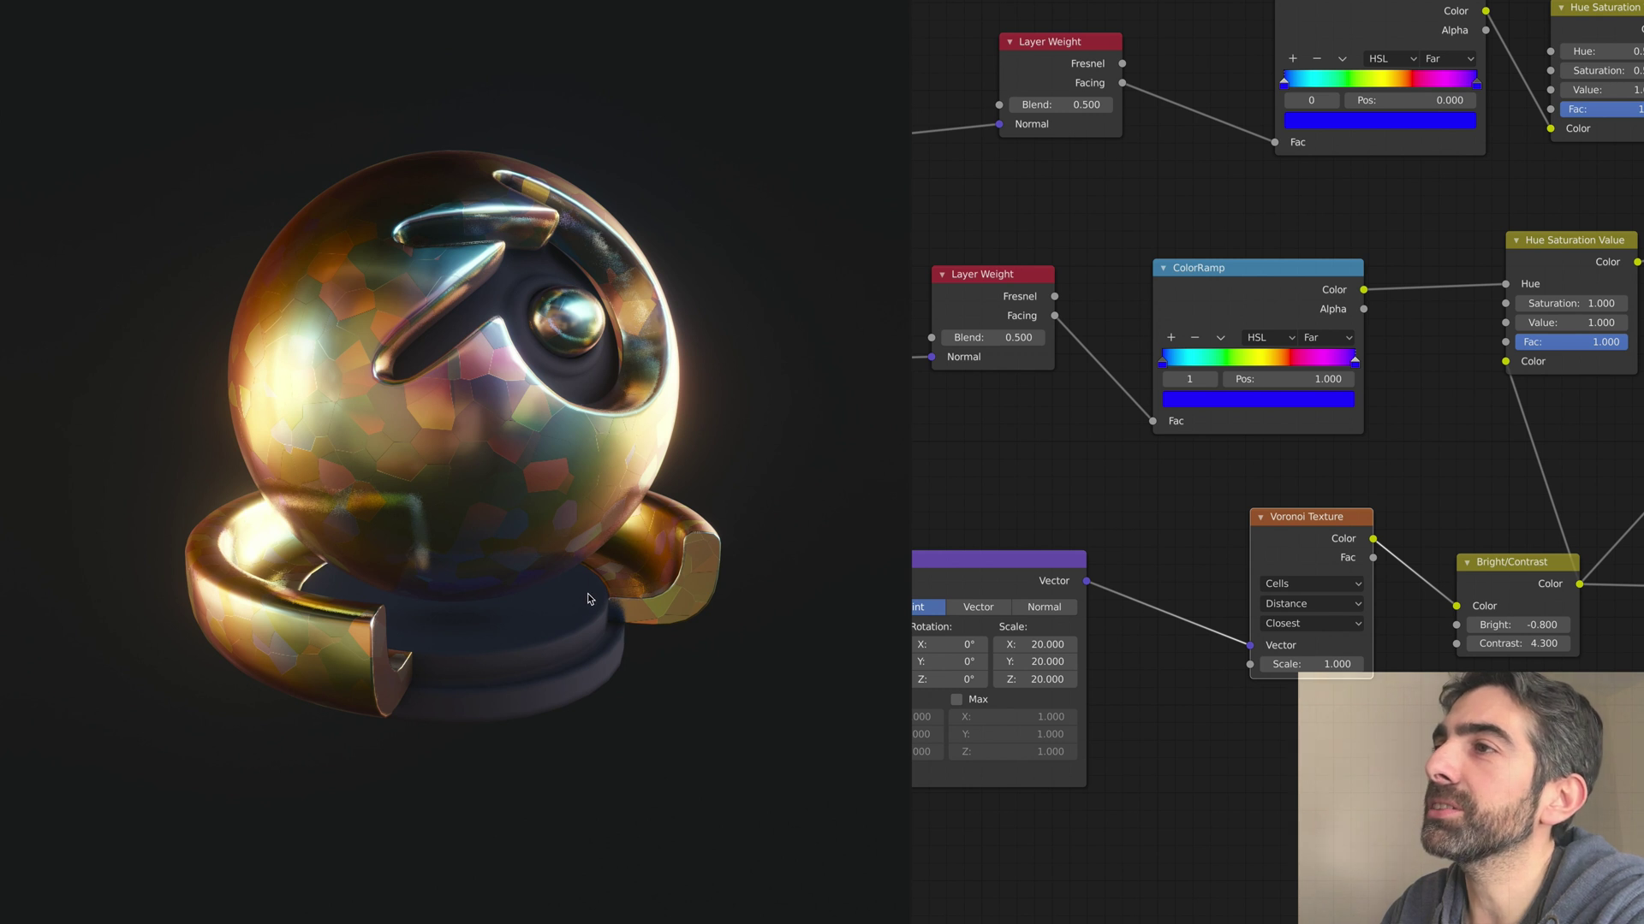
middle_drag(747, 504, 432, 515)
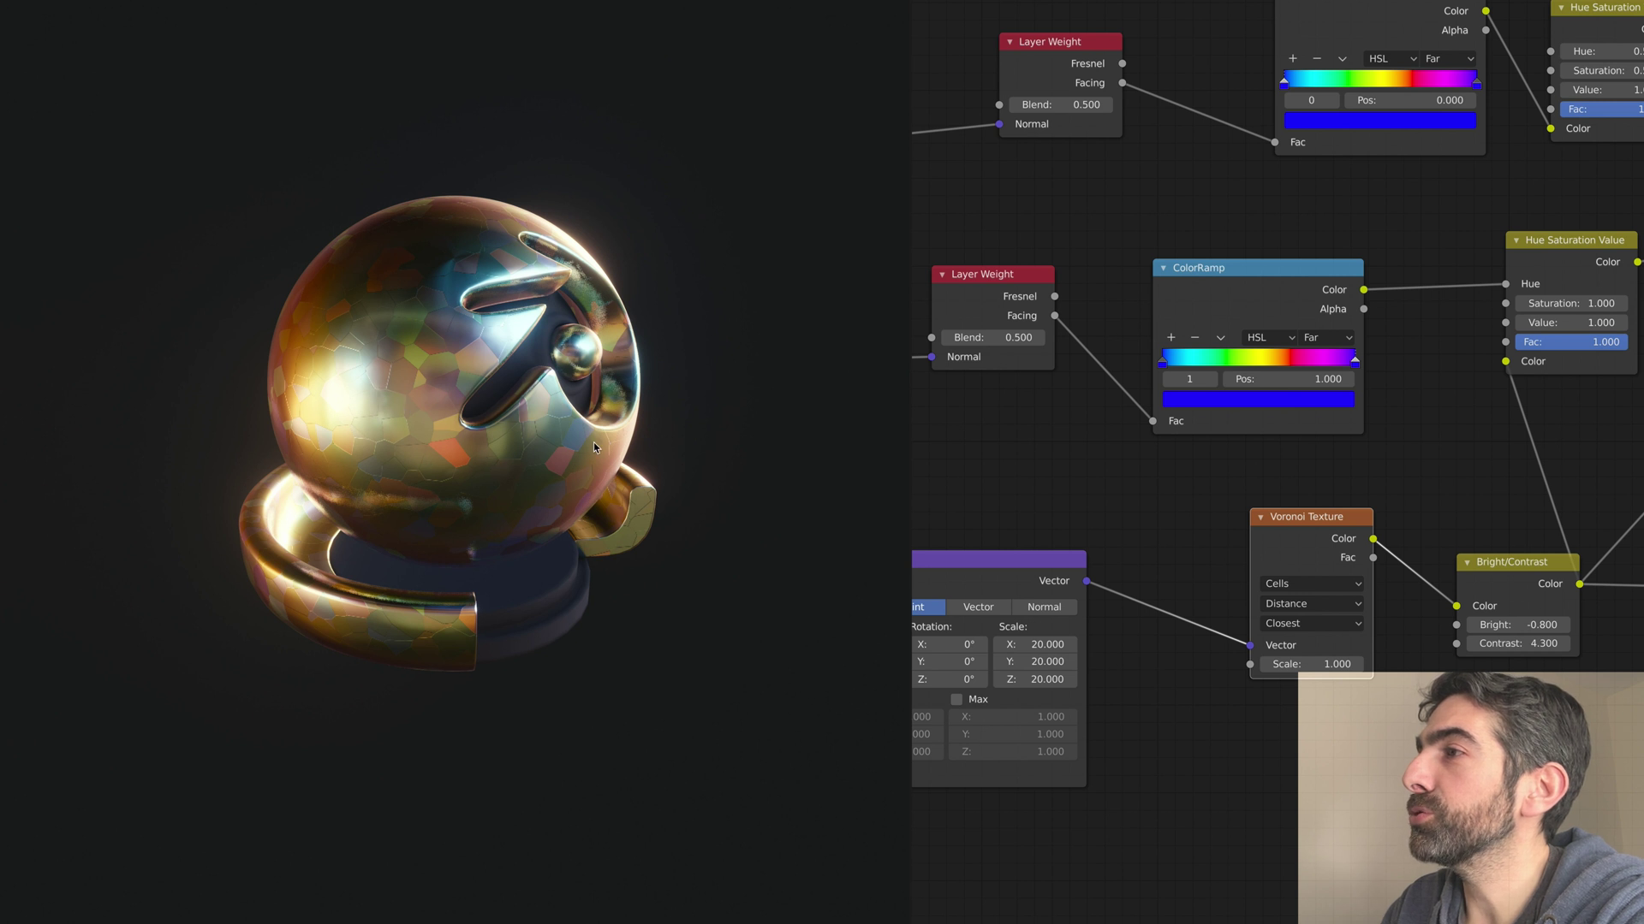
Step: Undo the Voronoi Texture's scale change
middle_drag(1206, 491, 967, 492)
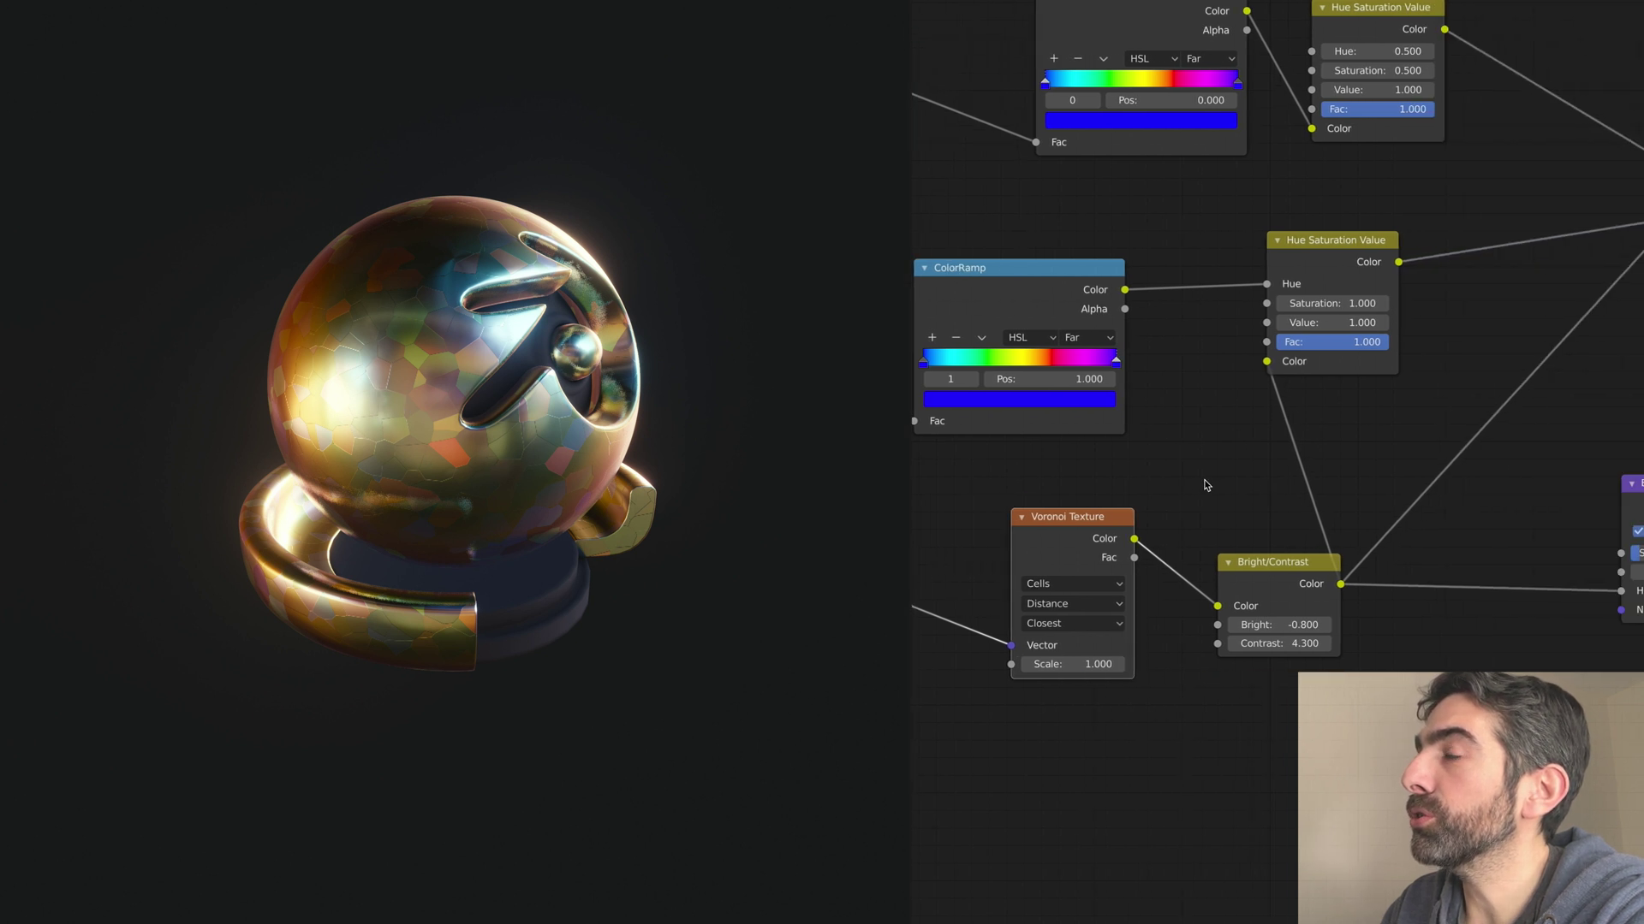
scroll(1203, 484, down, 1)
middle_drag(1414, 423, 1133, 501)
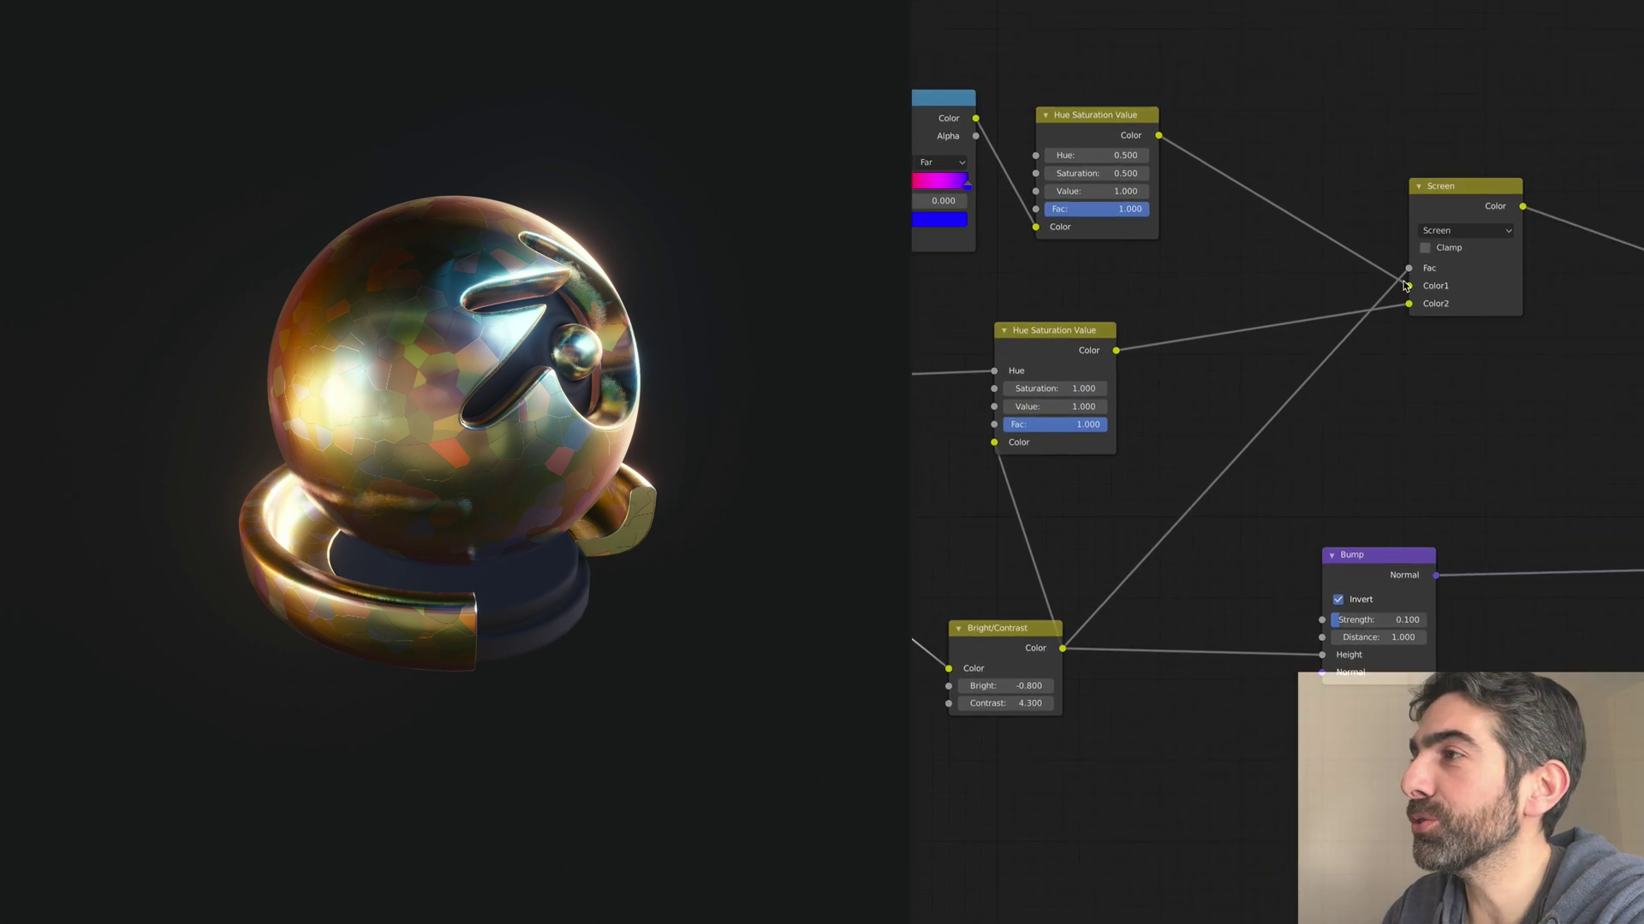
key(j)
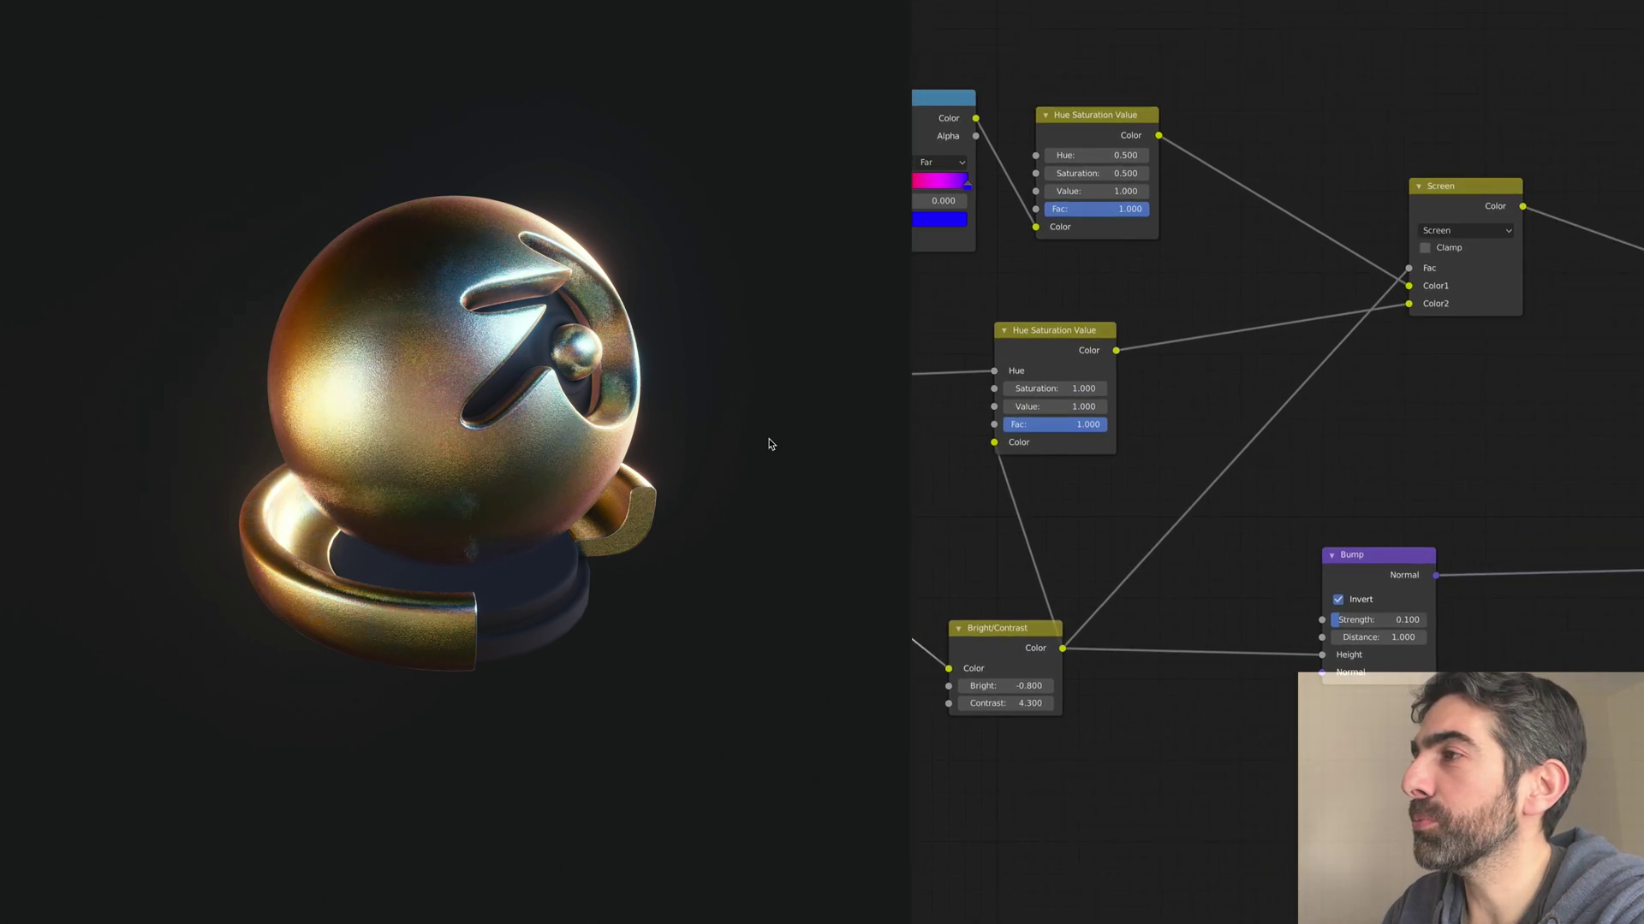
Step: Rearrange the lower Hue Saturation Value, Bright/Contrast and lower ColorRamp nodes so their links are easier to follow
drag(1059, 323, 1138, 314)
drag(980, 591, 956, 592)
middle_drag(1019, 442, 1213, 508)
drag(988, 435, 1050, 381)
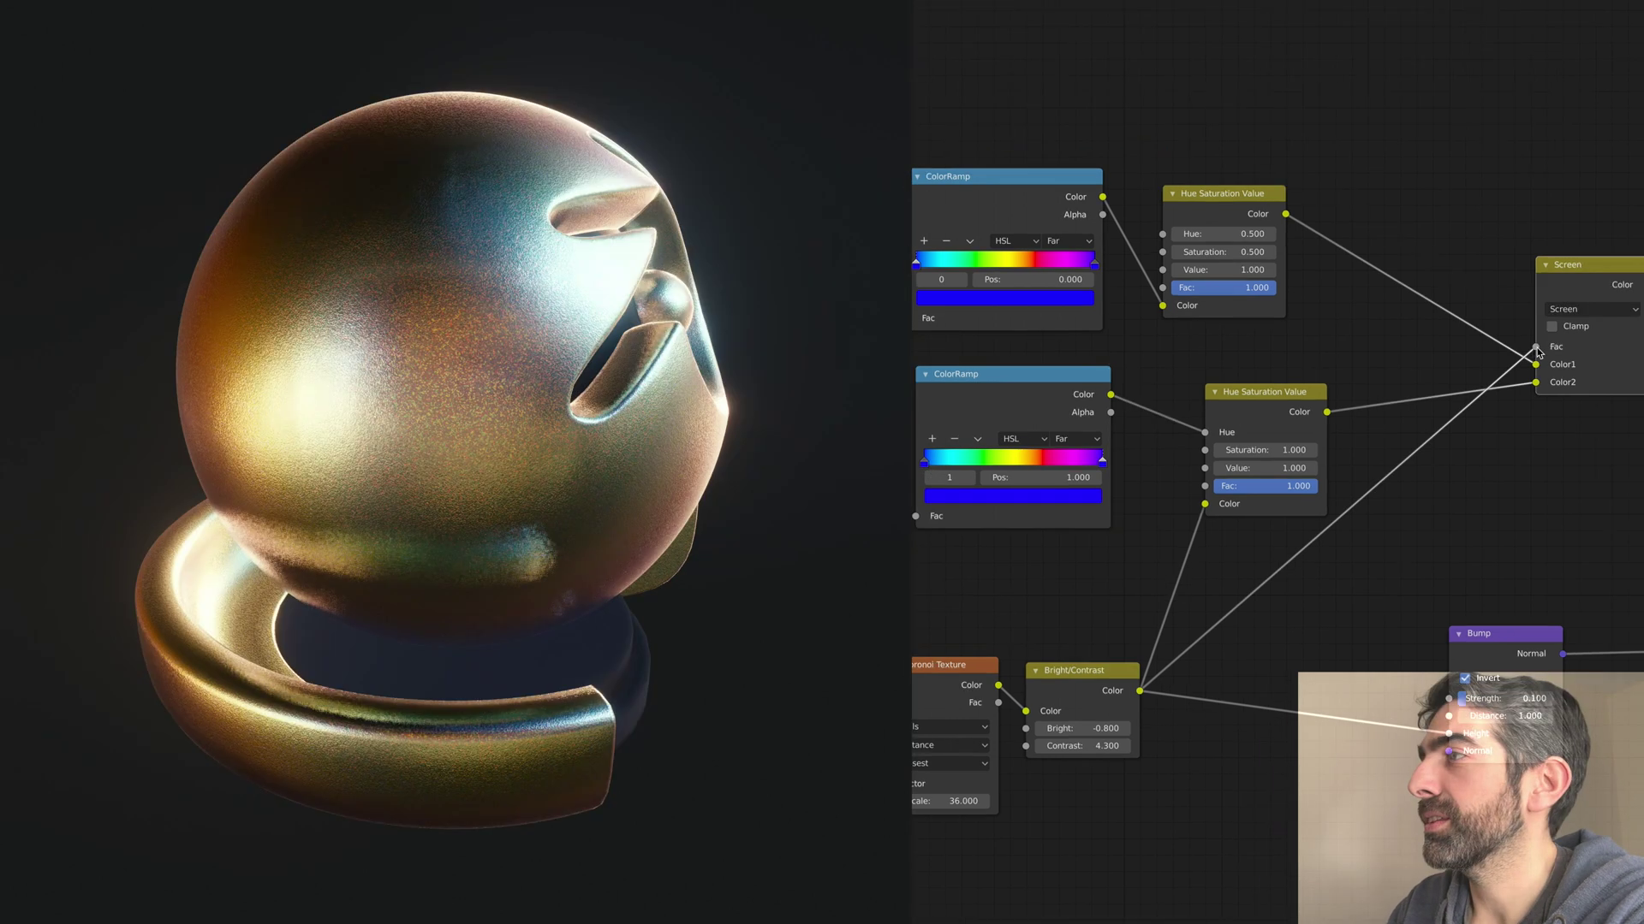
Step: Disconnect the Bright/Contrast color from the Screen node's Fac input and connect it again
drag(1536, 348, 1470, 448)
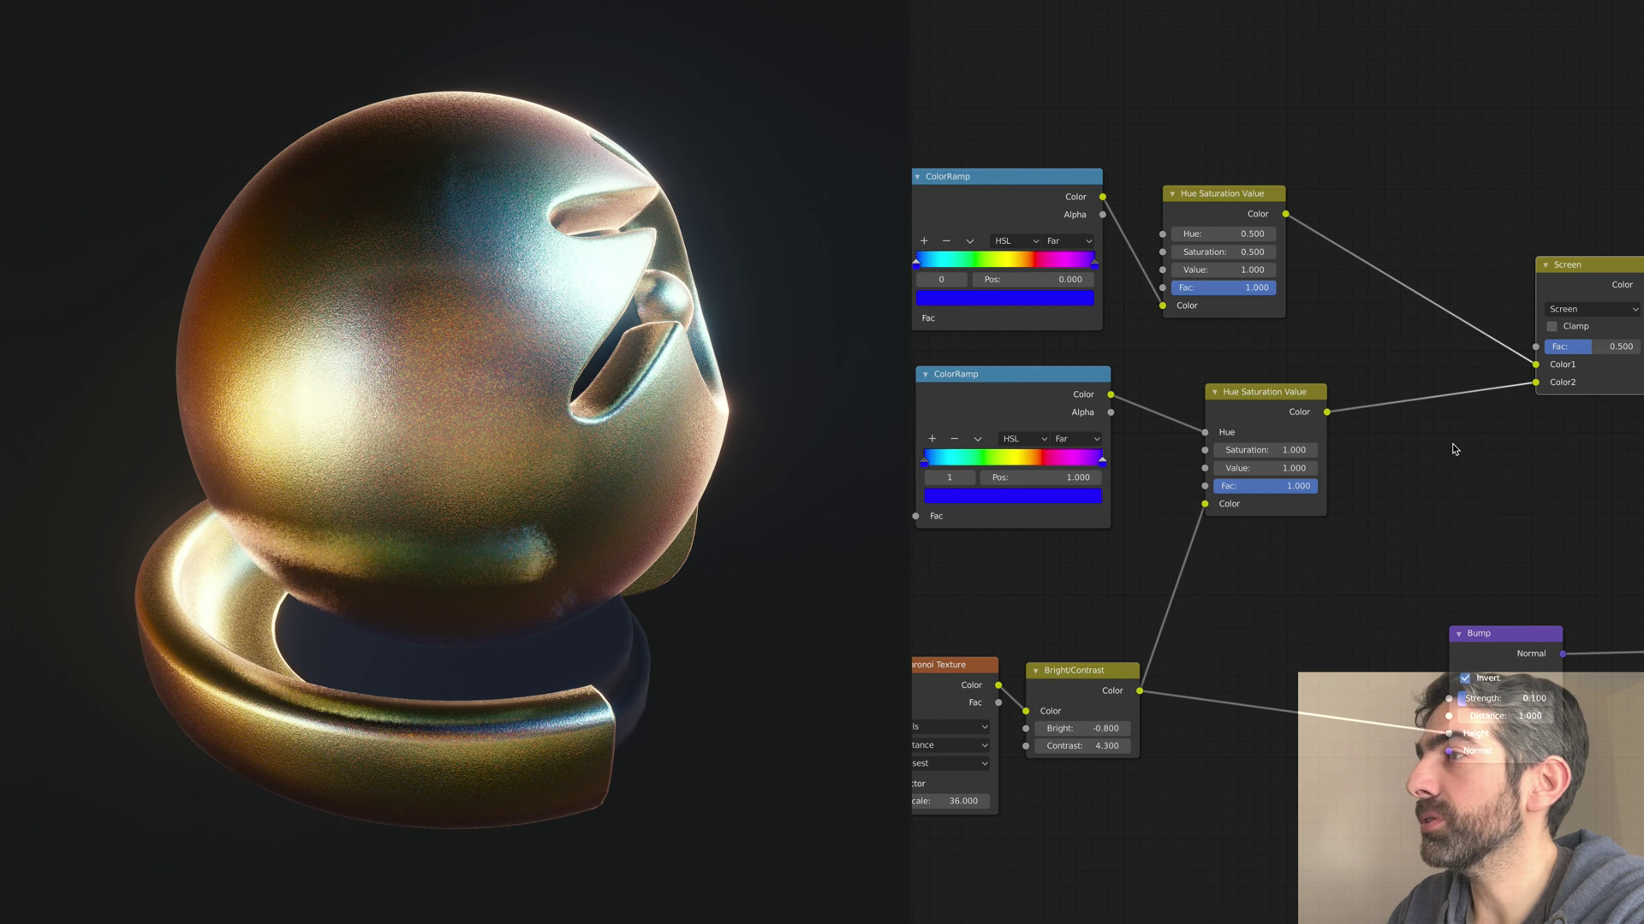
middle_drag(1509, 444, 1466, 453)
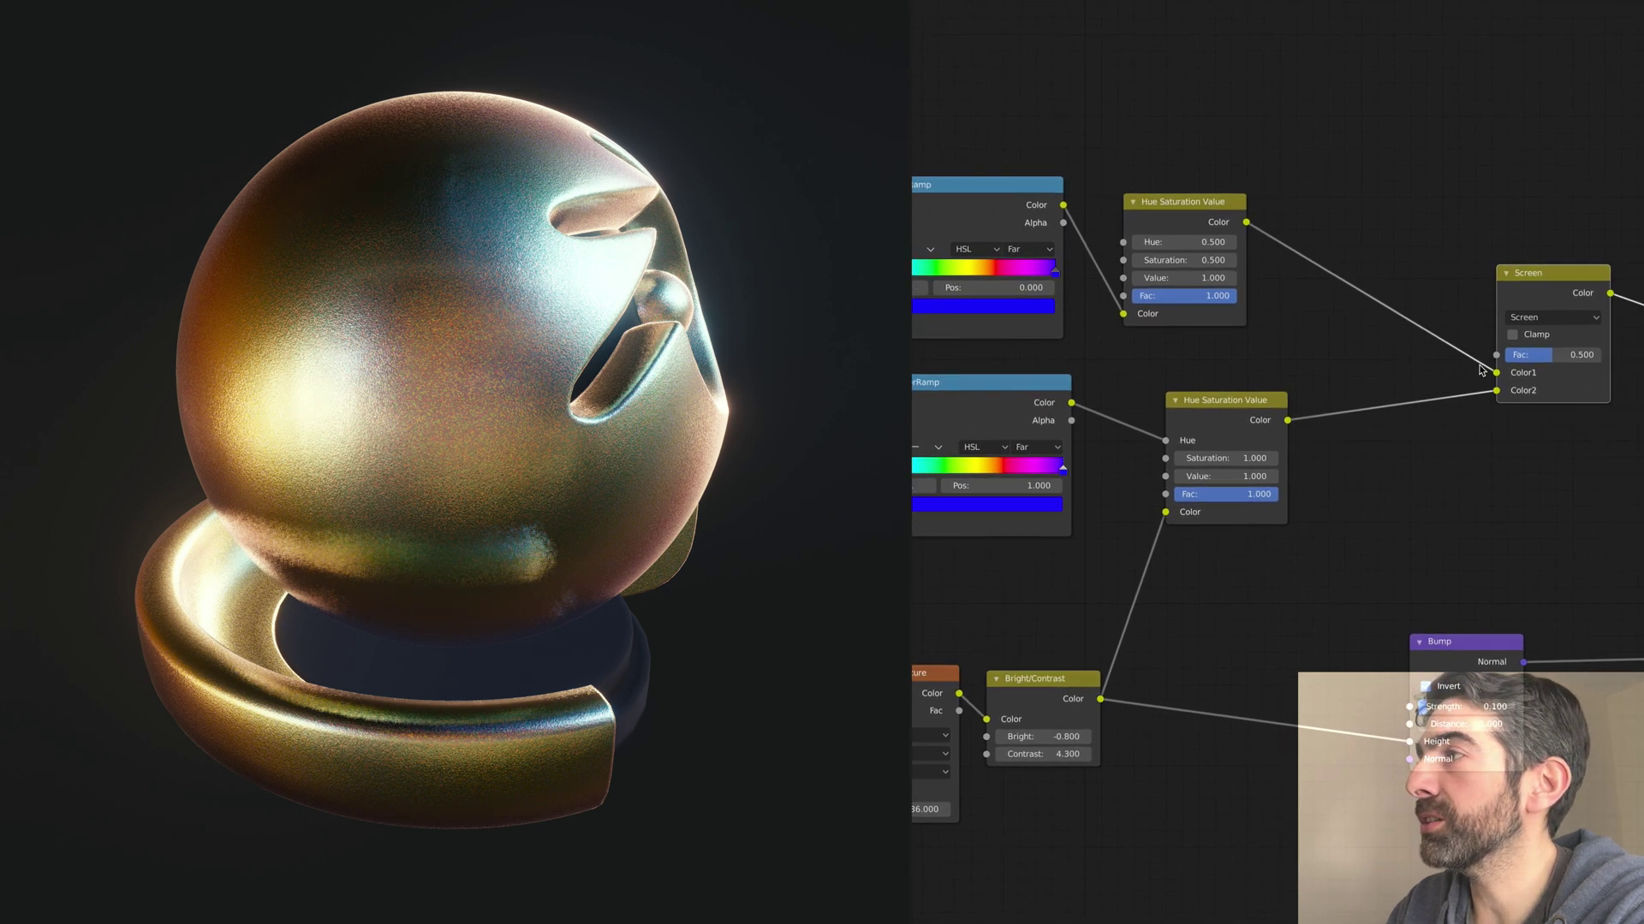
drag(1496, 355, 1101, 698)
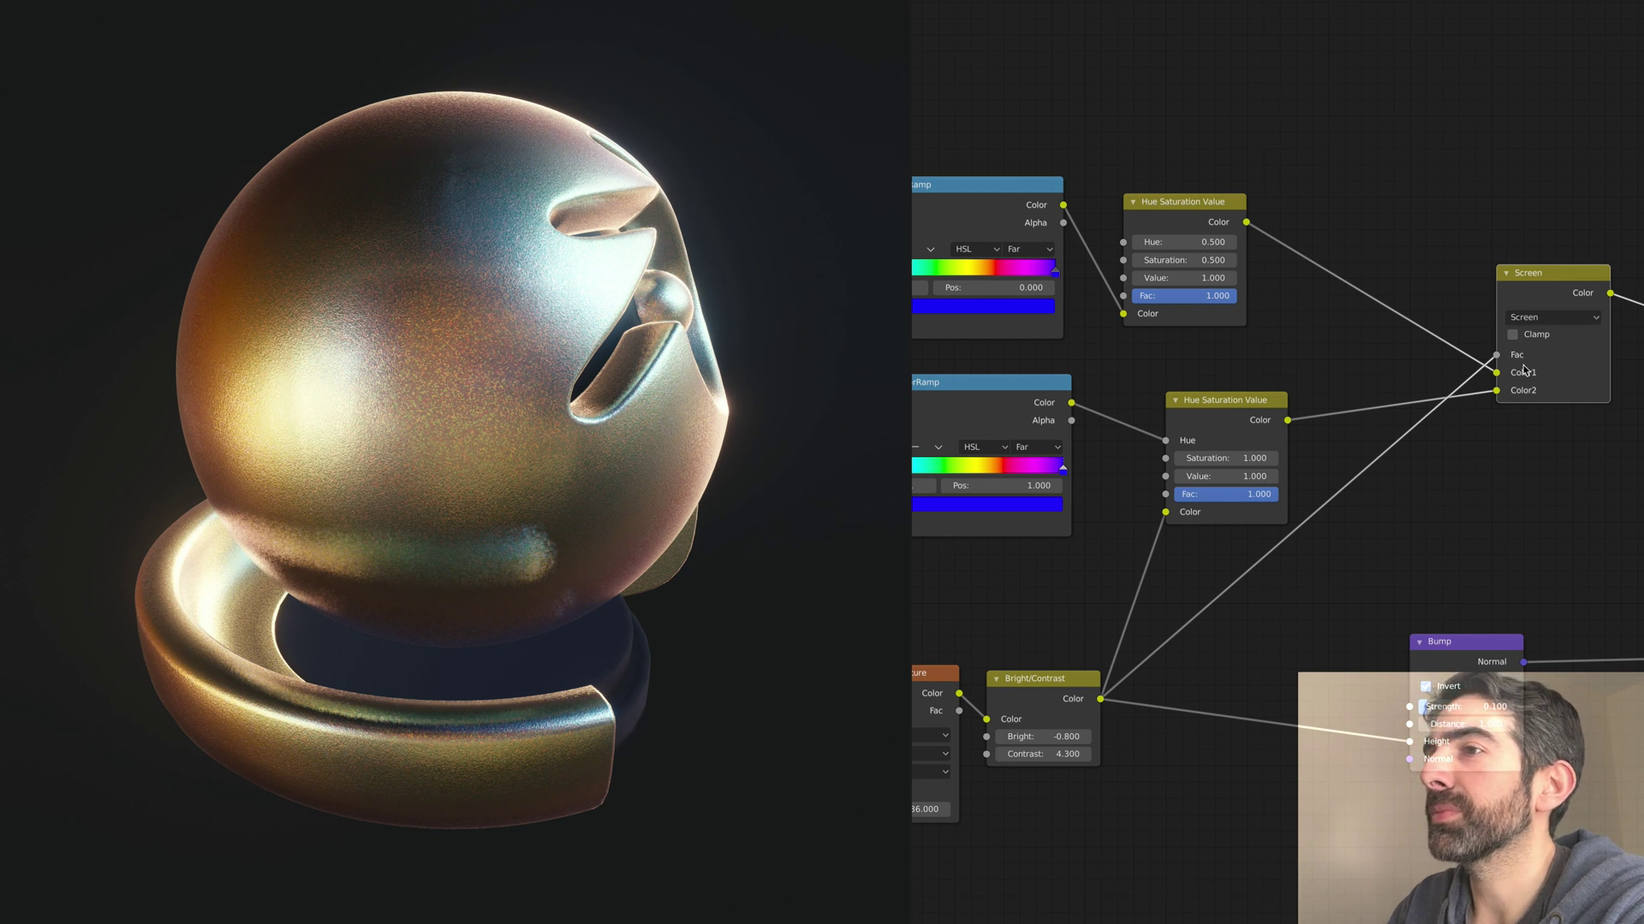
Step: Swap the Color1 and Color2 links of the Screen node and view the ball from several sides
drag(1498, 374, 1497, 392)
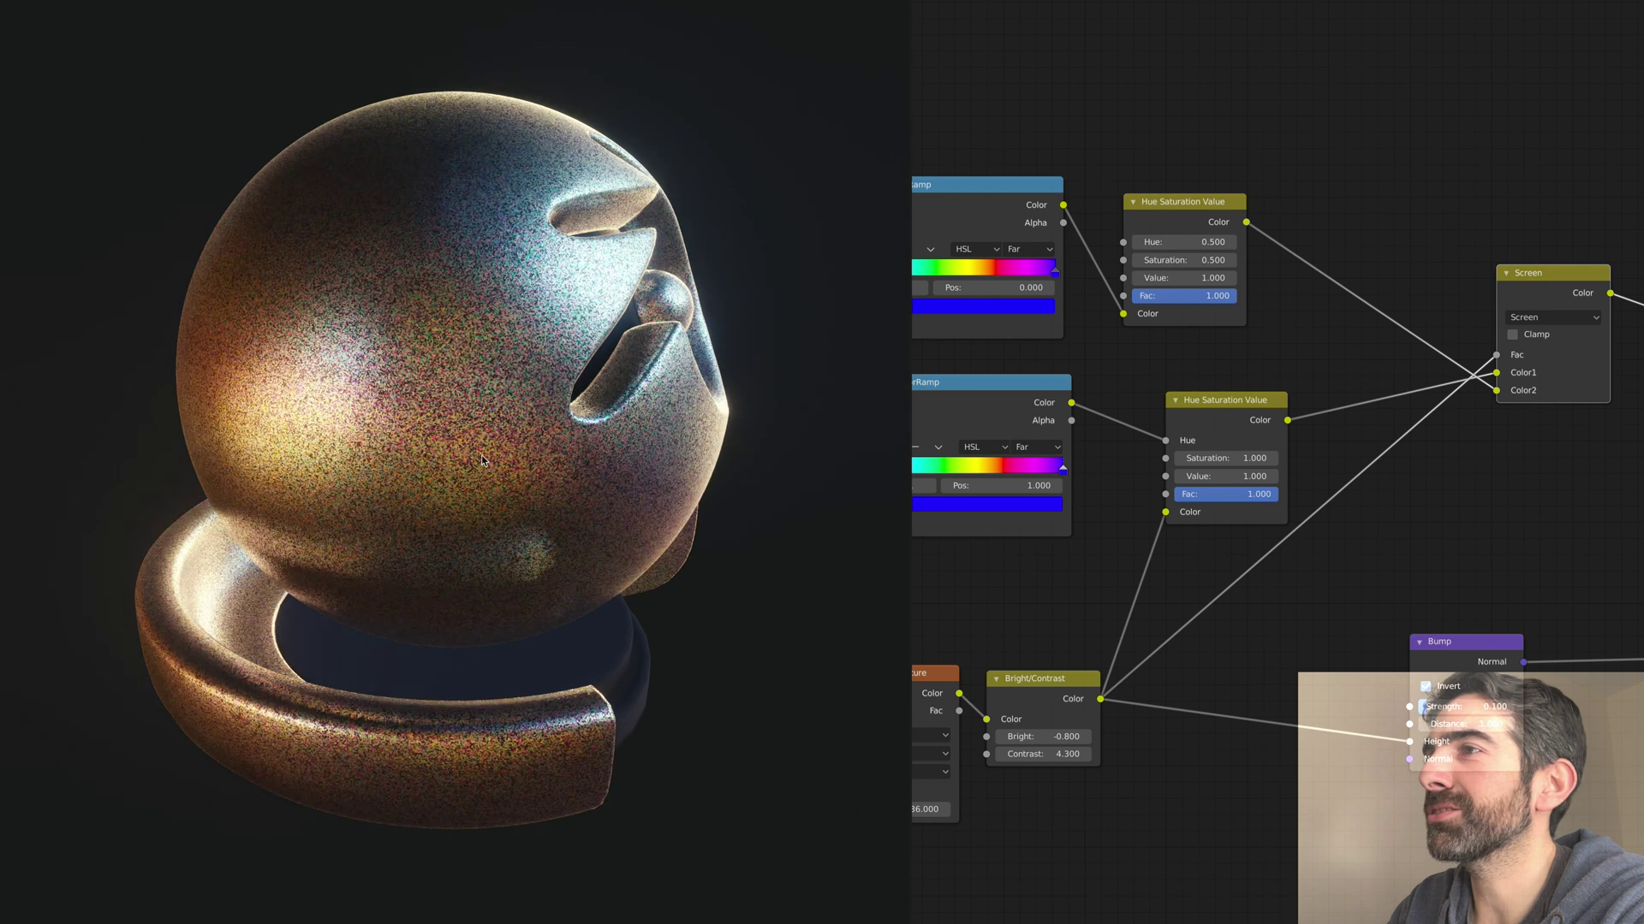
middle_drag(480, 455, 448, 454)
middle_drag(553, 456, 555, 409)
scroll(554, 408, up, 2)
scroll(555, 407, down, 4)
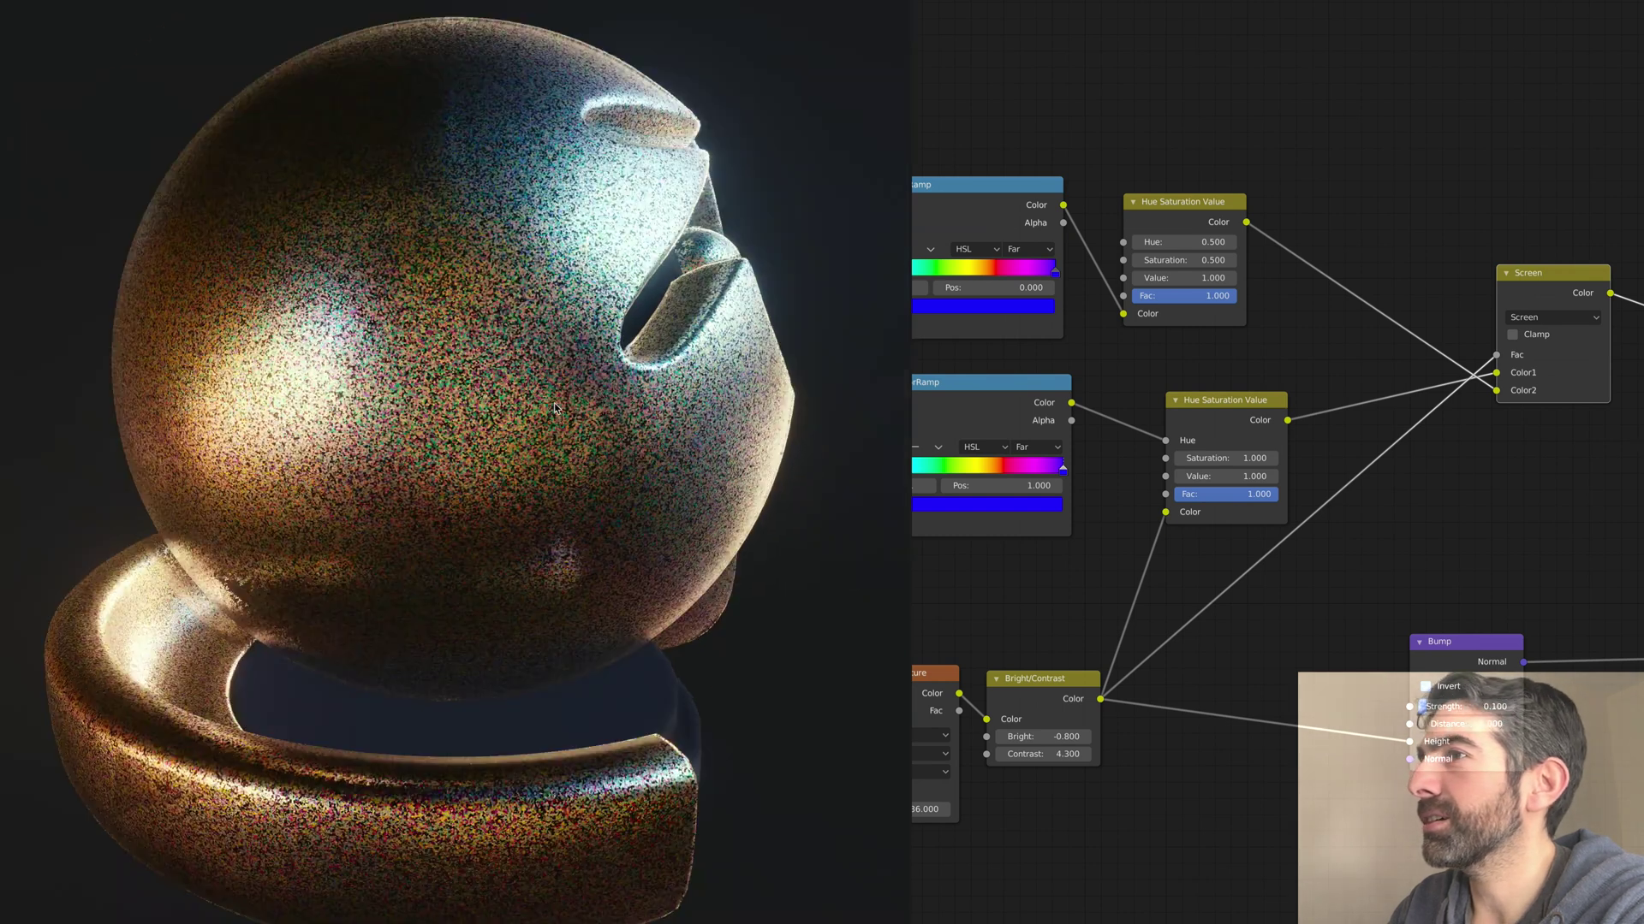
middle_drag(573, 431, 508, 436)
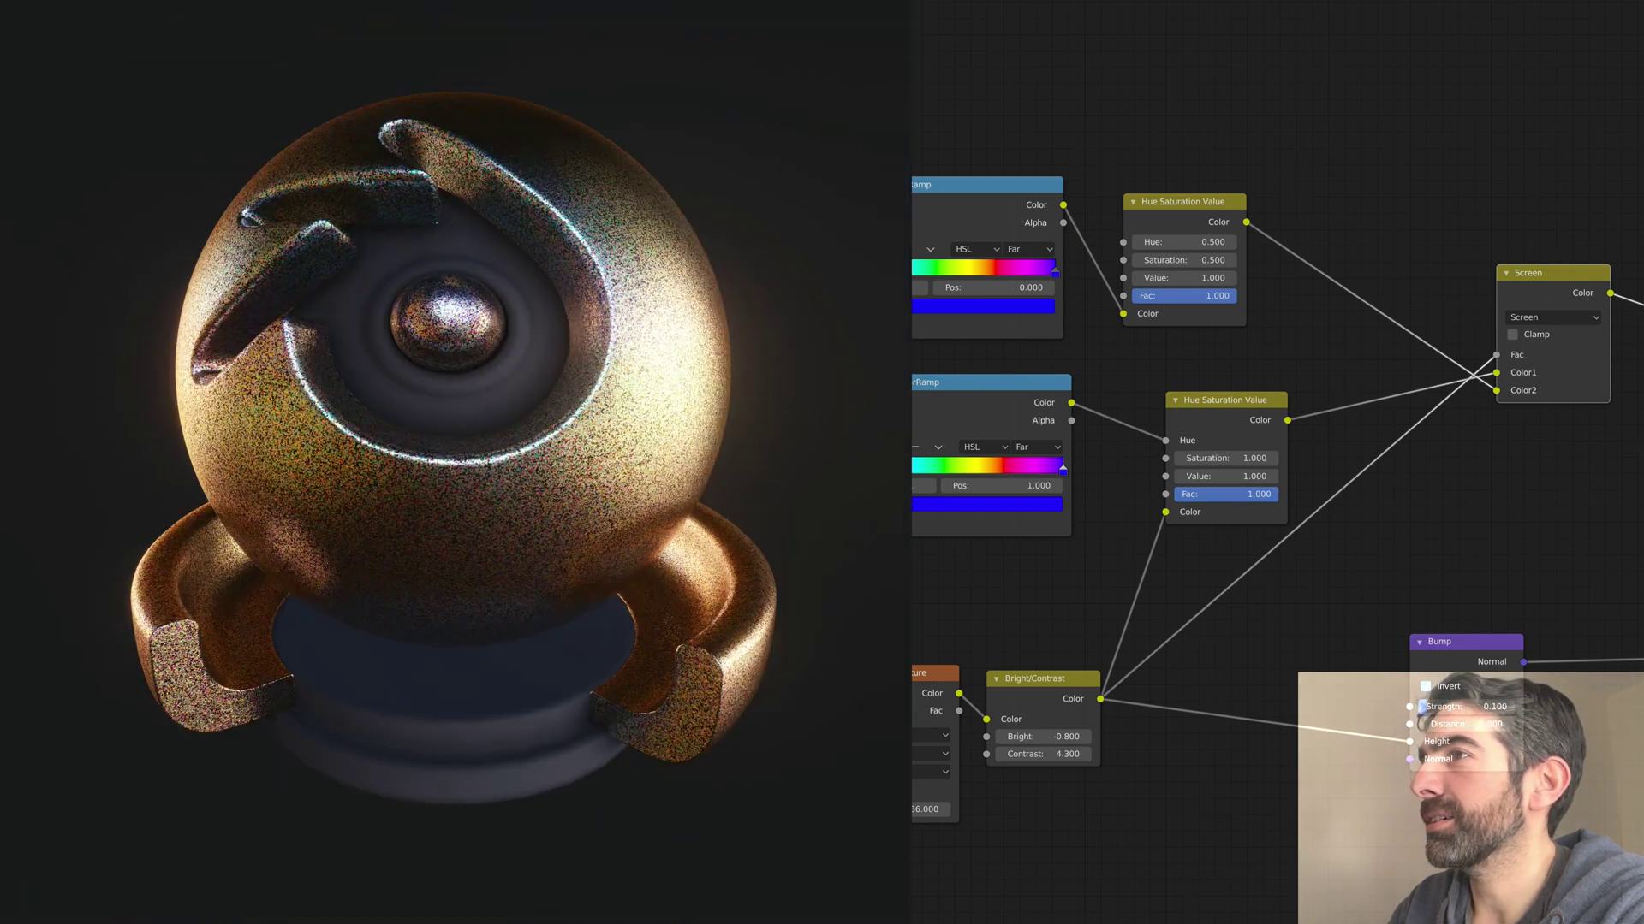
middle_drag(227, 458, 292, 432)
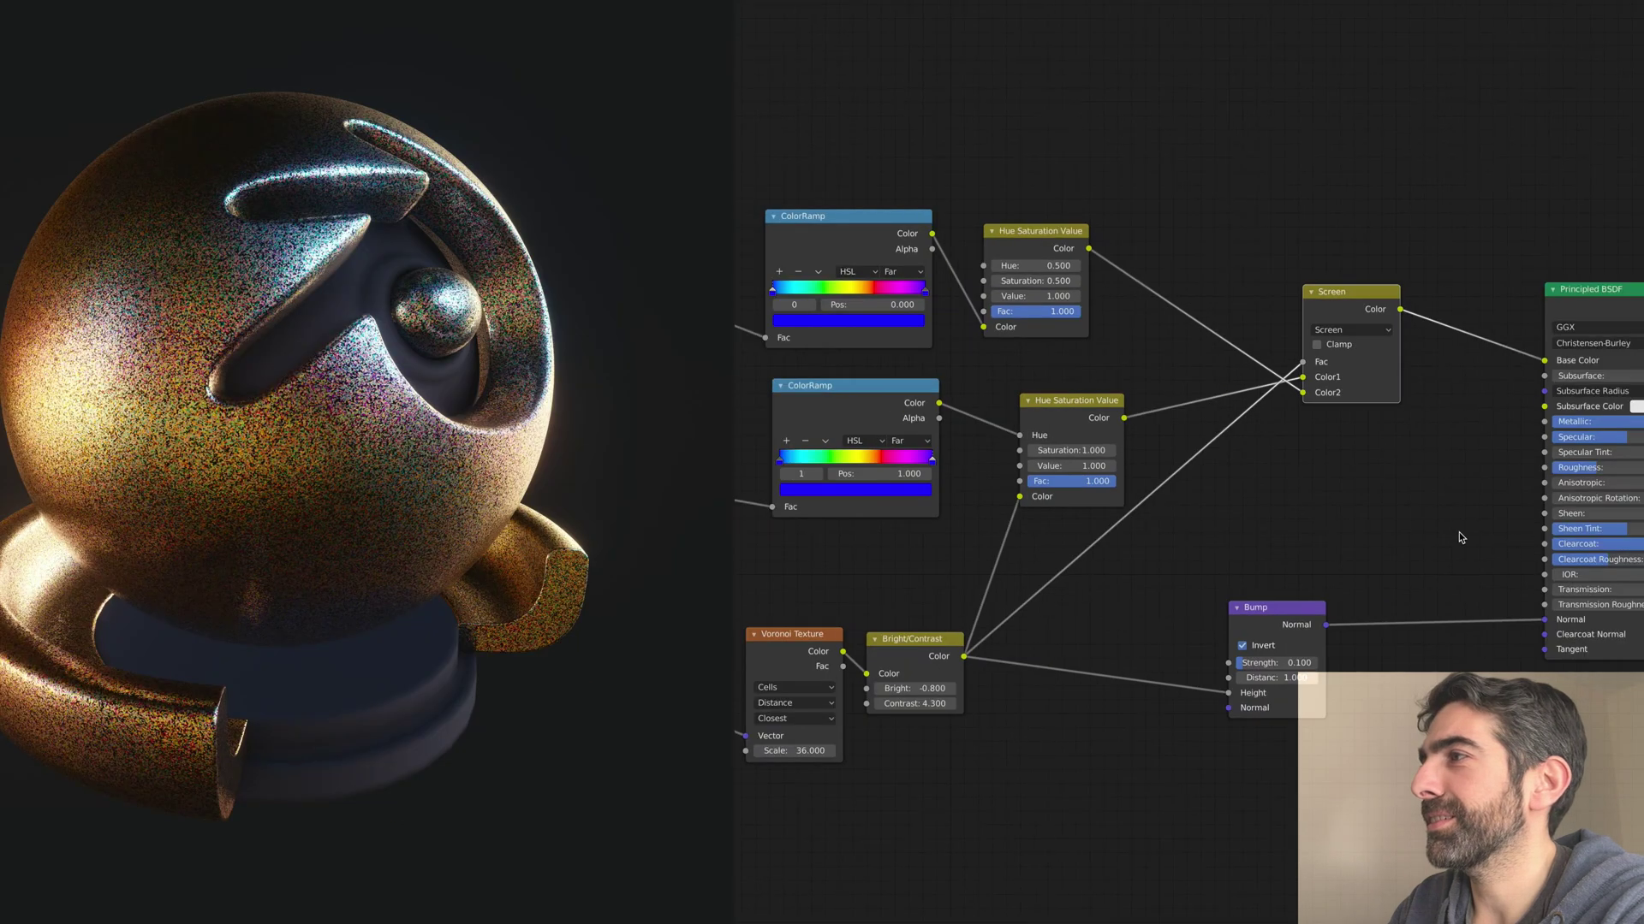
Step: Try a lower roughness on the Principled BSDF, check the ball from the side, and undo the roughness change
scroll(1573, 479, down, 1)
drag(1573, 464, 1527, 464)
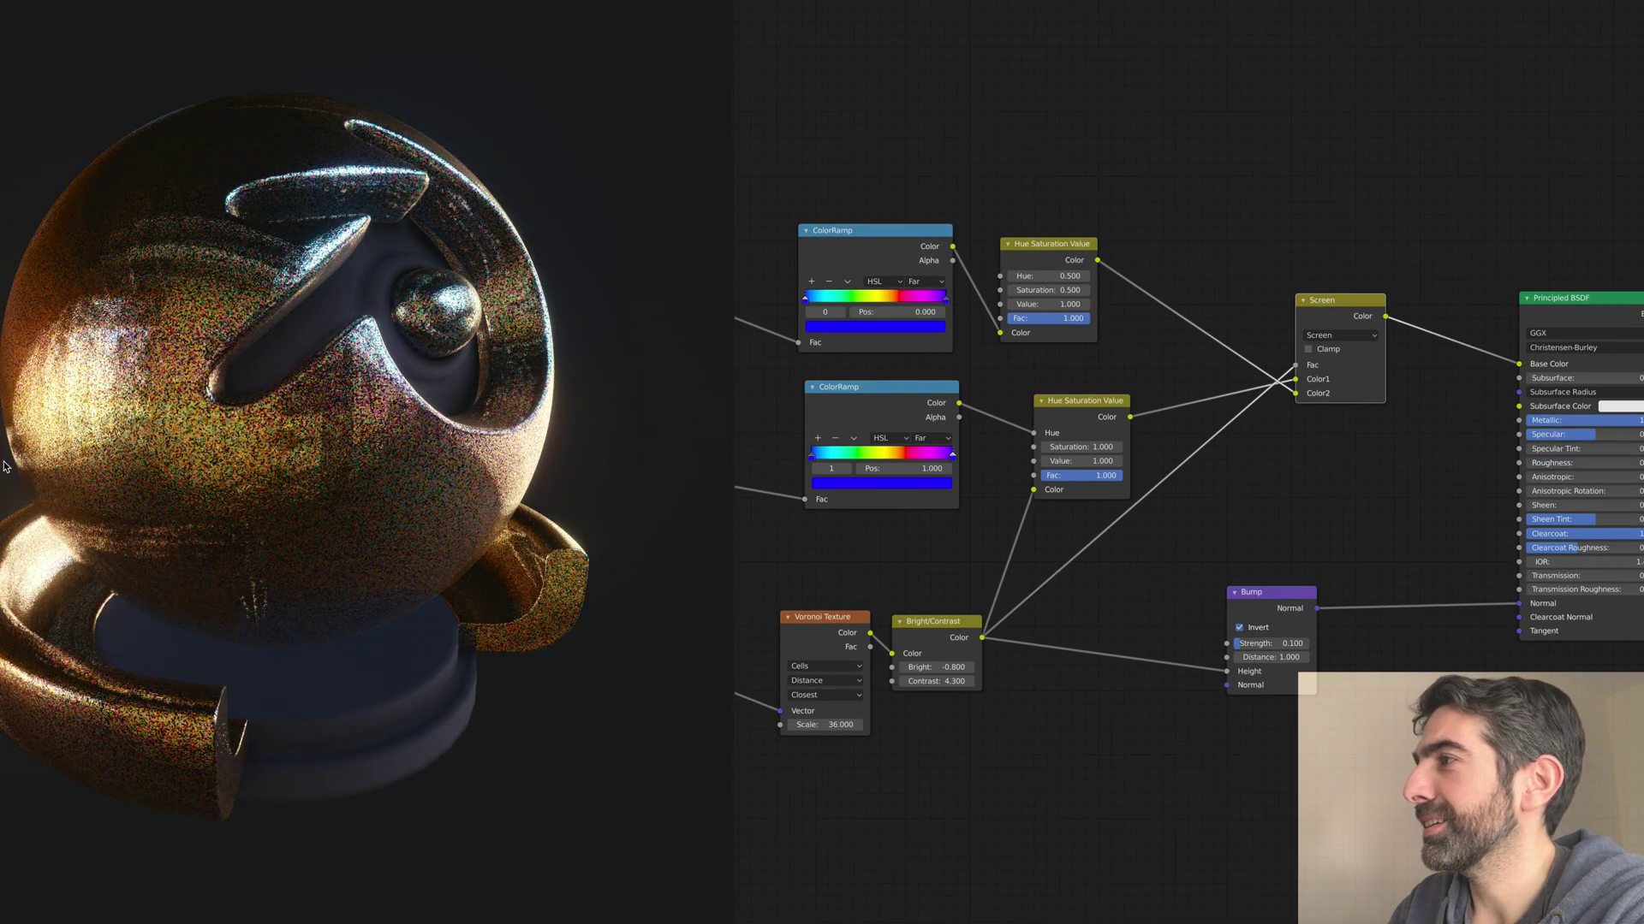
middle_drag(4, 466, 69, 468)
key(ctrl+z)
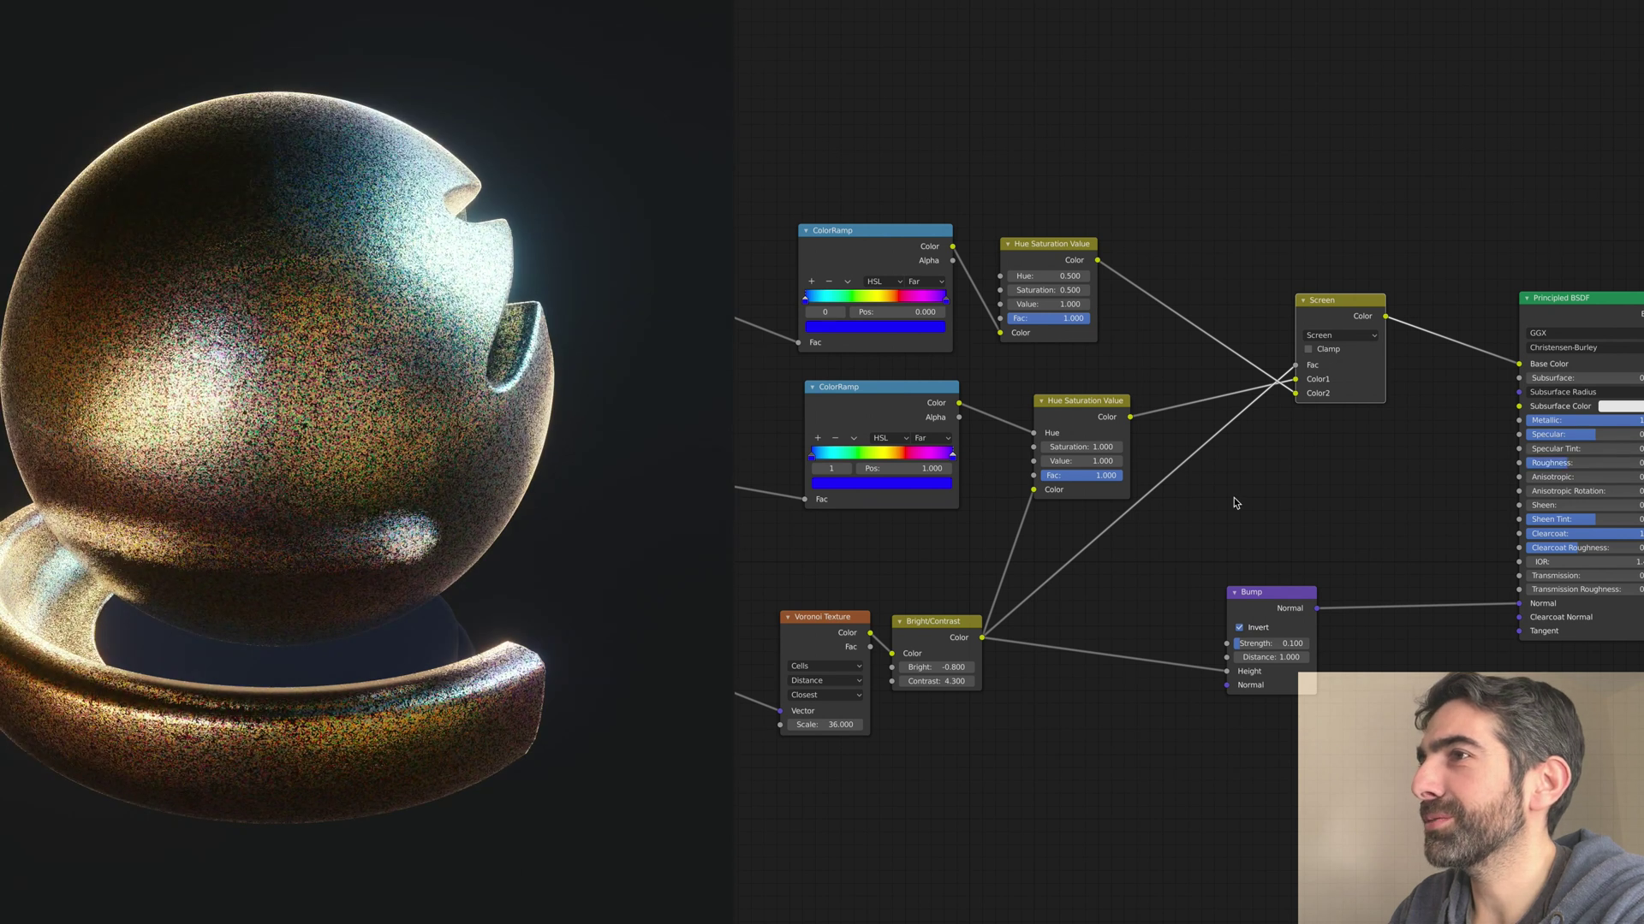
Step: Link the Screen node's color output to the Principled BSDF's Roughness and inspect the flakes up close and from several sides
middle_drag(1402, 376, 1377, 382)
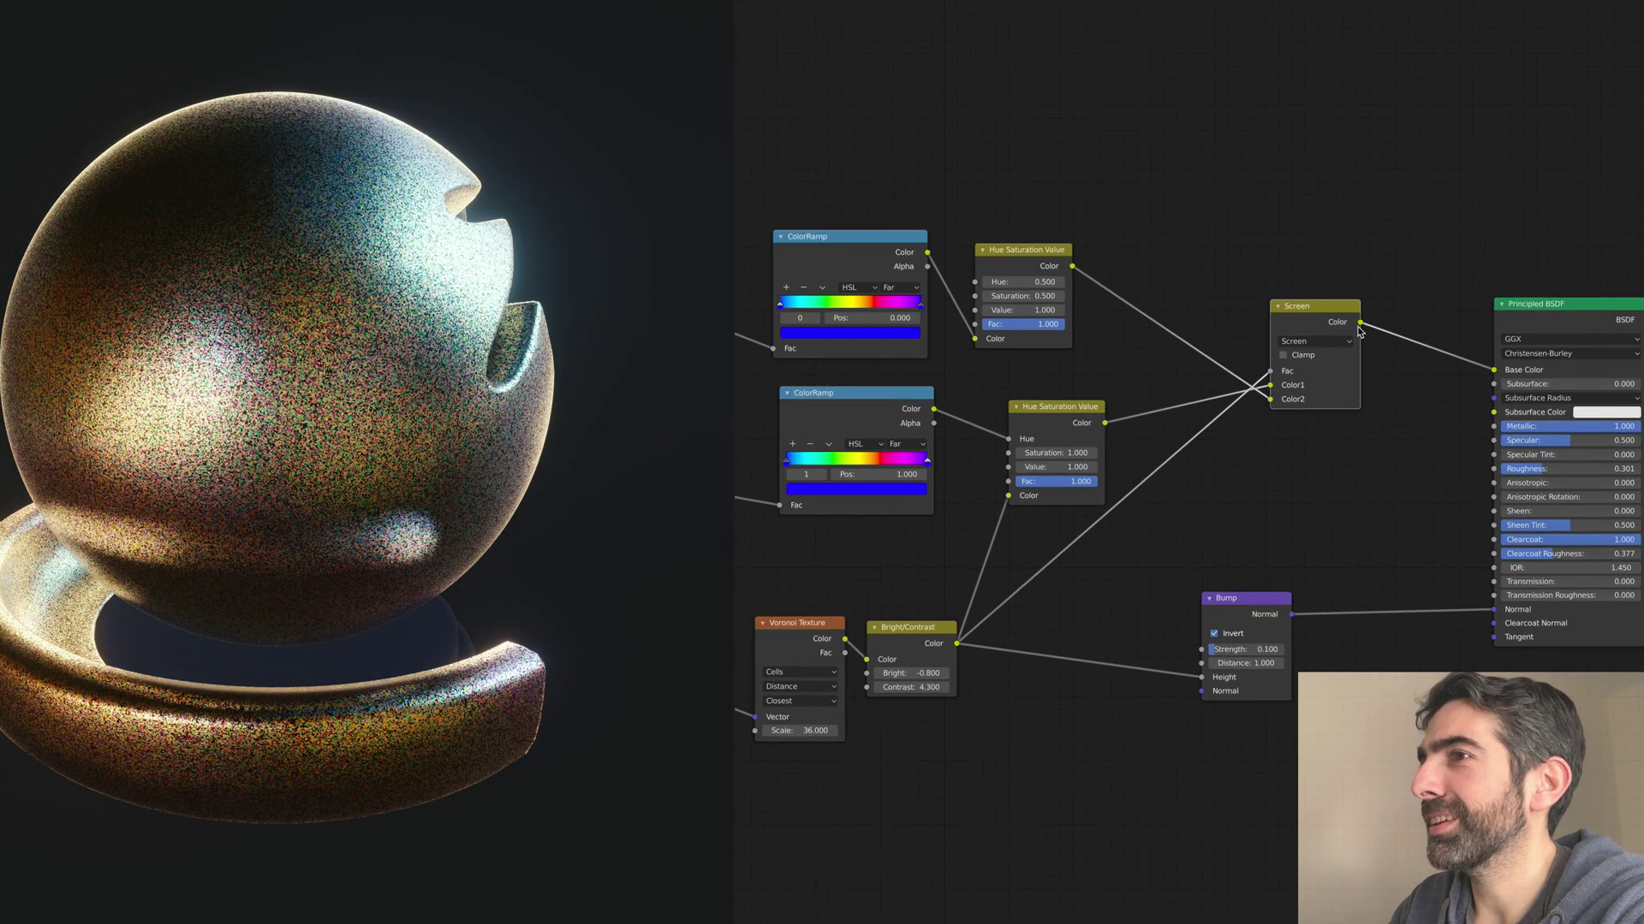
drag(1361, 329, 1494, 468)
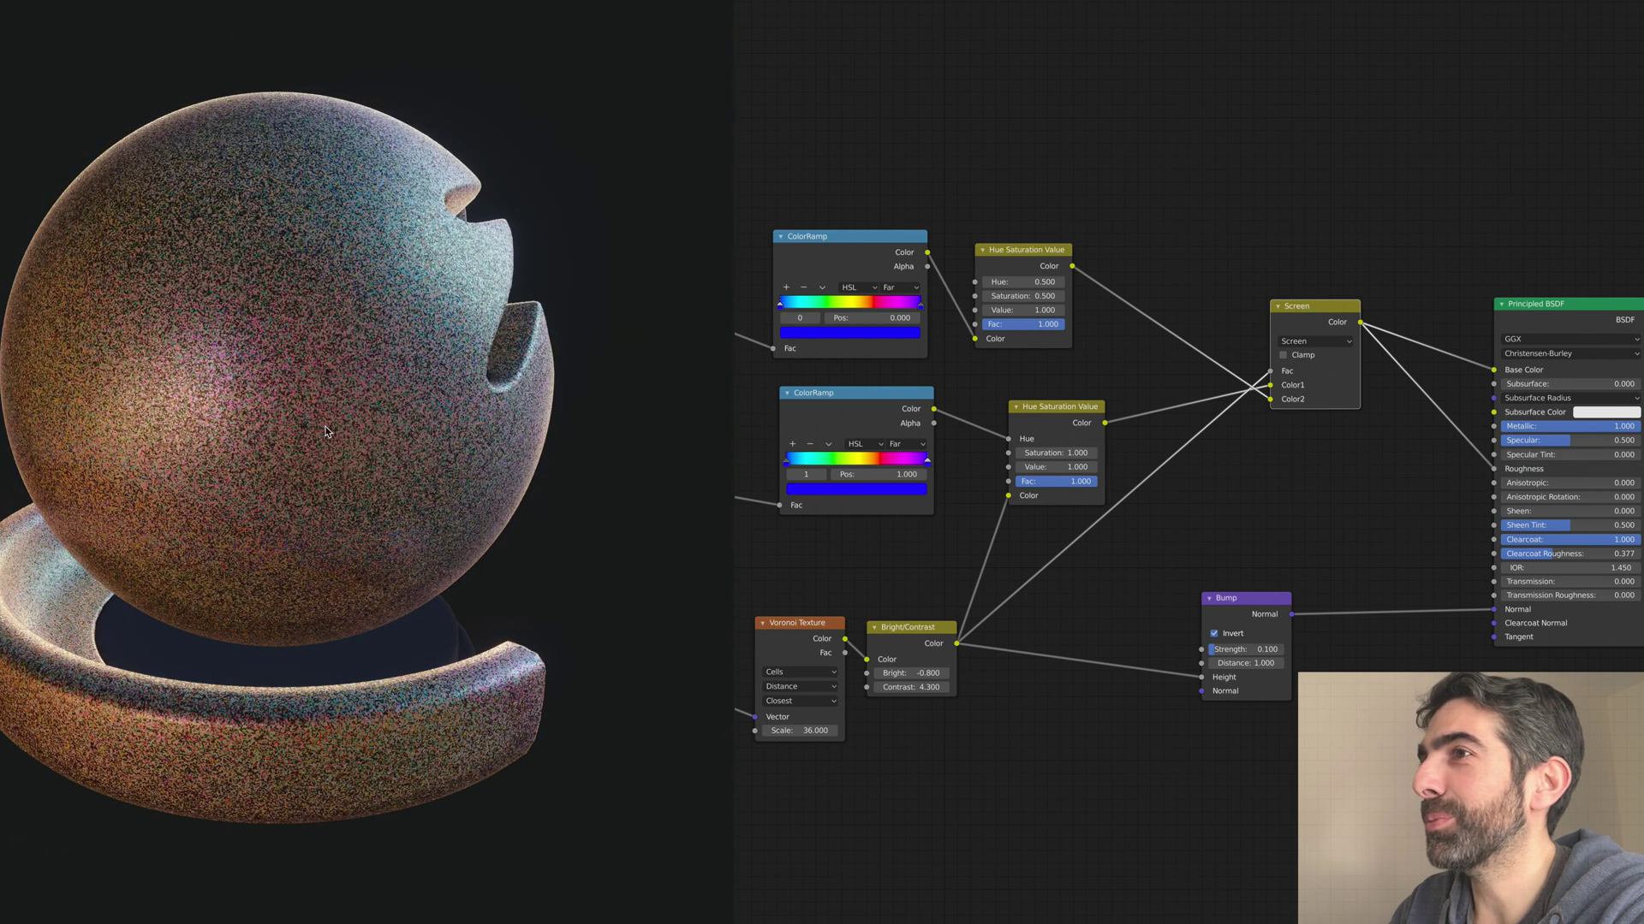
middle_drag(325, 431, 477, 420)
scroll(435, 351, up, 3)
middle_drag(435, 351, 436, 299)
scroll(436, 300, up, 2)
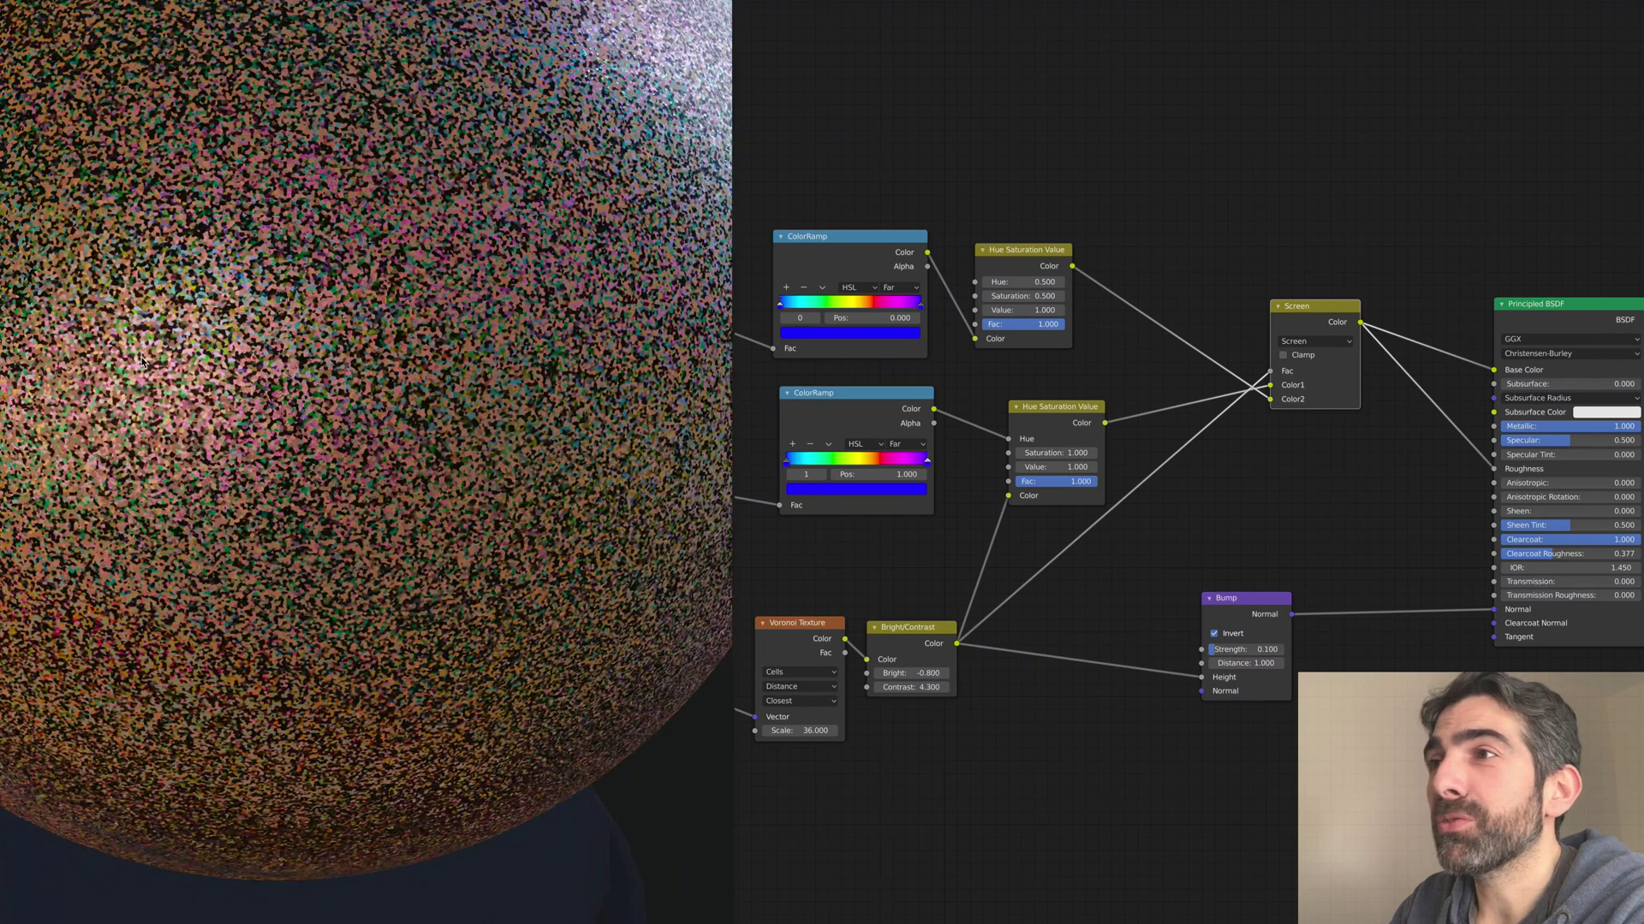
scroll(115, 368, down, 1)
scroll(151, 354, down, 4)
scroll(151, 351, down, 4)
middle_drag(152, 351, 369, 382)
scroll(368, 382, up, 5)
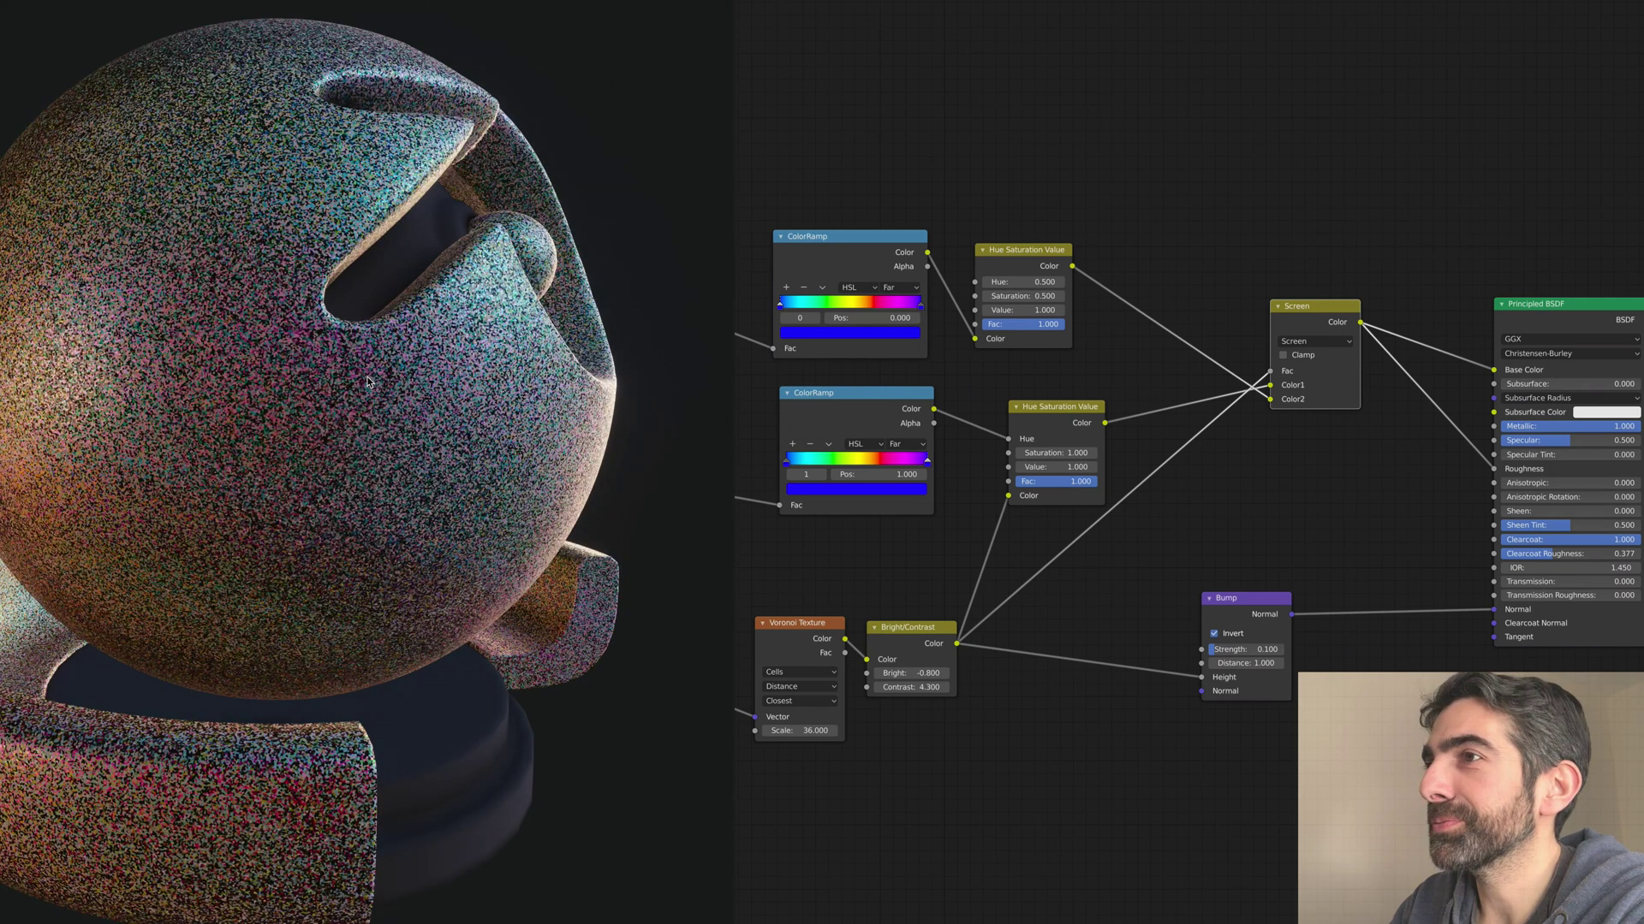
middle_drag(264, 588, 273, 580)
Step: Remove the links into the Screen's Fac, the Principled BSDF's Roughness and the lower Hue Saturation Value's Color, and inspect the ball
drag(1273, 366, 1155, 462)
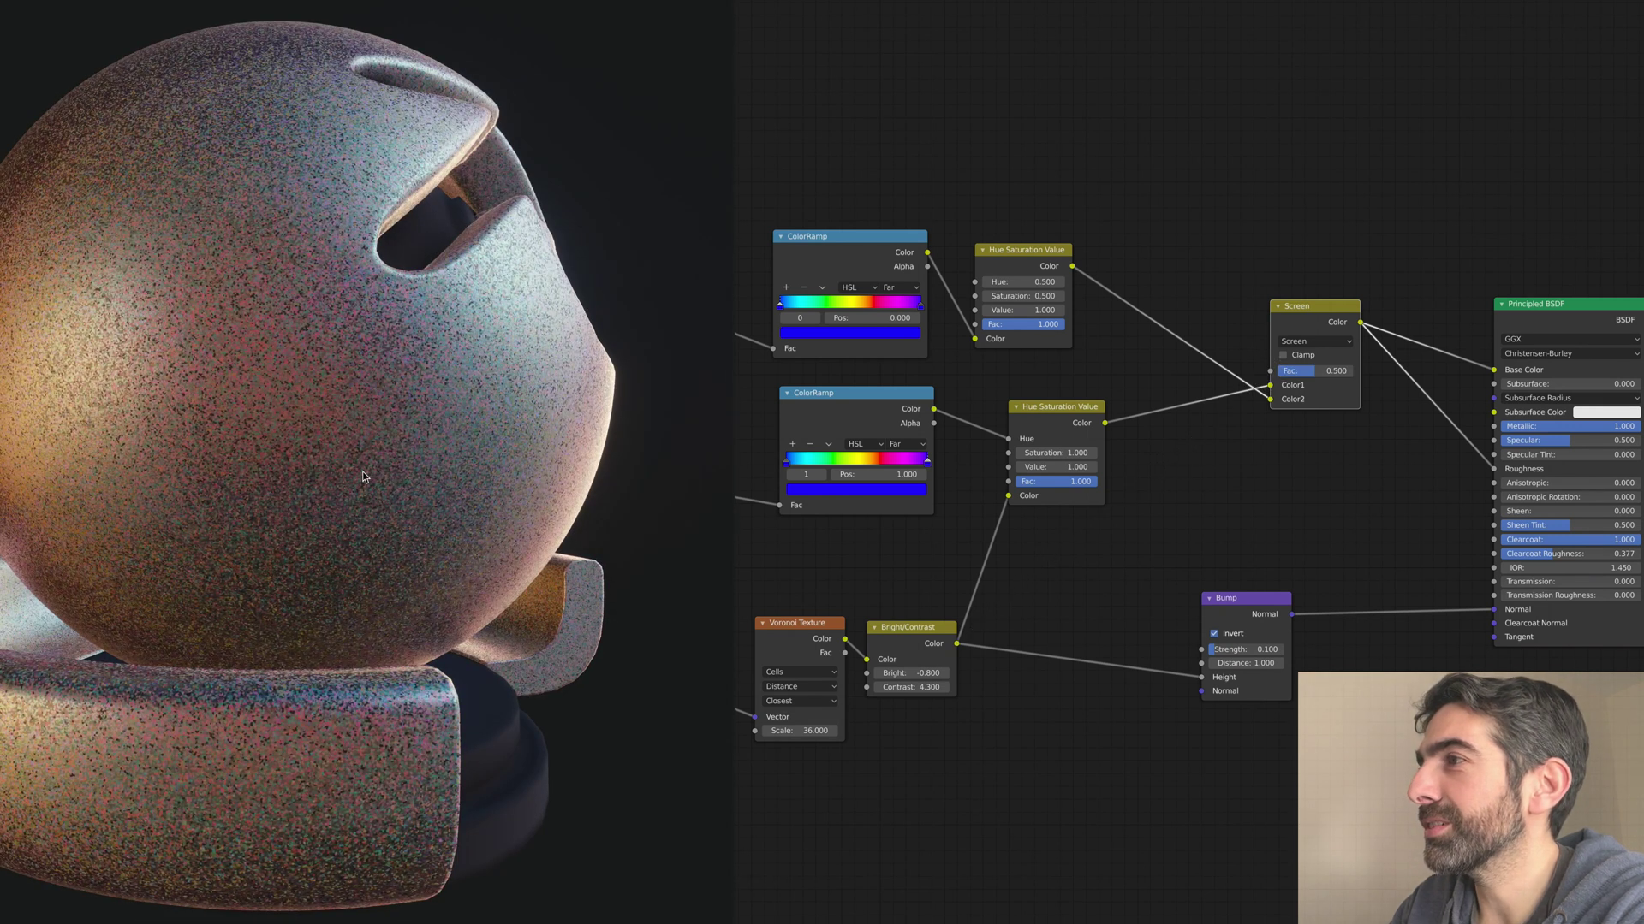
middle_drag(351, 471, 287, 481)
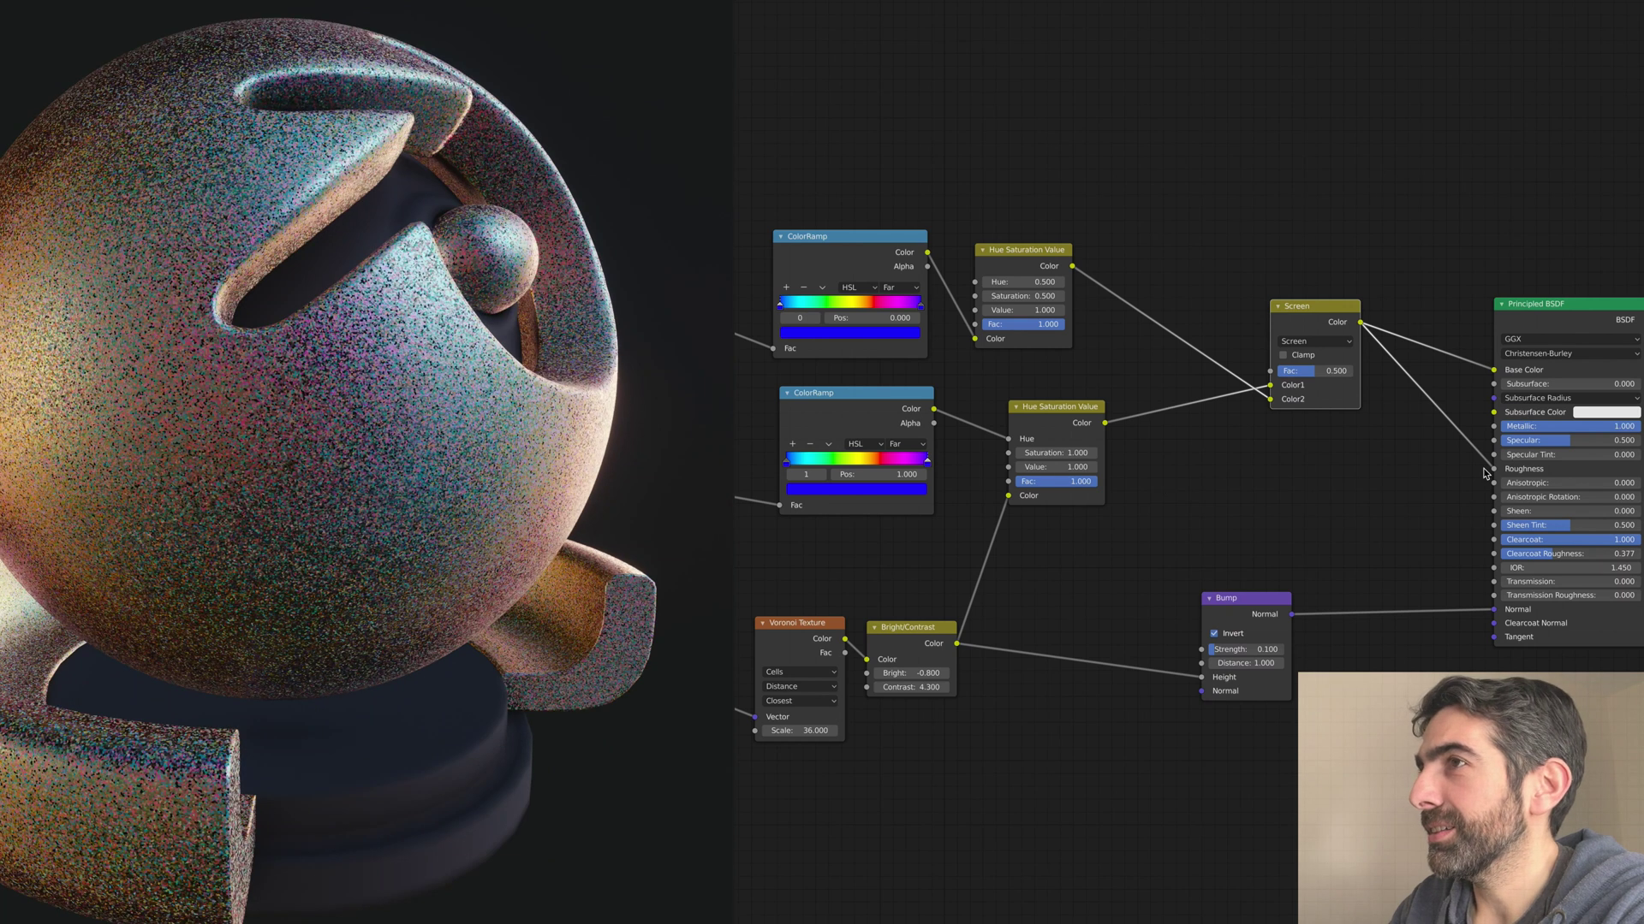
drag(1485, 474, 1391, 458)
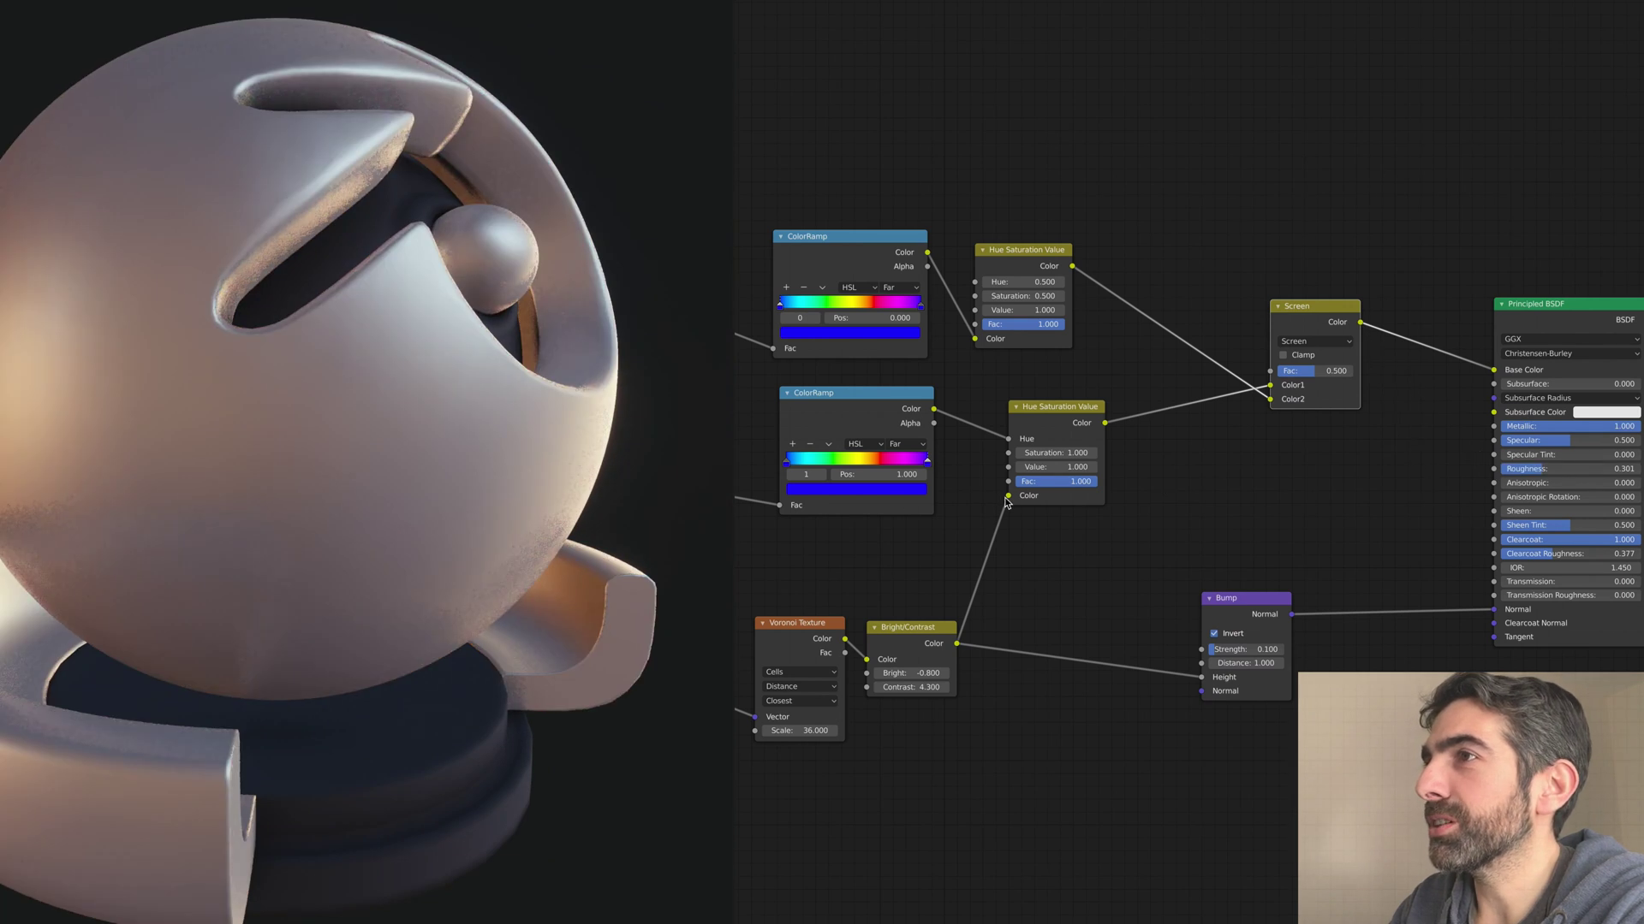
drag(1008, 495, 995, 562)
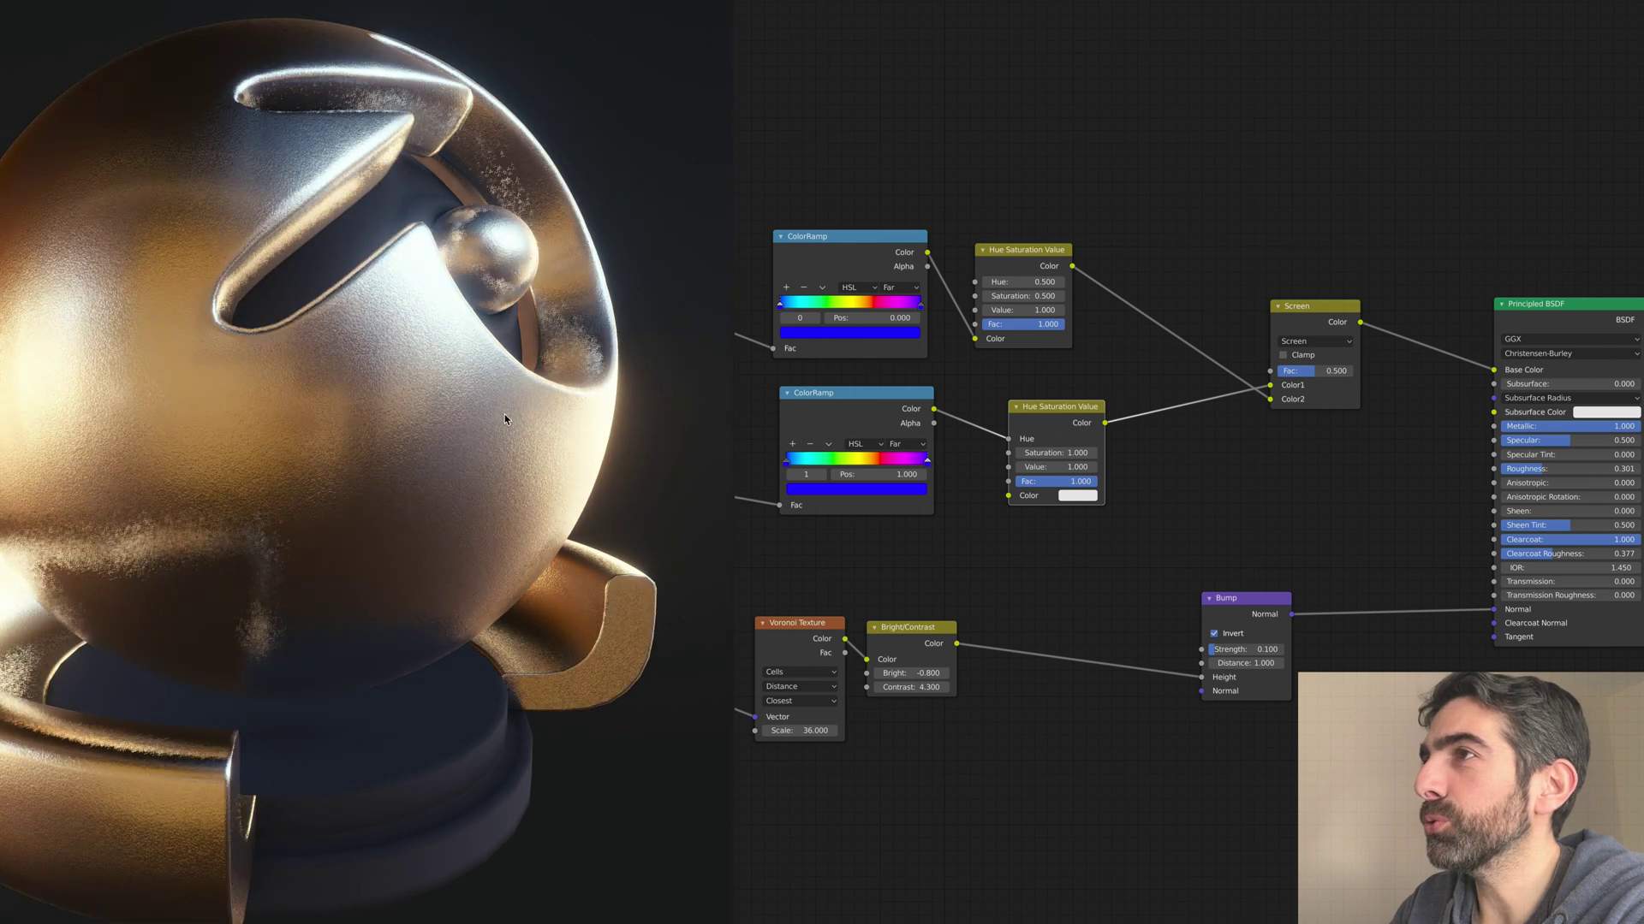
middle_drag(500, 406, 519, 442)
scroll(335, 250, up, 5)
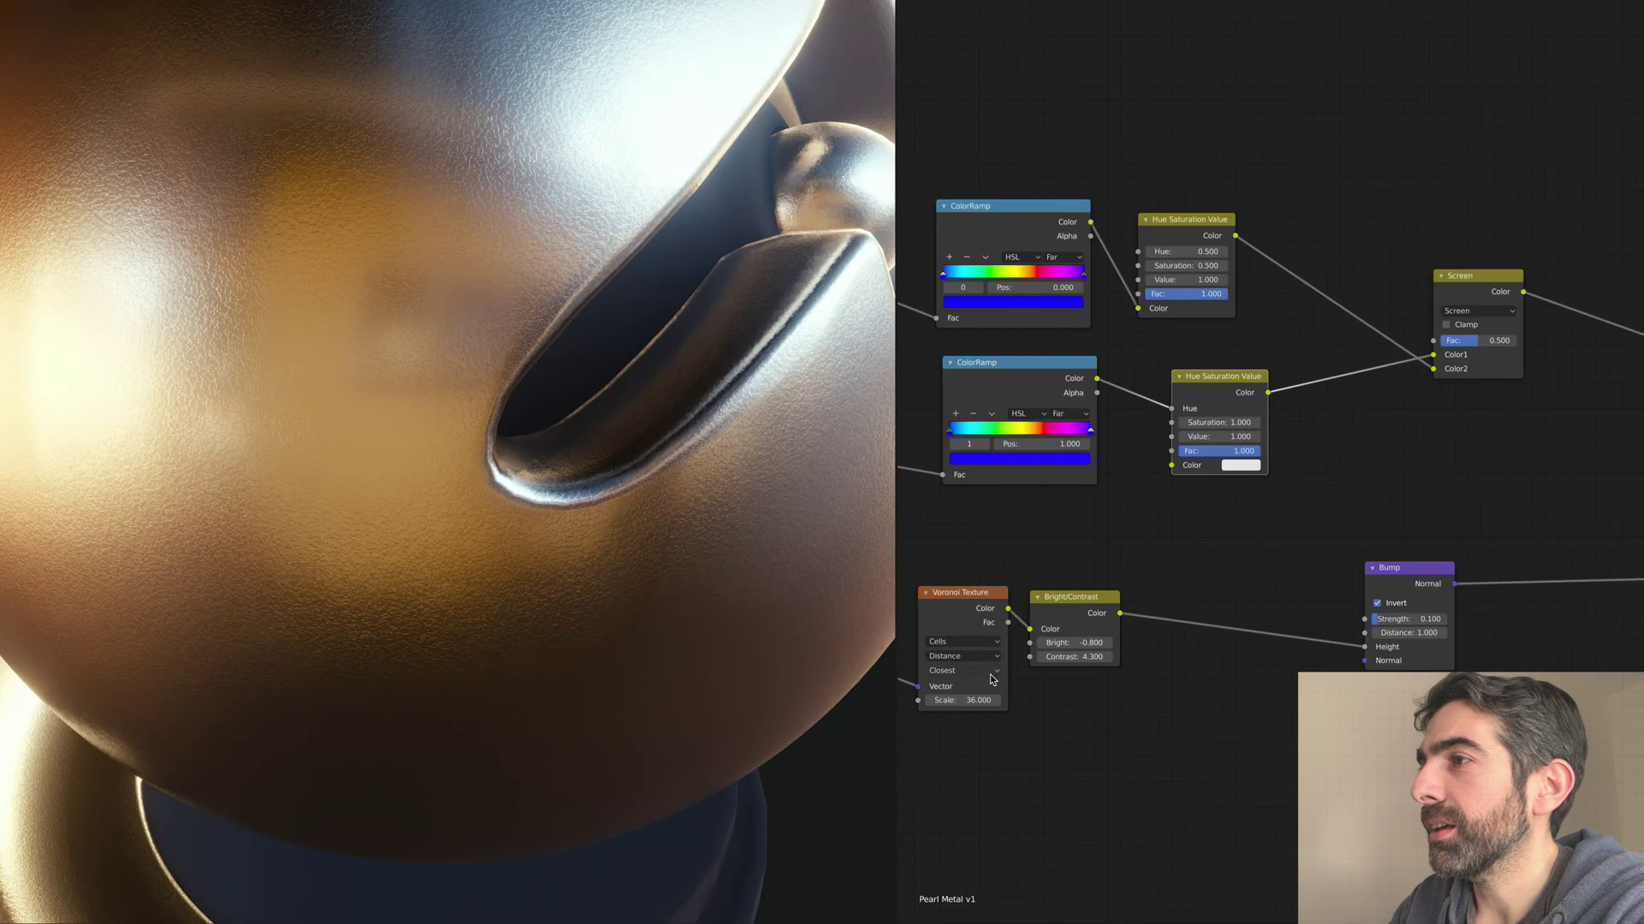
Step: Set the Voronoi Texture's scale to 8 and compare the bump surface up close and at a distance
middle_drag(570, 553, 553, 547)
scroll(715, 521, down, 6)
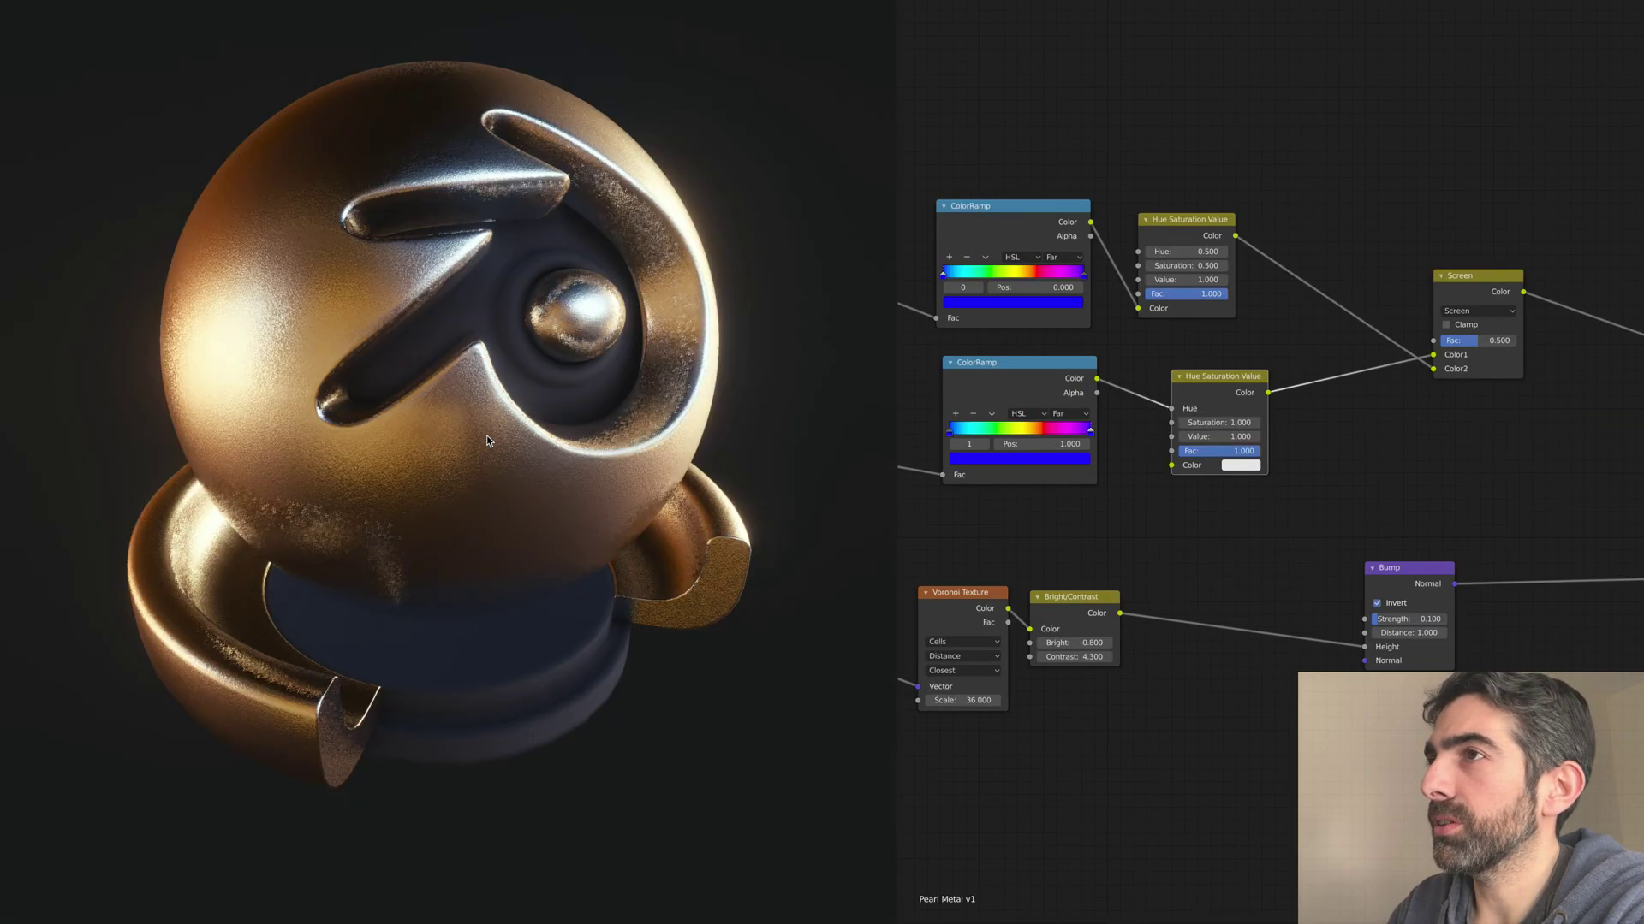
scroll(488, 435, up, 6)
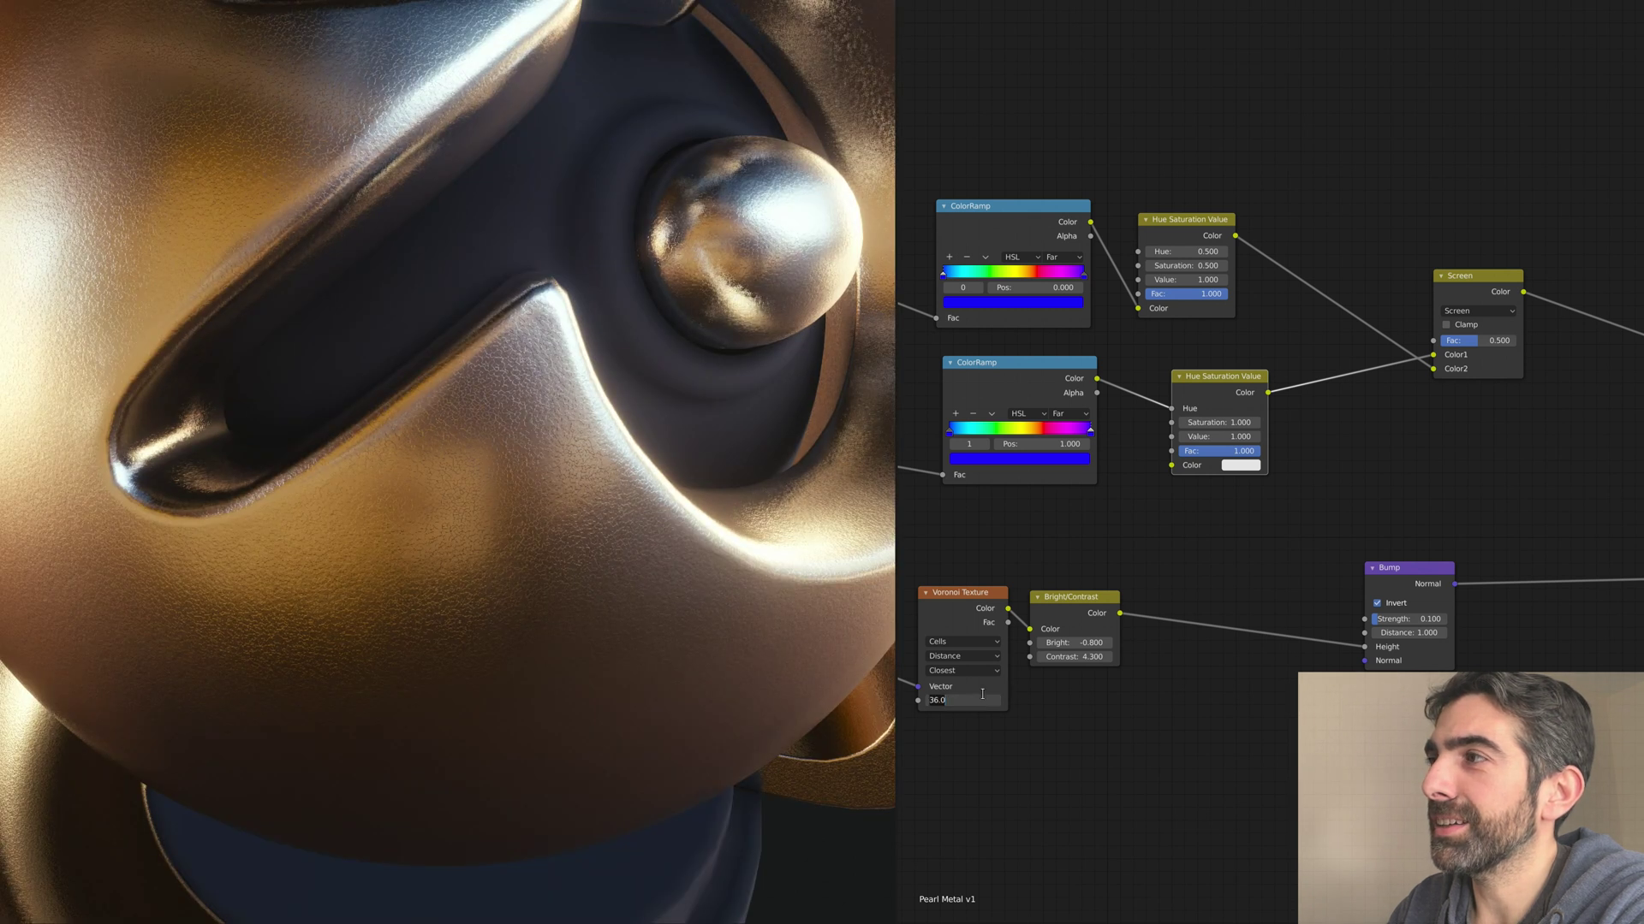
key(Return)
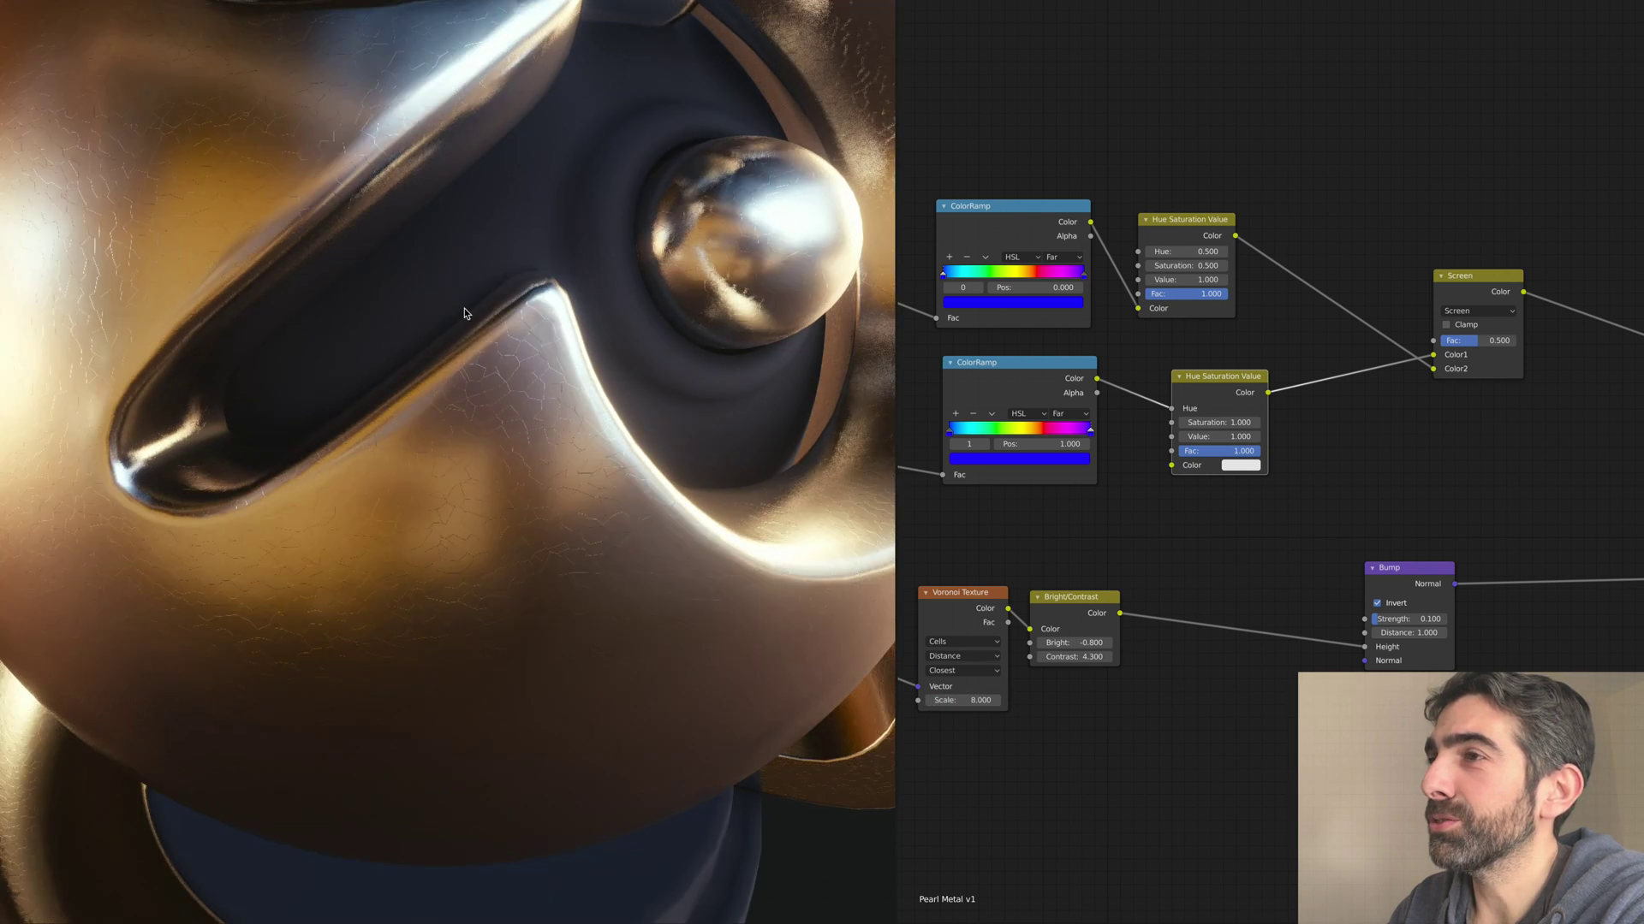
scroll(462, 306, down, 6)
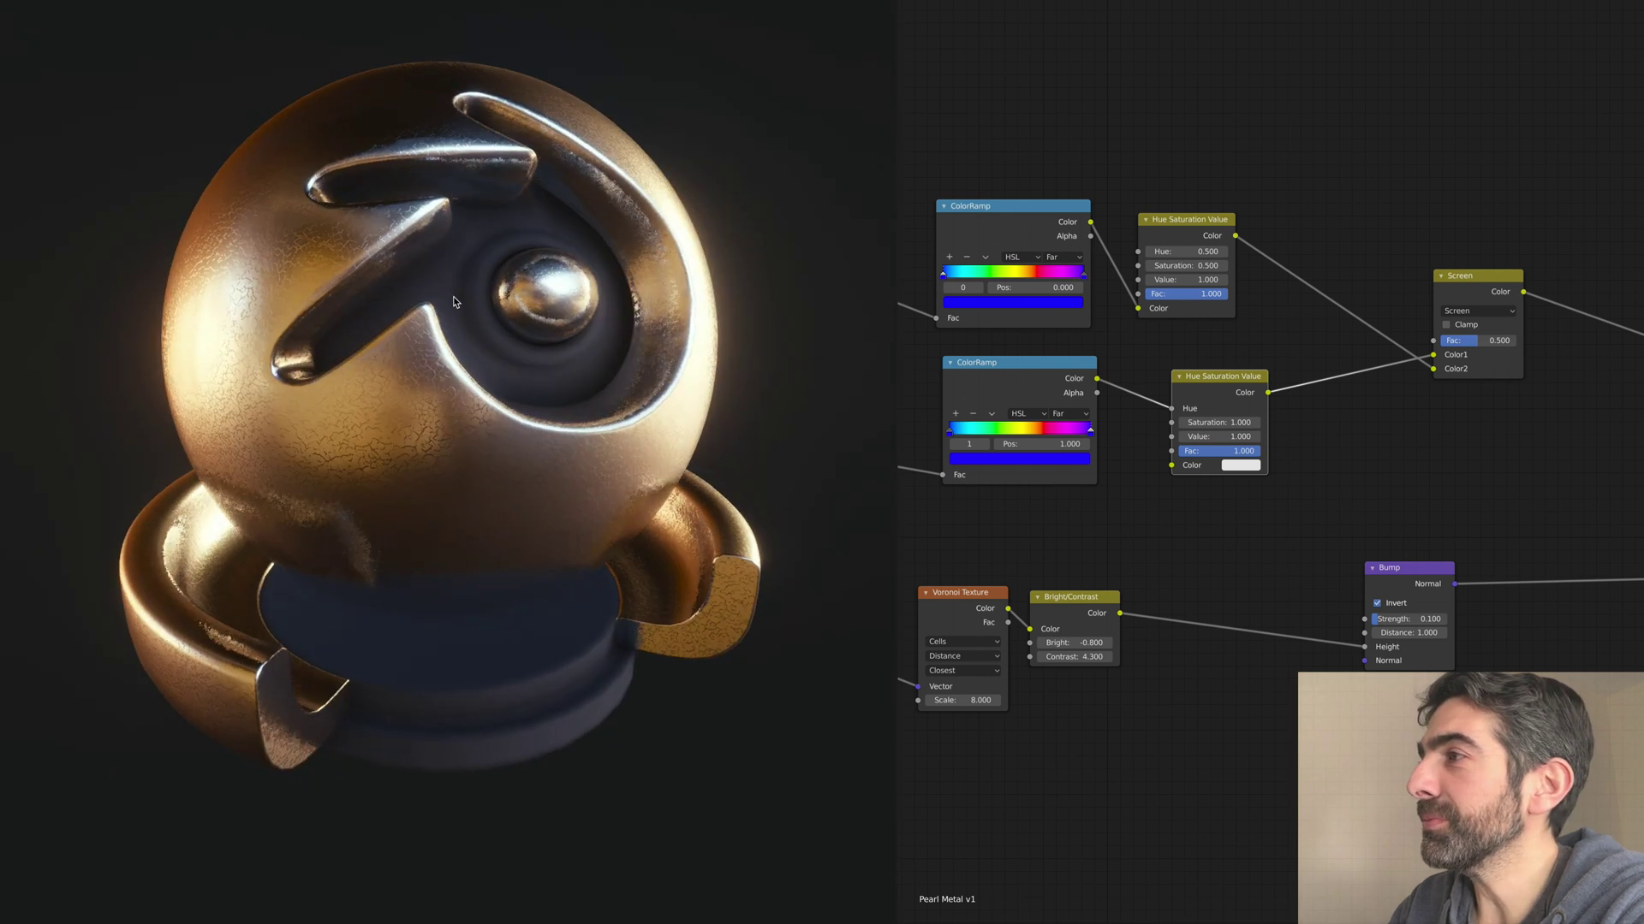
mouse_move(454, 296)
middle_down()
mouse_move(316, 305)
mouse_move(479, 291)
middle_up()
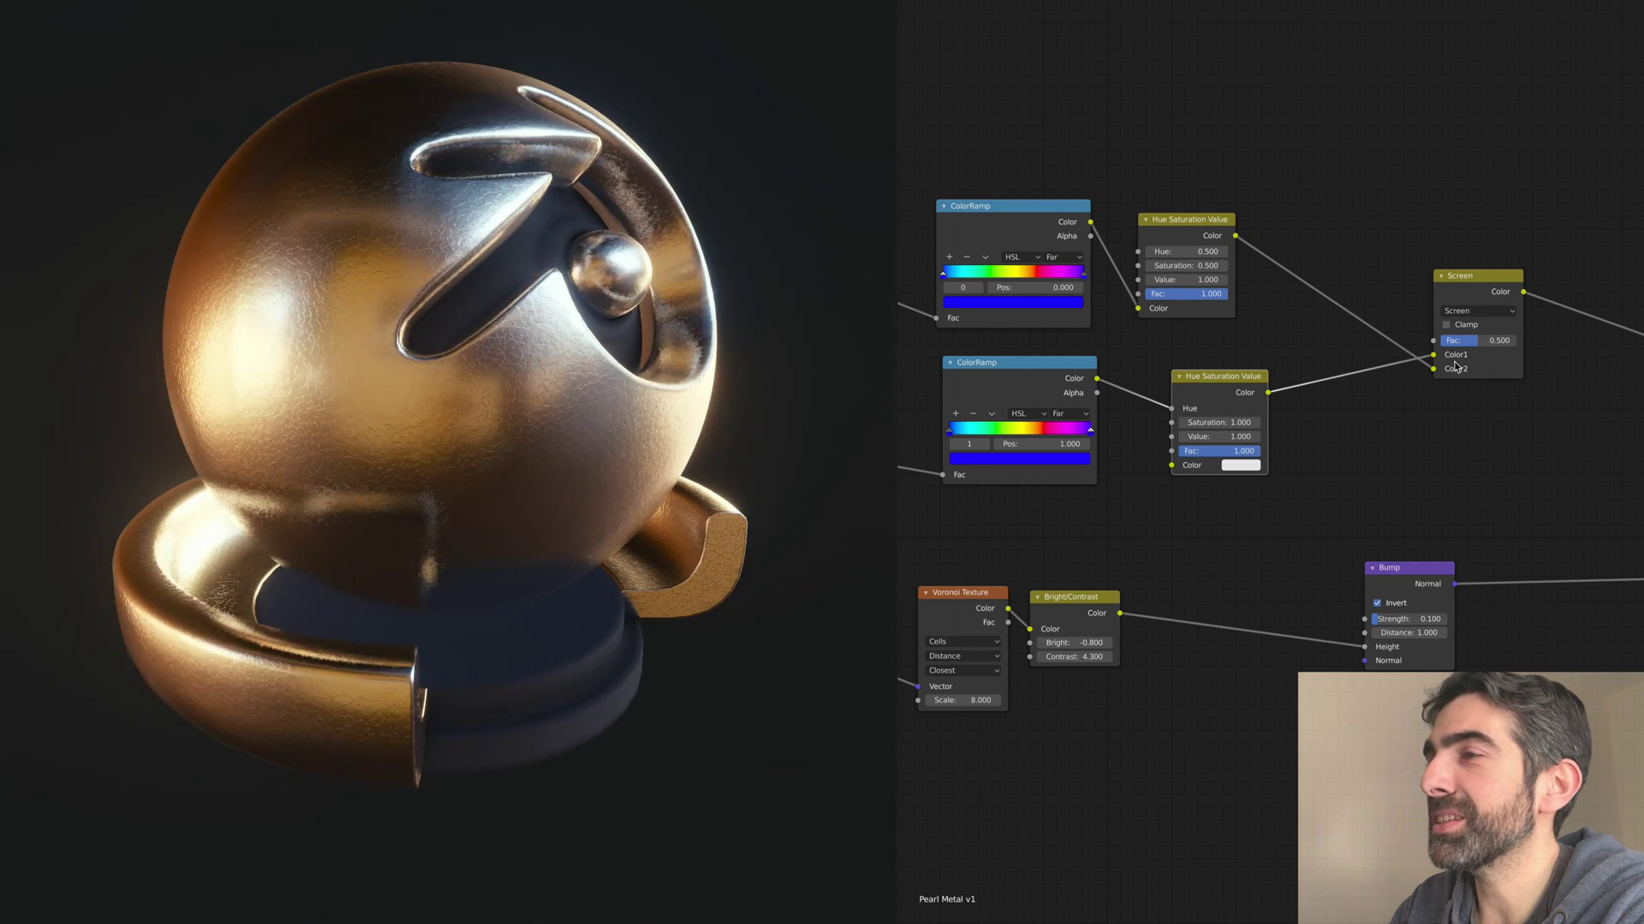
Step: Swap the Screen node's Color1 and Color2 links and view the ball from different angles
drag(1433, 363, 1433, 369)
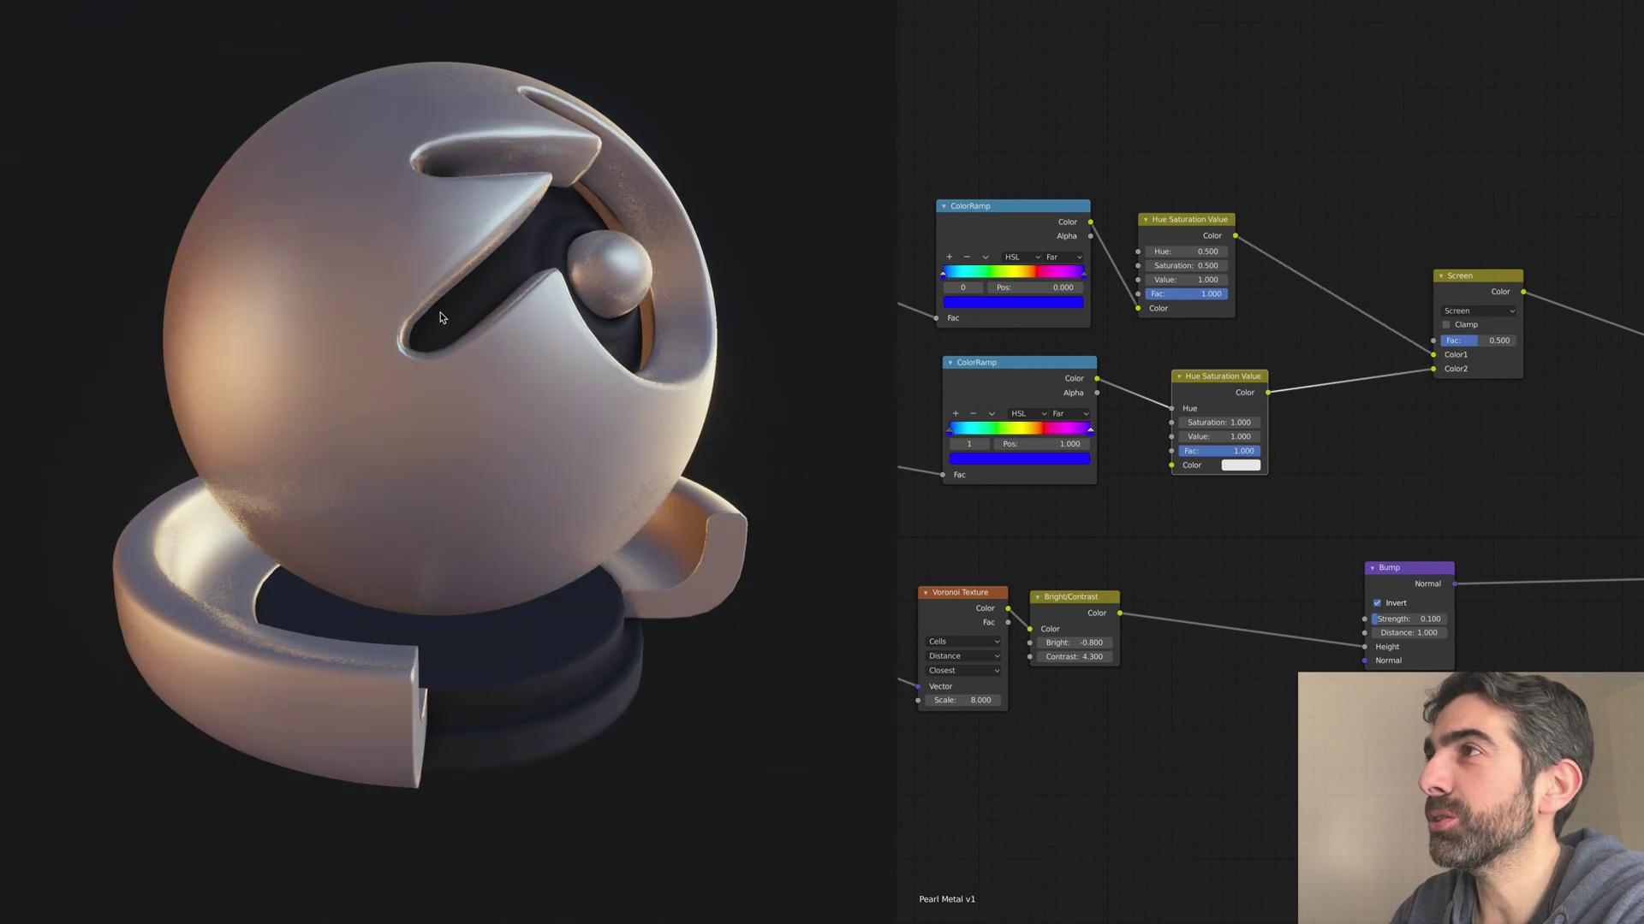
middle_drag(433, 352, 692, 346)
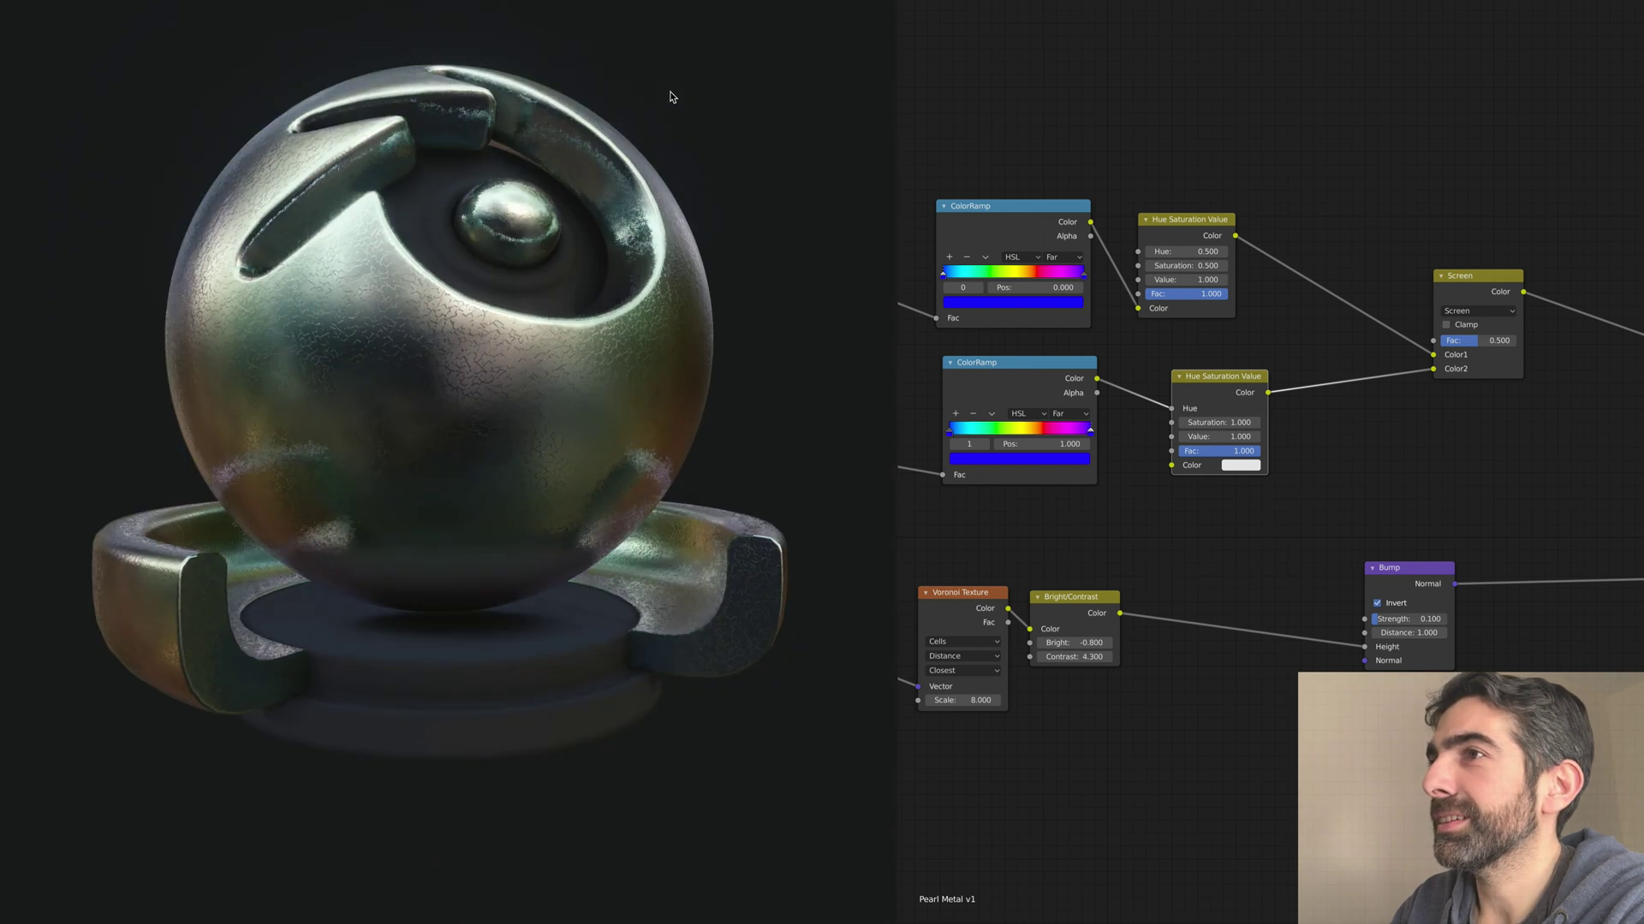
middle_drag(670, 92, 695, 108)
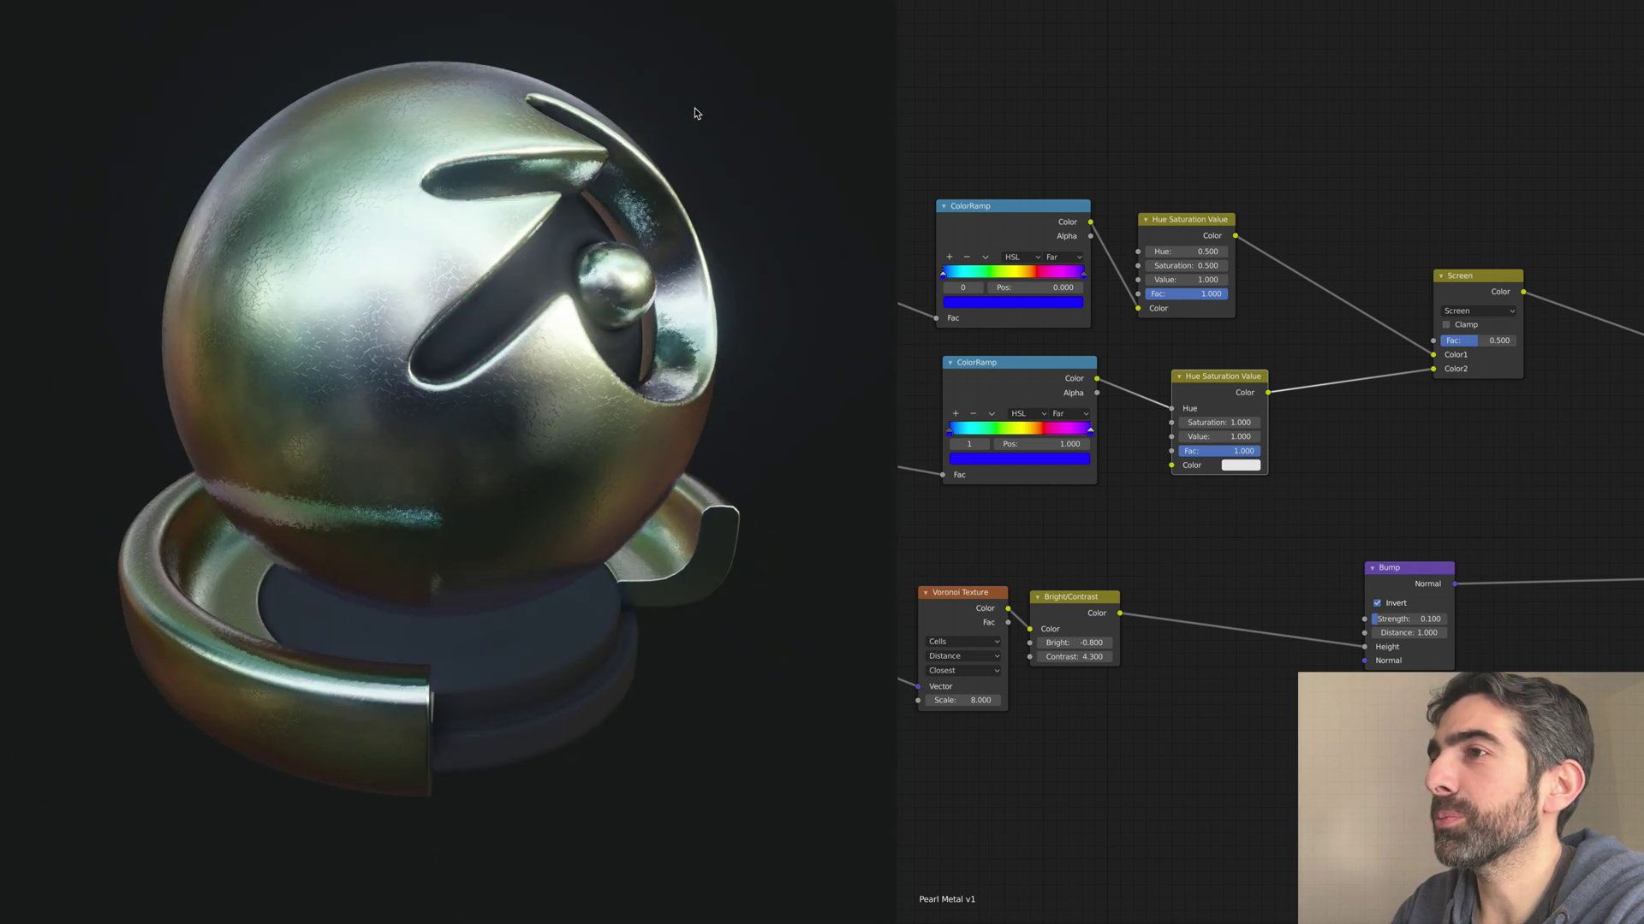
Step: Change the mix node's blend type from Screen to Color and view the ball from several sides
click(1494, 312)
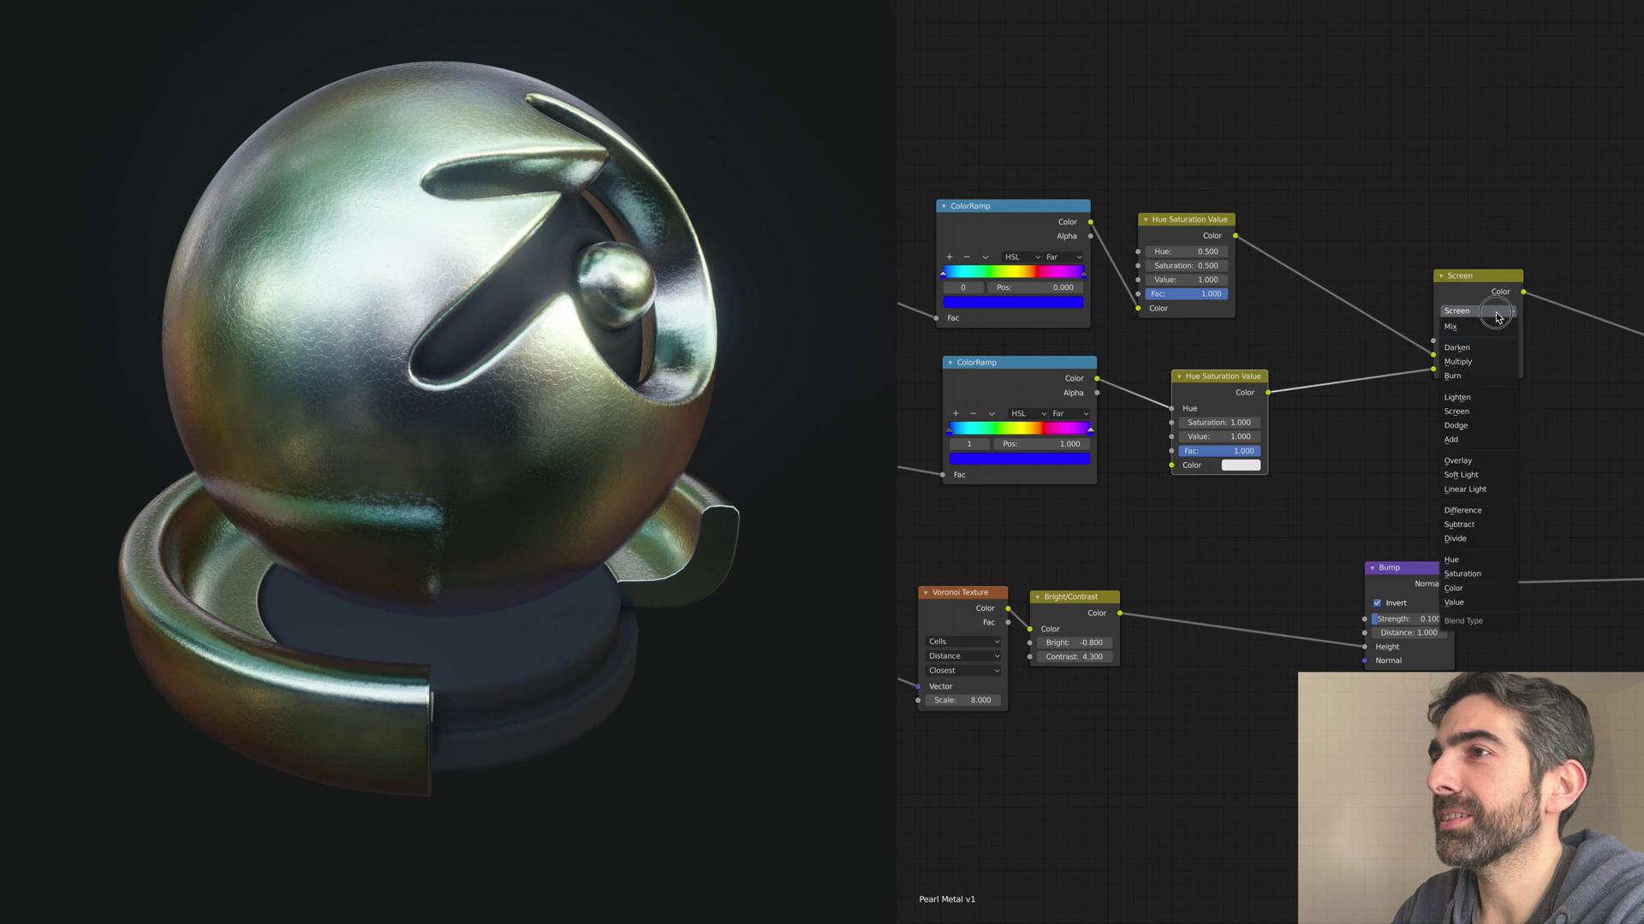
click(1469, 589)
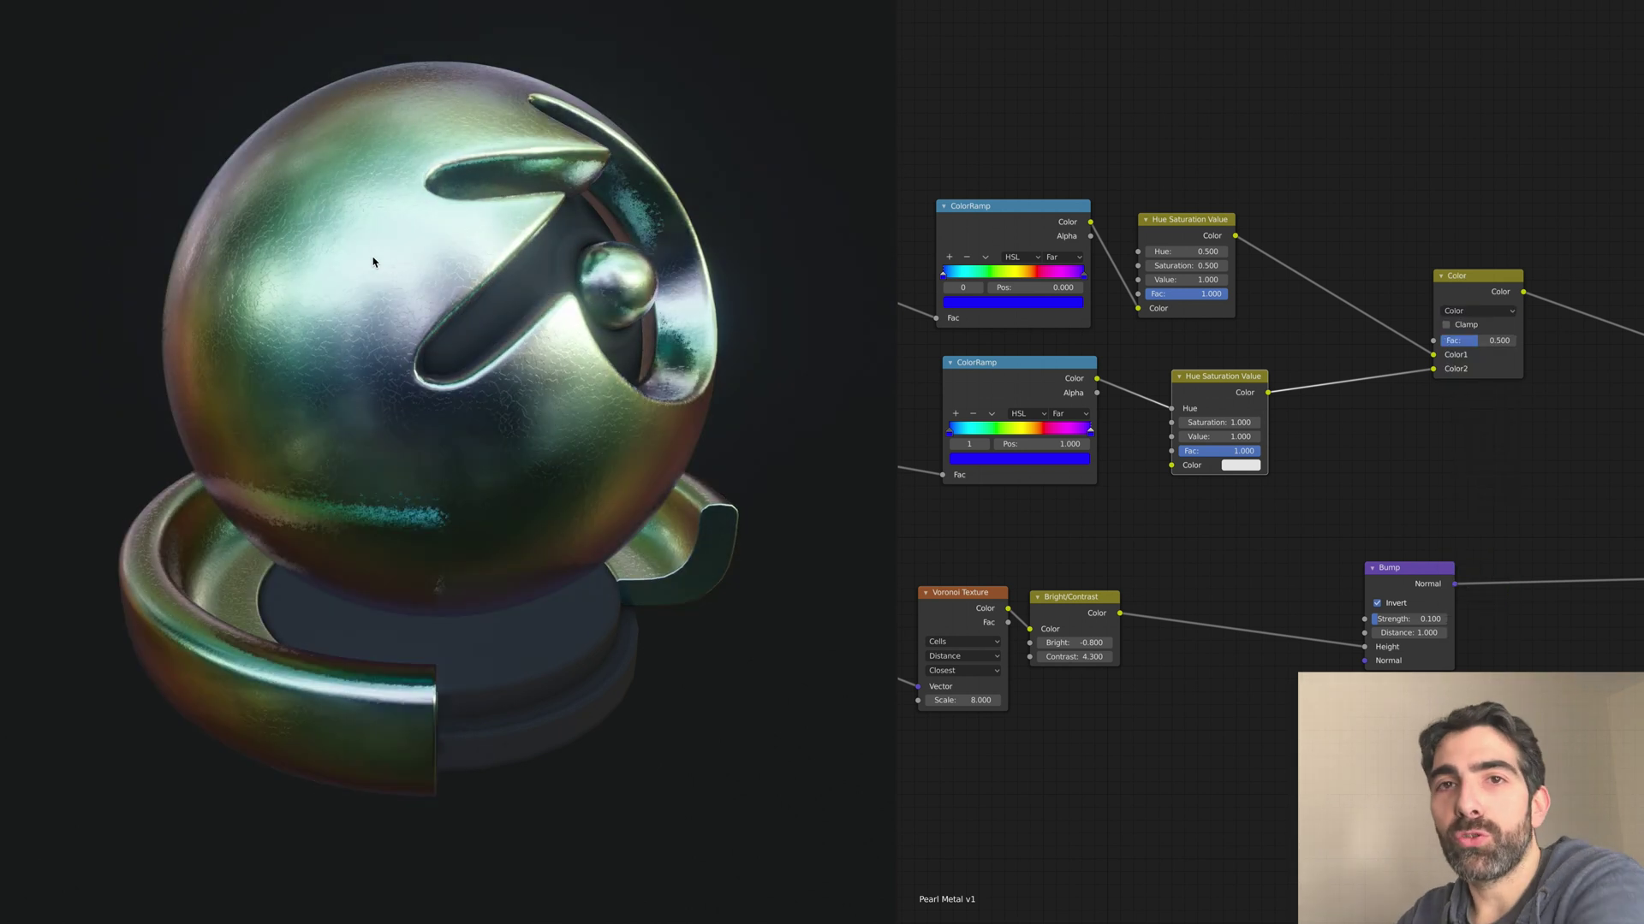
middle_drag(375, 261, 339, 270)
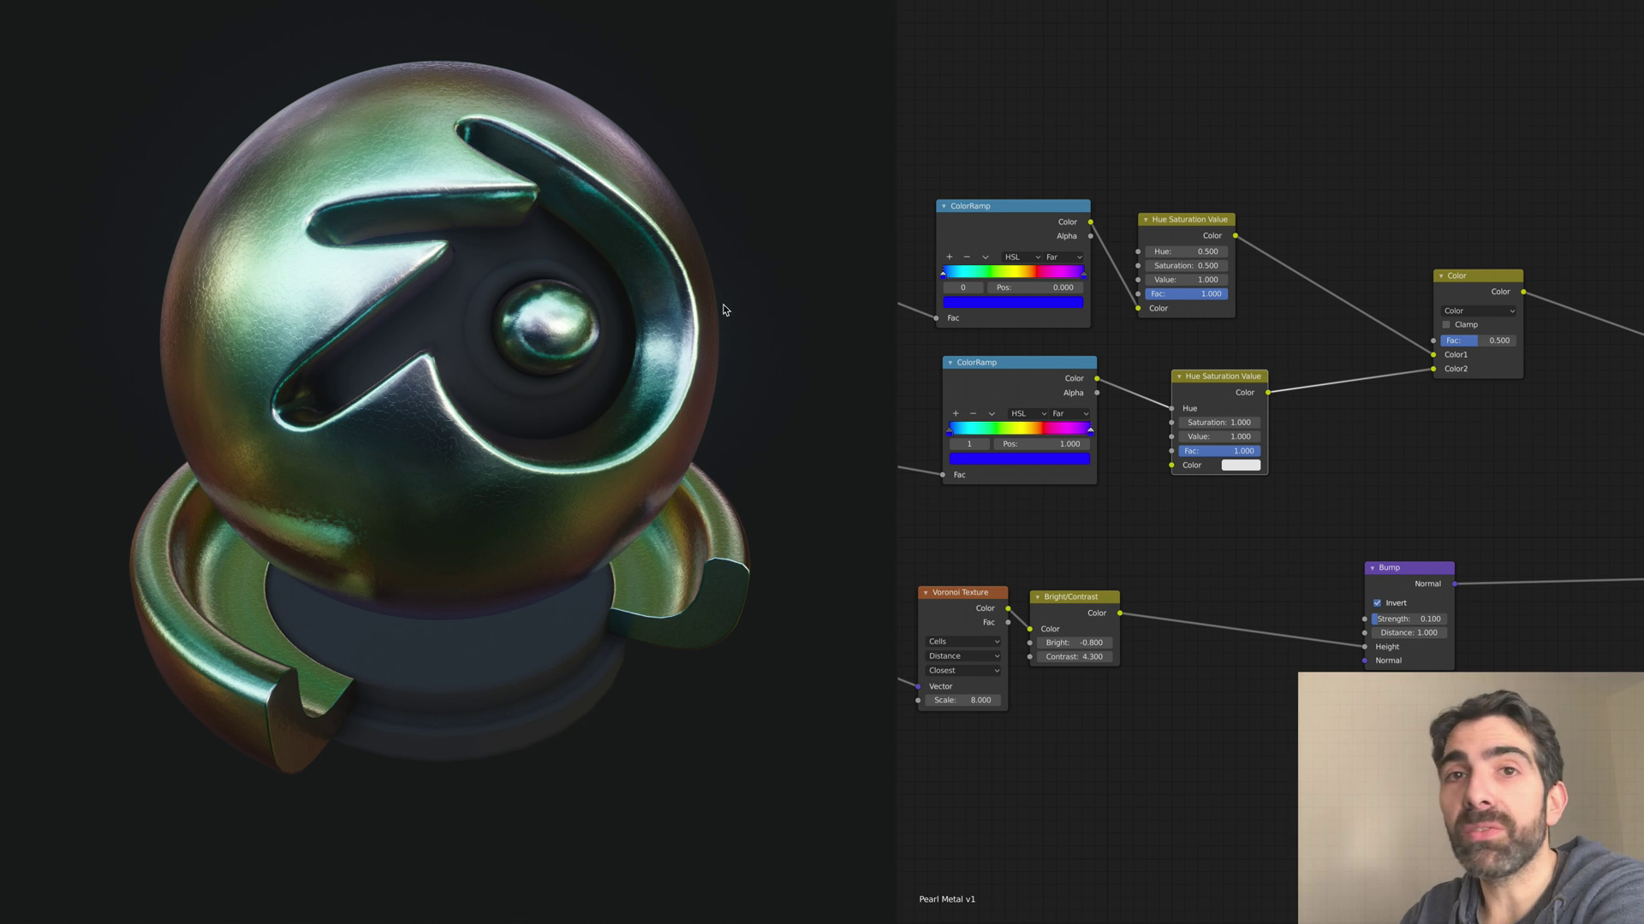
scroll(729, 307, down, 2)
mouse_move(729, 312)
middle_down()
mouse_move(675, 300)
mouse_move(665, 271)
mouse_move(646, 304)
mouse_move(712, 323)
mouse_move(746, 306)
middle_up()
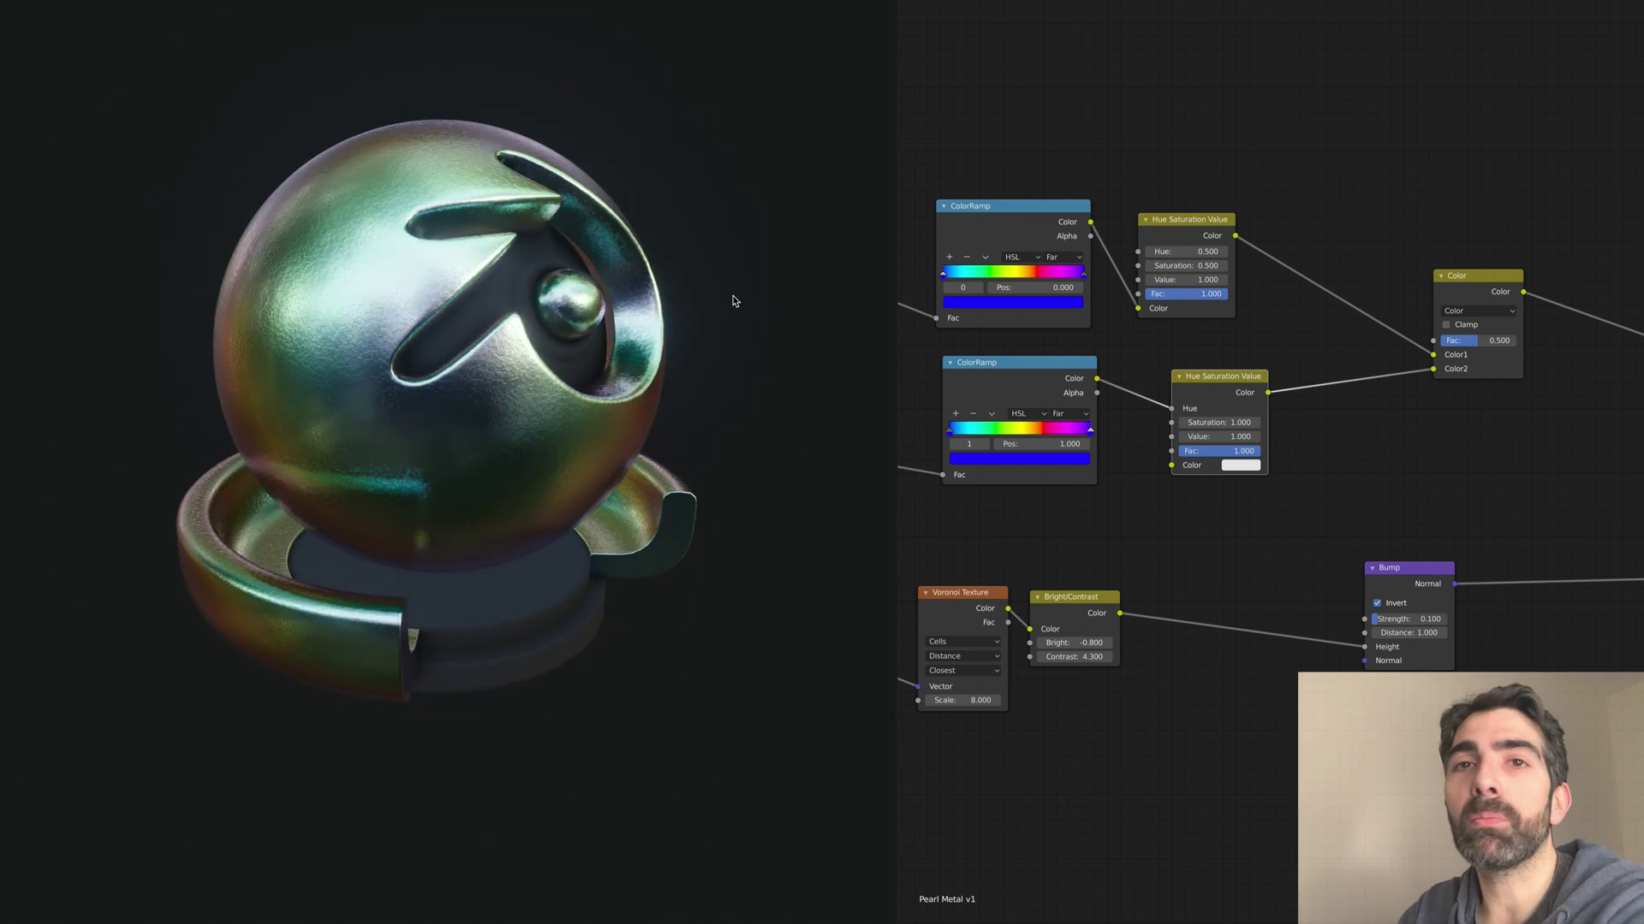
mouse_move(729, 300)
middle_down()
mouse_move(683, 300)
mouse_move(693, 322)
mouse_move(787, 318)
mouse_move(721, 323)
middle_up()
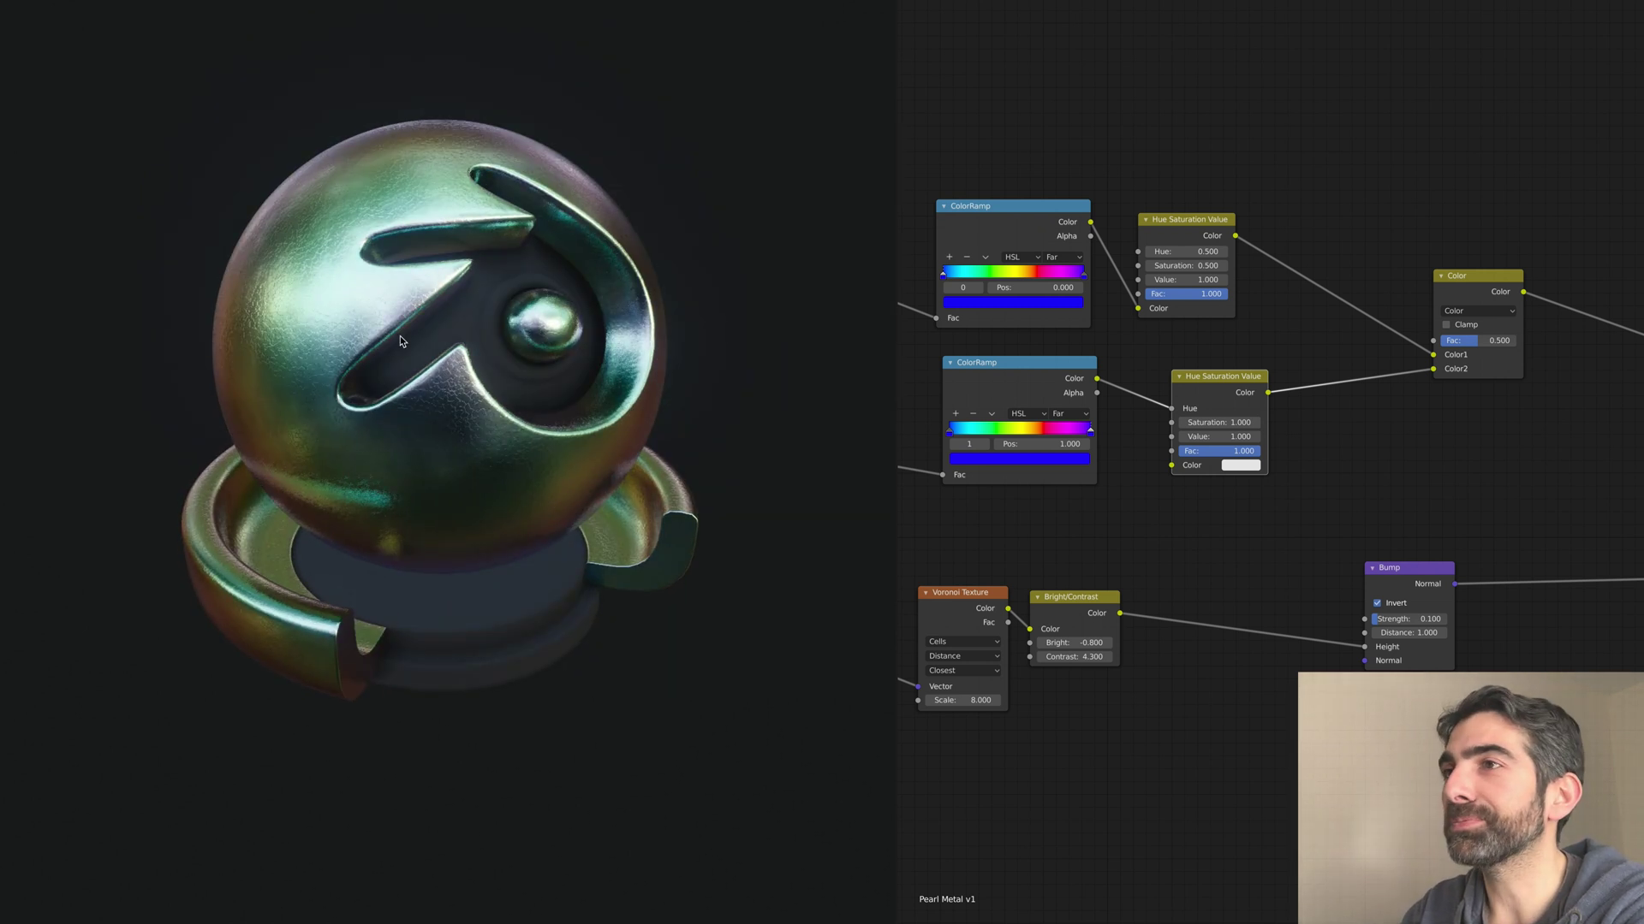